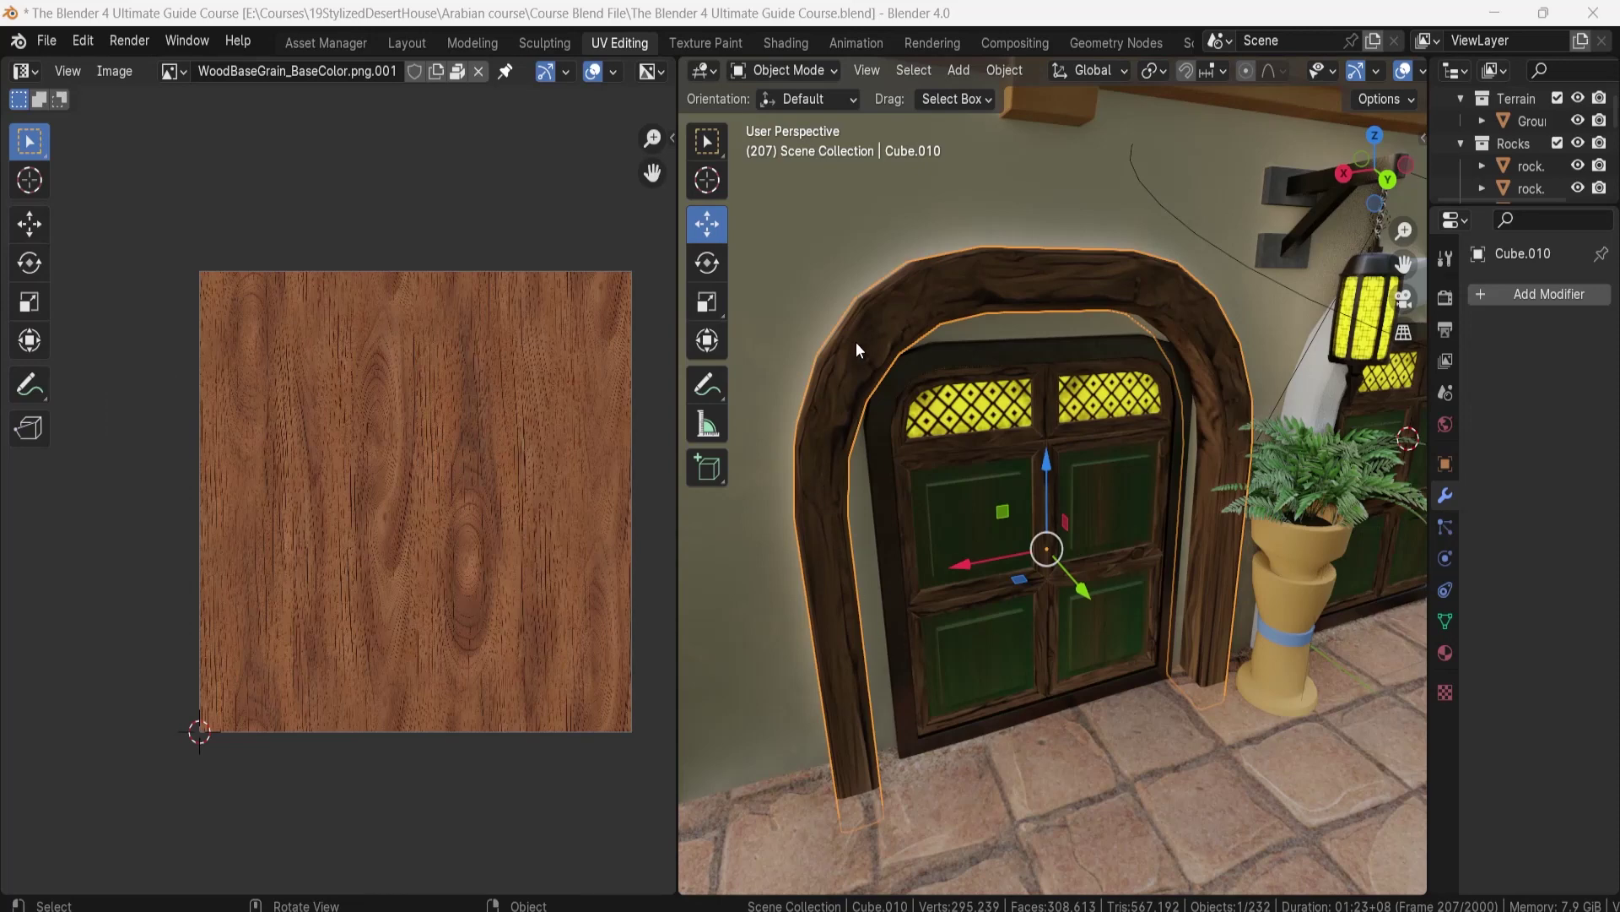
- Try a Smart UV Project with default settings on all faces of the wooden arch around the first door
left_click(1049, 245)
middle_click_drag(1004, 409, 905, 505)
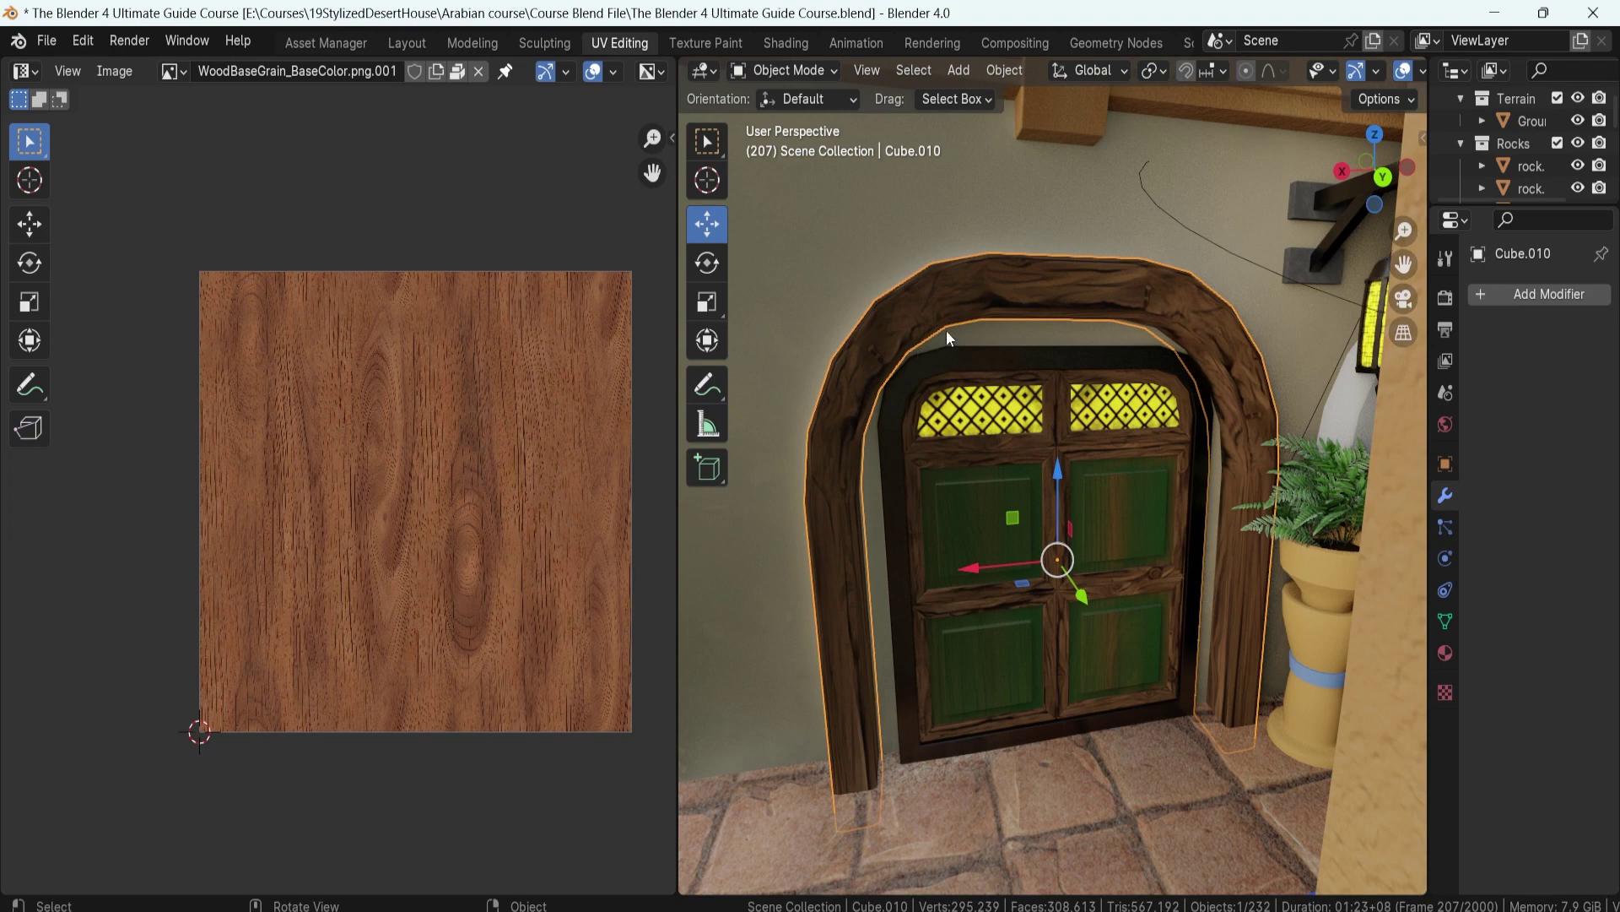
key("Tab")
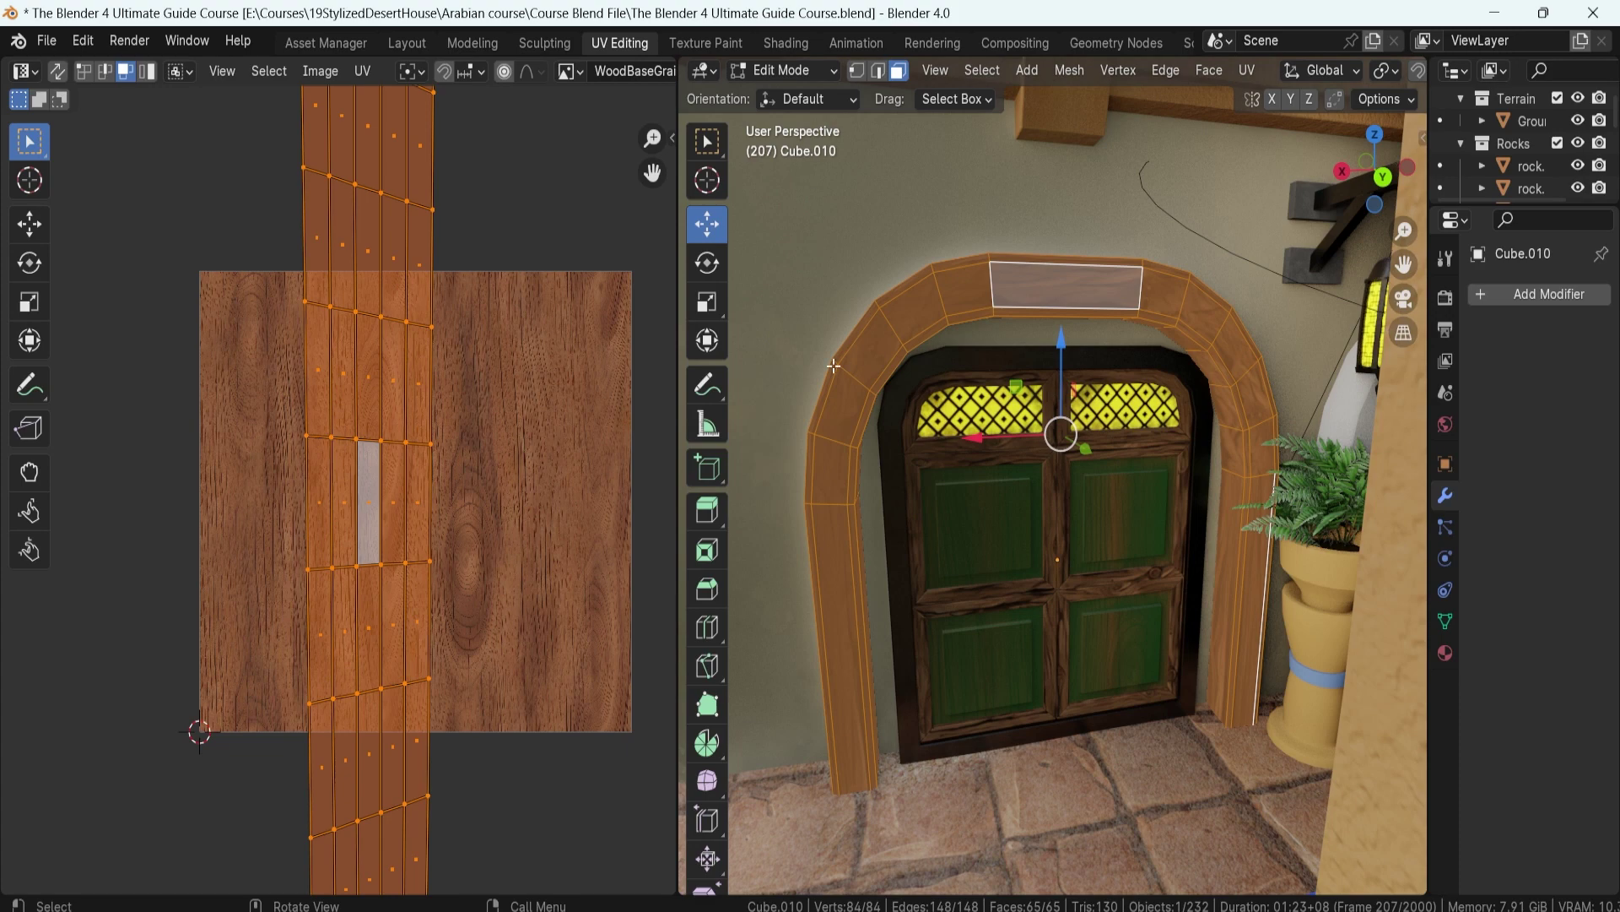
scroll(367, 397, "down", 6)
left_click_drag(286, 279, 445, 666)
middle_click_drag(886, 507, 911, 451)
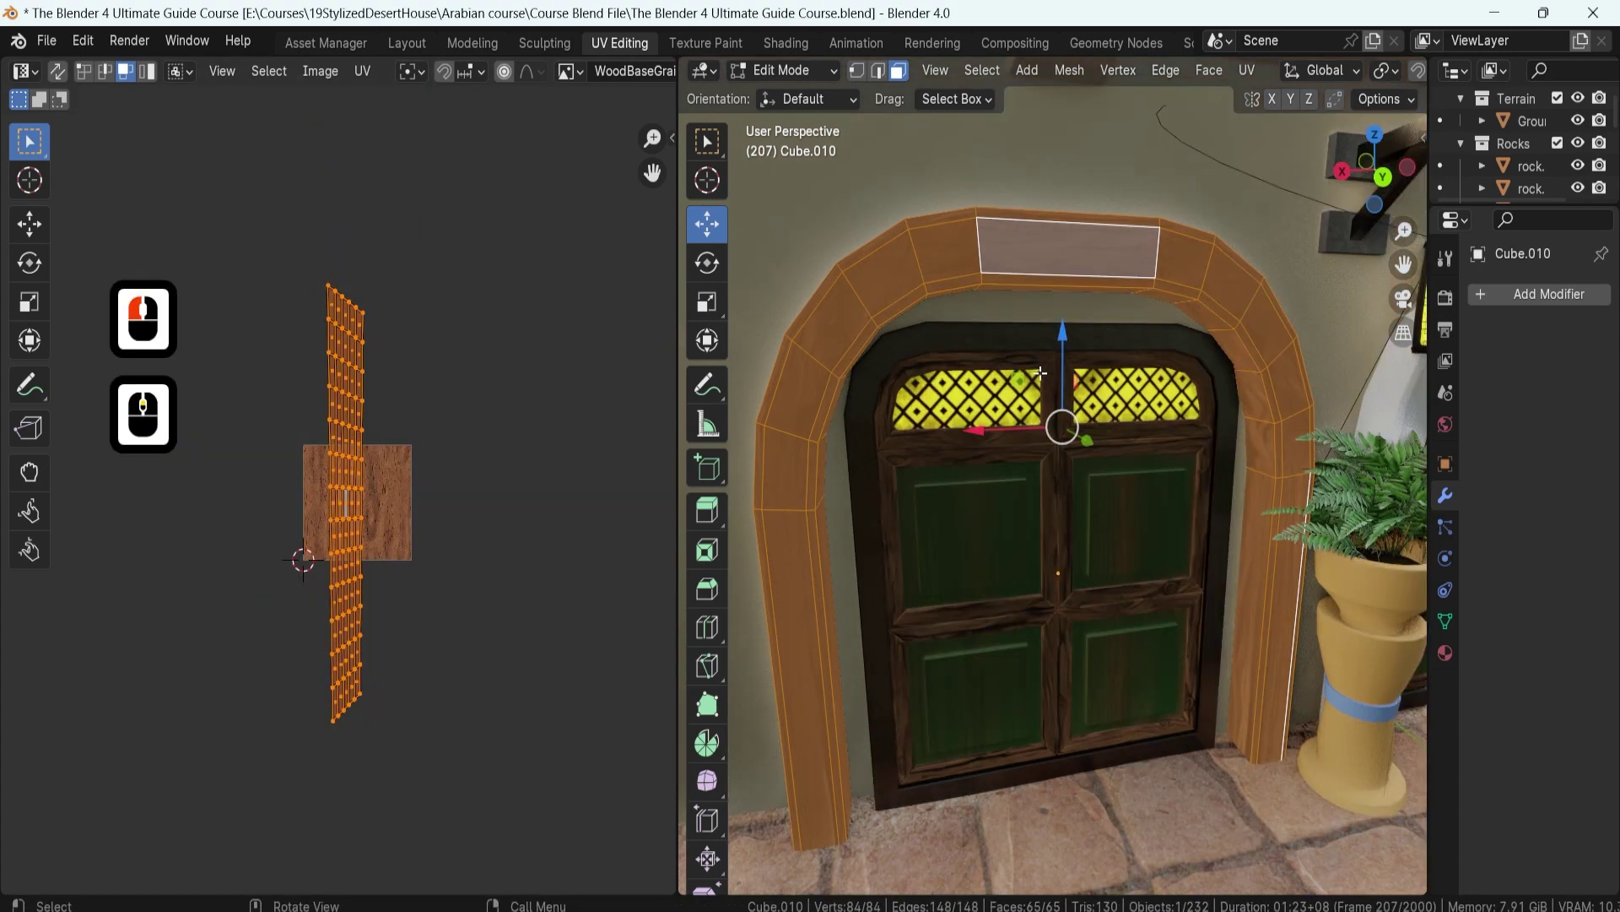
key("u")
left_click(985, 405)
left_click(984, 613)
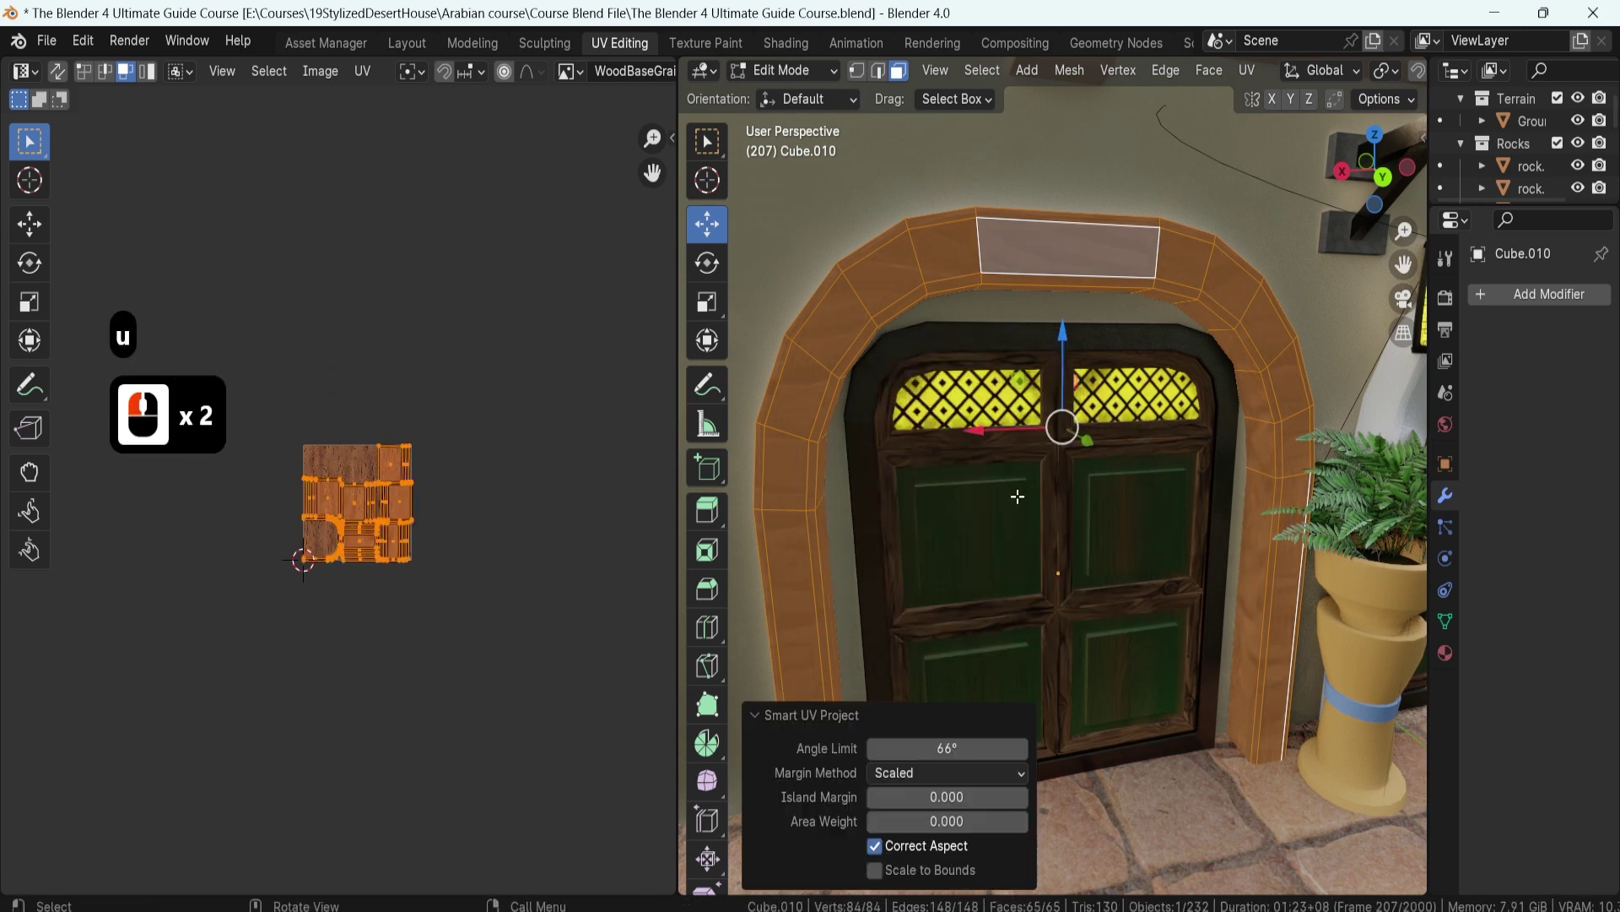
key("Tab")
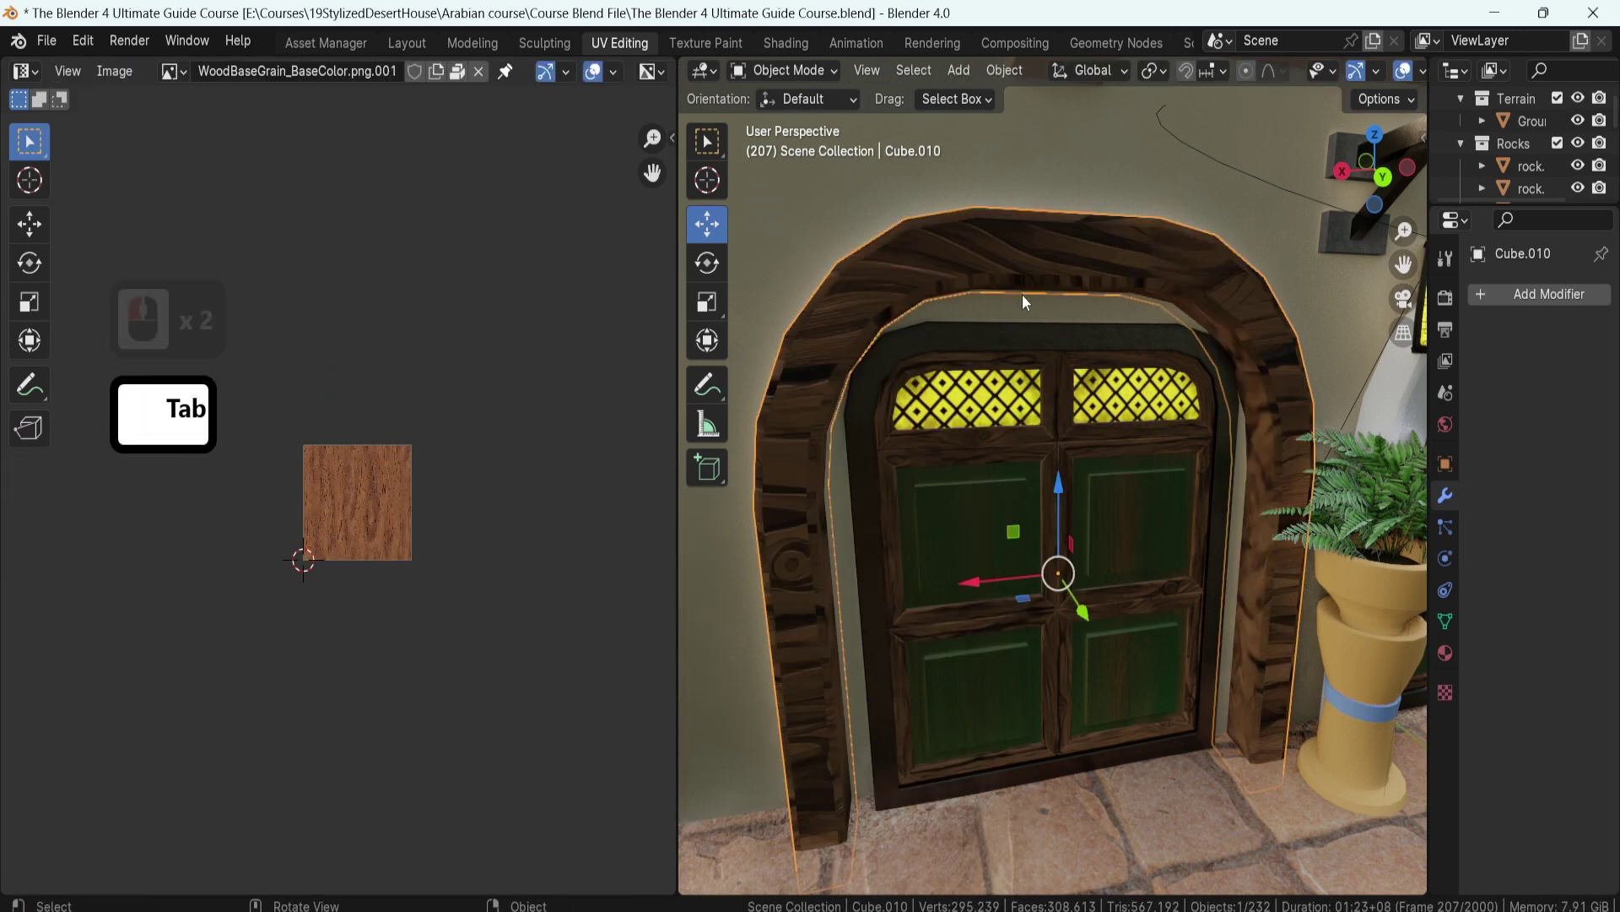
- Undo the Smart UV Project on the wooden arch and return to Object Mode
key("Tab")
key("ctrl+z")
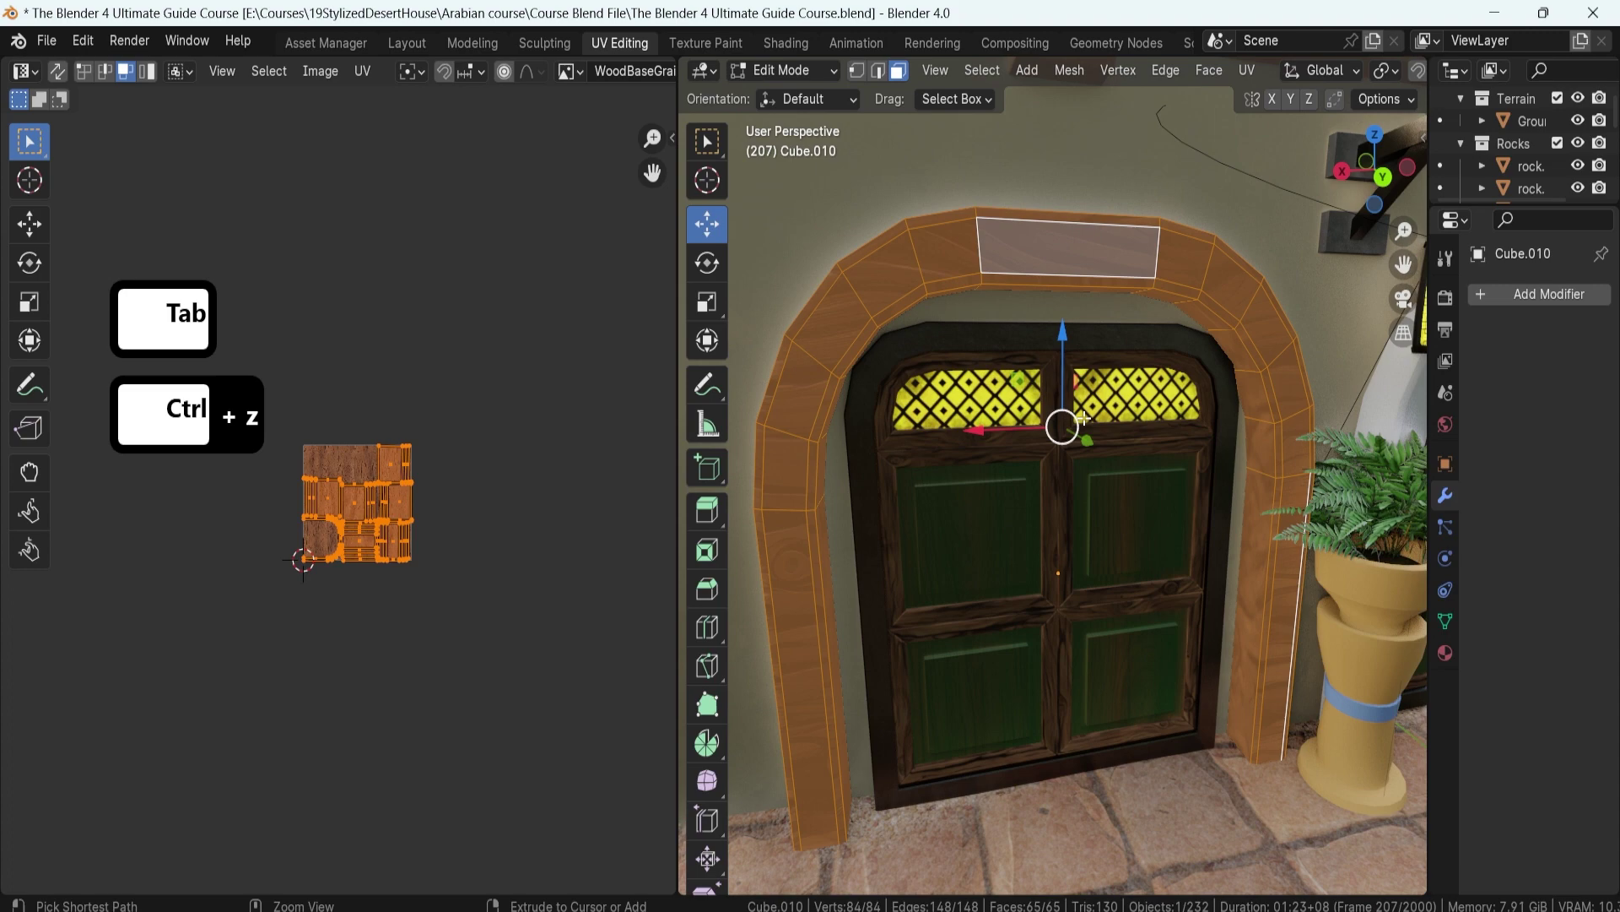
key("ctrl+z")
key("ctrl+z")
key("Tab")
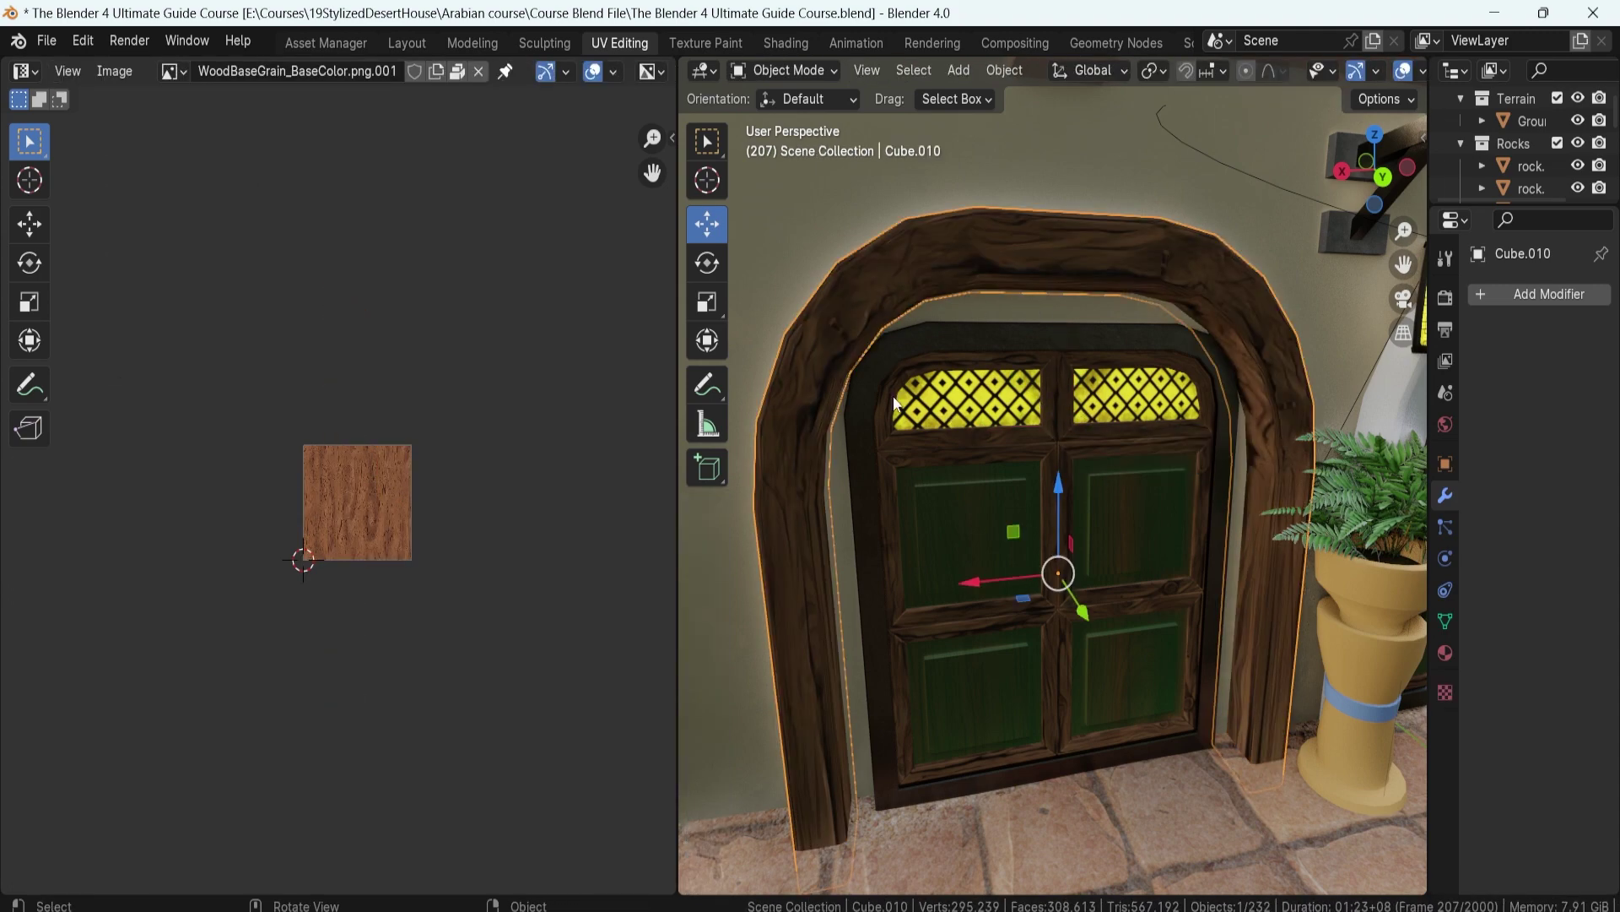
- Assign the existing Light Wood.001 material to the untextured arch around the neighbouring door
middle_click_drag(1232, 468, 969, 396, "shift")
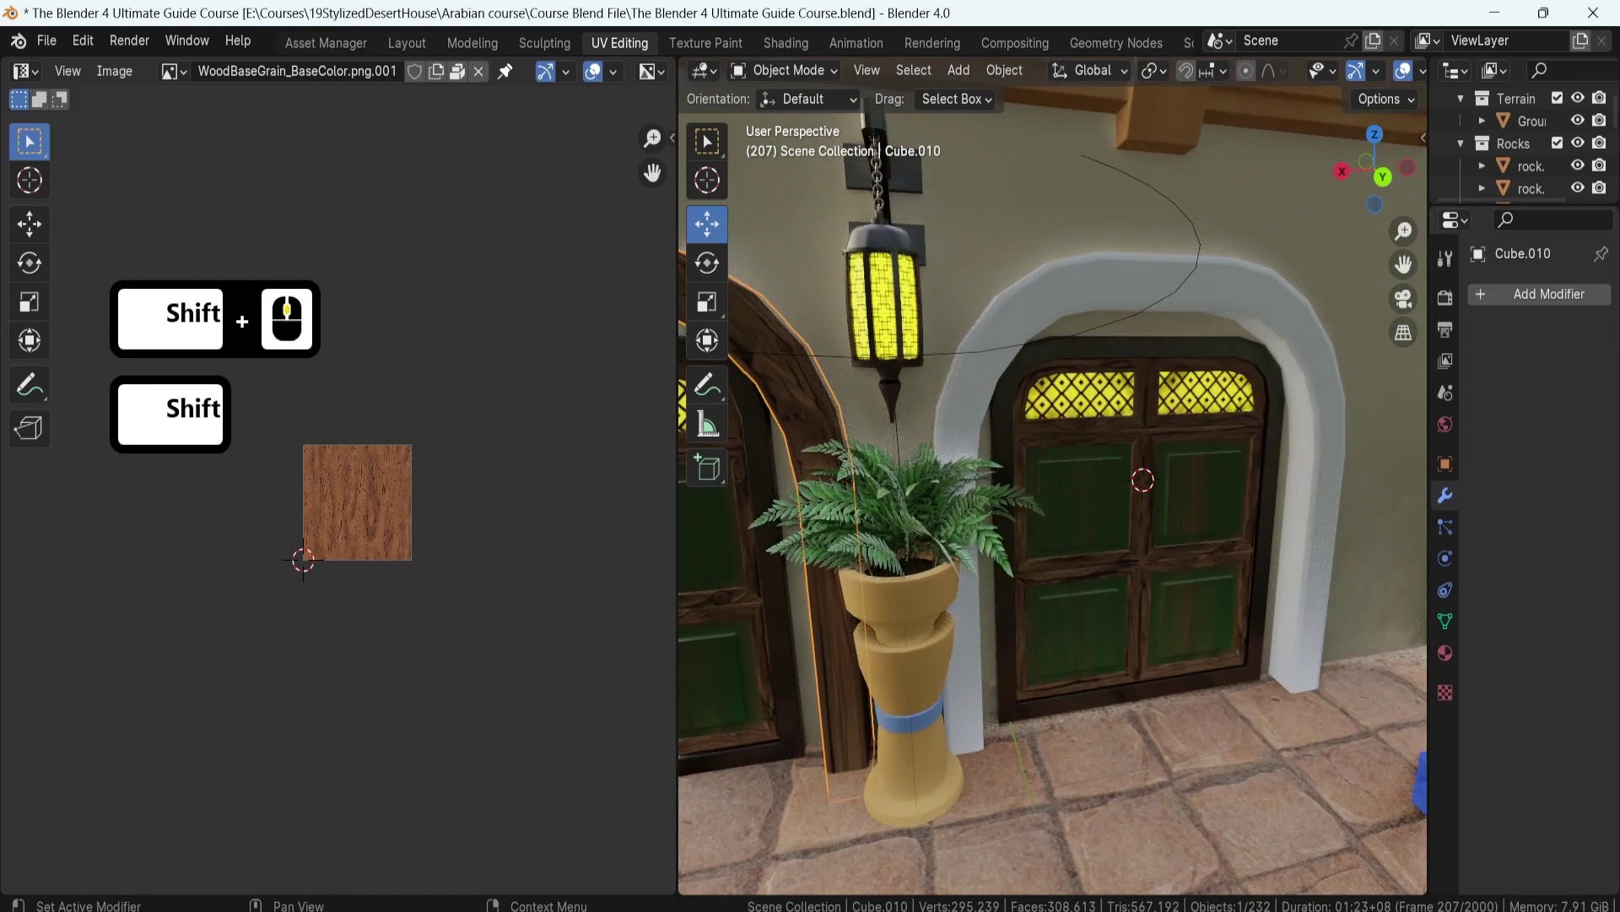
left_click(968, 398)
scroll(1046, 415, "up", 2)
middle_click_drag(1061, 417, 1019, 479, "shift")
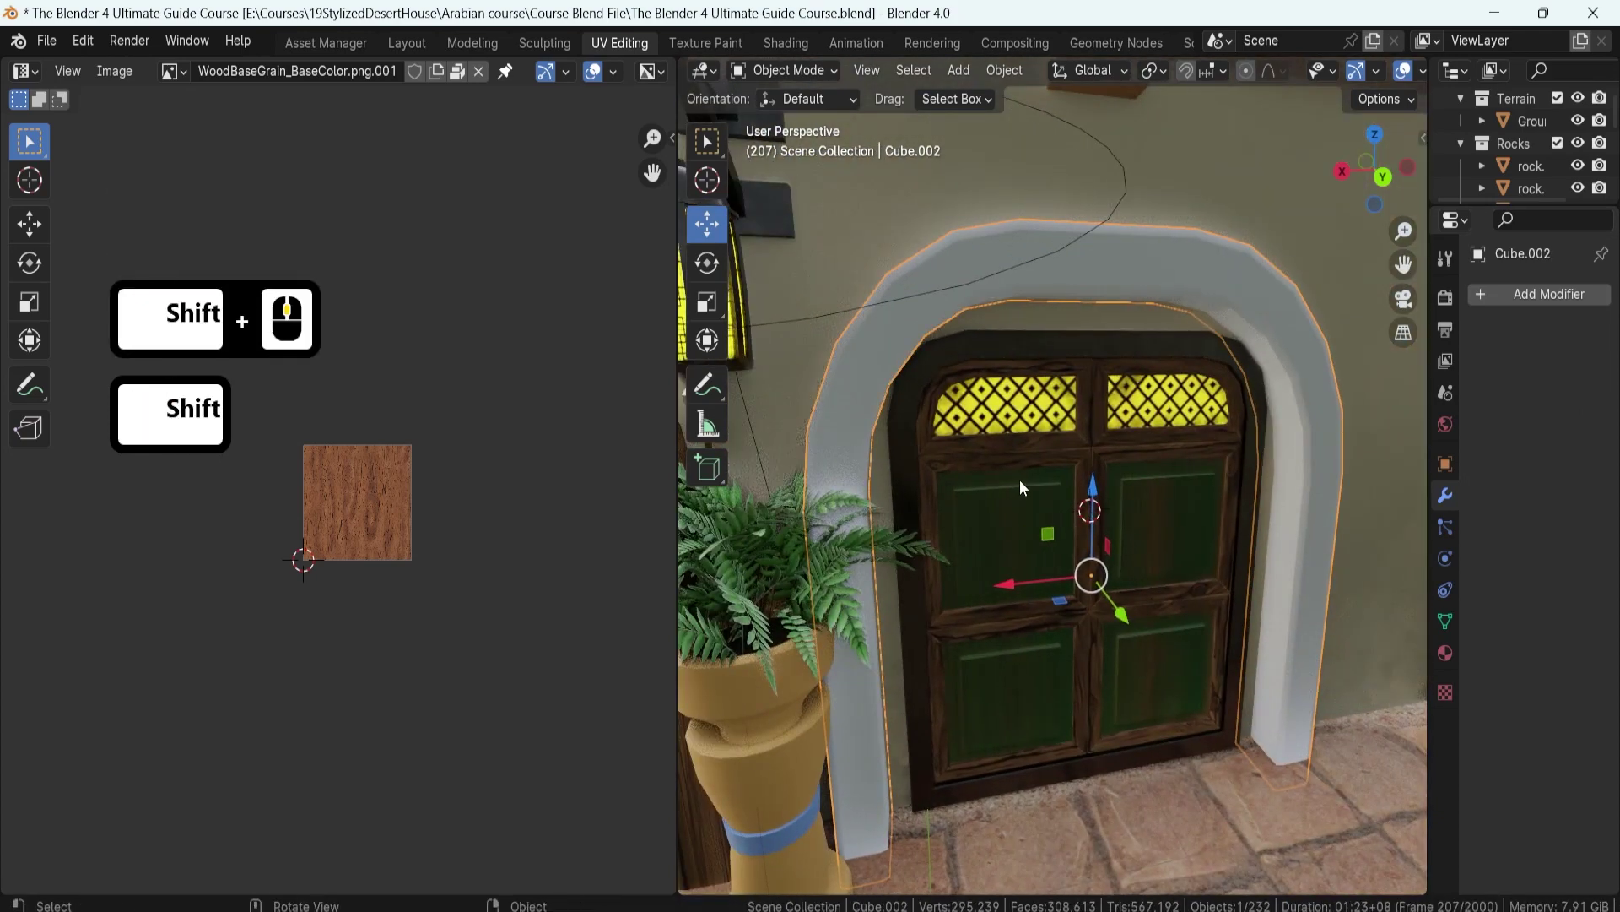
left_click(1444, 653)
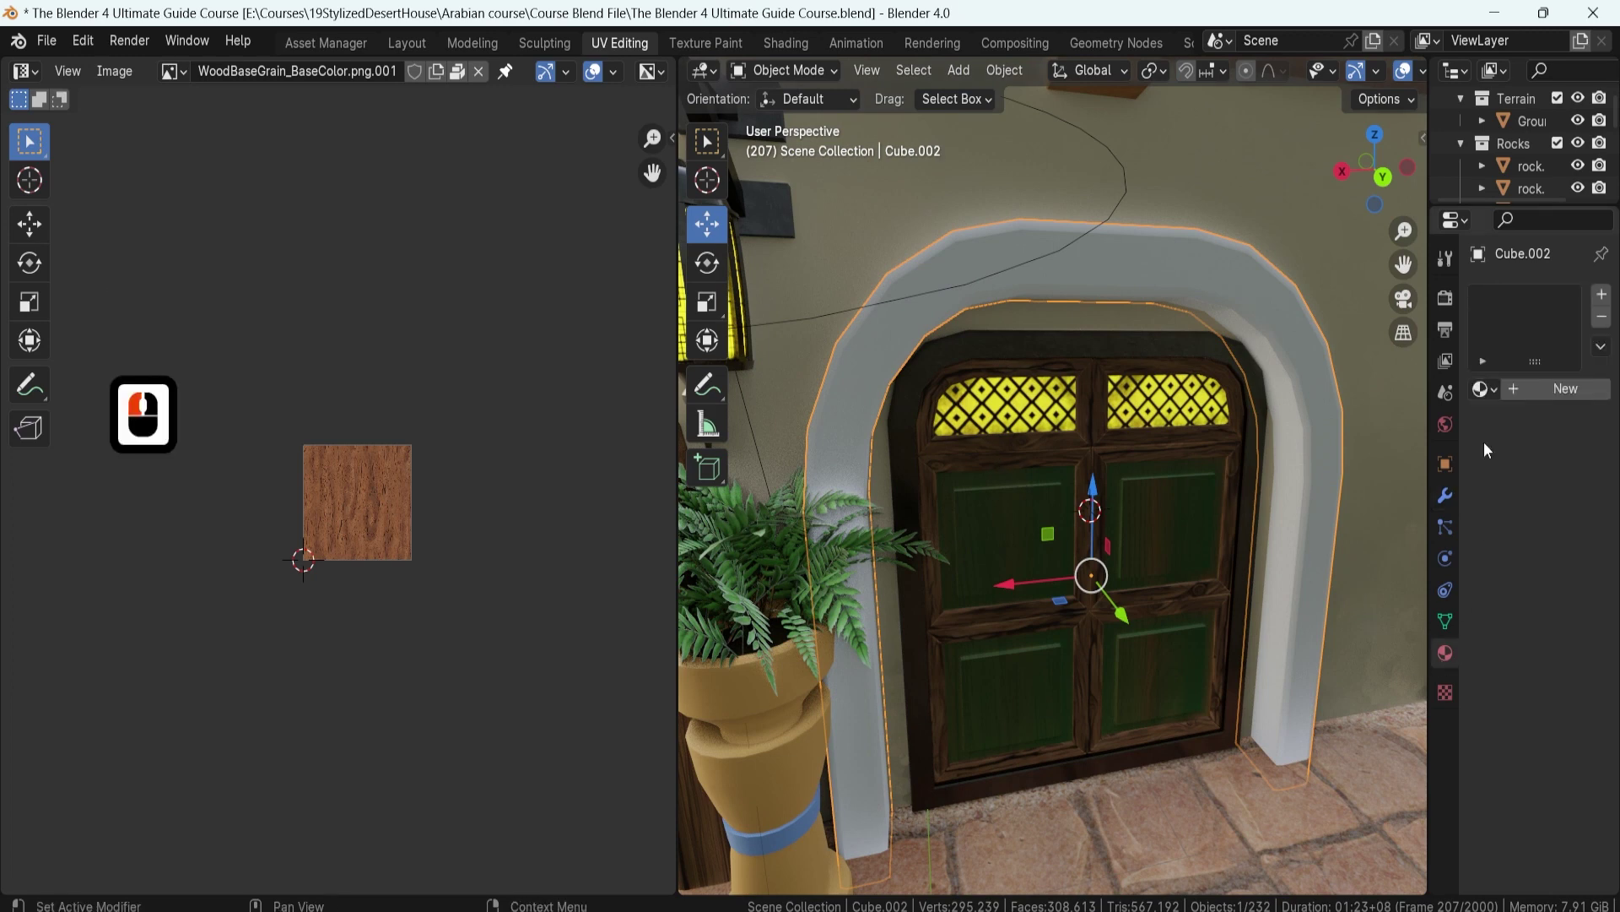
left_click(1483, 389)
type("w")
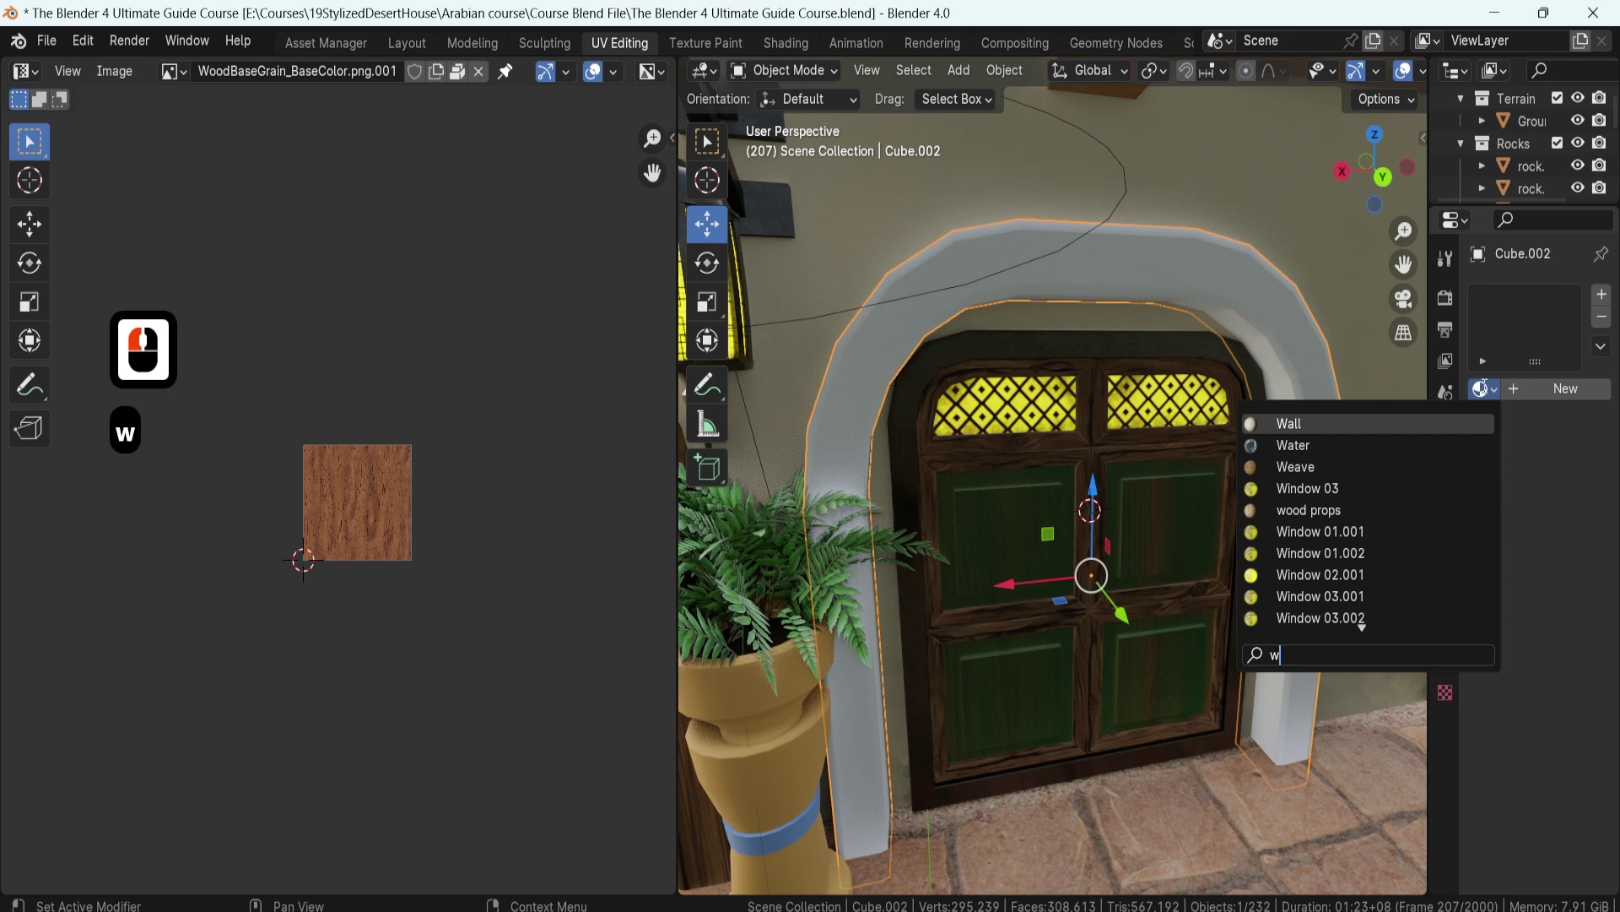
type("ood")
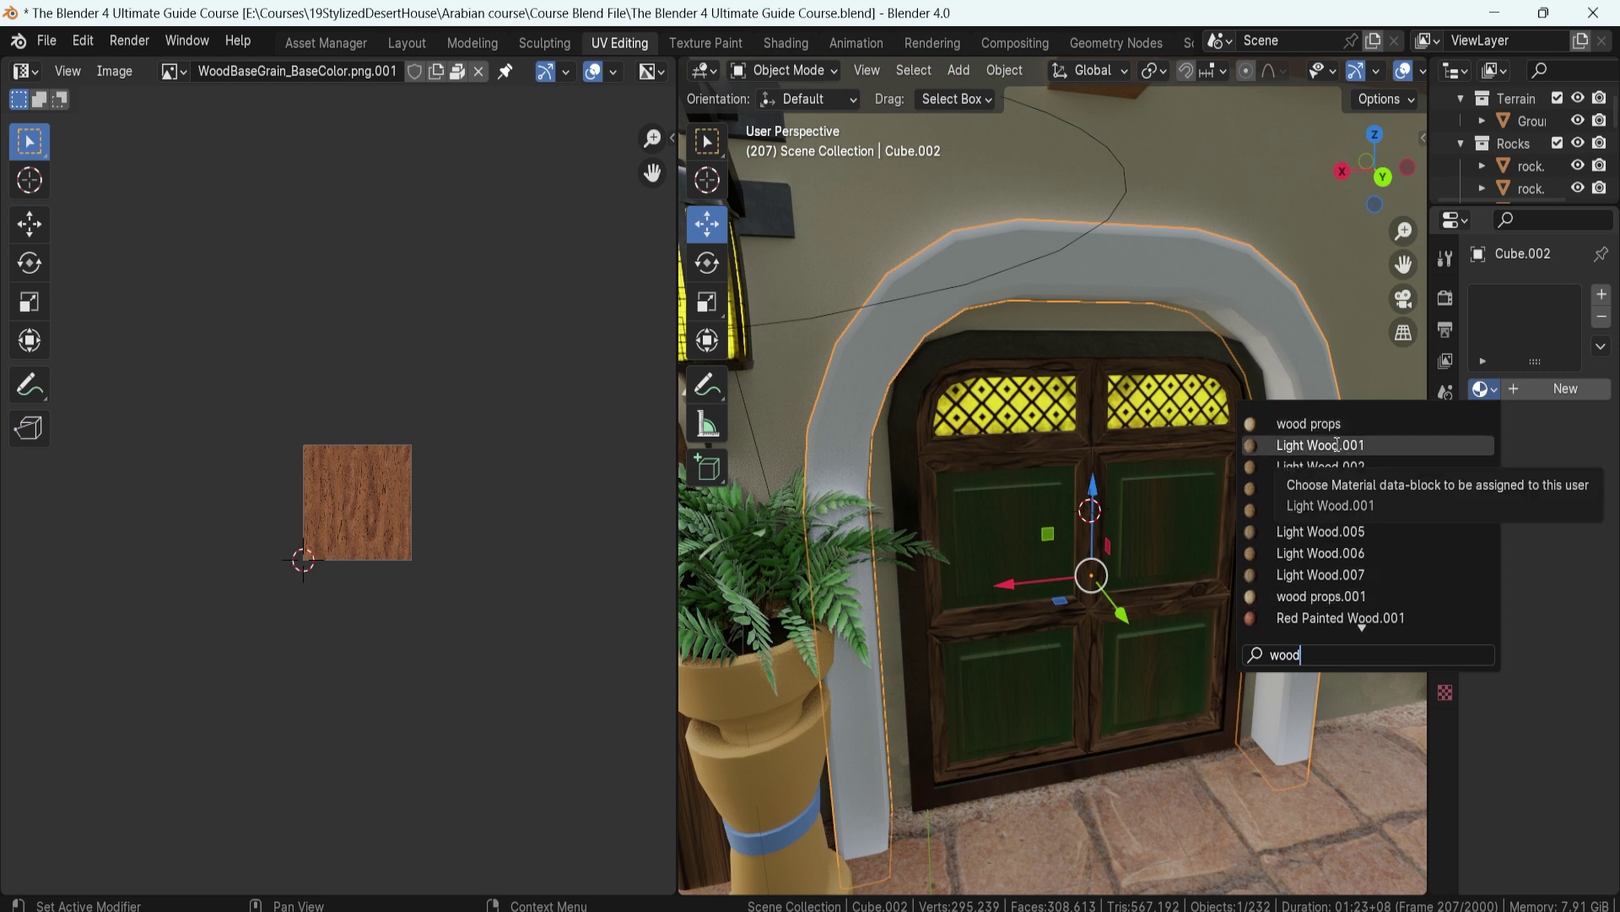
left_click(1337, 445)
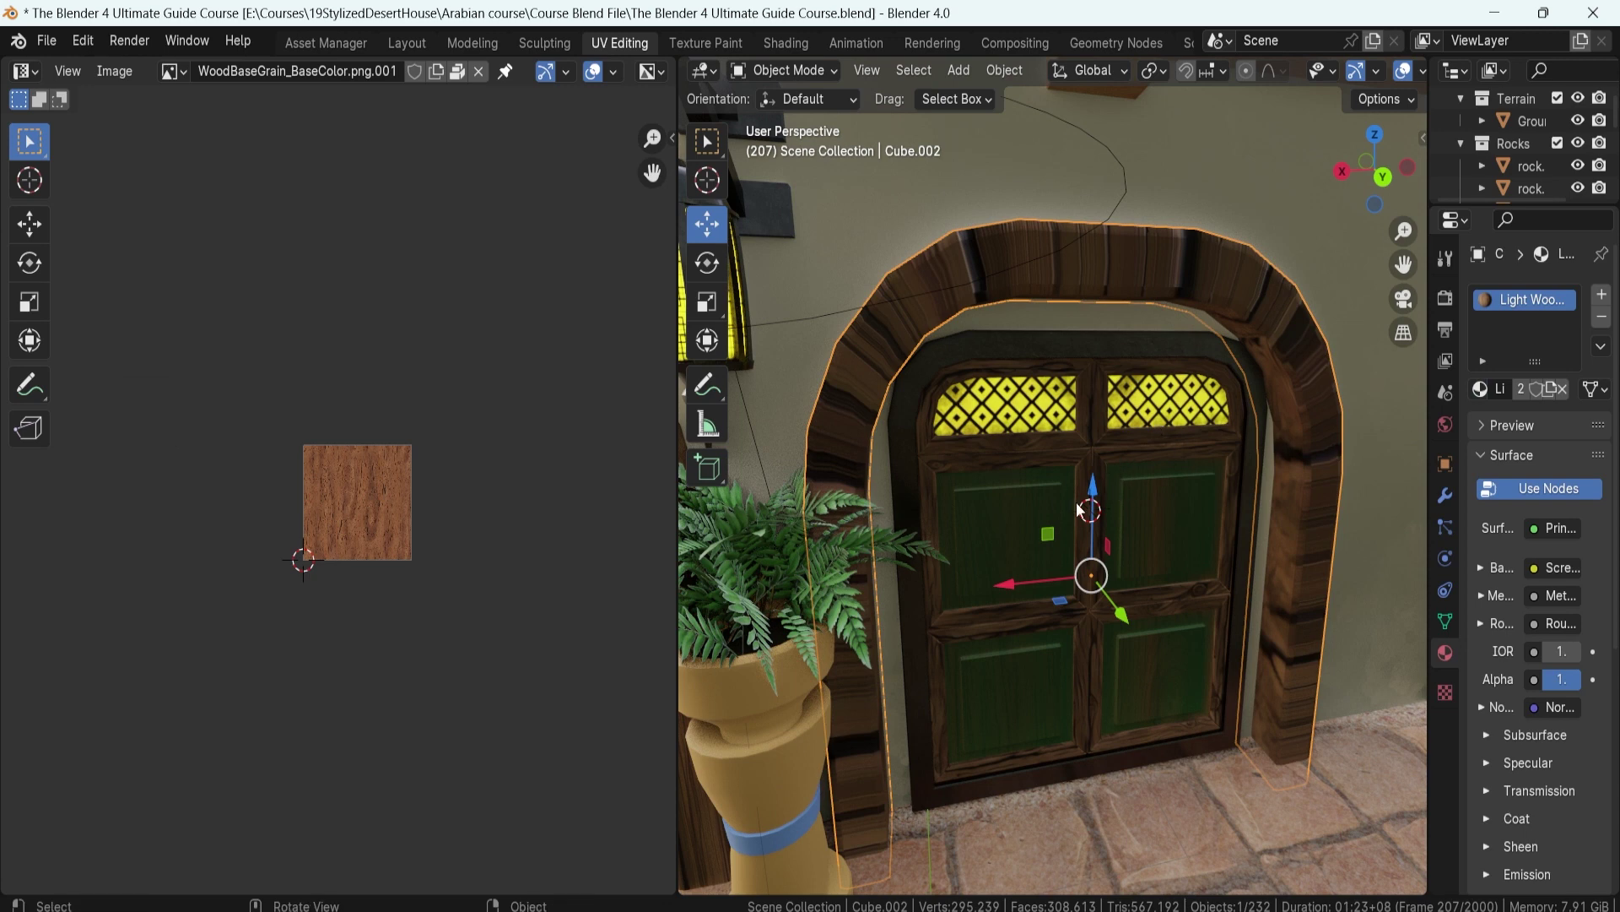
- Isolate the newly textured arch in Local View and enter Edit Mode on it
key("KP_Divide")
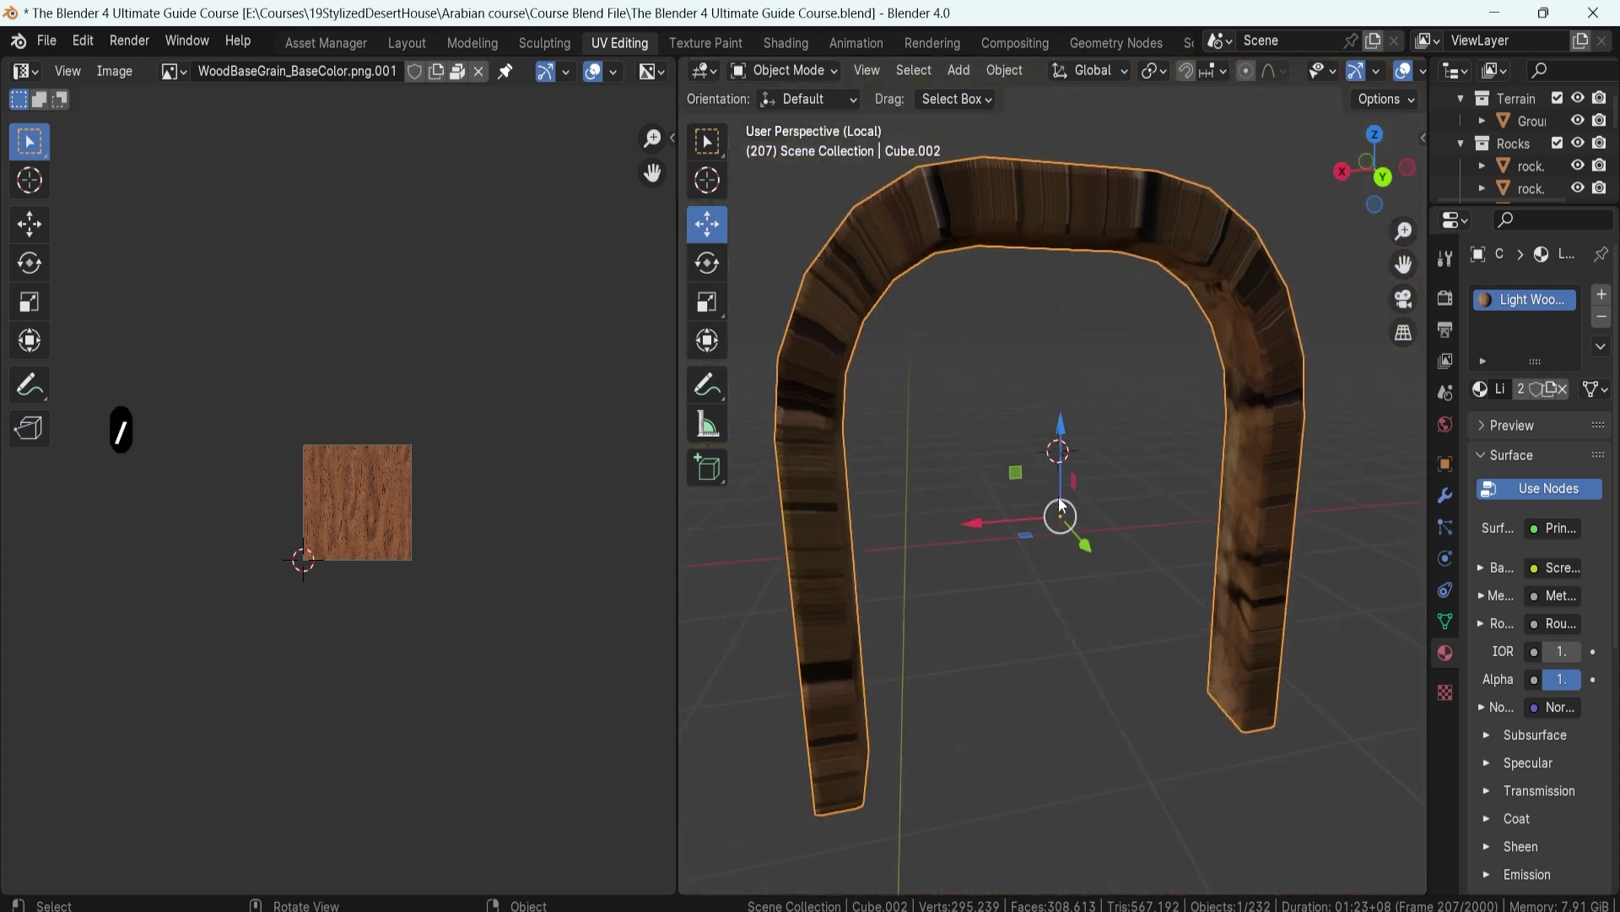
middle_click_drag(984, 489, 1206, 193)
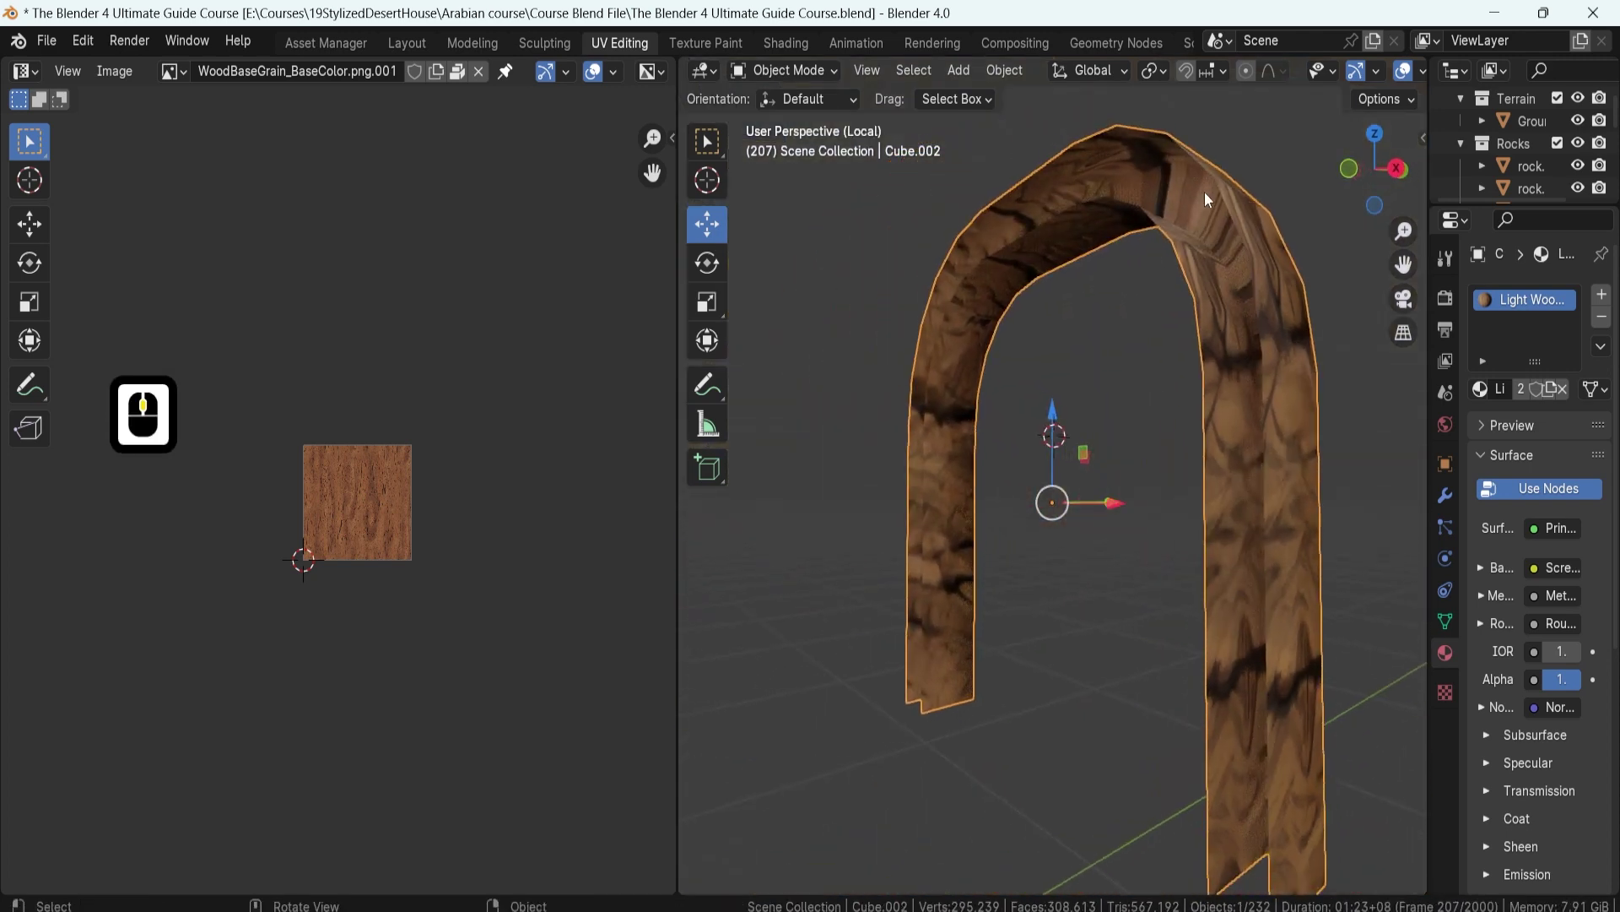
middle_click_drag(1220, 743, 1001, 438)
middle_click_drag(832, 518, 1126, 528)
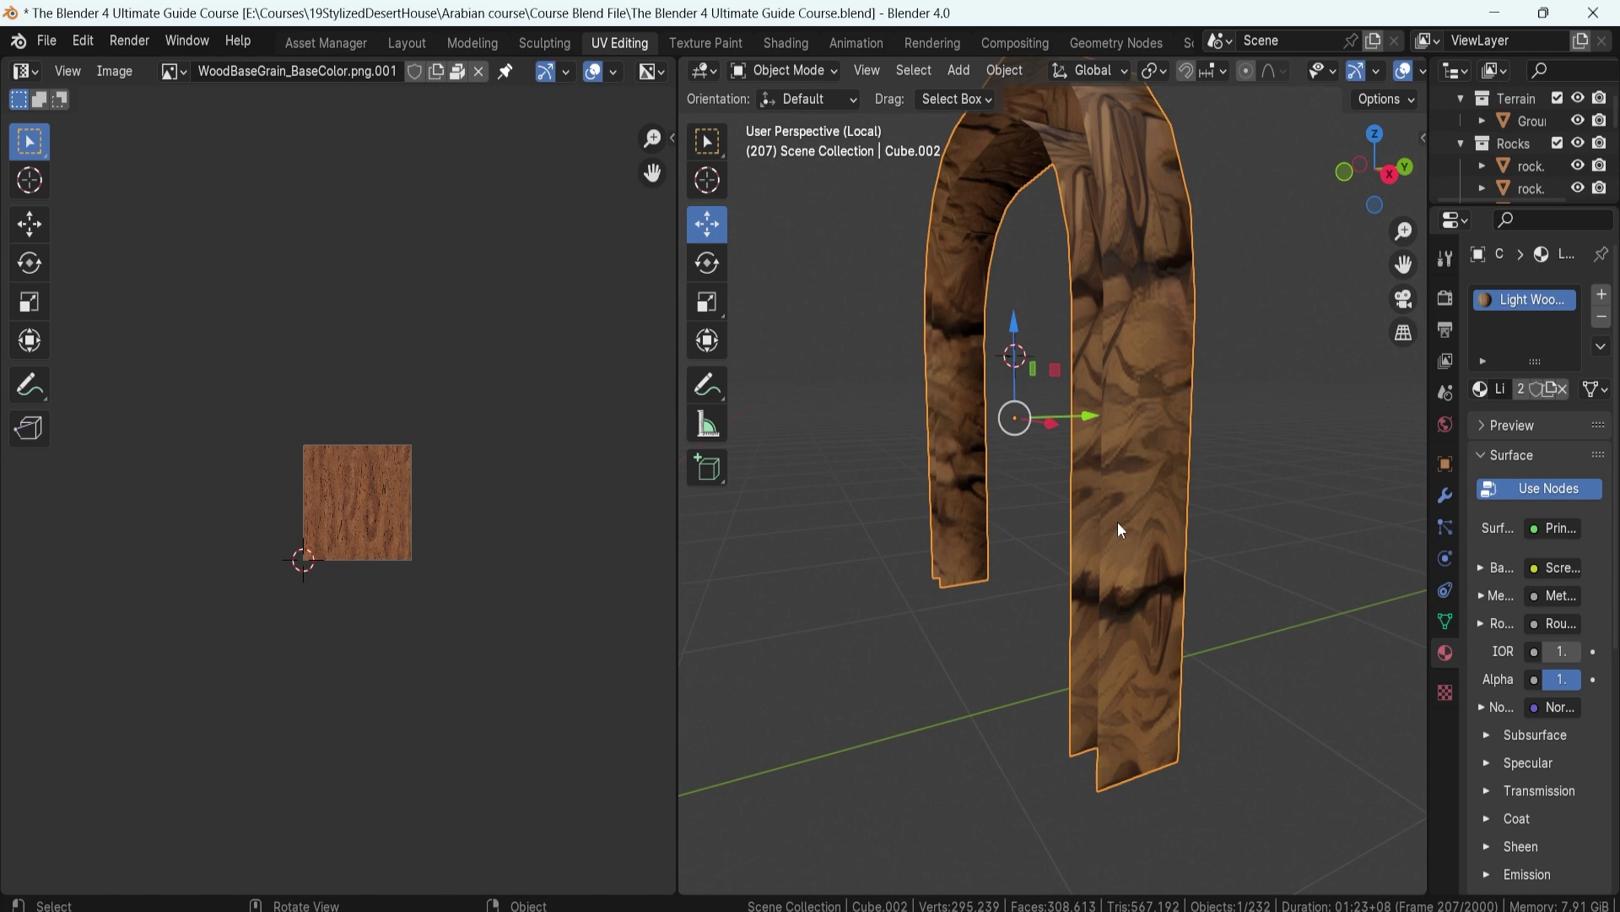
key("Tab")
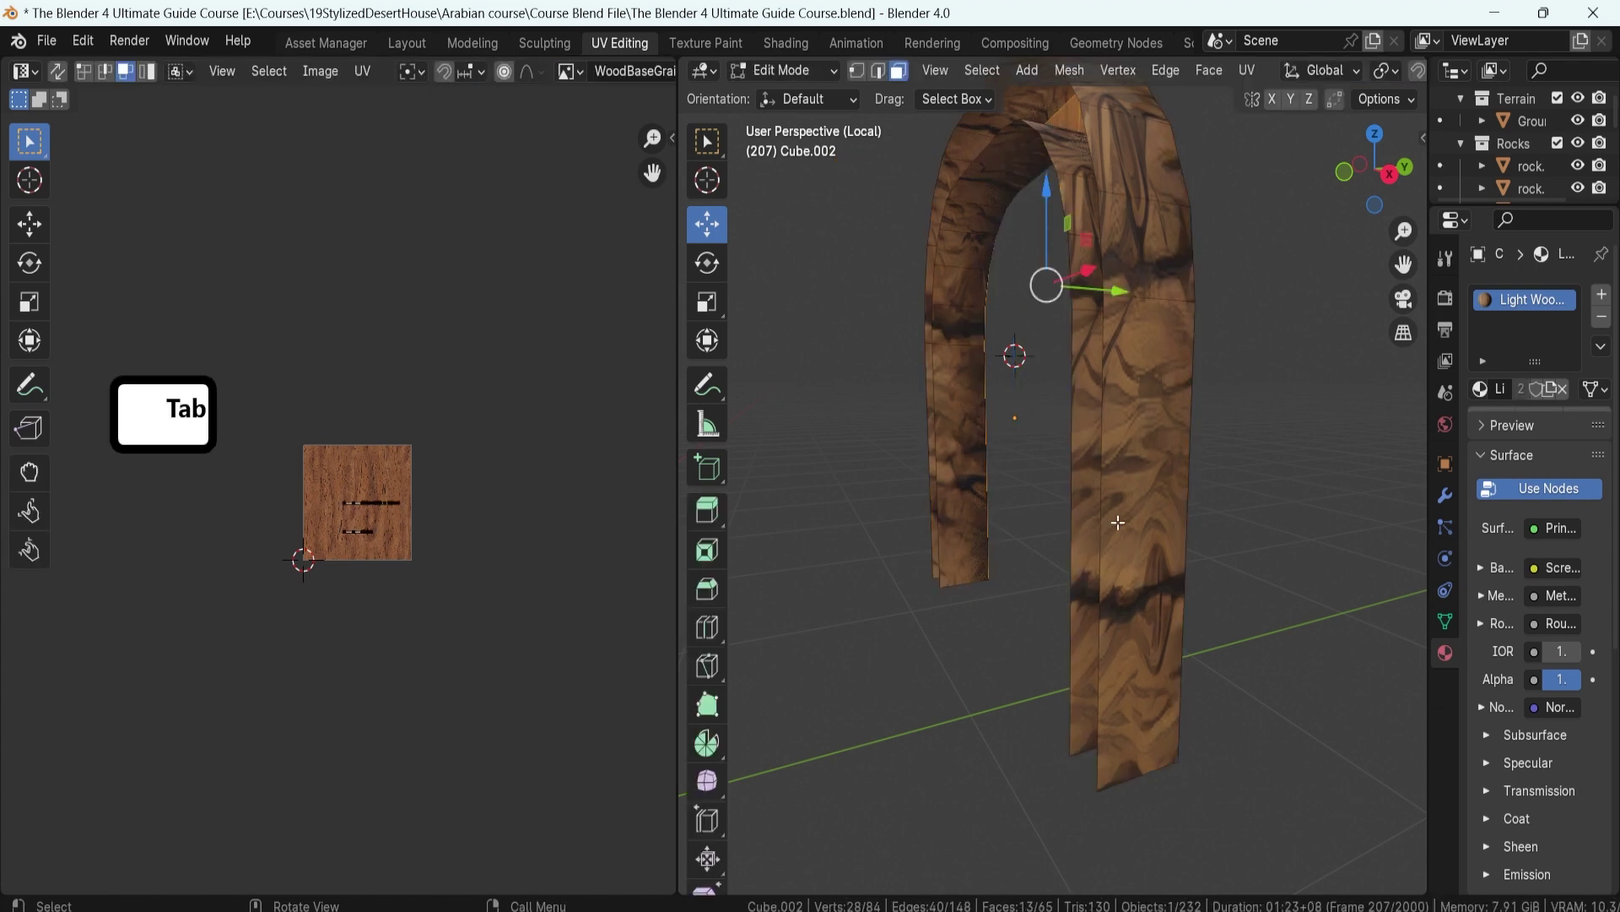
middle_click_drag(1118, 522, 964, 524)
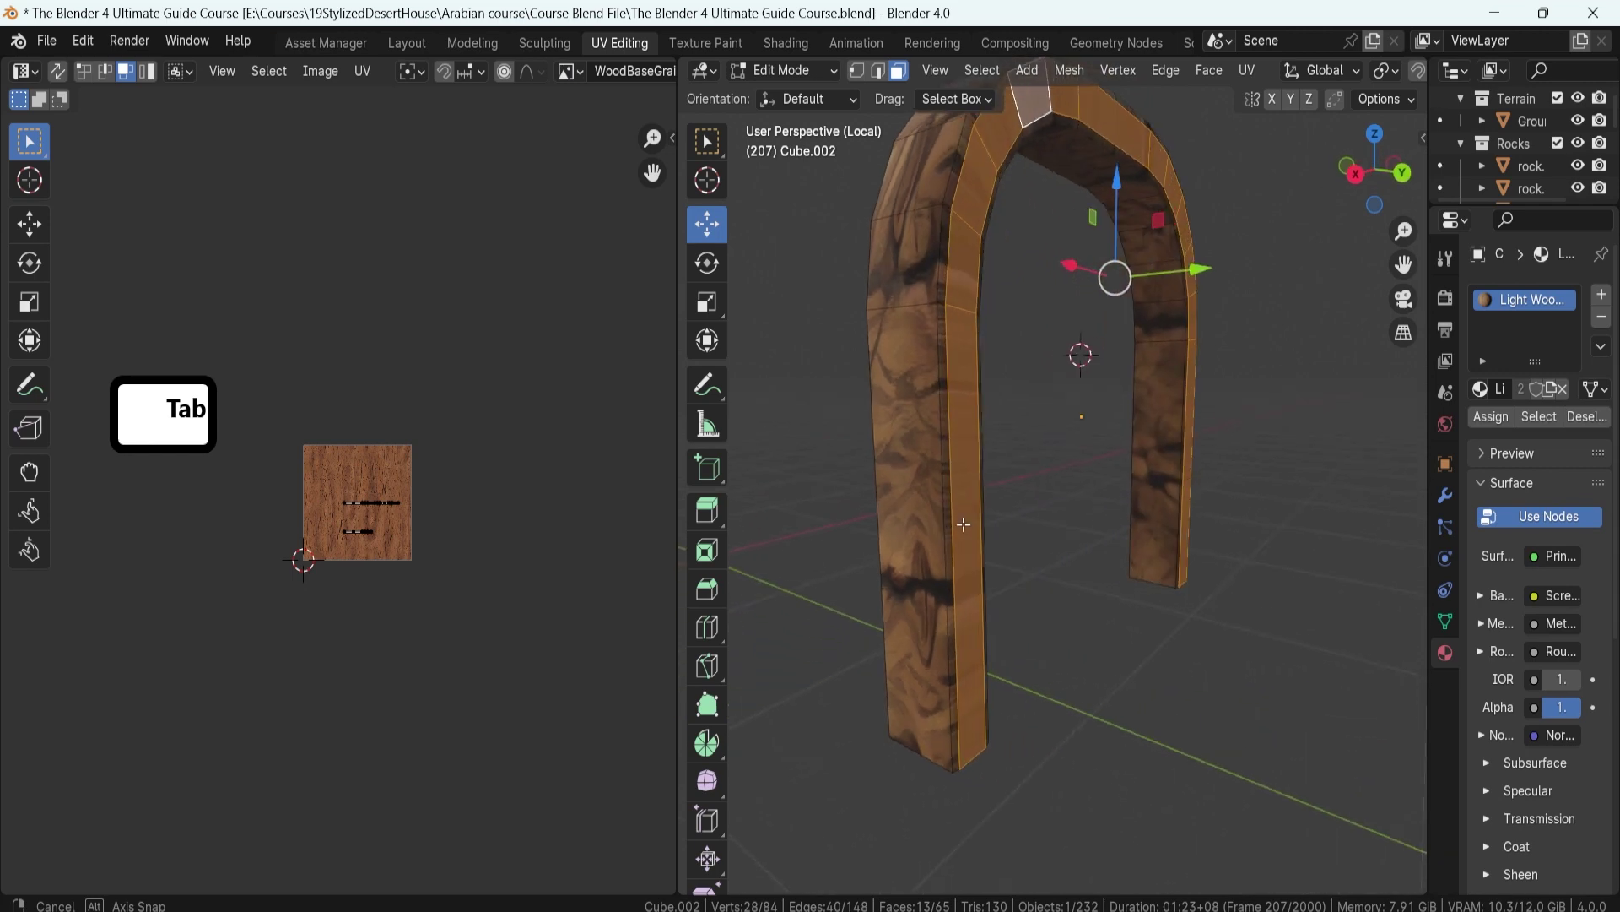
- Mark a seam along the rear outer edge of the arch, from one foot to the other
key("2")
left_click(947, 395, "alt")
middle_click_drag(945, 393, 939, 305)
middle_click_drag(938, 305, 923, 407, "shift")
middle_click_drag(983, 376, 1099, 384)
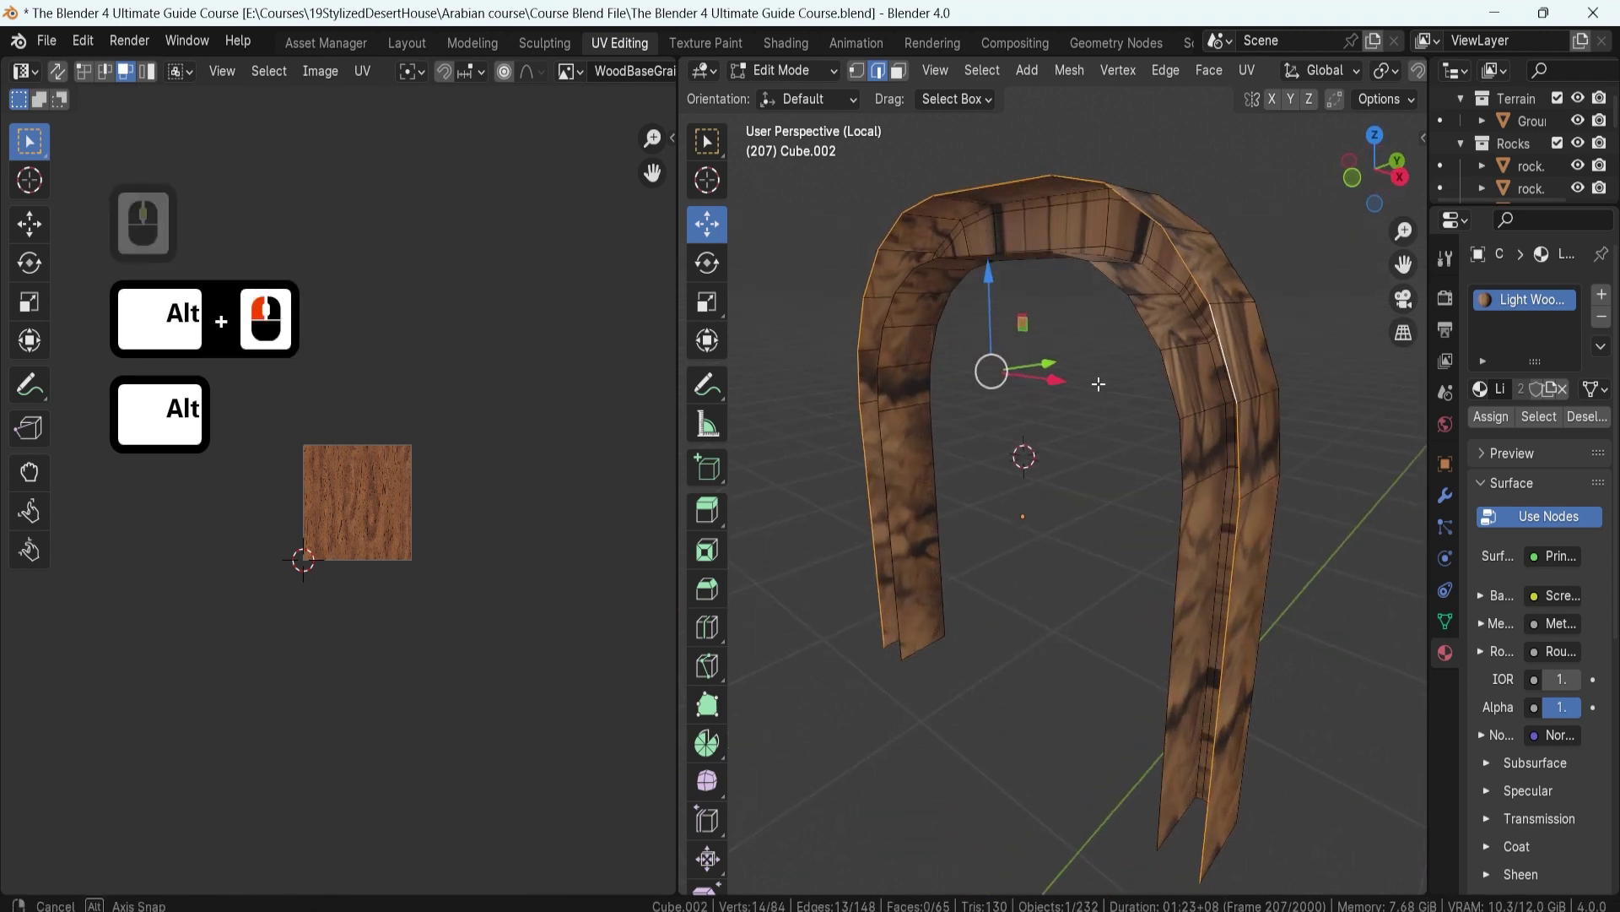
right_click(1220, 361)
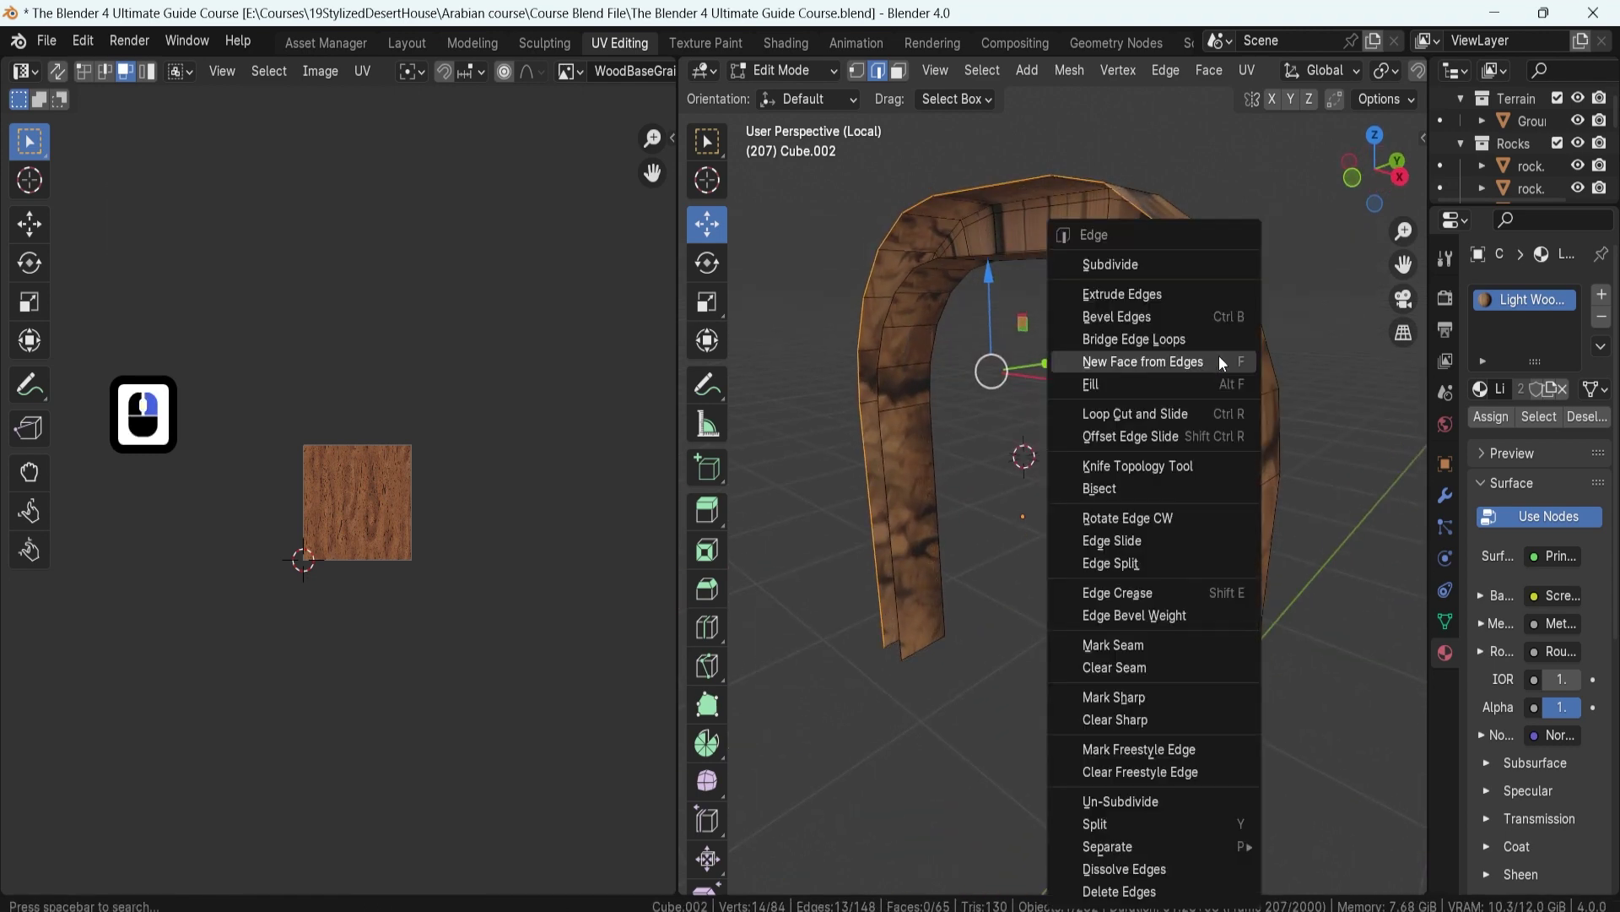
left_click(1153, 645)
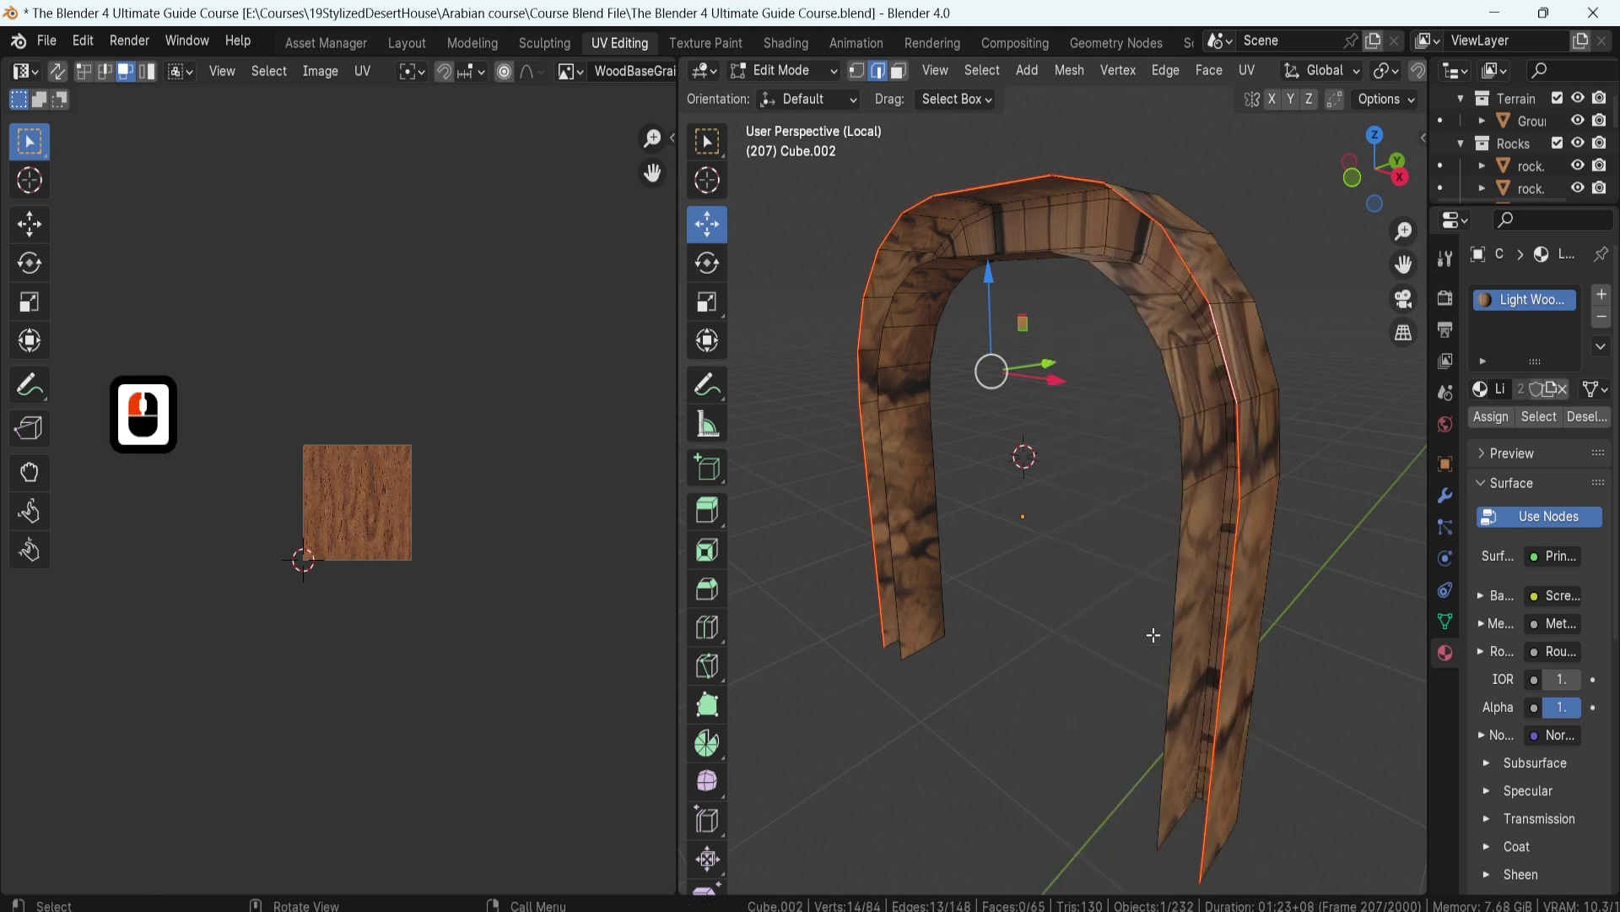
- Mark a seam along the front outer edge of the arch, where the outer side meets the front face
middle_click_drag(1237, 490, 927, 566)
left_click(1081, 286, "alt")
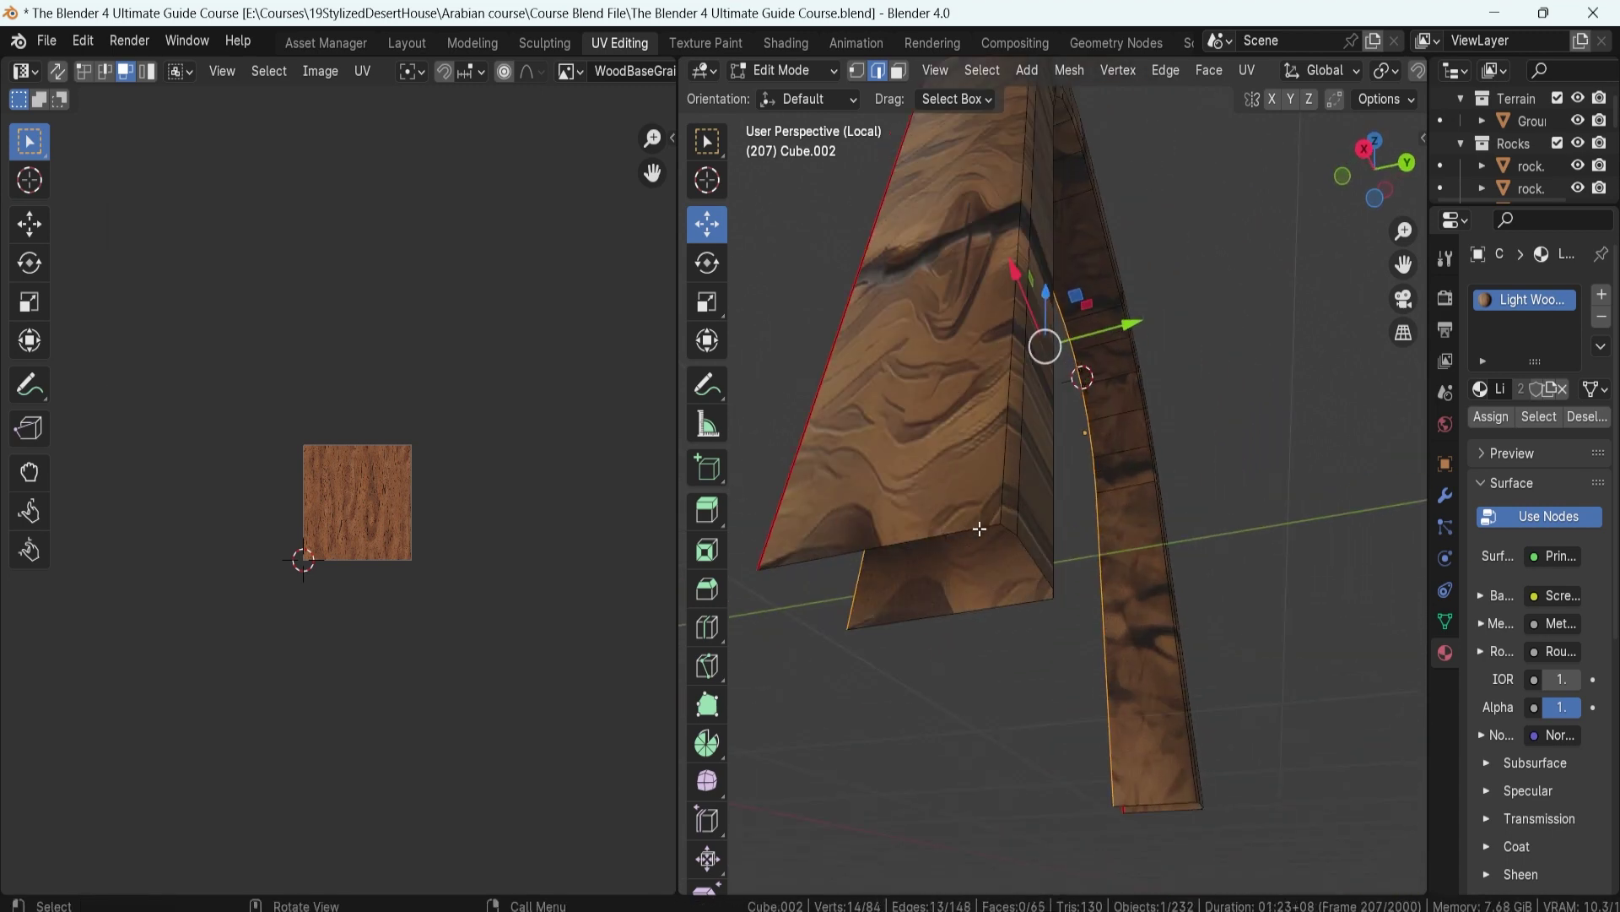
scroll(929, 557, "down", 4)
middle_click_drag(861, 590, 864, 598)
scroll(907, 541, "up", 2)
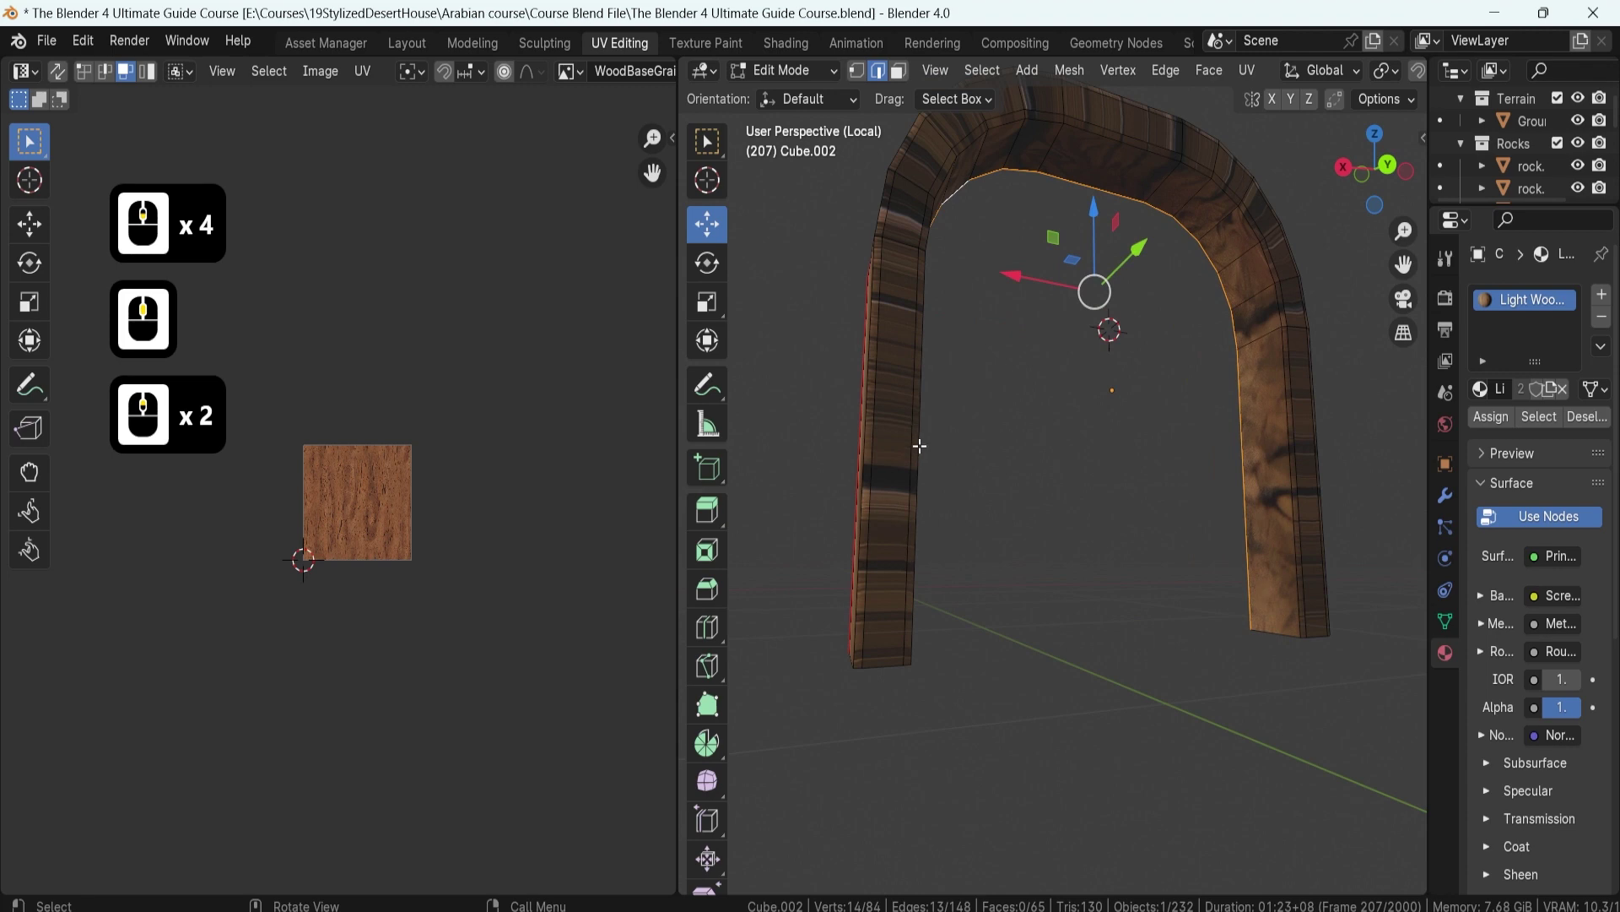
middle_click_drag(920, 446, 995, 361)
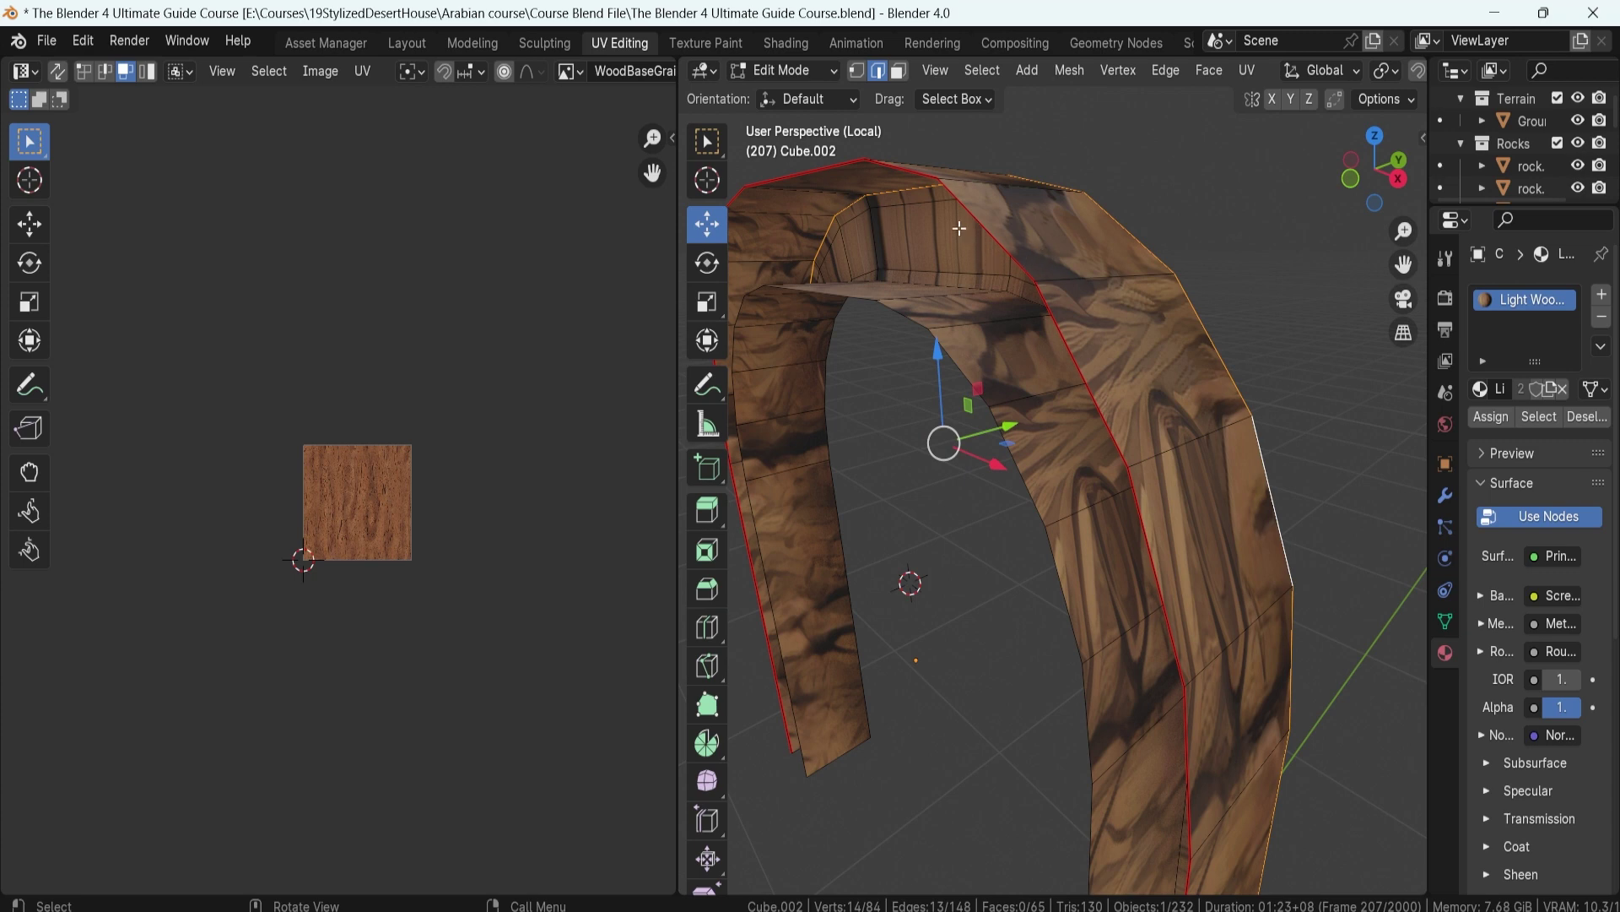
middle_click_drag(1015, 307, 864, 314)
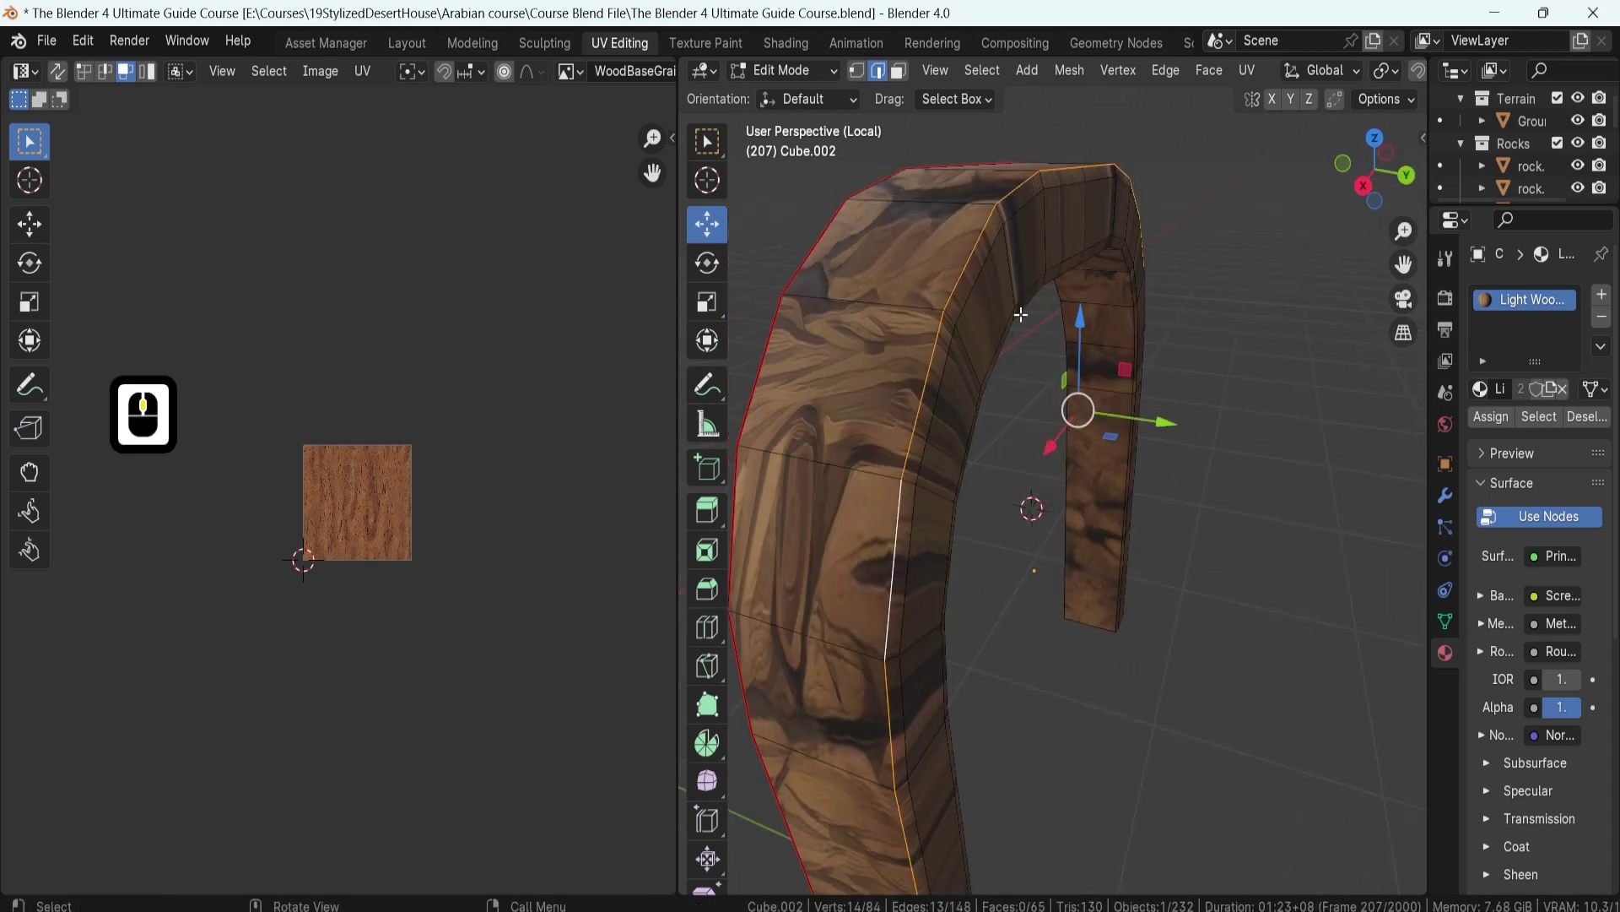
key("ctrl+e")
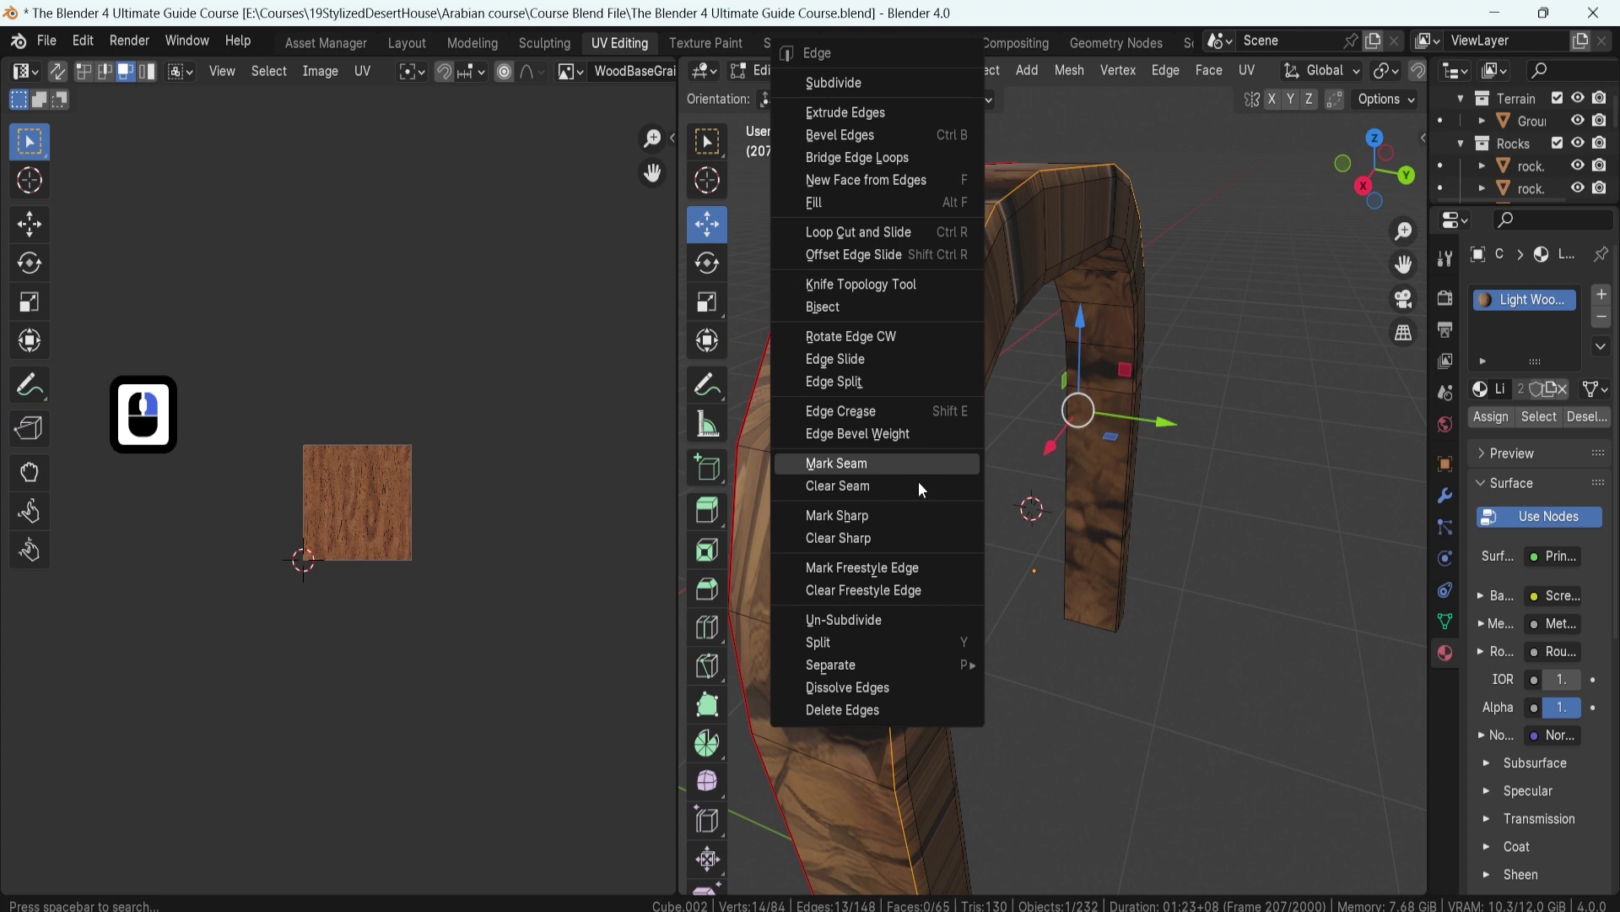
left_click(878, 464)
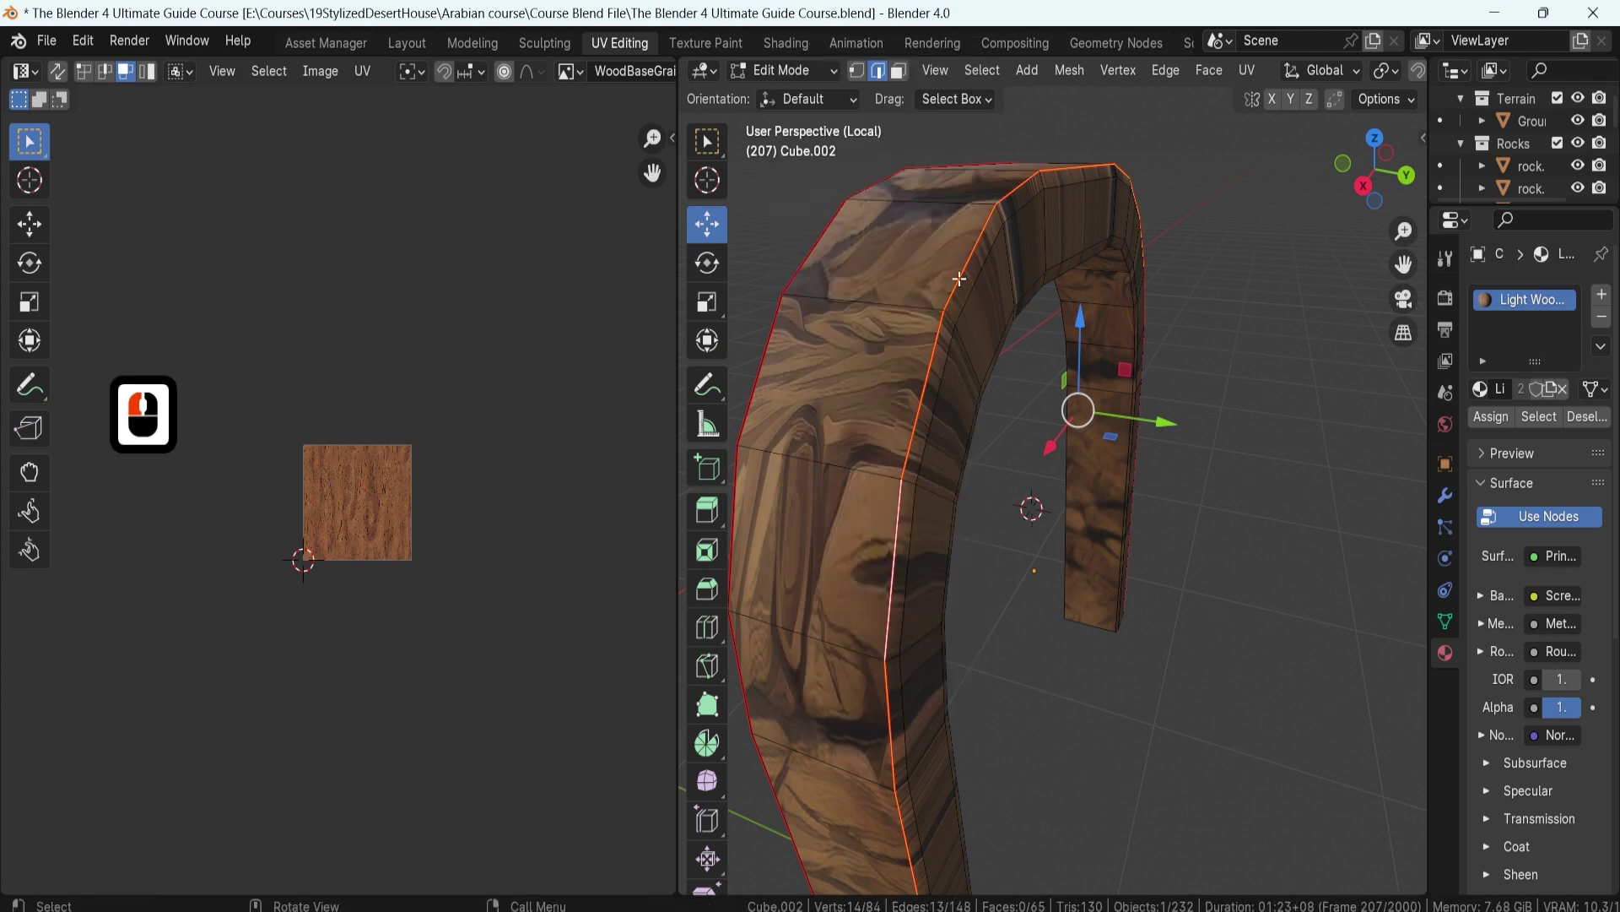
- Examine the arch's front and inner edges to check the seam placement
left_click(960, 239)
middle_click_drag(984, 318, 790, 209)
left_click(926, 414)
scroll(894, 412, "up", 3)
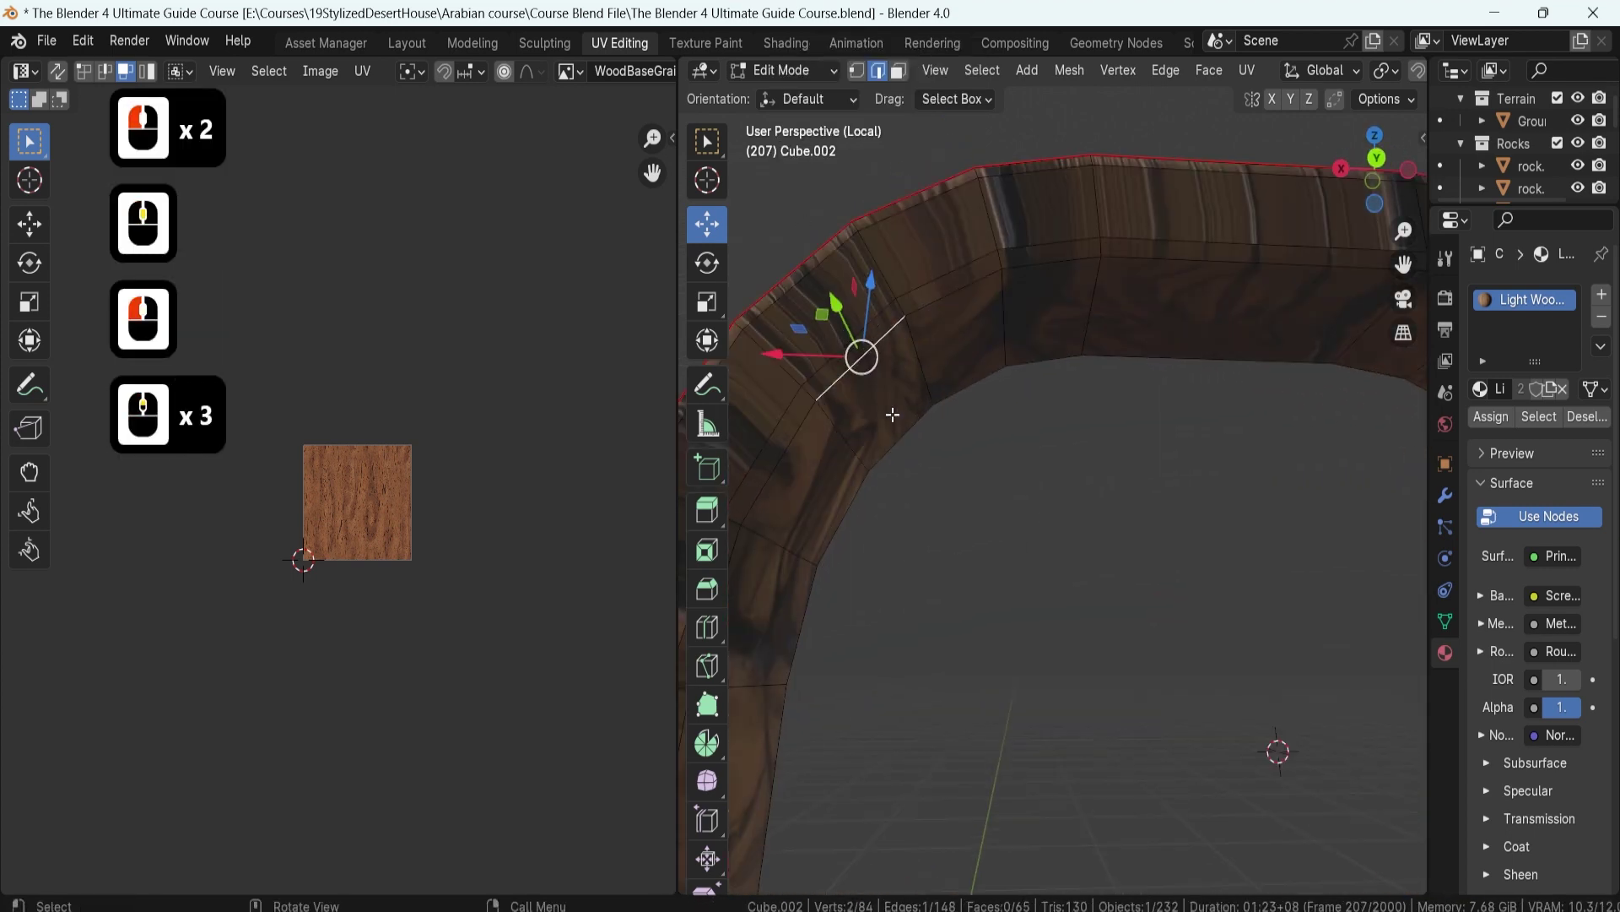
middle_click_drag(854, 379, 1059, 396, "shift")
middle_click_drag(973, 514, 926, 416)
scroll(928, 410, "down", 3)
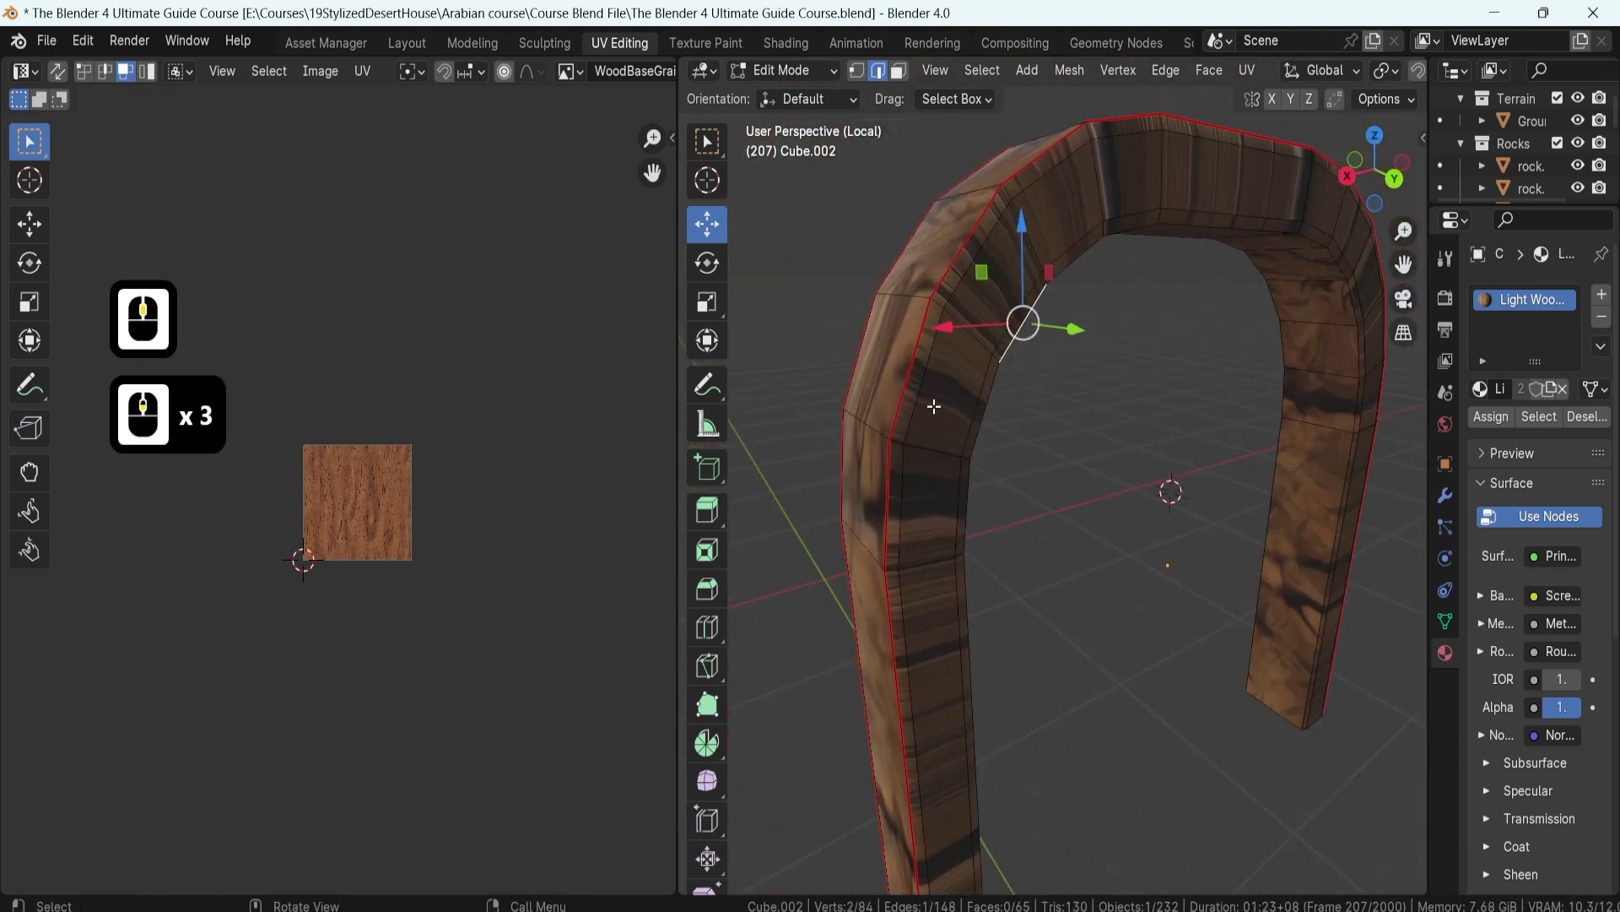
- Unwrap all faces of the arch along its seams with the Angle Based method
key("a")
key("u")
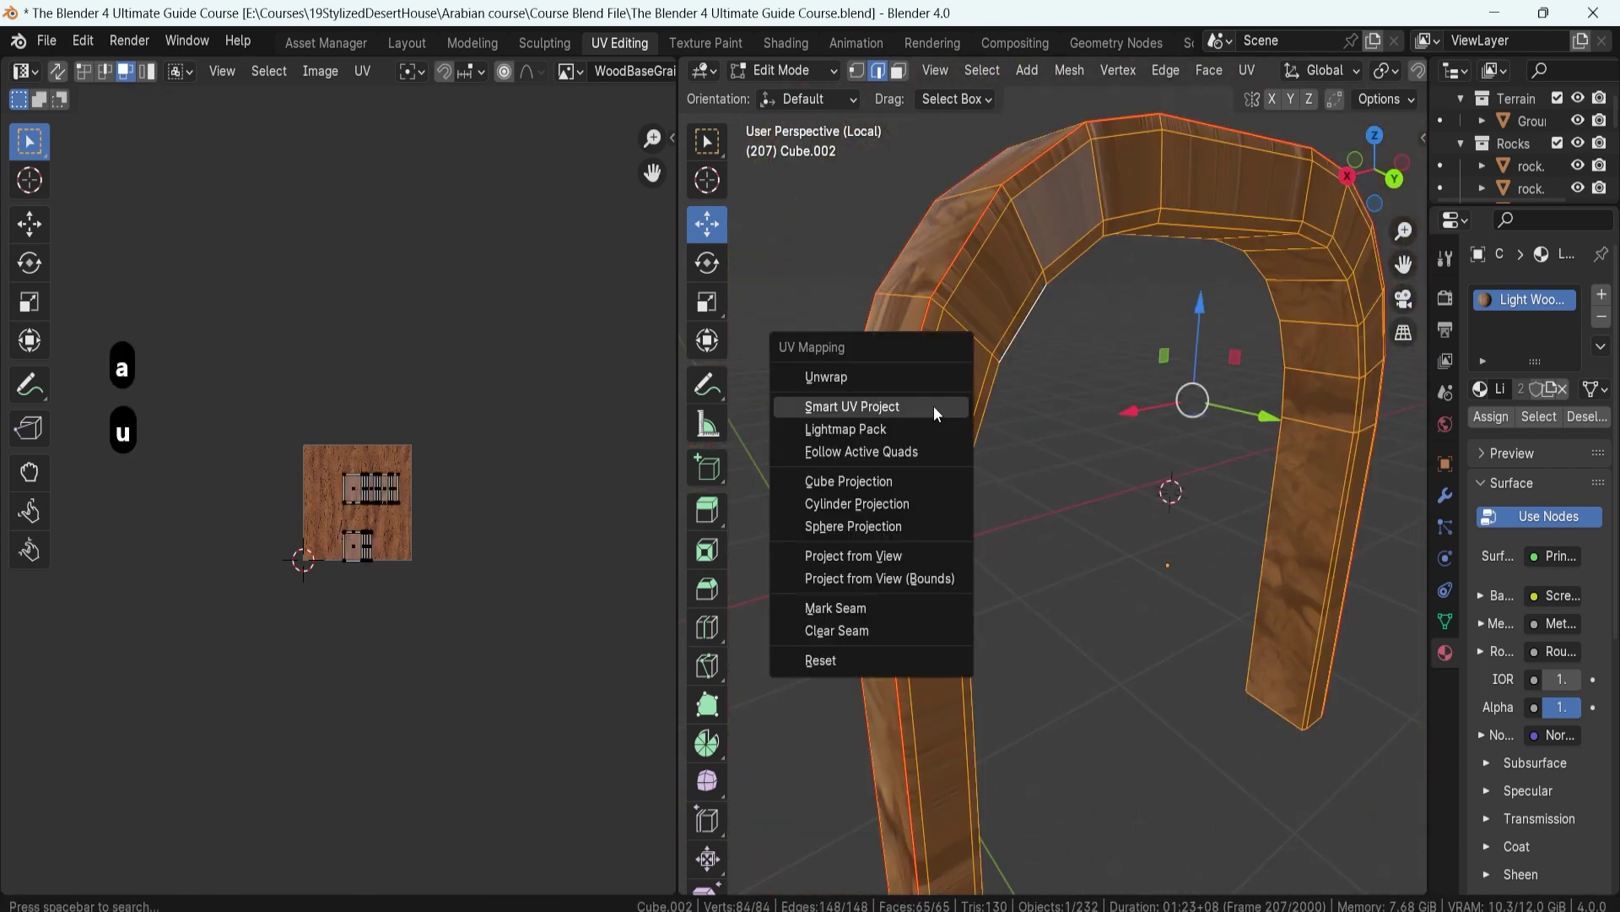
left_click(909, 377)
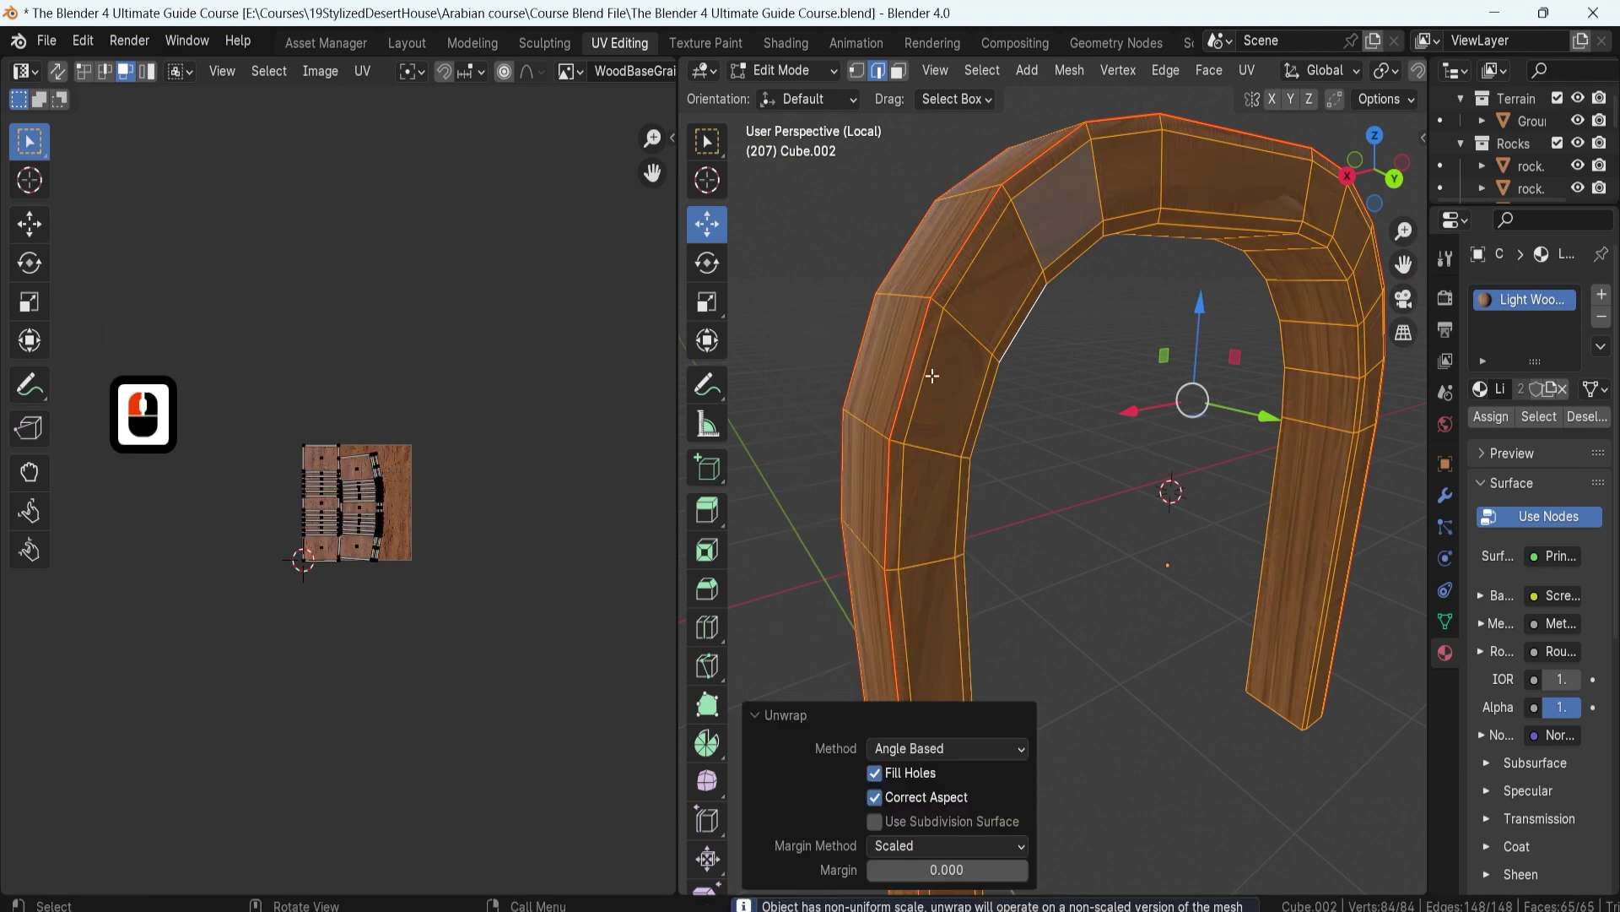
scroll(931, 376, "down", 2)
scroll(969, 415, "up", 2)
scroll(397, 478, "up", 6)
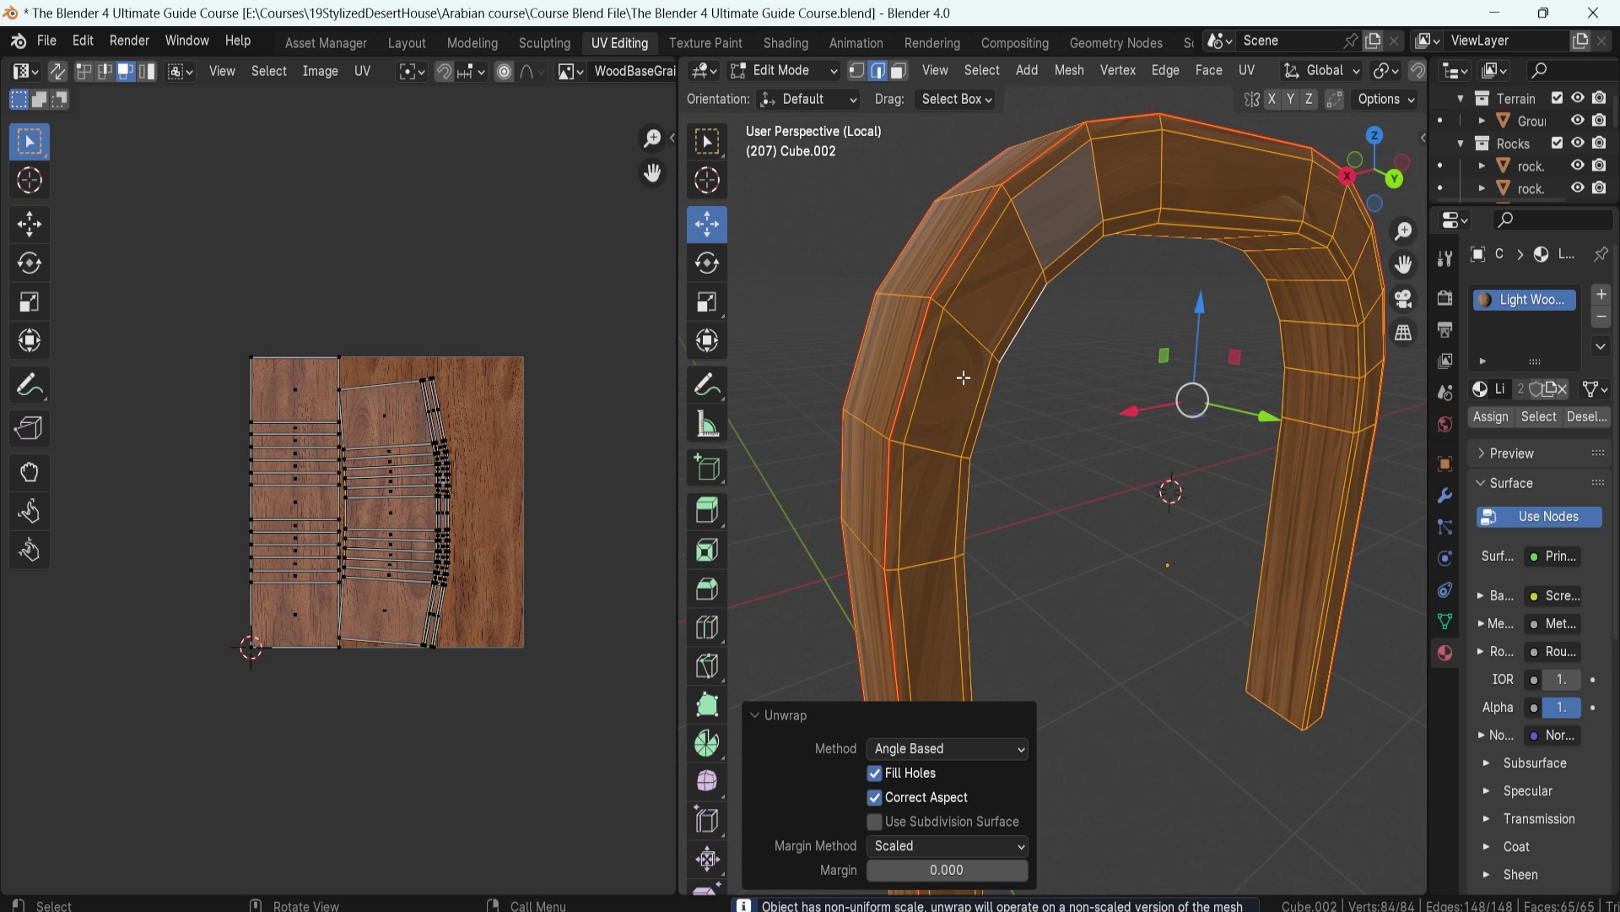
- Return to Object Mode and apply the arch's rotation and scale
key("Tab")
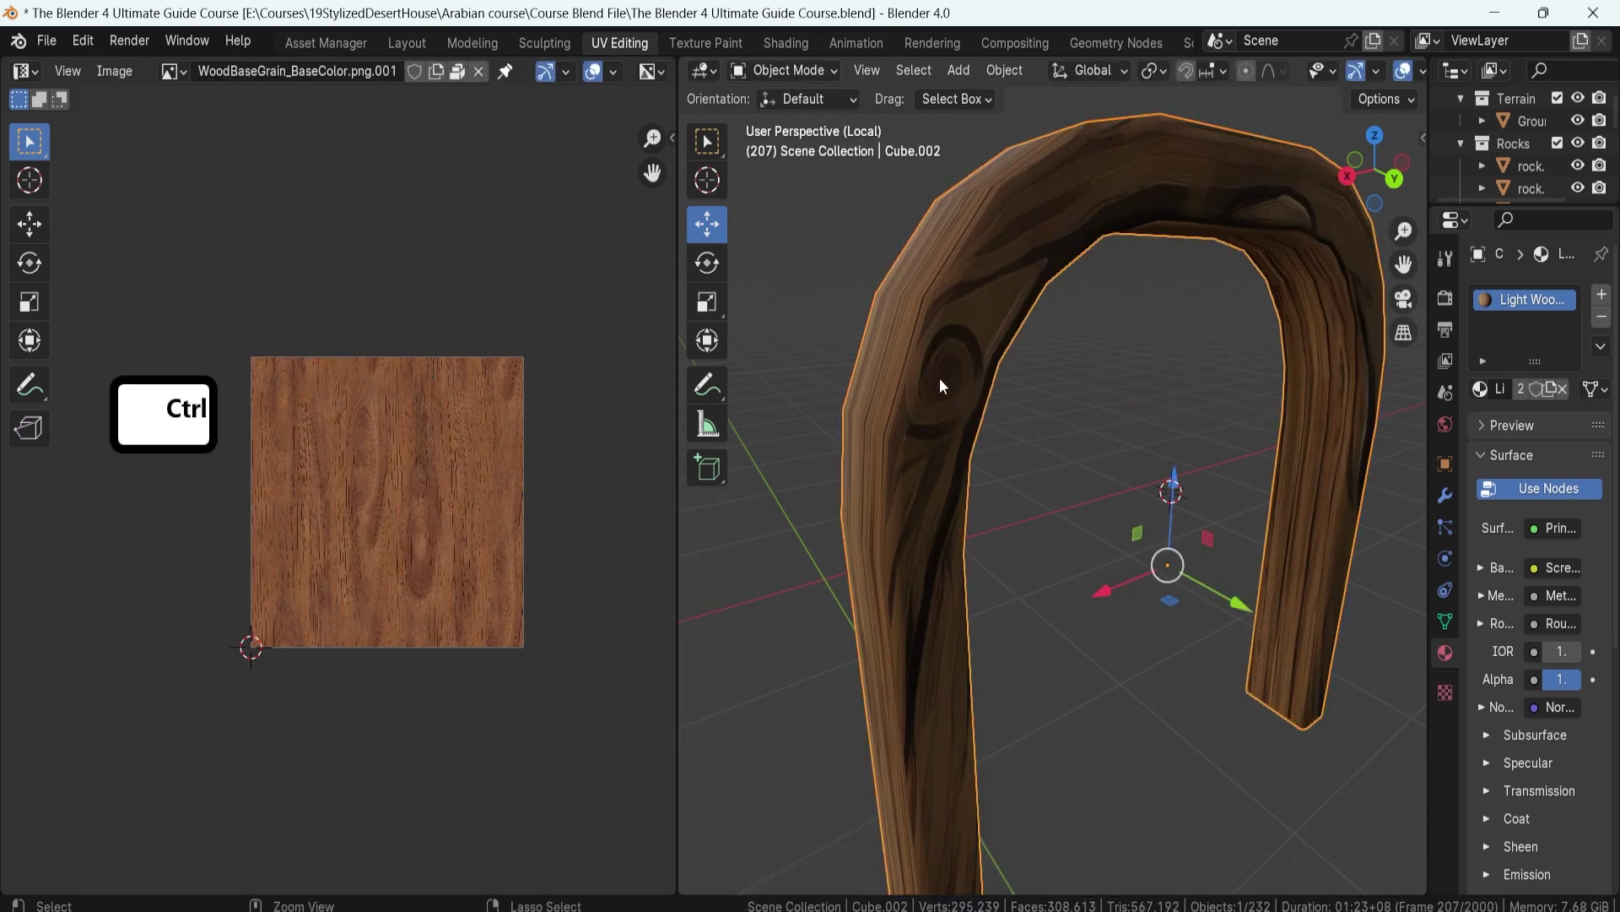
key("ctrl+a")
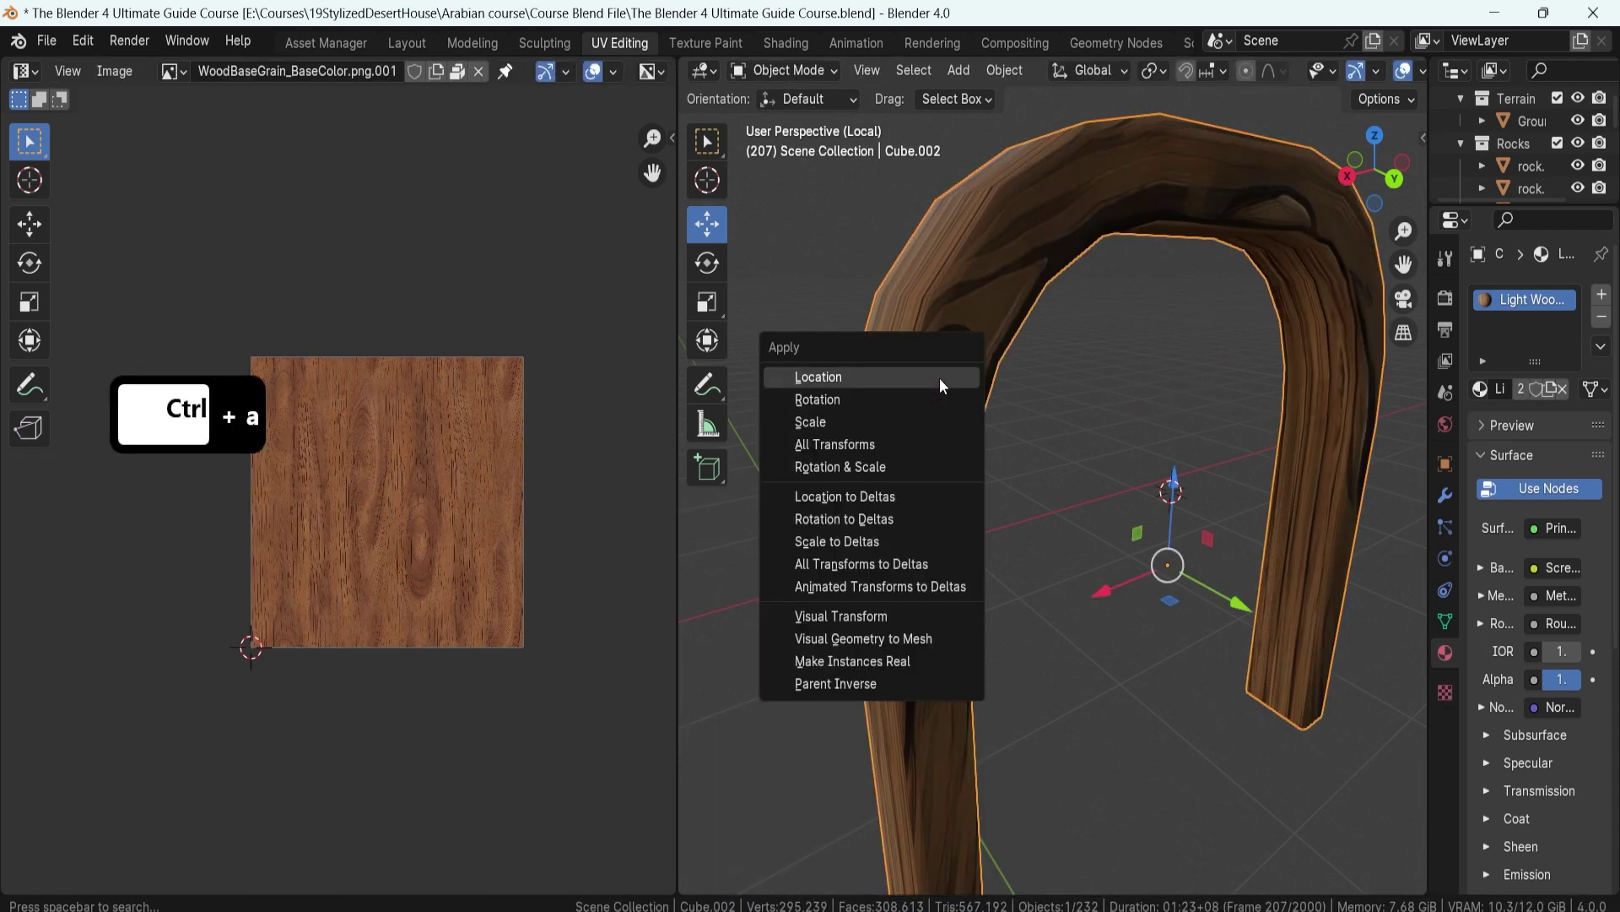
left_click(879, 467)
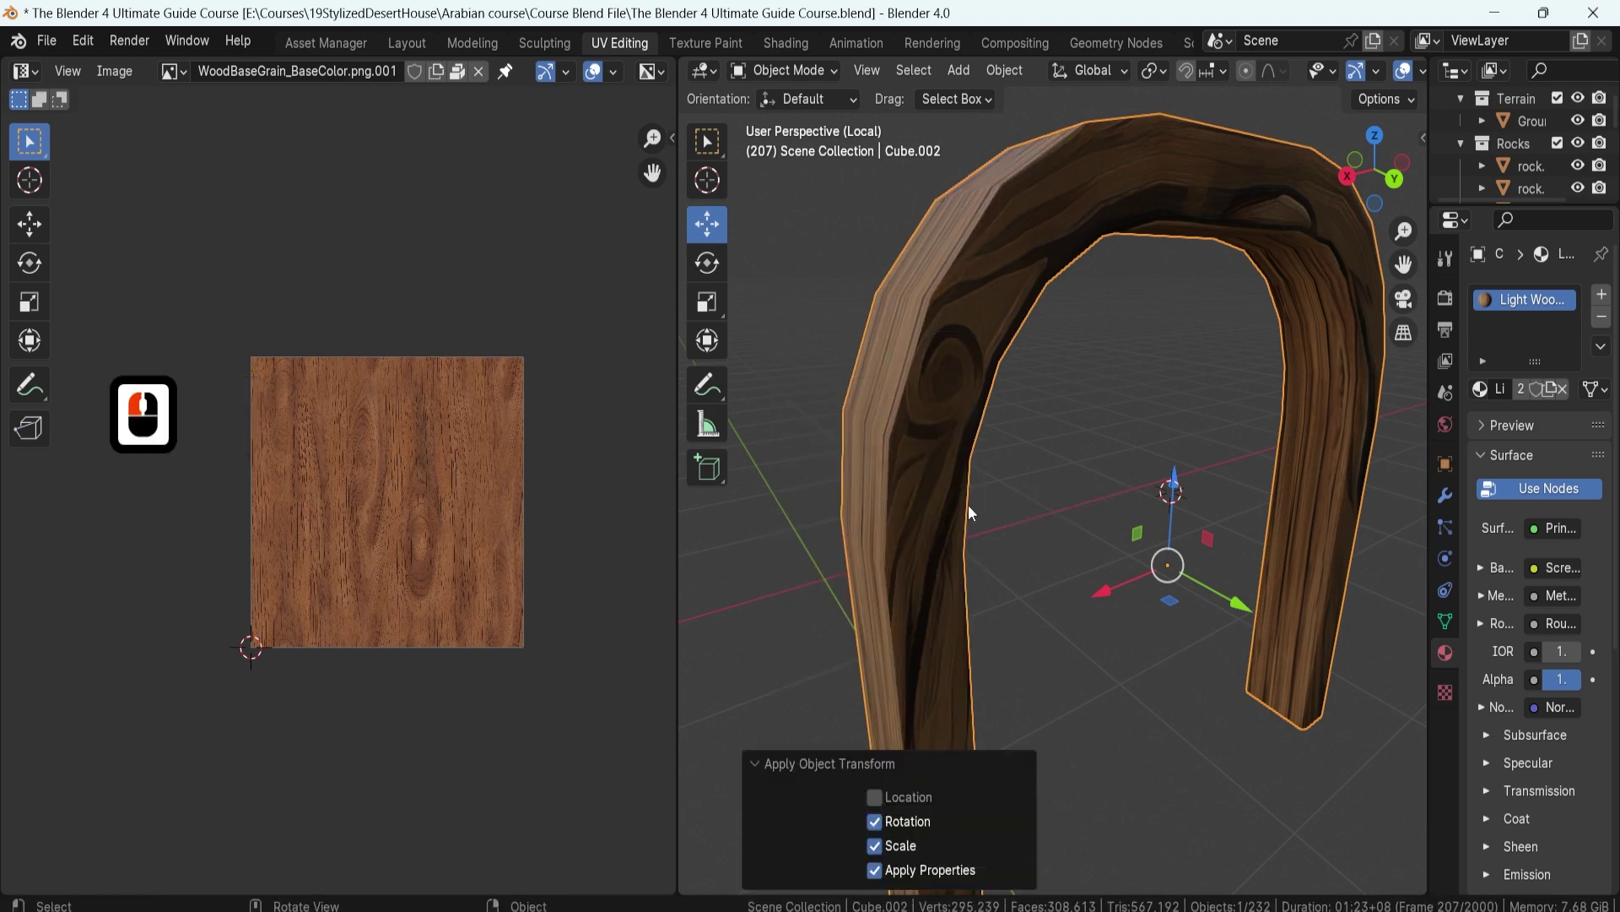
- Enter Edit Mode and unwrap all faces of the arch again along its seams
key("Tab")
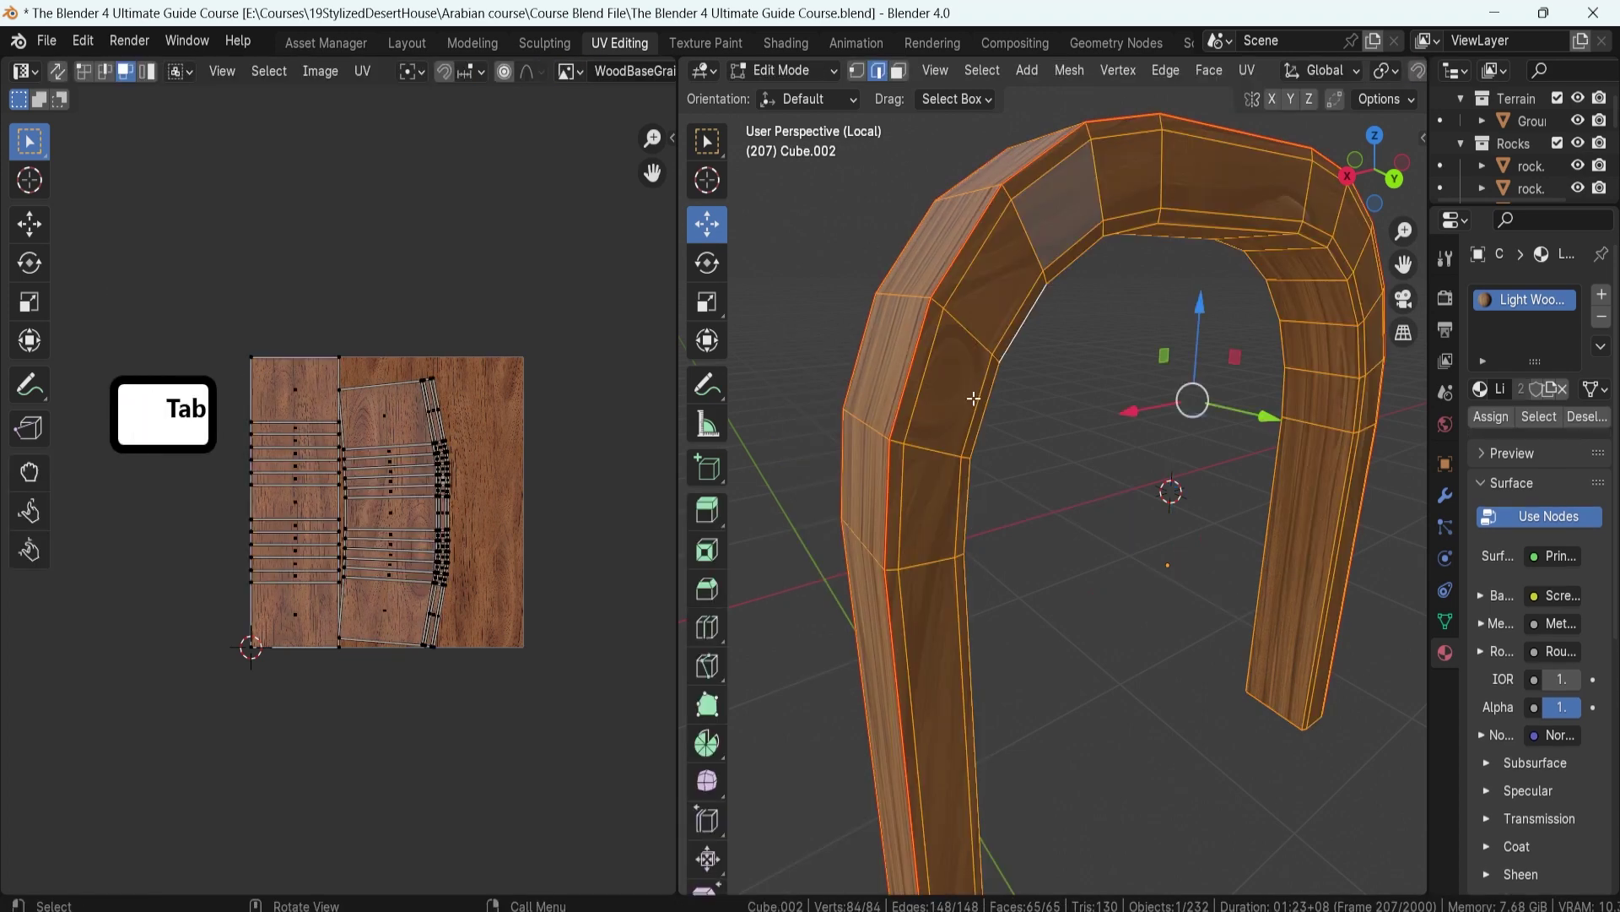
key("a")
key("u")
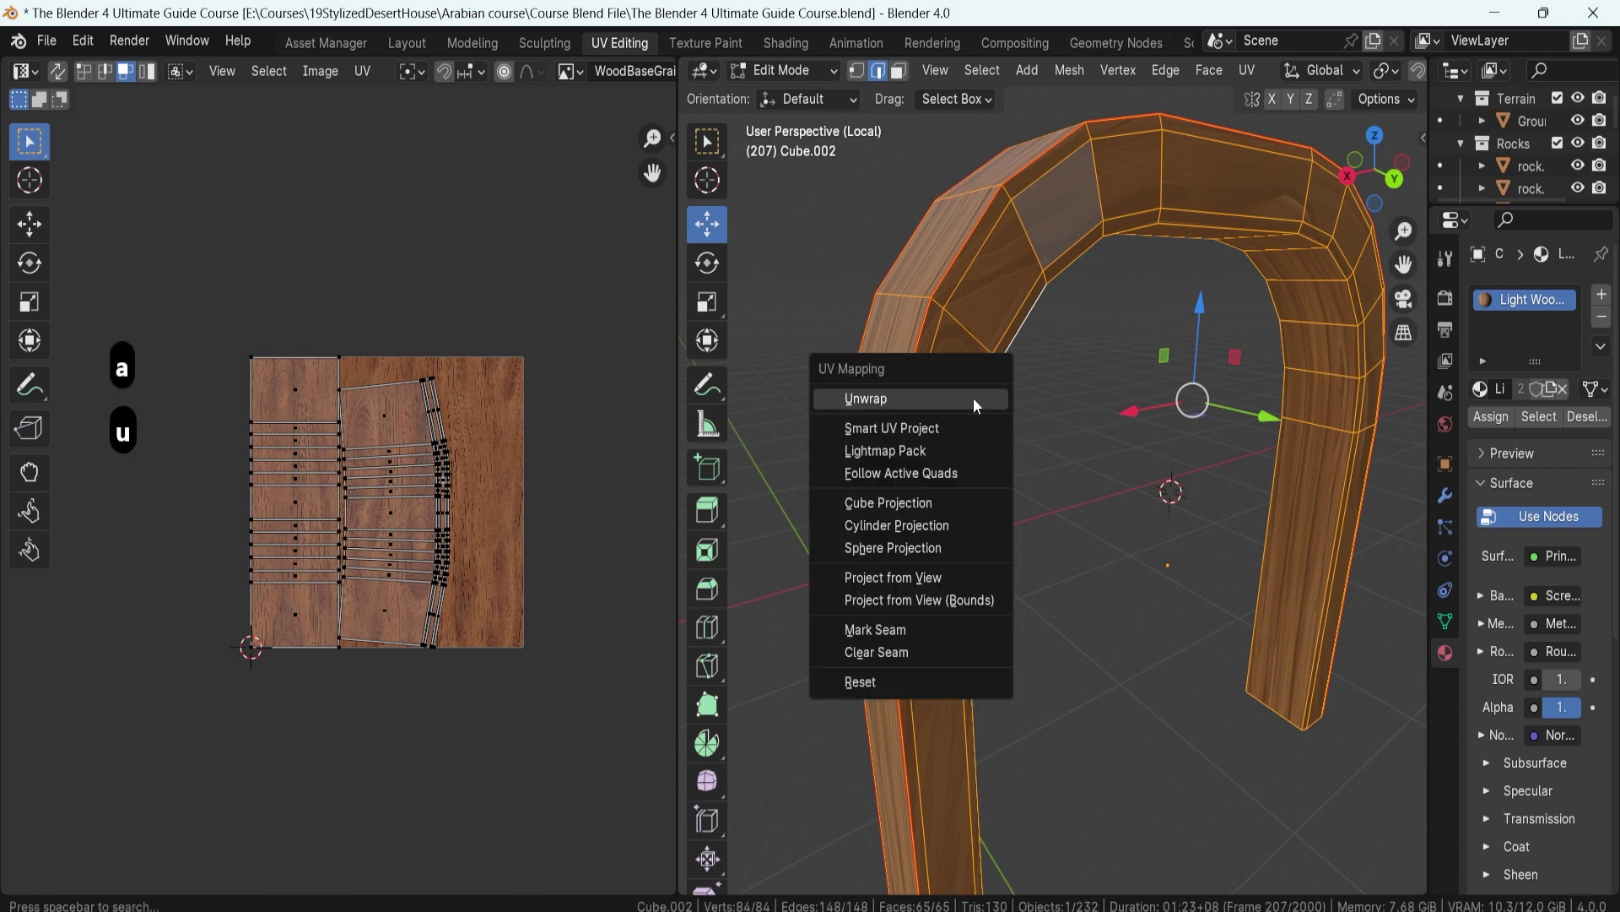
left_click(908, 397)
- Examine the straight and curved UV islands and the wood grain direction on the arch's sides
scroll(246, 503, "up", 3)
middle_click_drag(250, 510, 409, 460, "shift")
scroll(368, 498, "up", 2)
left_click(315, 474)
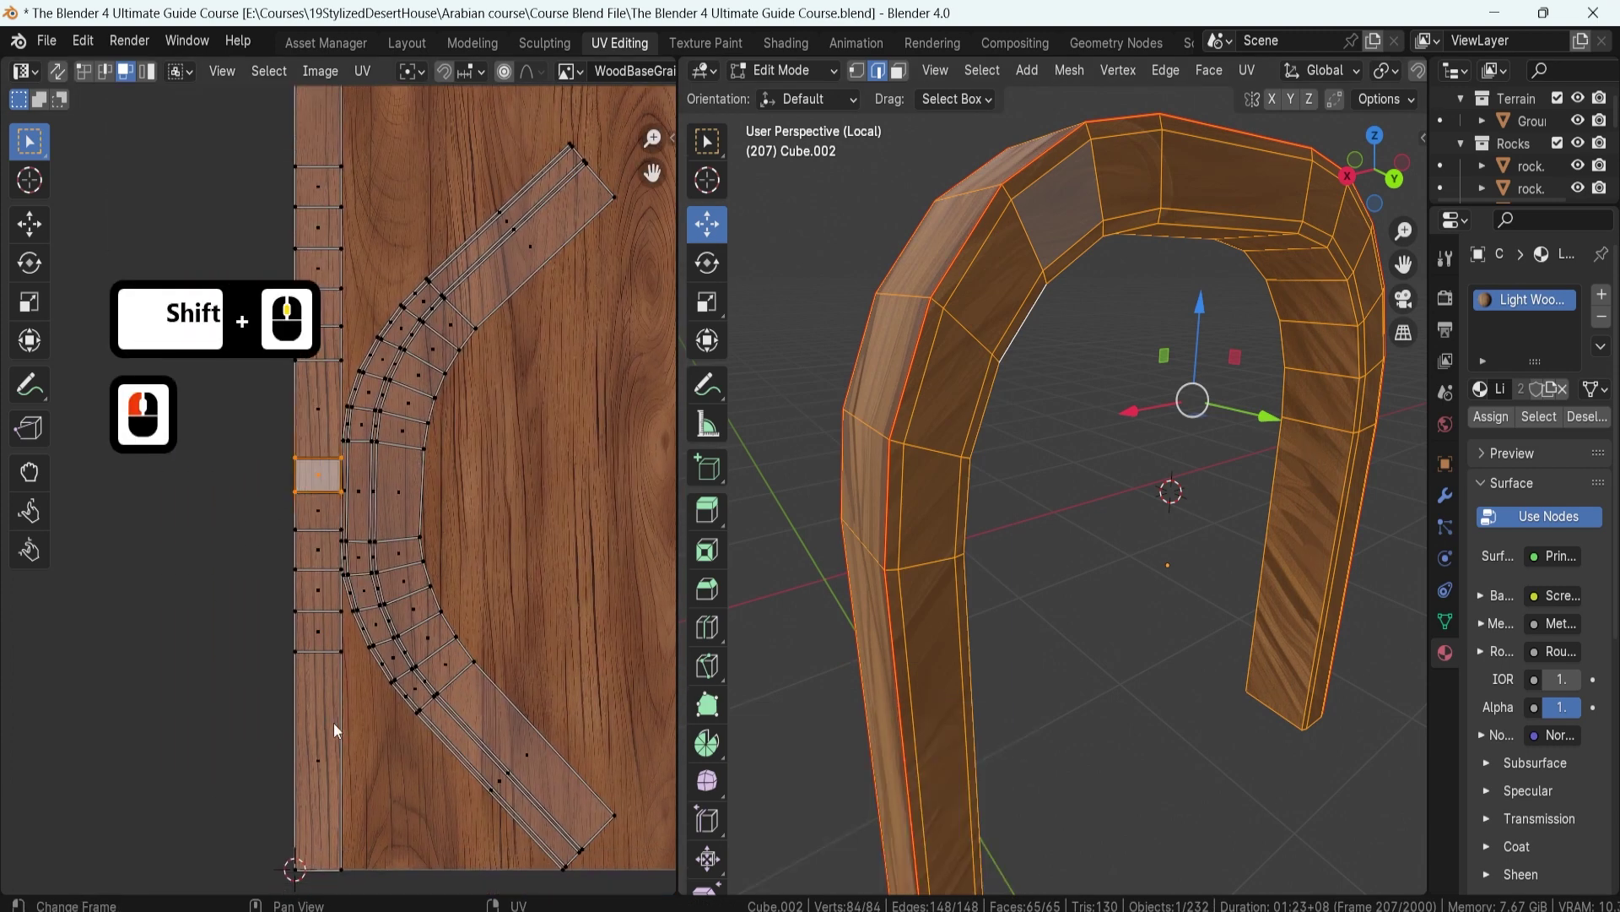
middle_click_drag(937, 510, 1039, 498)
scroll(1005, 506, "down", 4)
scroll(378, 398, "down", 4)
middle_click_drag(378, 399, 355, 398, "shift")
left_click_drag(261, 257, 336, 661)
scroll(304, 502, "up", 2)
- Select the whole curved UV island and move it about 0.22 m along X, away from the straight strip
left_click(337, 493)
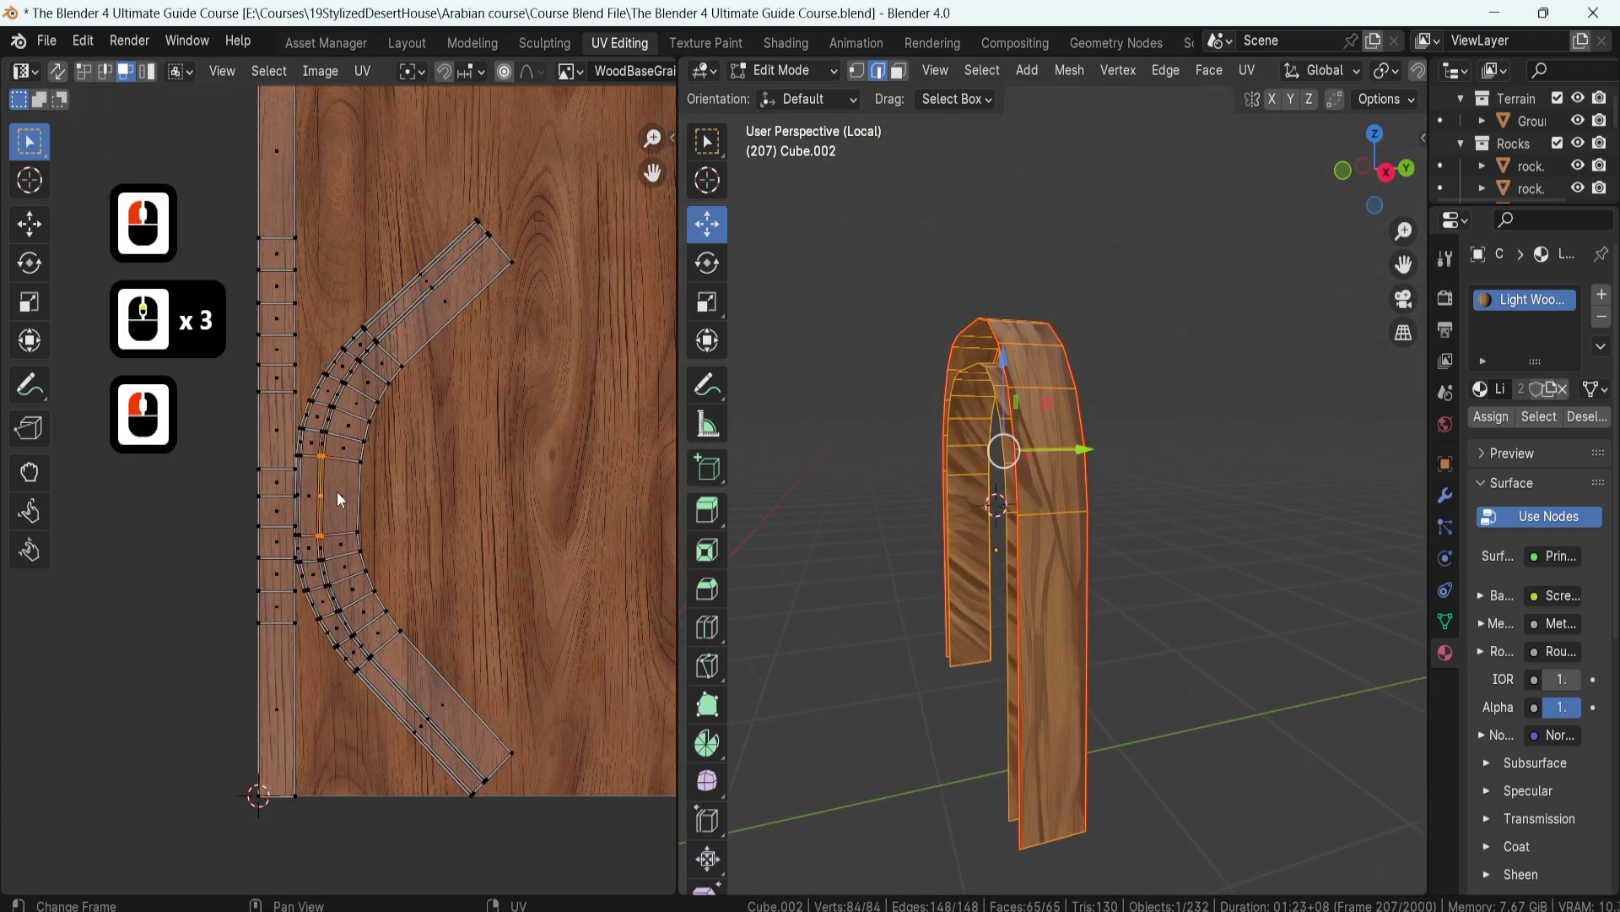
left_click(337, 494)
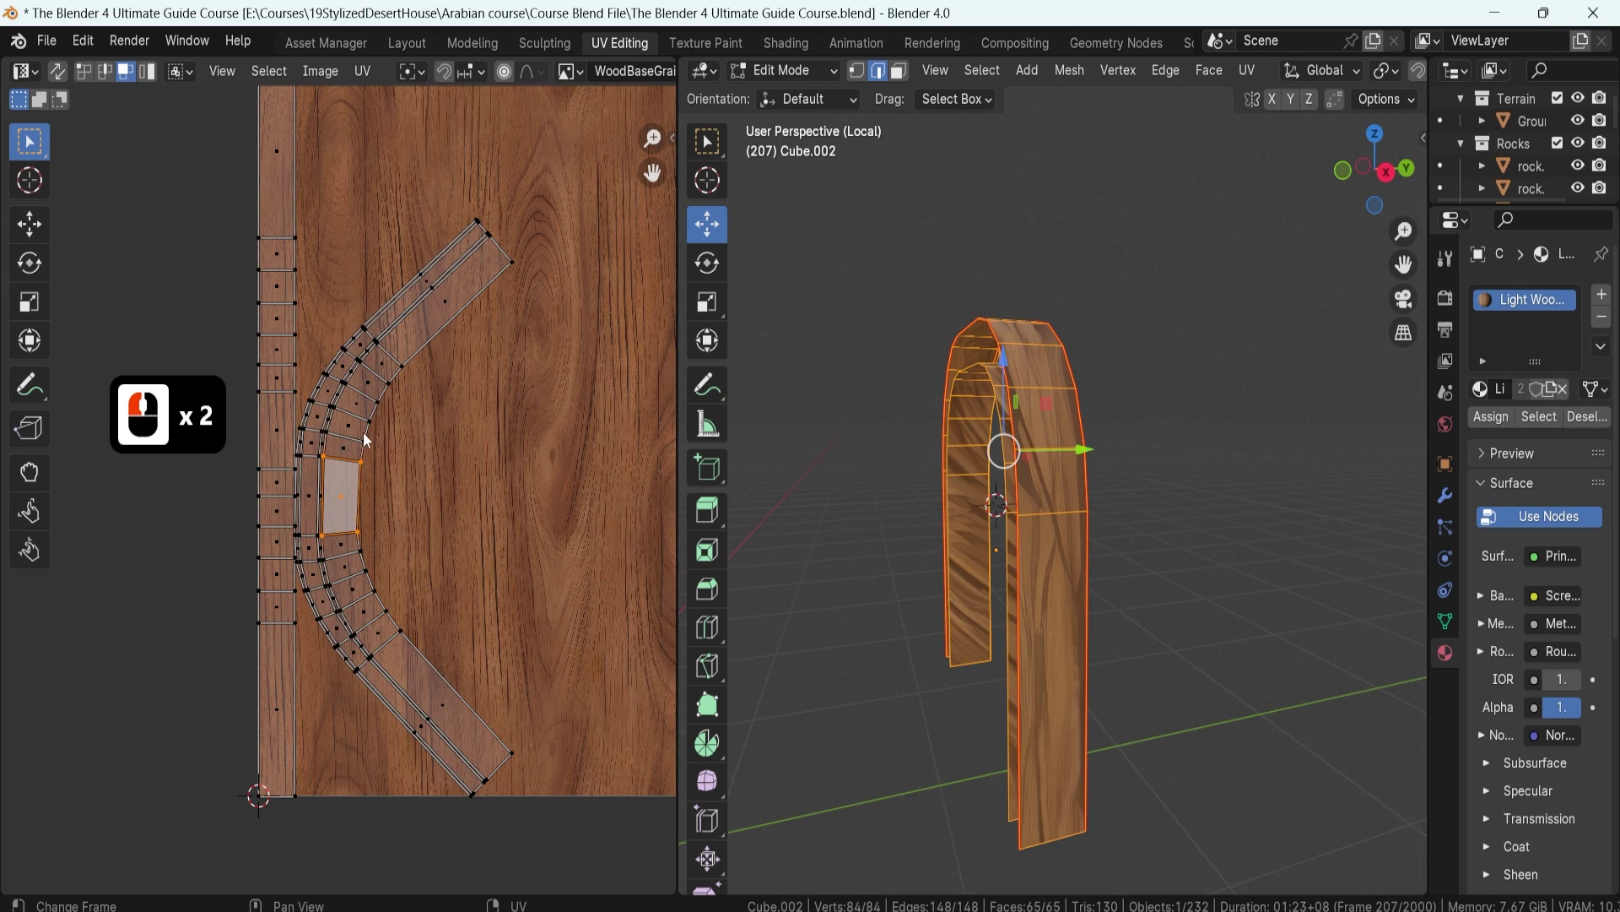
key("l")
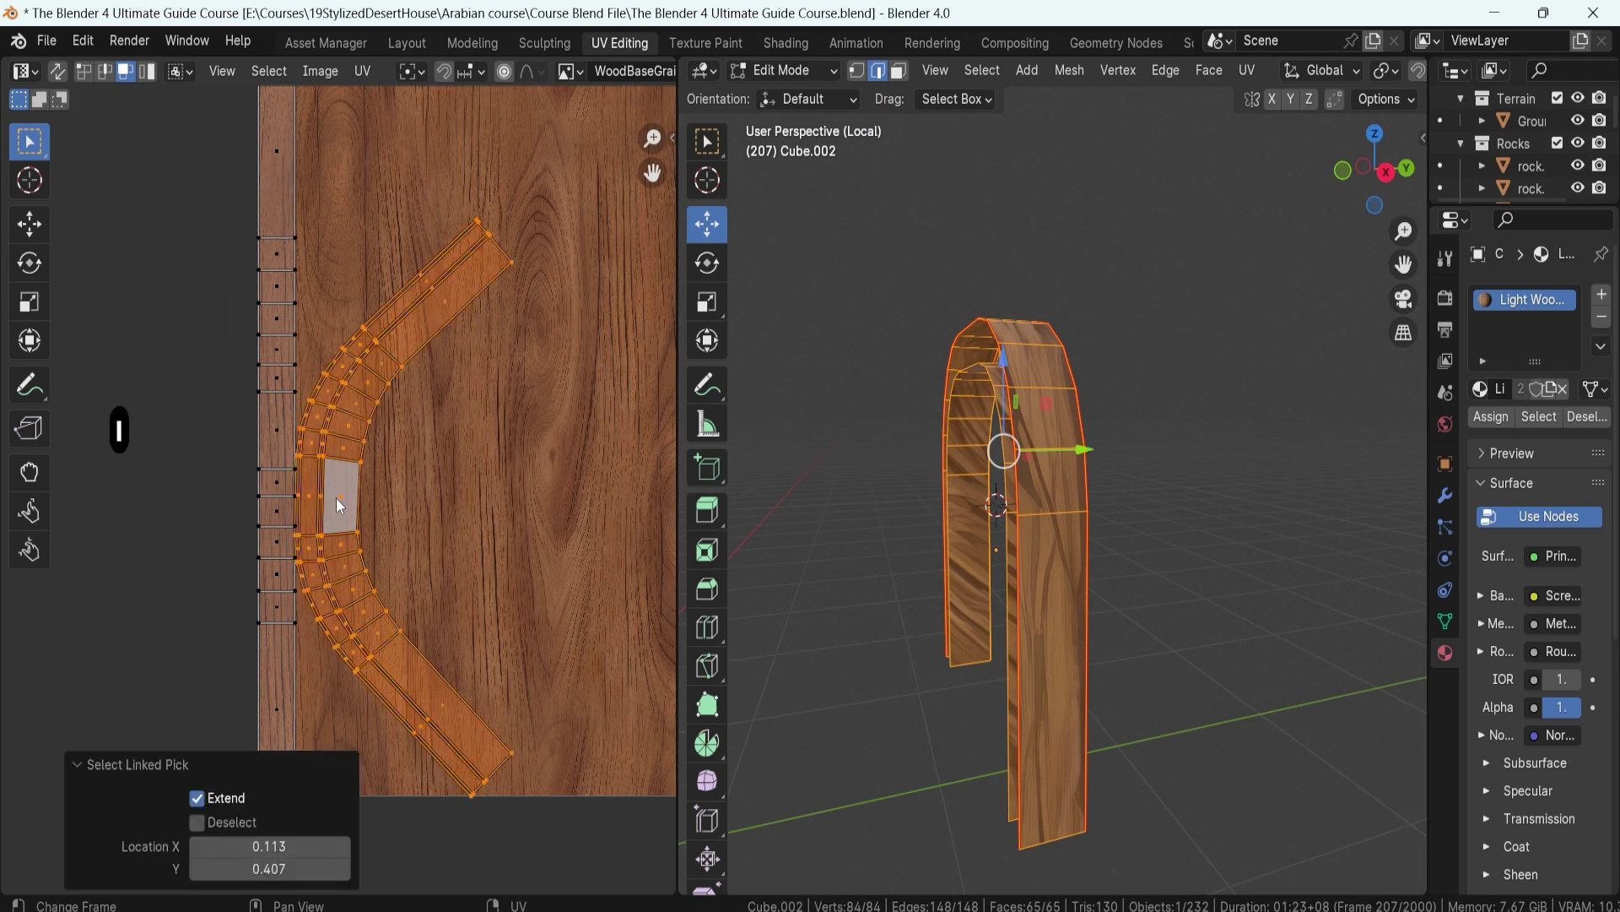
key("g")
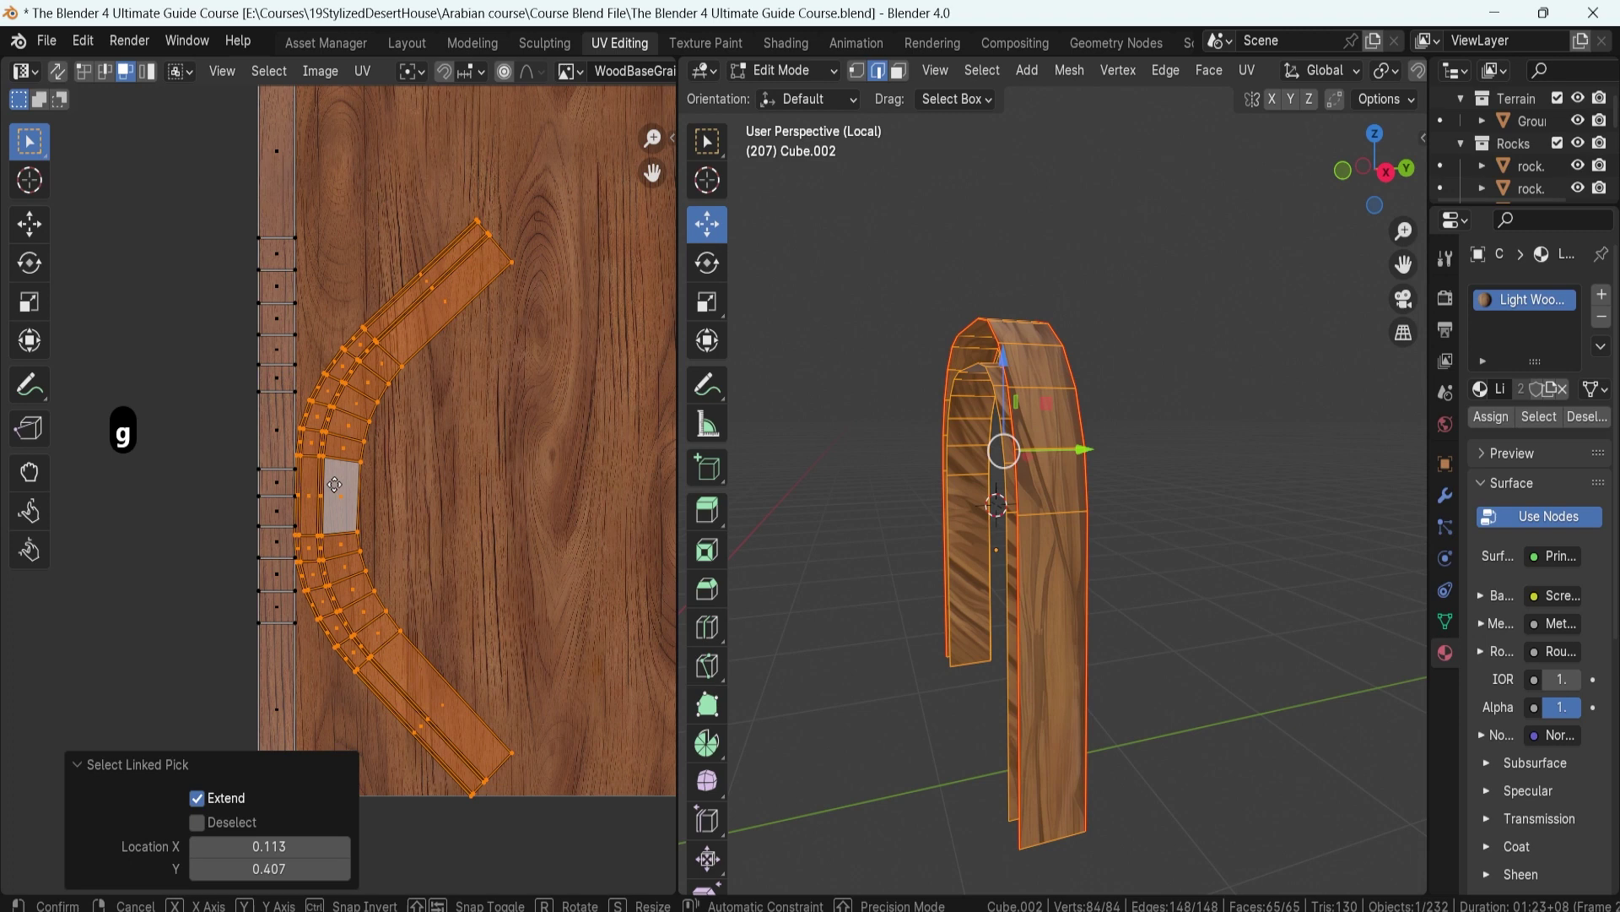
left_click(579, 468)
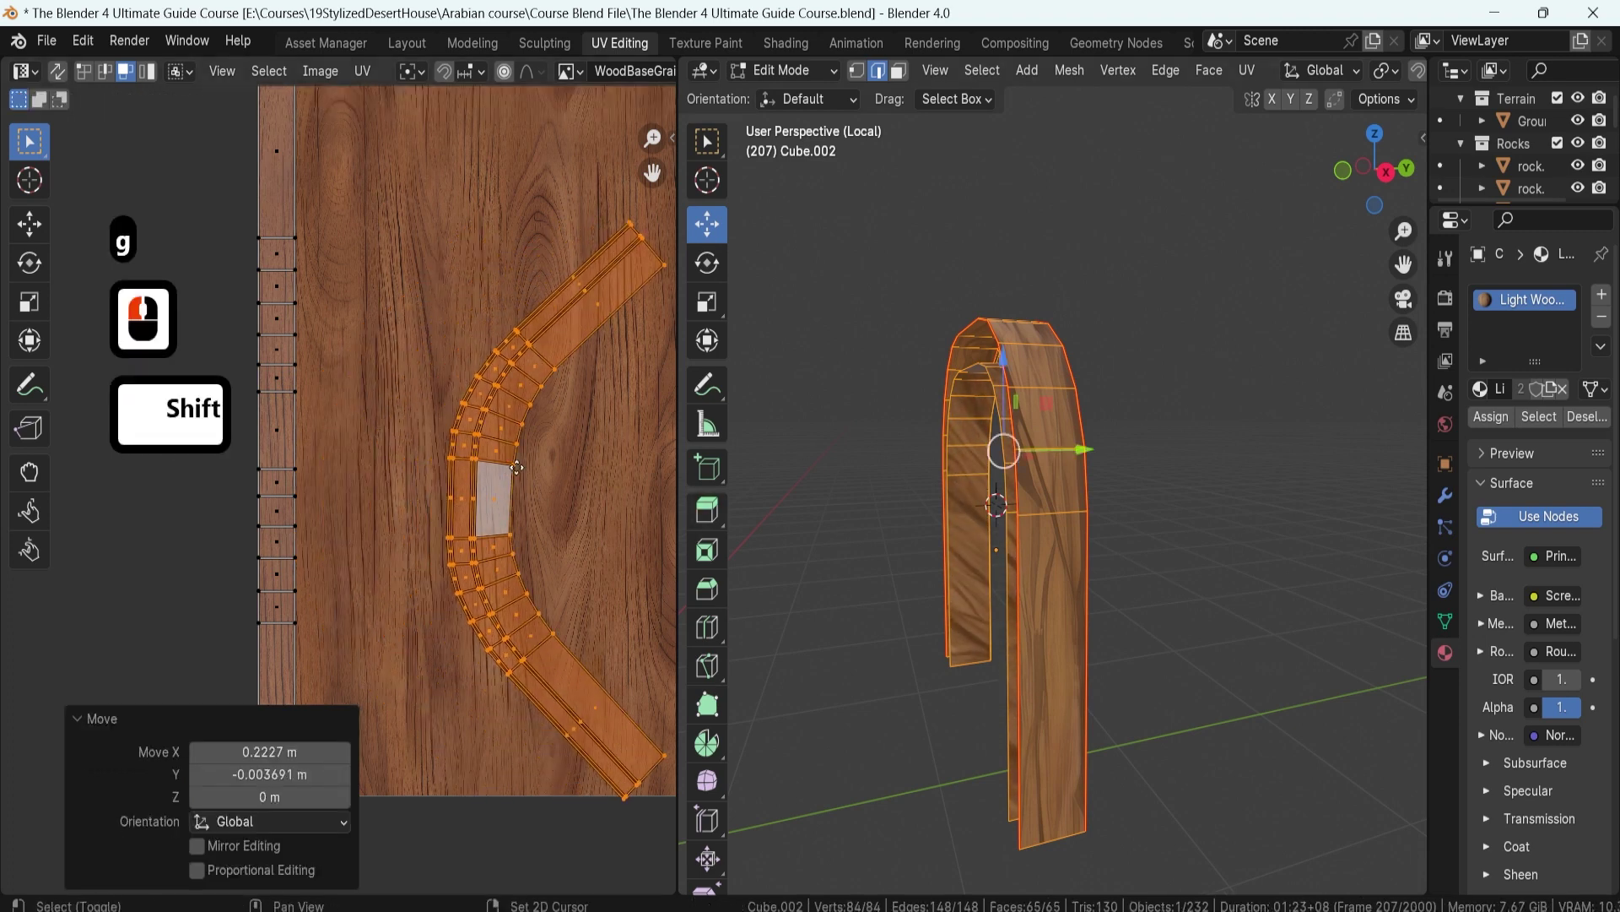
middle_click_drag(546, 422, 448, 418, "shift")
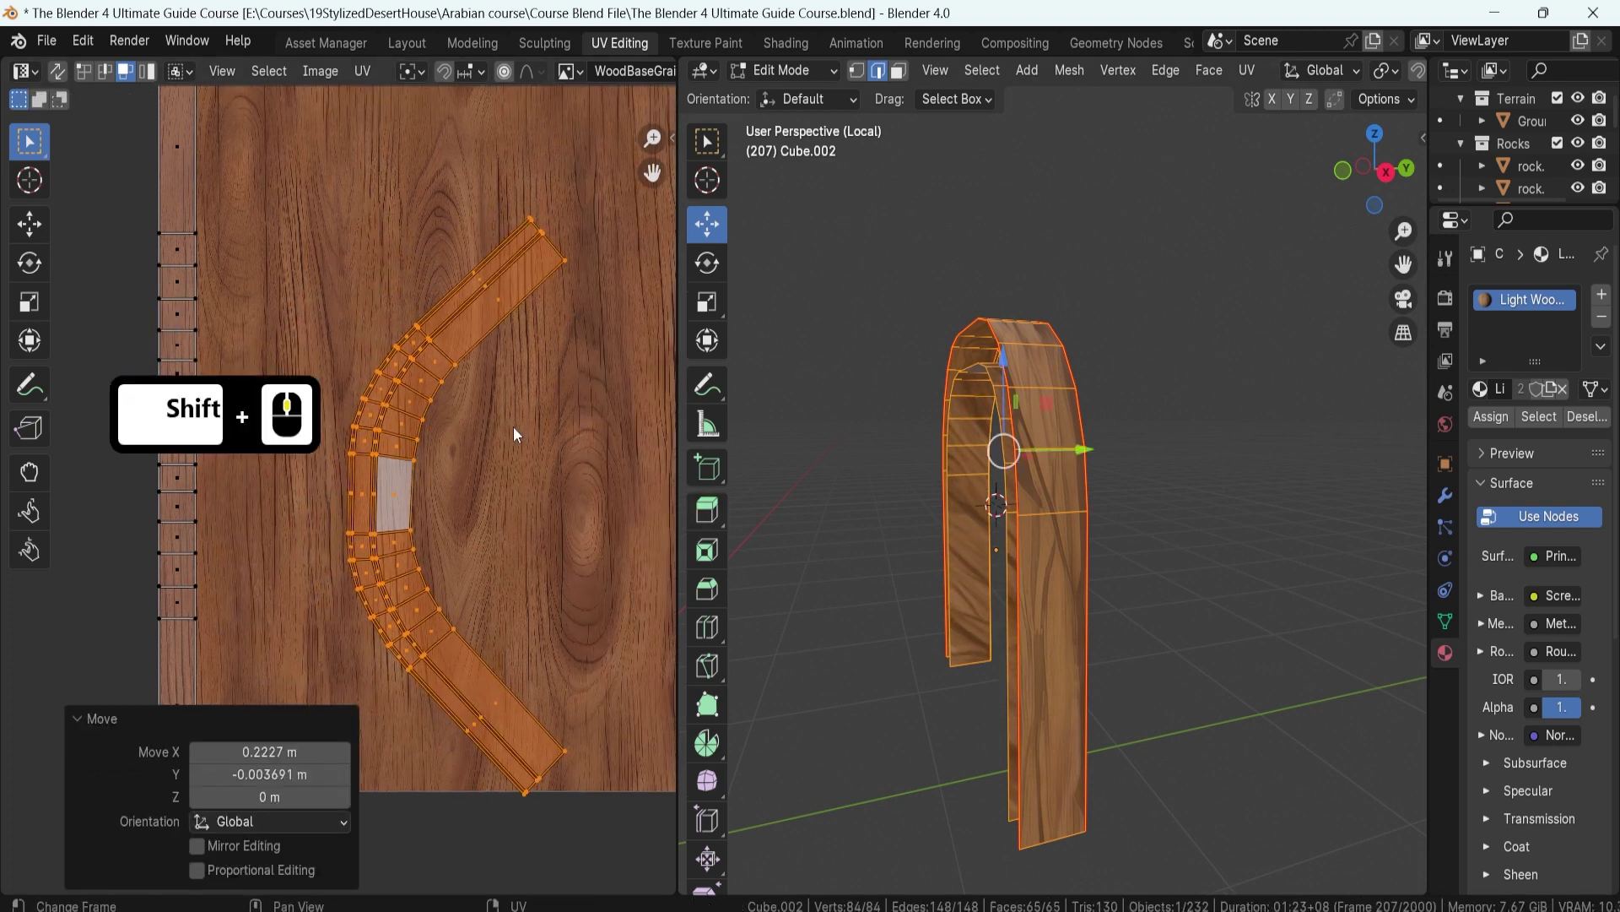
- Try several small quads above the middle of the curved UV island as the active face, keeping the island selected
key("u")
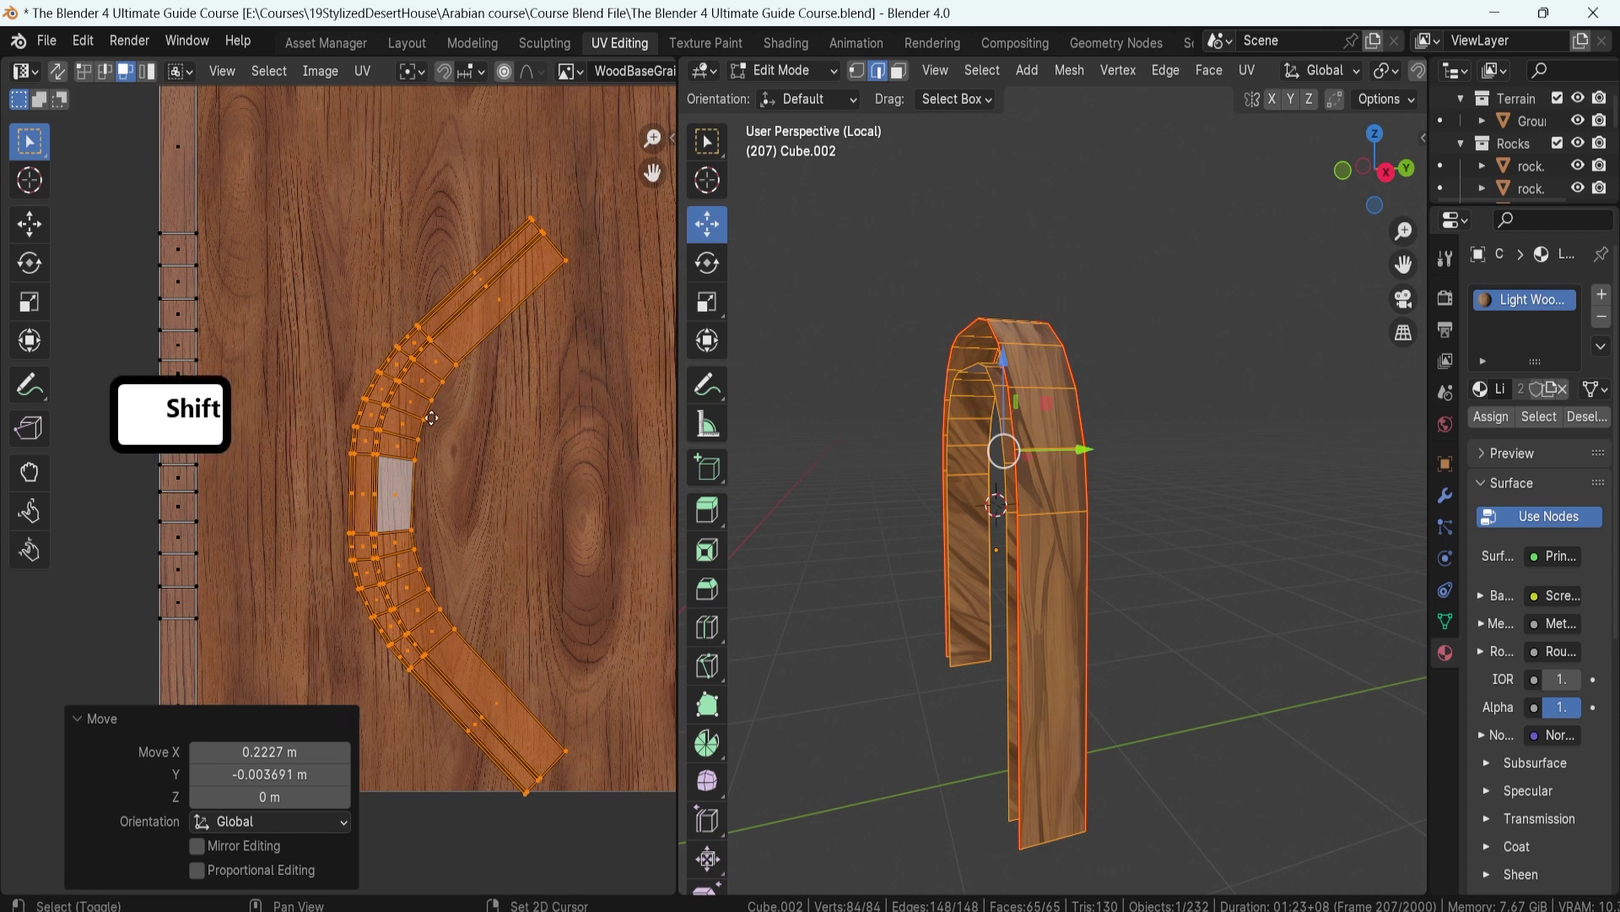
middle_click_drag(513, 348, 495, 368, "shift")
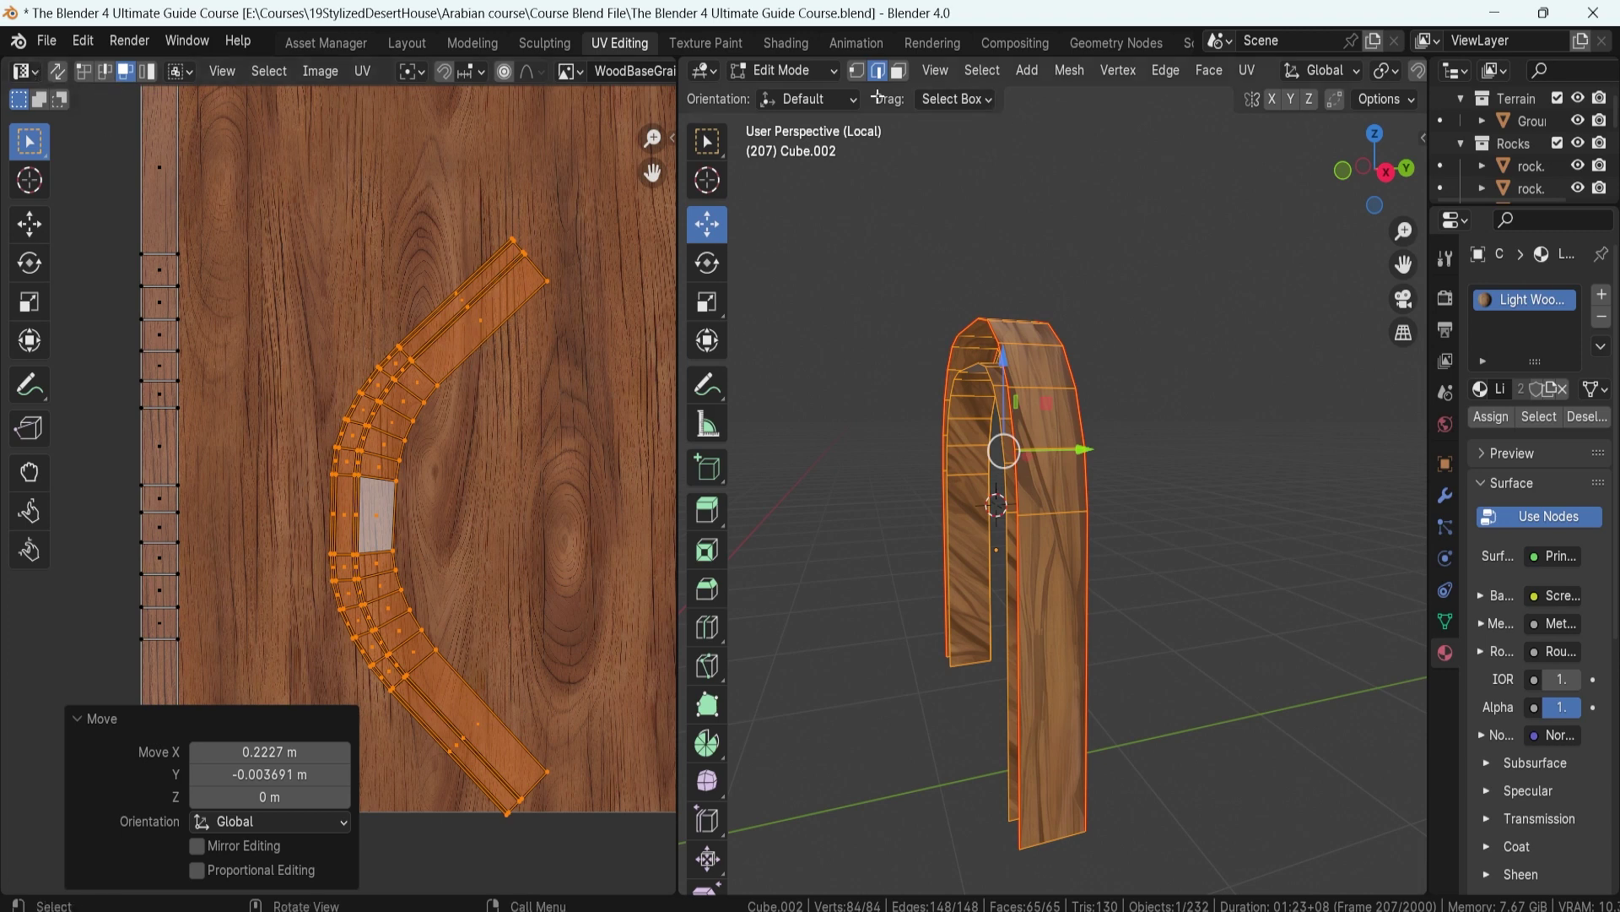
key("3")
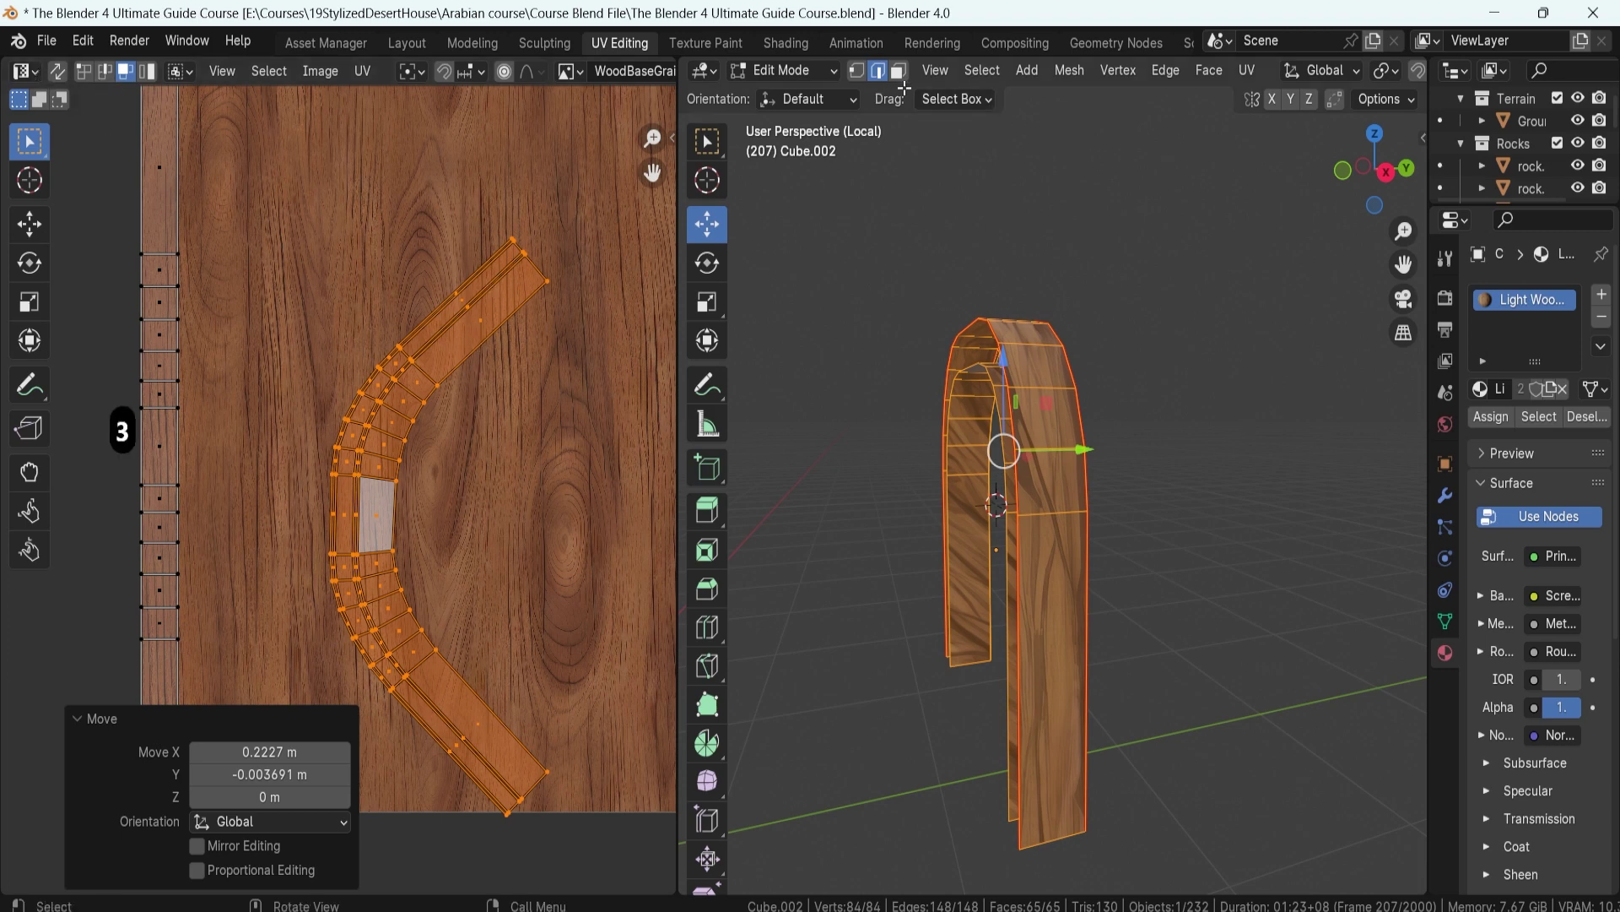
left_click(388, 443, "shift")
left_click(391, 426, "shift")
left_click(404, 407, "shift")
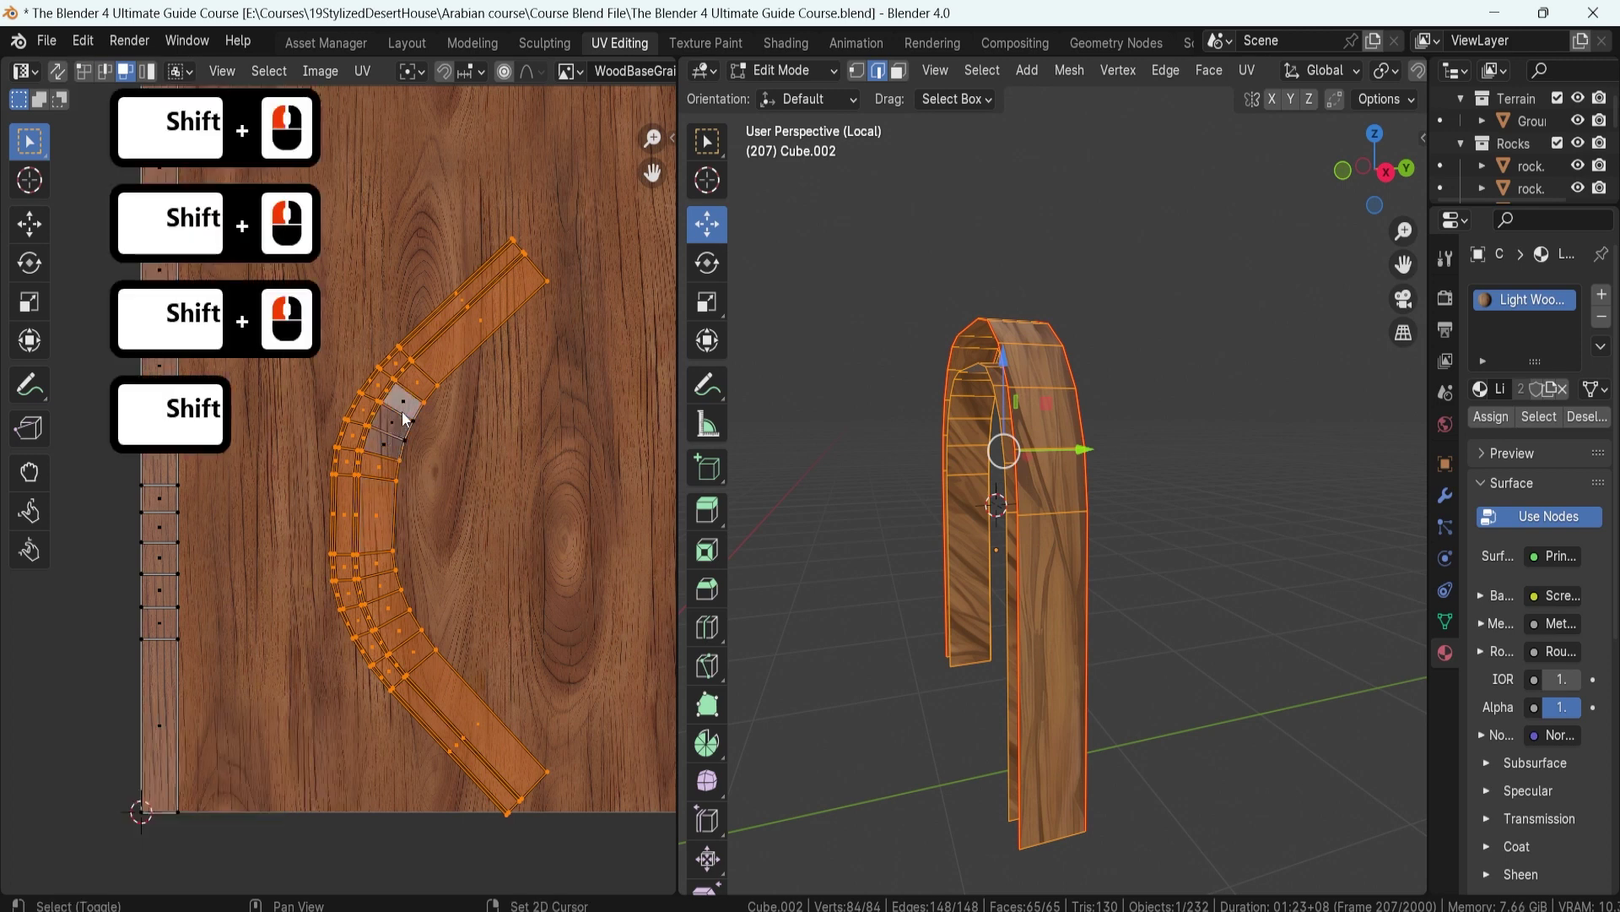
left_click(403, 409, "shift")
left_click(395, 429, "shift")
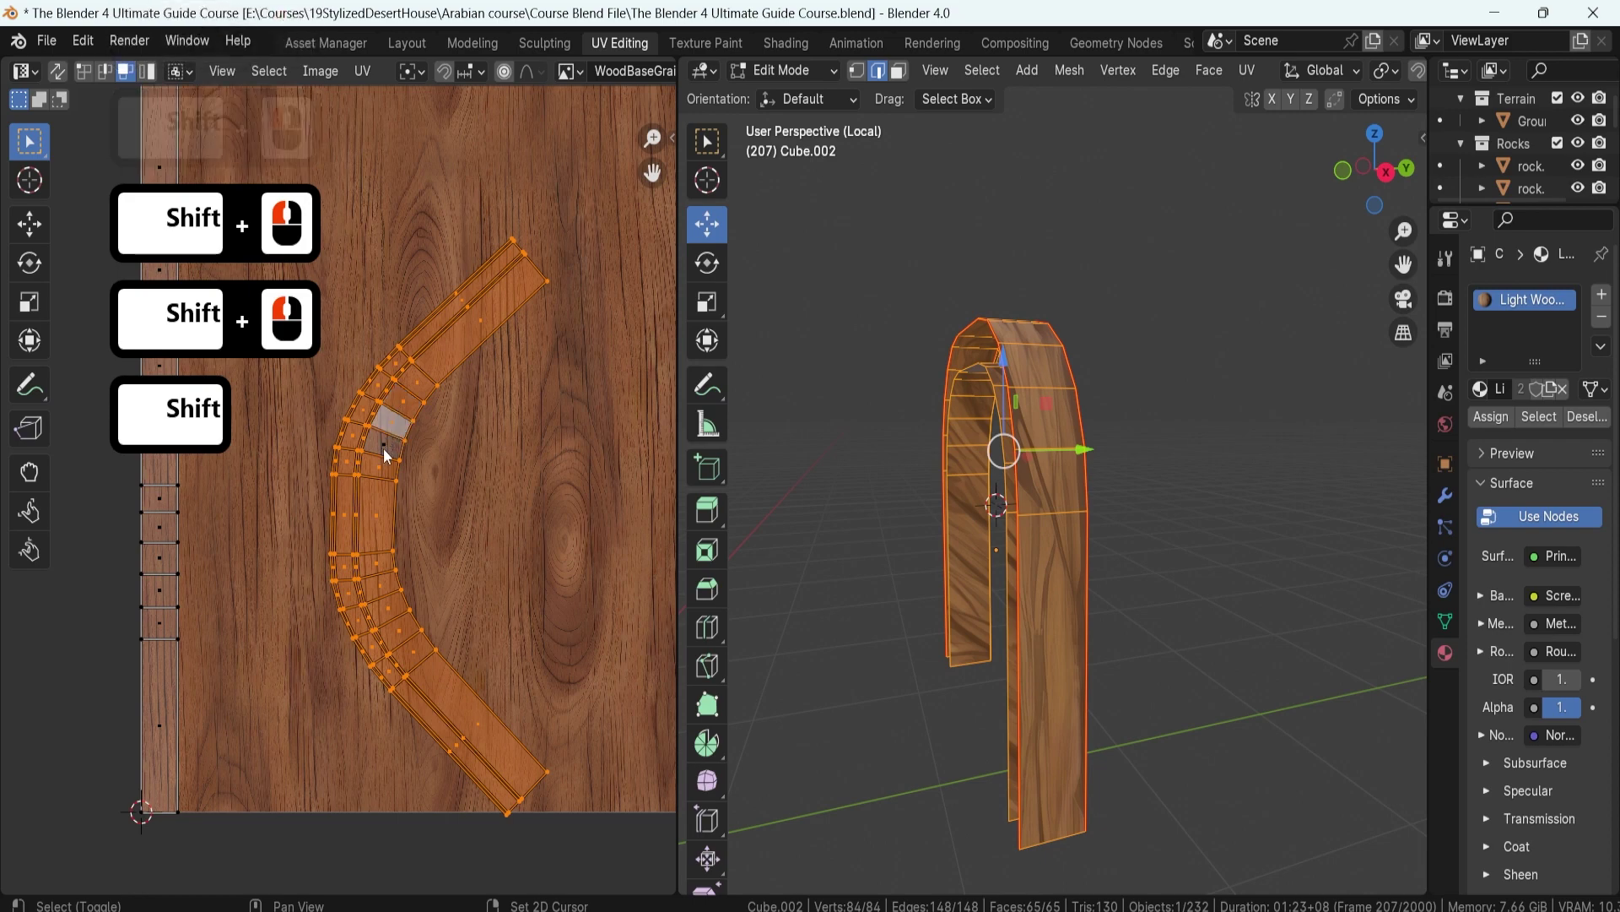
left_click(382, 453, "shift")
- Examine the shape of the slanted active quad and its neighbours in the curved UV island
scroll(378, 454, "up", 5)
middle_click_drag(474, 405, 444, 437, "shift")
scroll(435, 380, "up", 3)
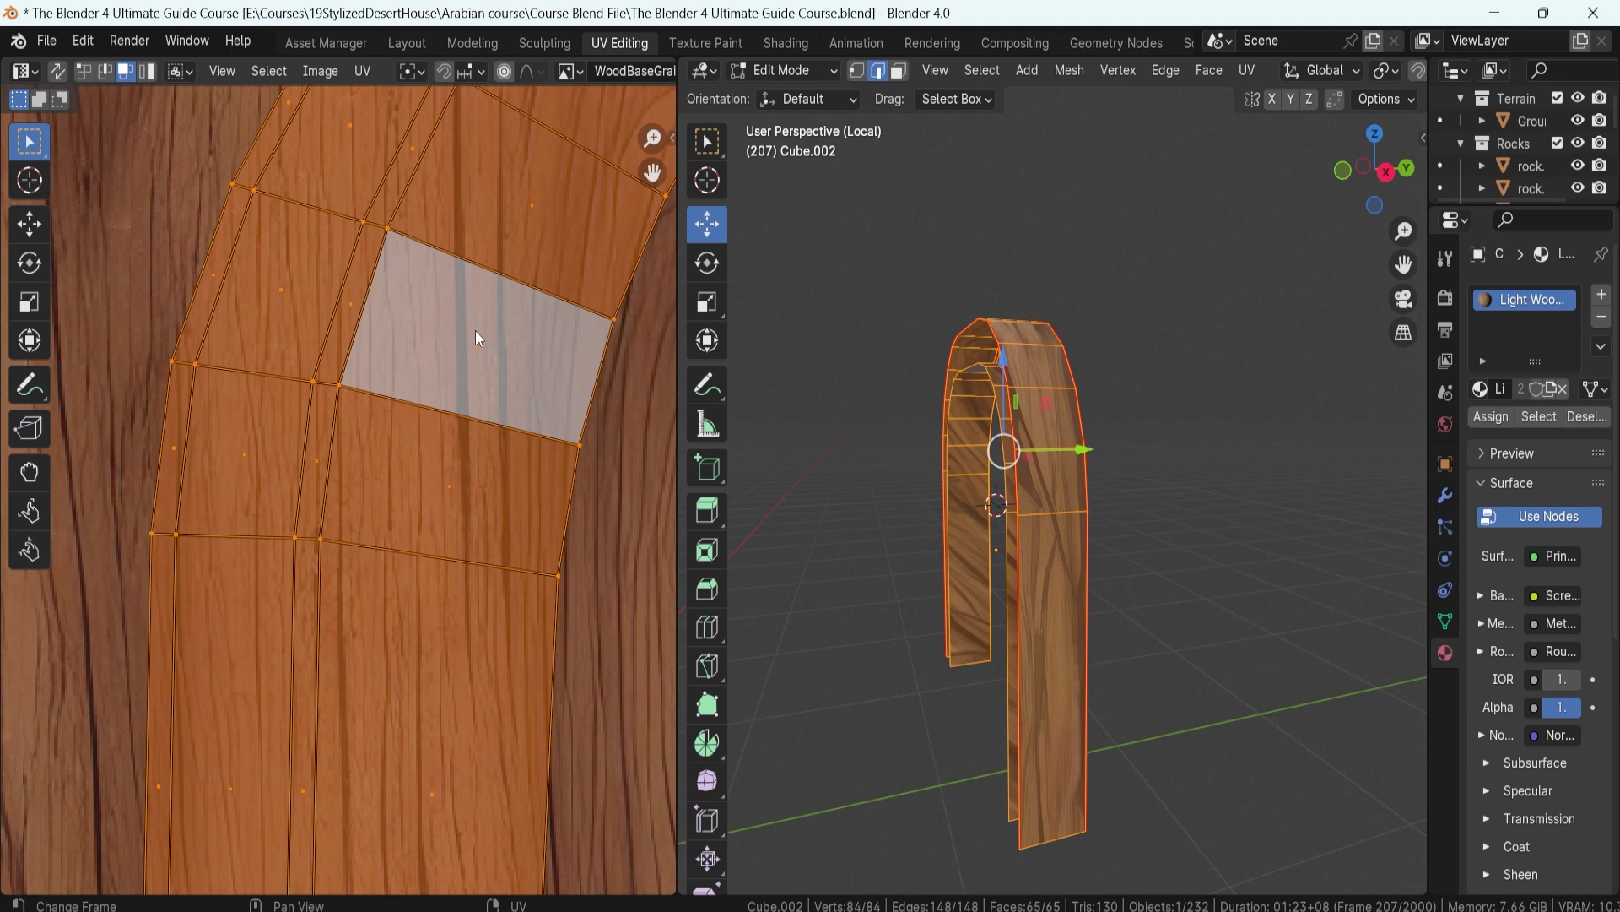
middle_click_drag(473, 424, 470, 359, "shift")
key("u")
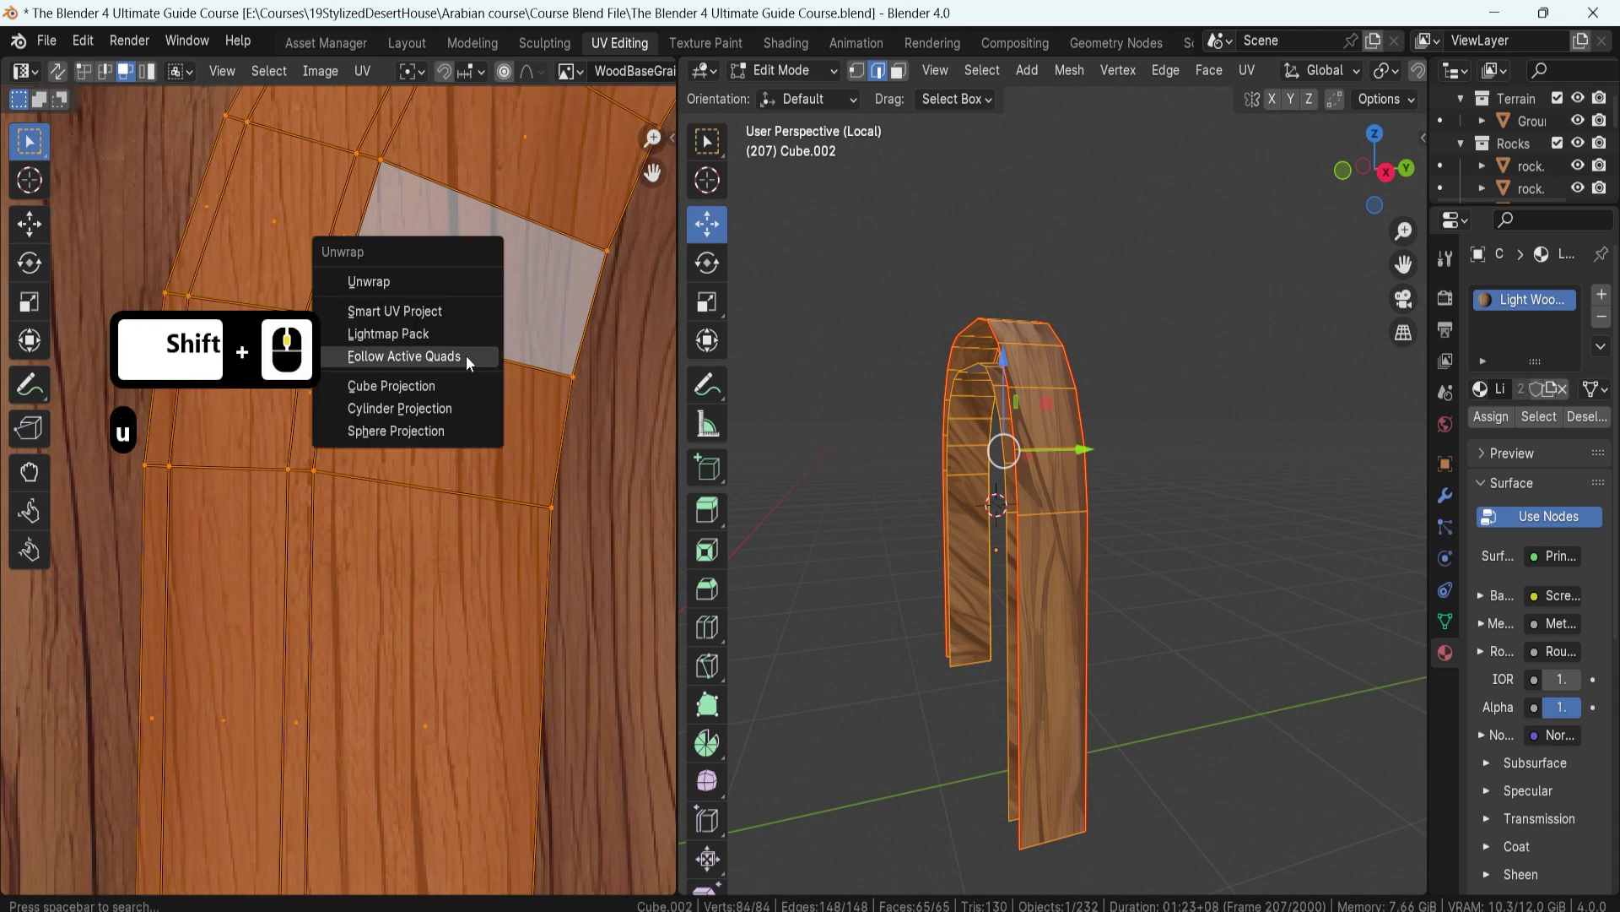
key("ctrl+z")
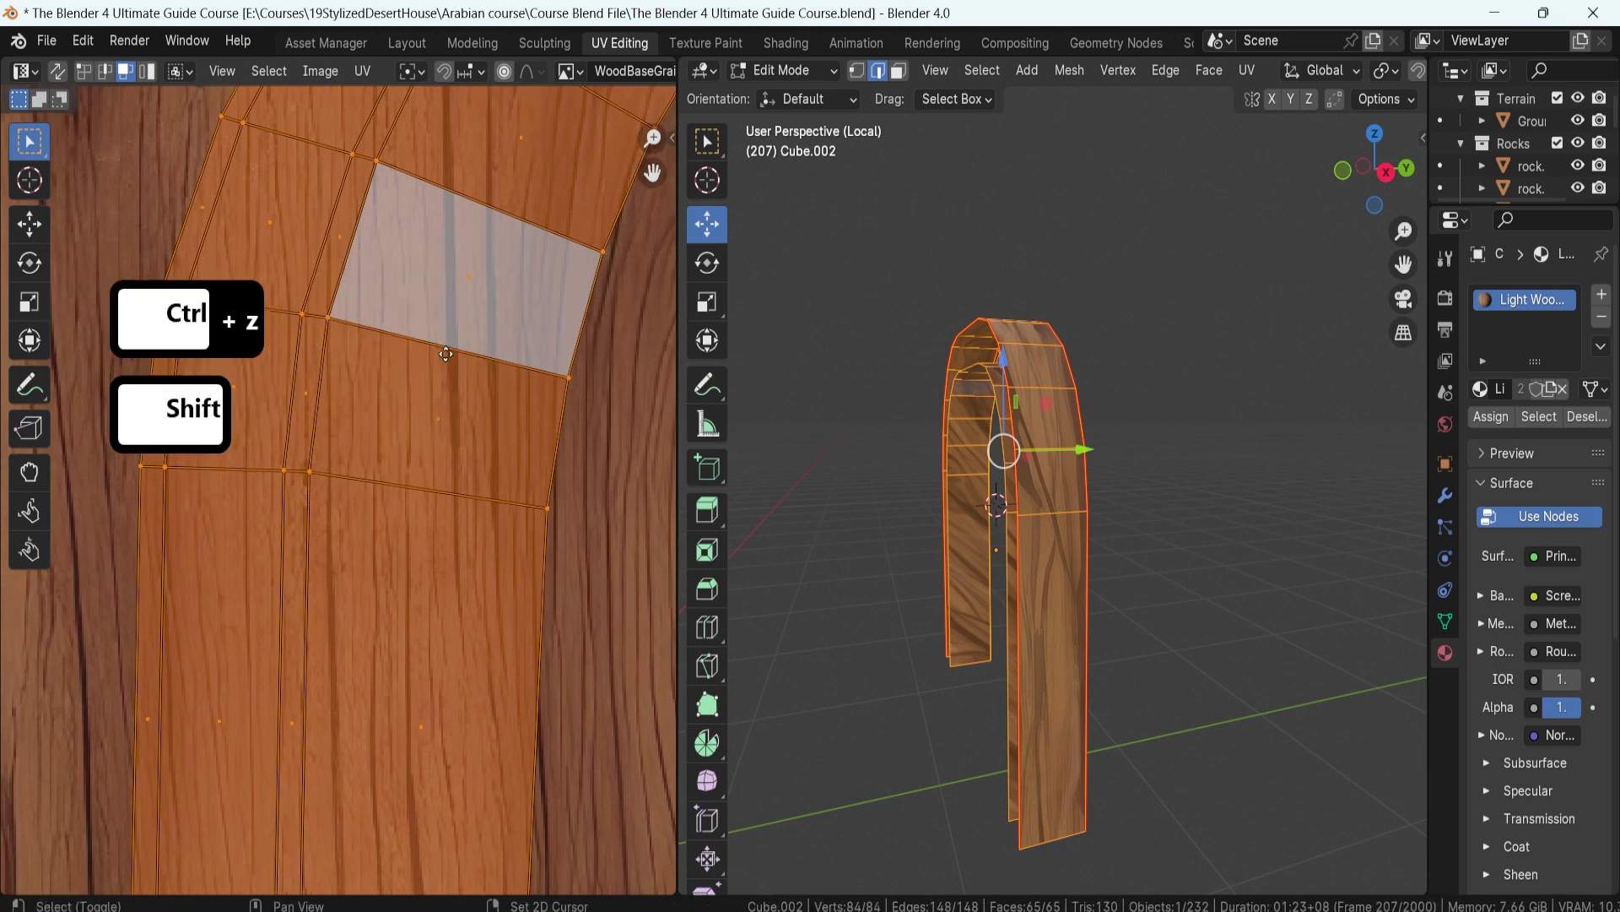
middle_click_drag(446, 354, 450, 329, "shift")
scroll(459, 297, "up", 3)
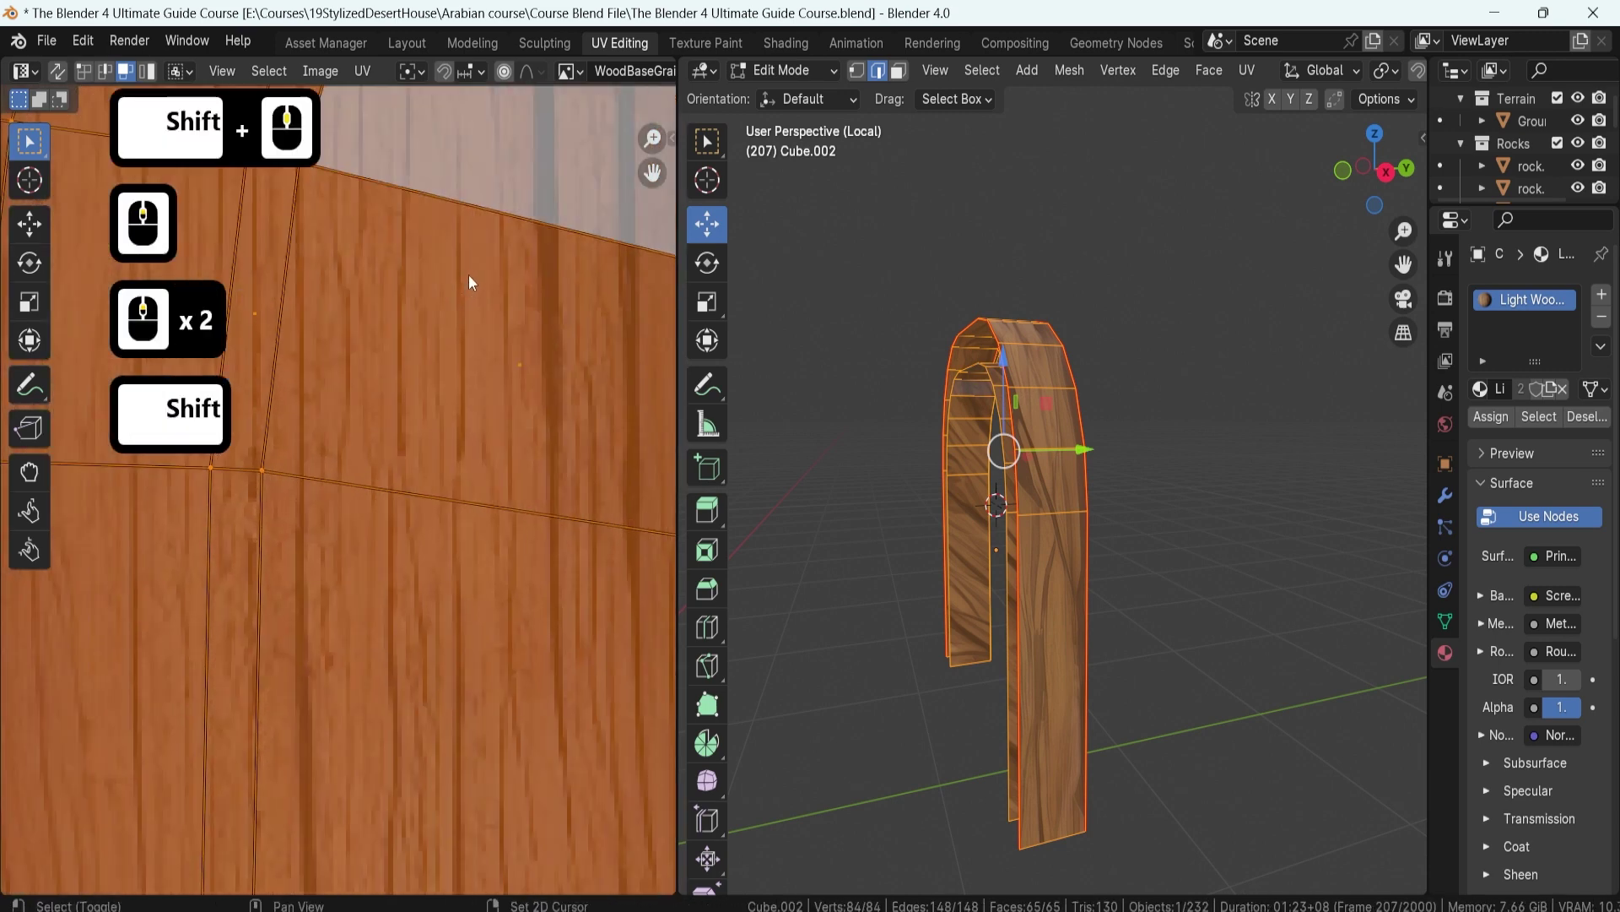
middle_click_drag(532, 169, 321, 408, "shift")
scroll(372, 380, "up", 1)
middle_click_drag(362, 317, 483, 410, "shift")
scroll(461, 378, "down", 4)
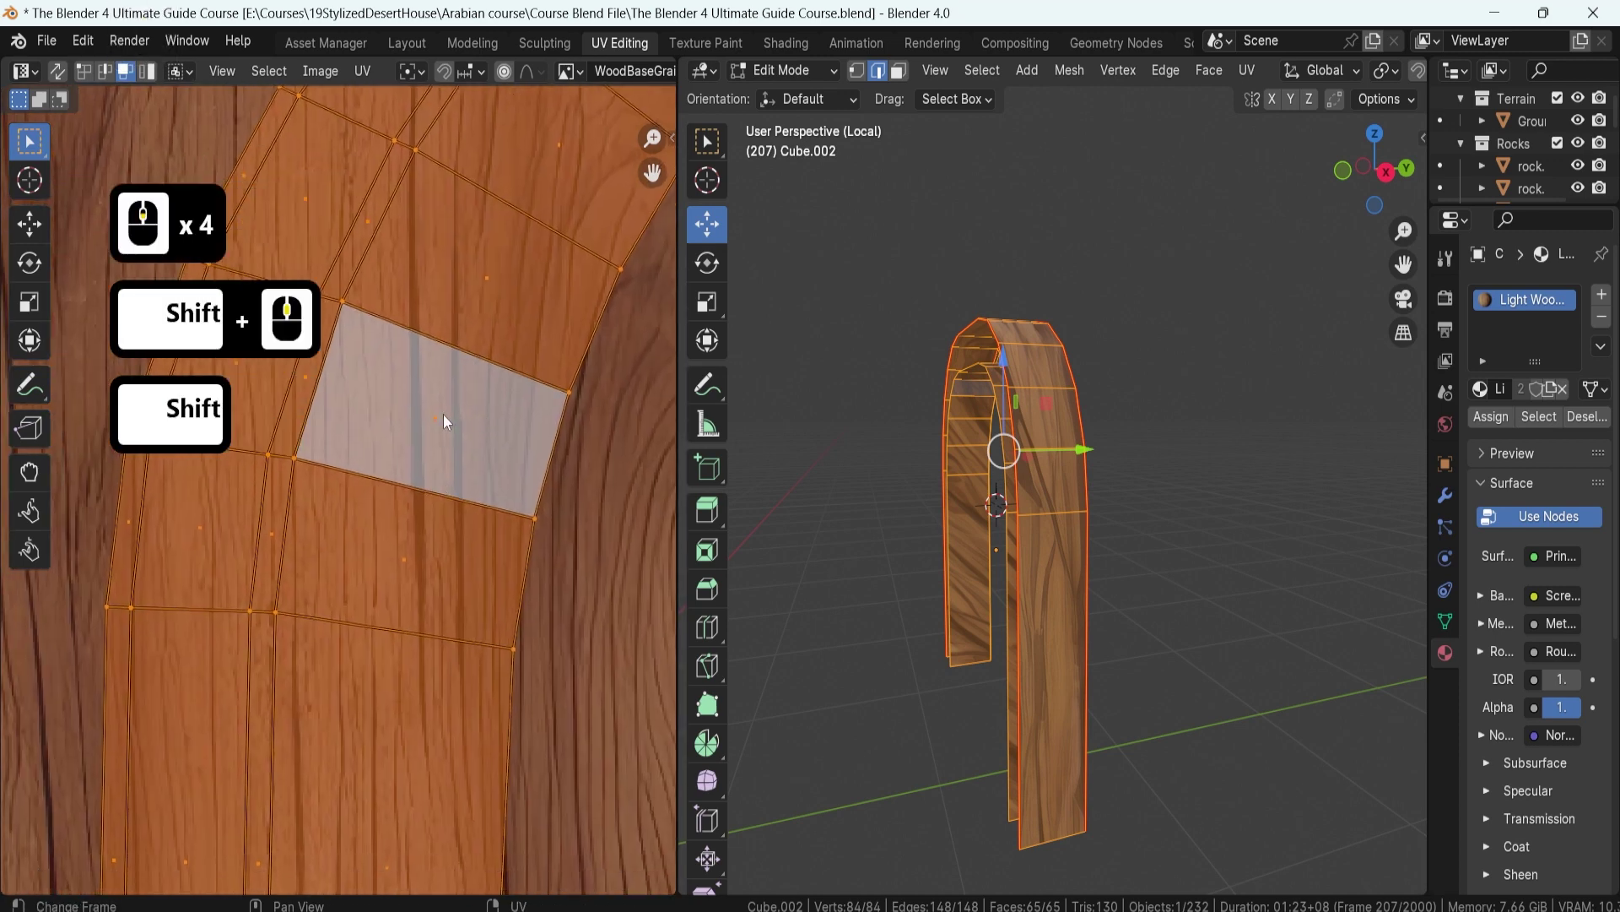
- Make the tall middle quad the active face while keeping the whole curved UV island selected
left_click(422, 422, "shift")
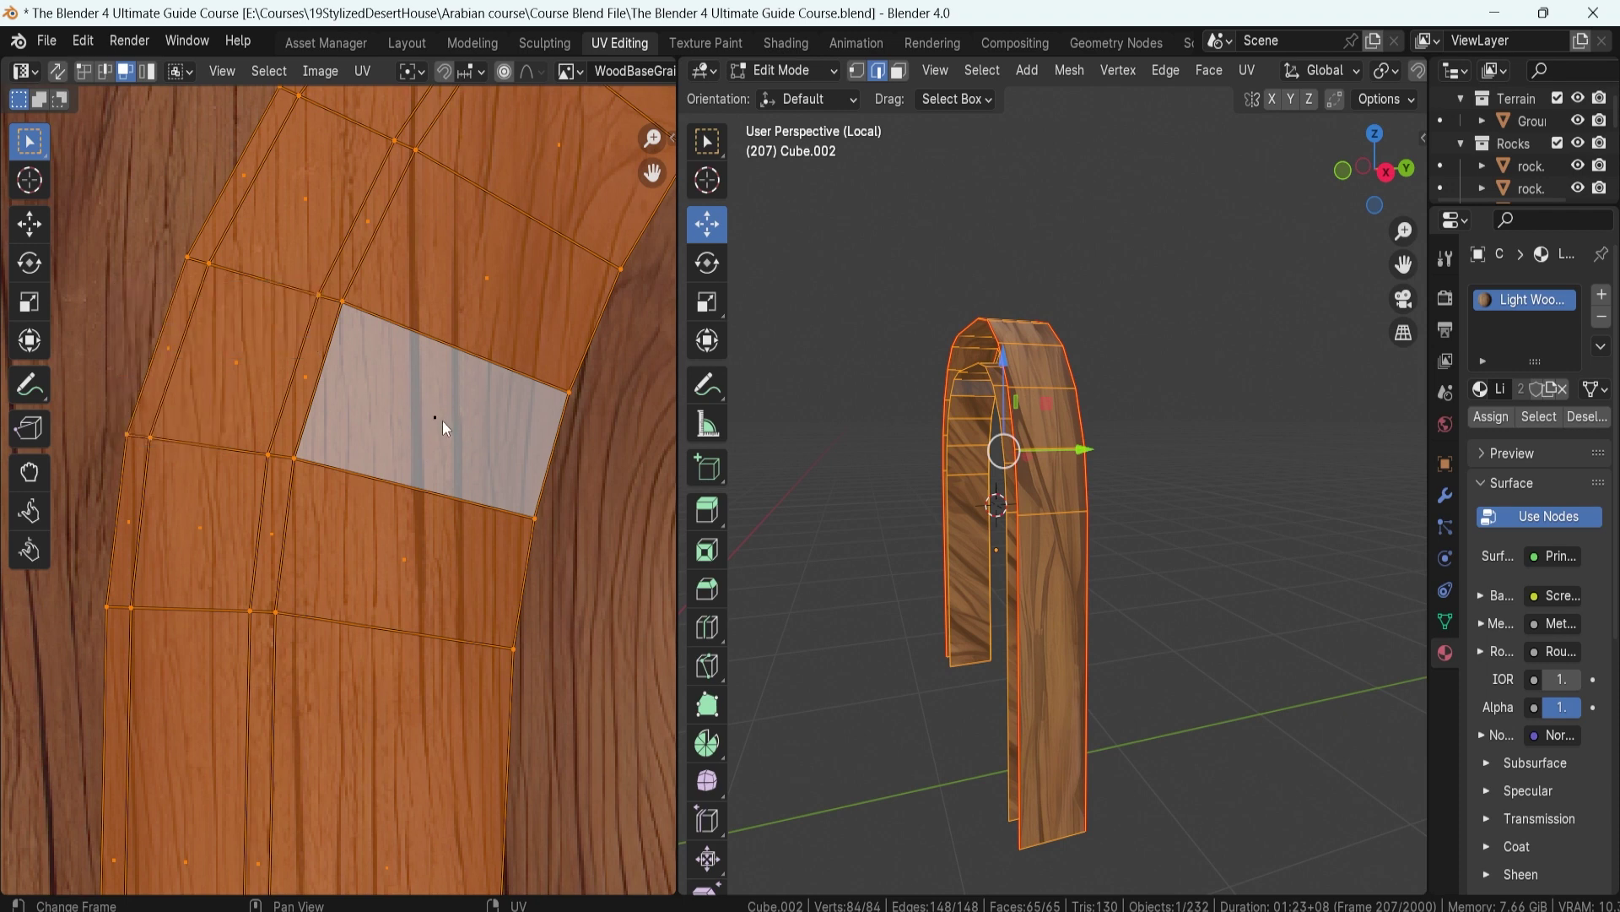
key("shift")
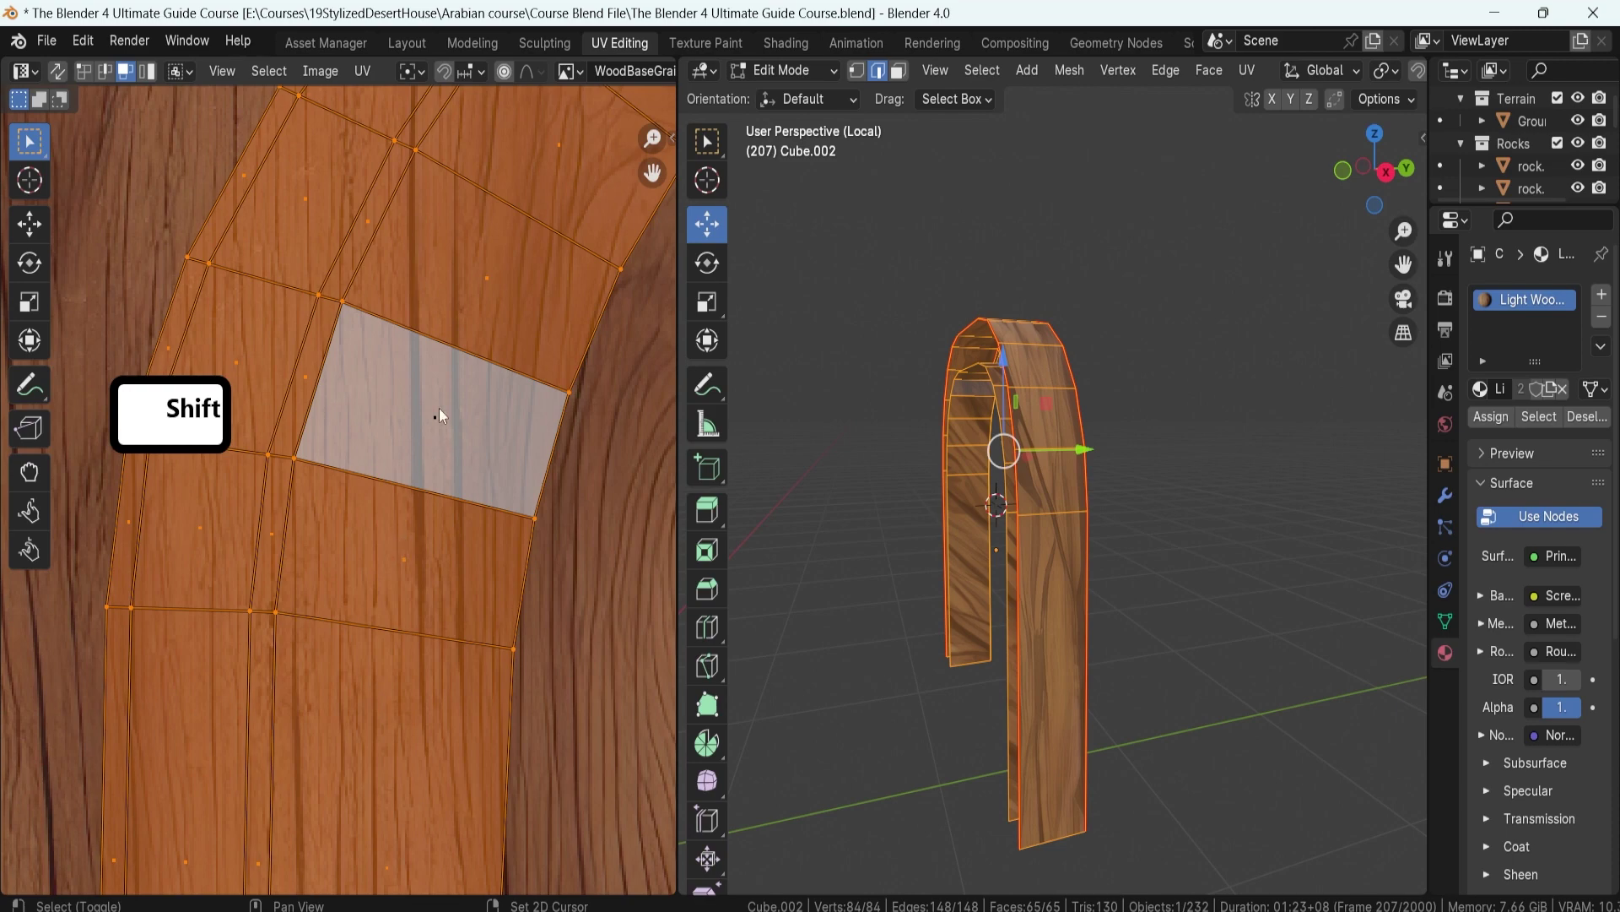
left_click(439, 408, "shift")
scroll(438, 417, "down", 6)
scroll(321, 591, "up", 10)
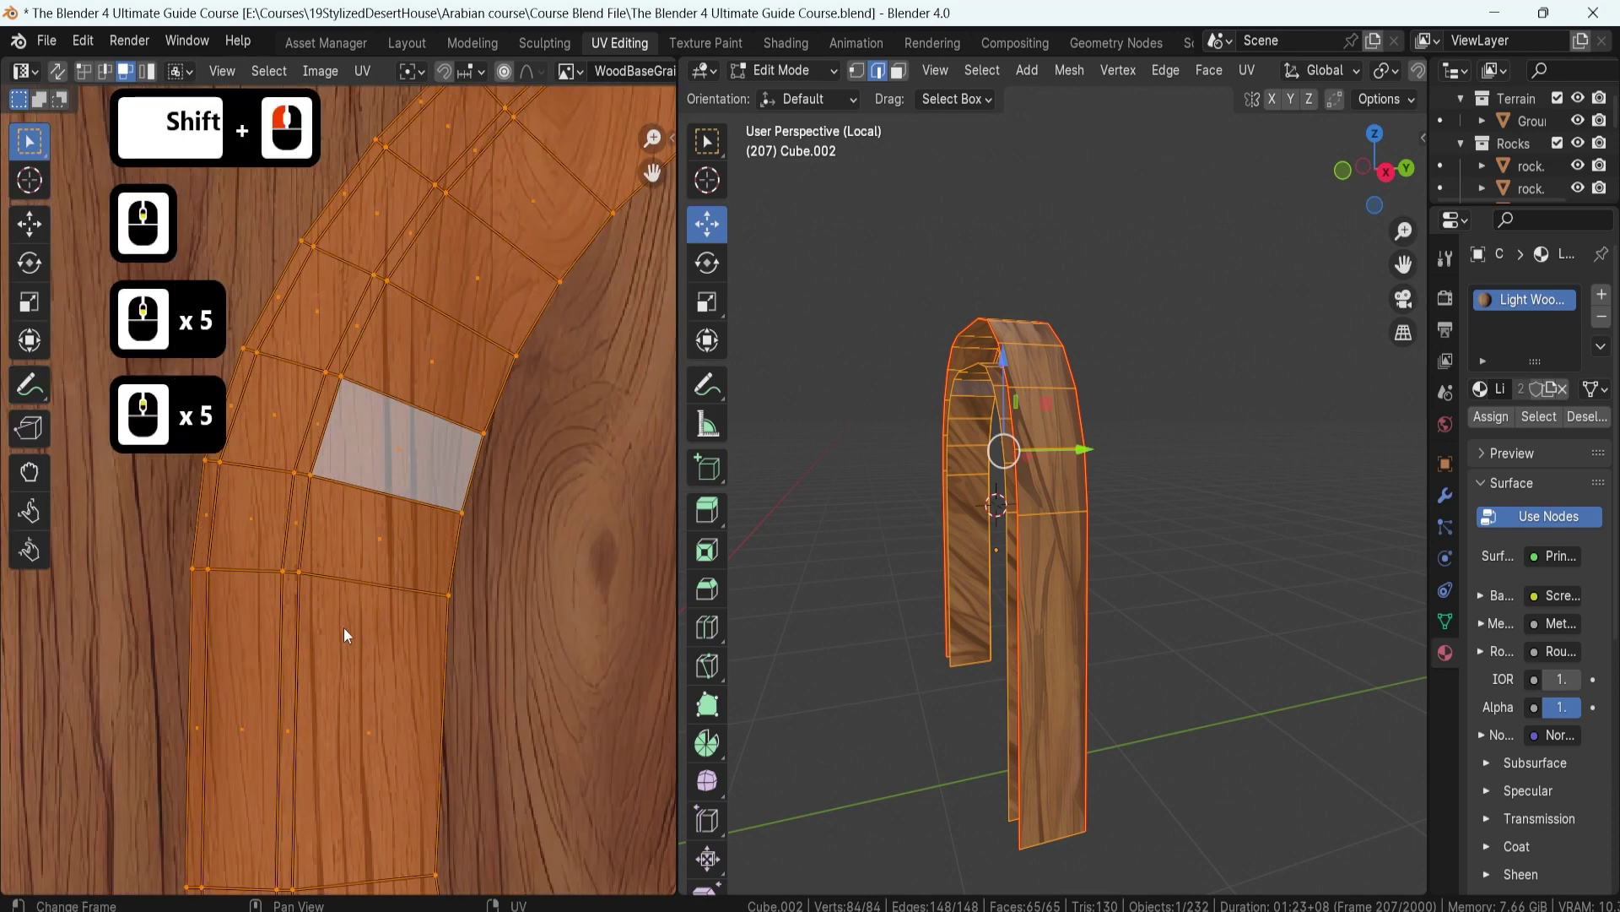
key("shift")
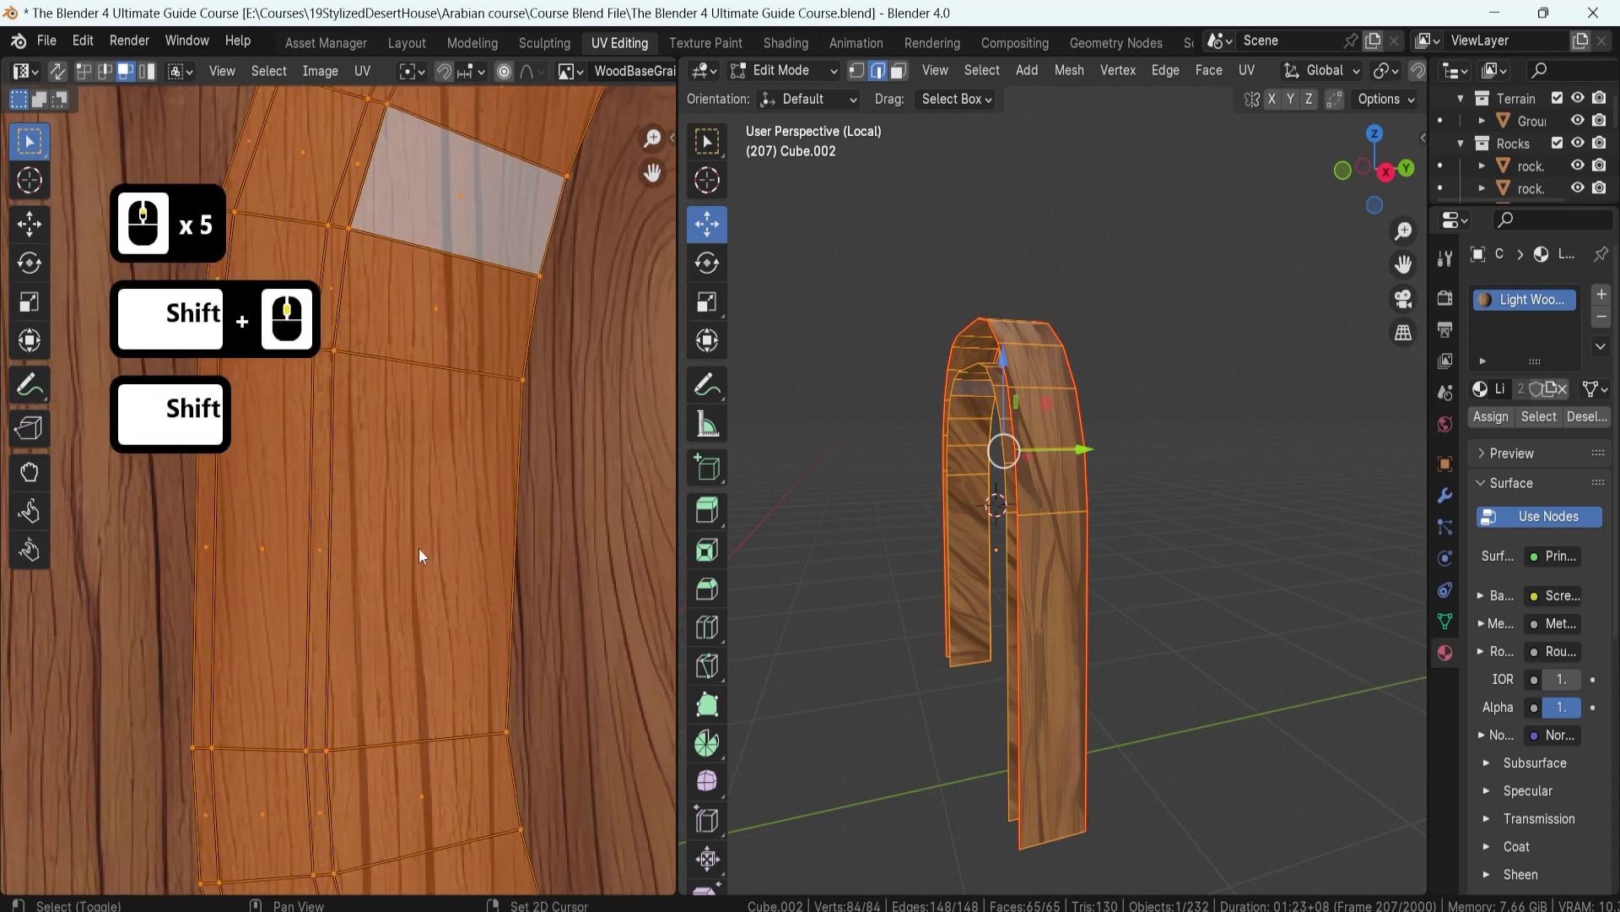
left_click(418, 564, "shift")
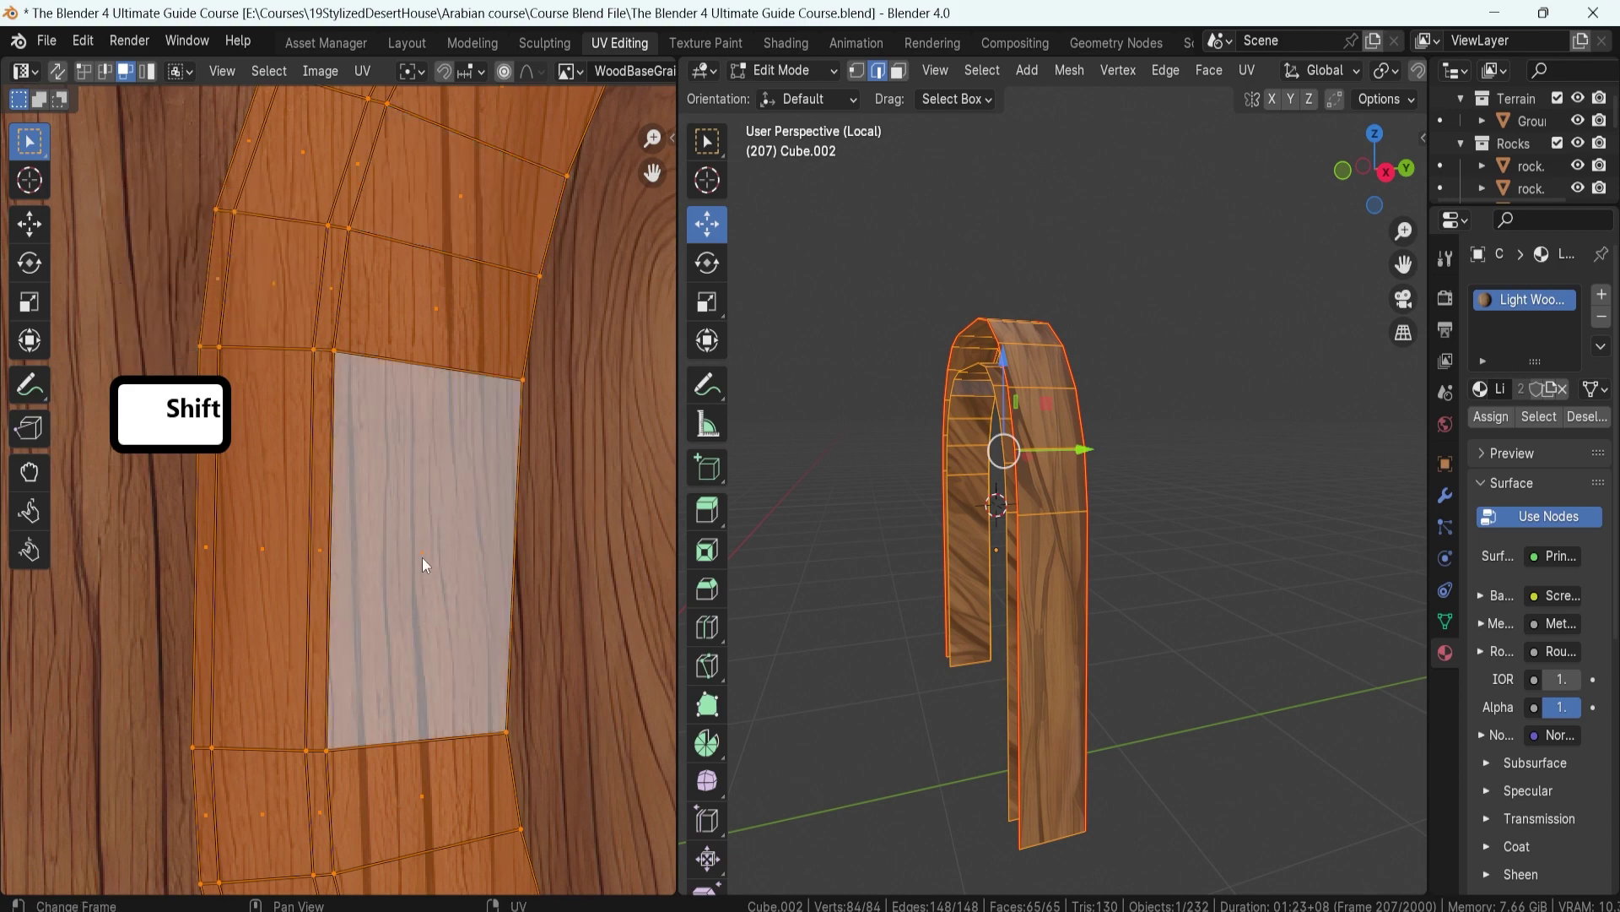
- Straighten the curved UV island with Follow Active Quads, using the Even edge length mode
scroll(422, 558, "down", 4)
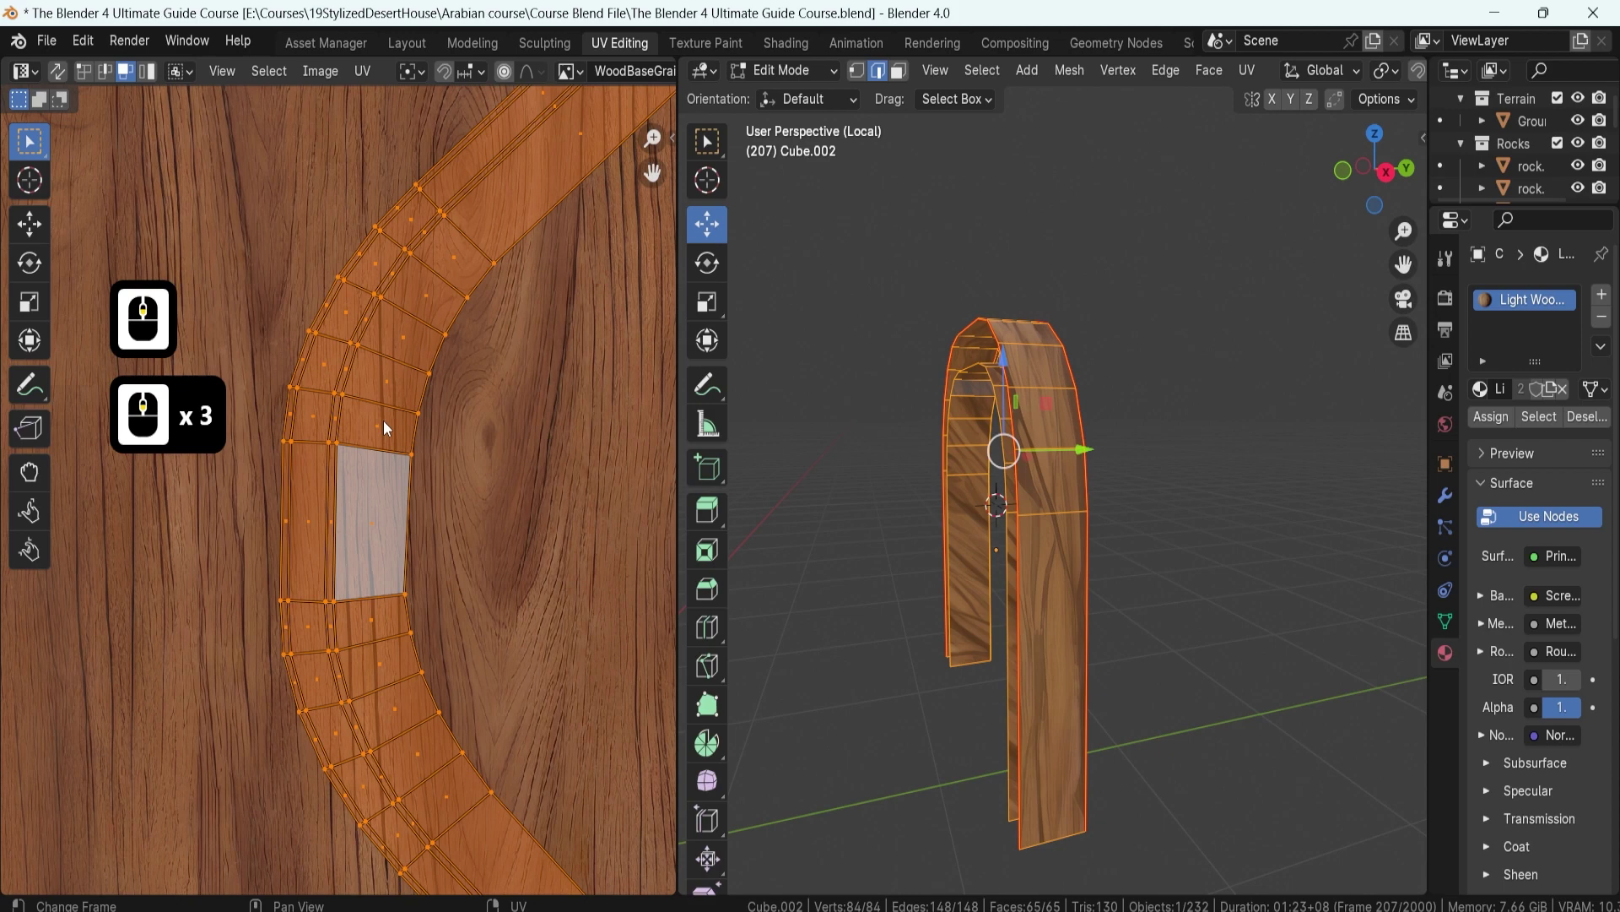
scroll(393, 533, "down", 5)
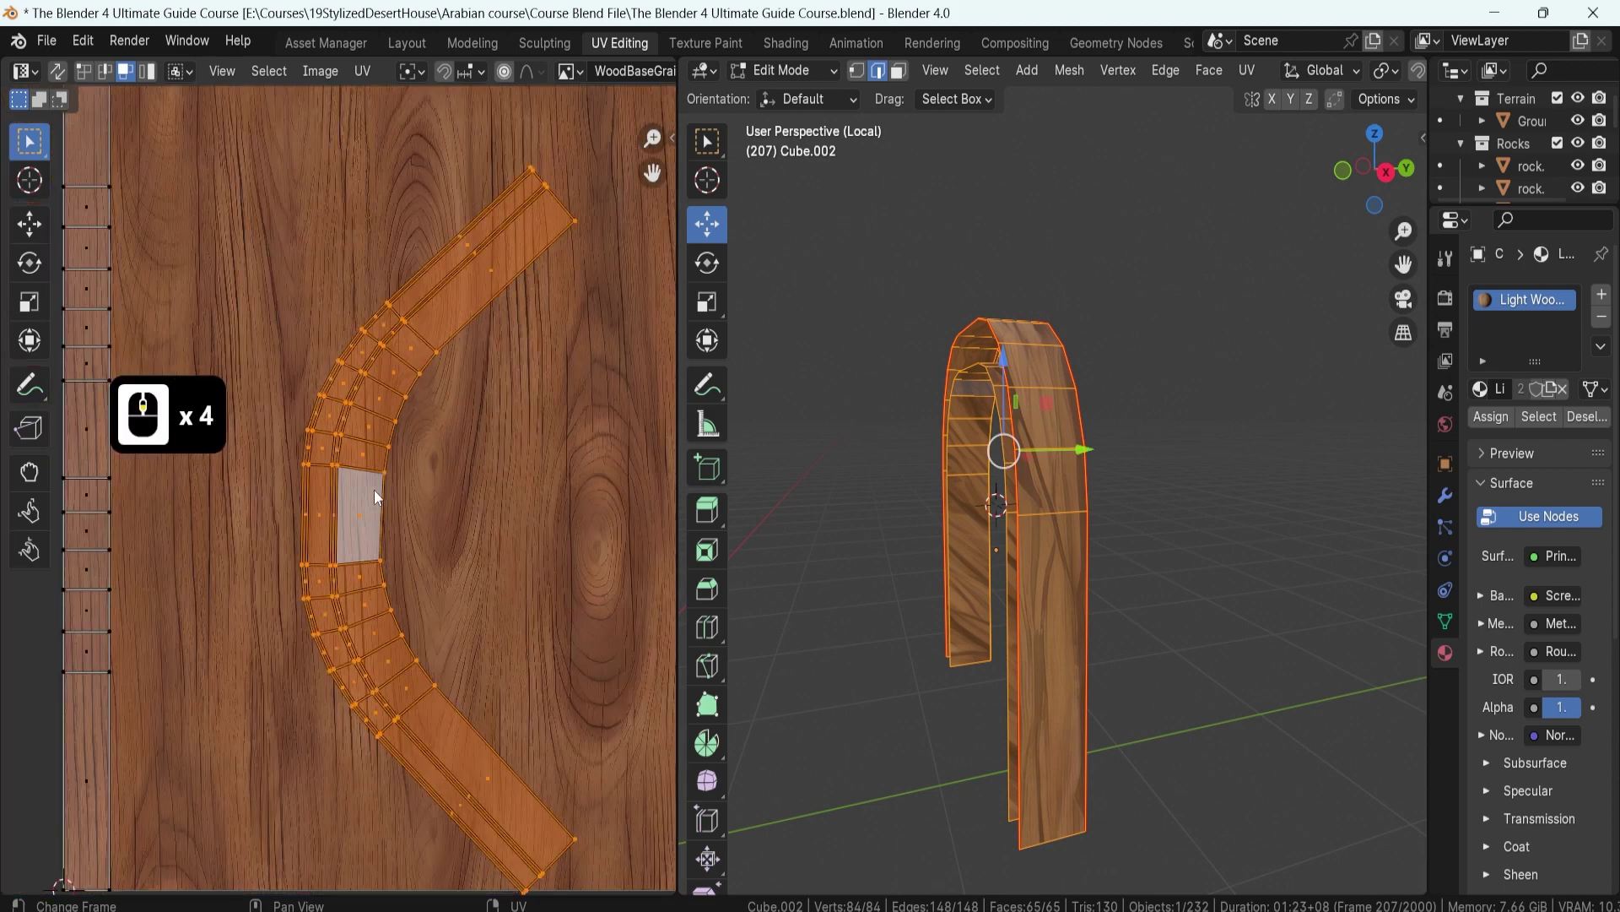
middle_click_drag(418, 628, 383, 532, "shift")
scroll(383, 531, "up", 3)
middle_click_drag(349, 369, 467, 466, "shift")
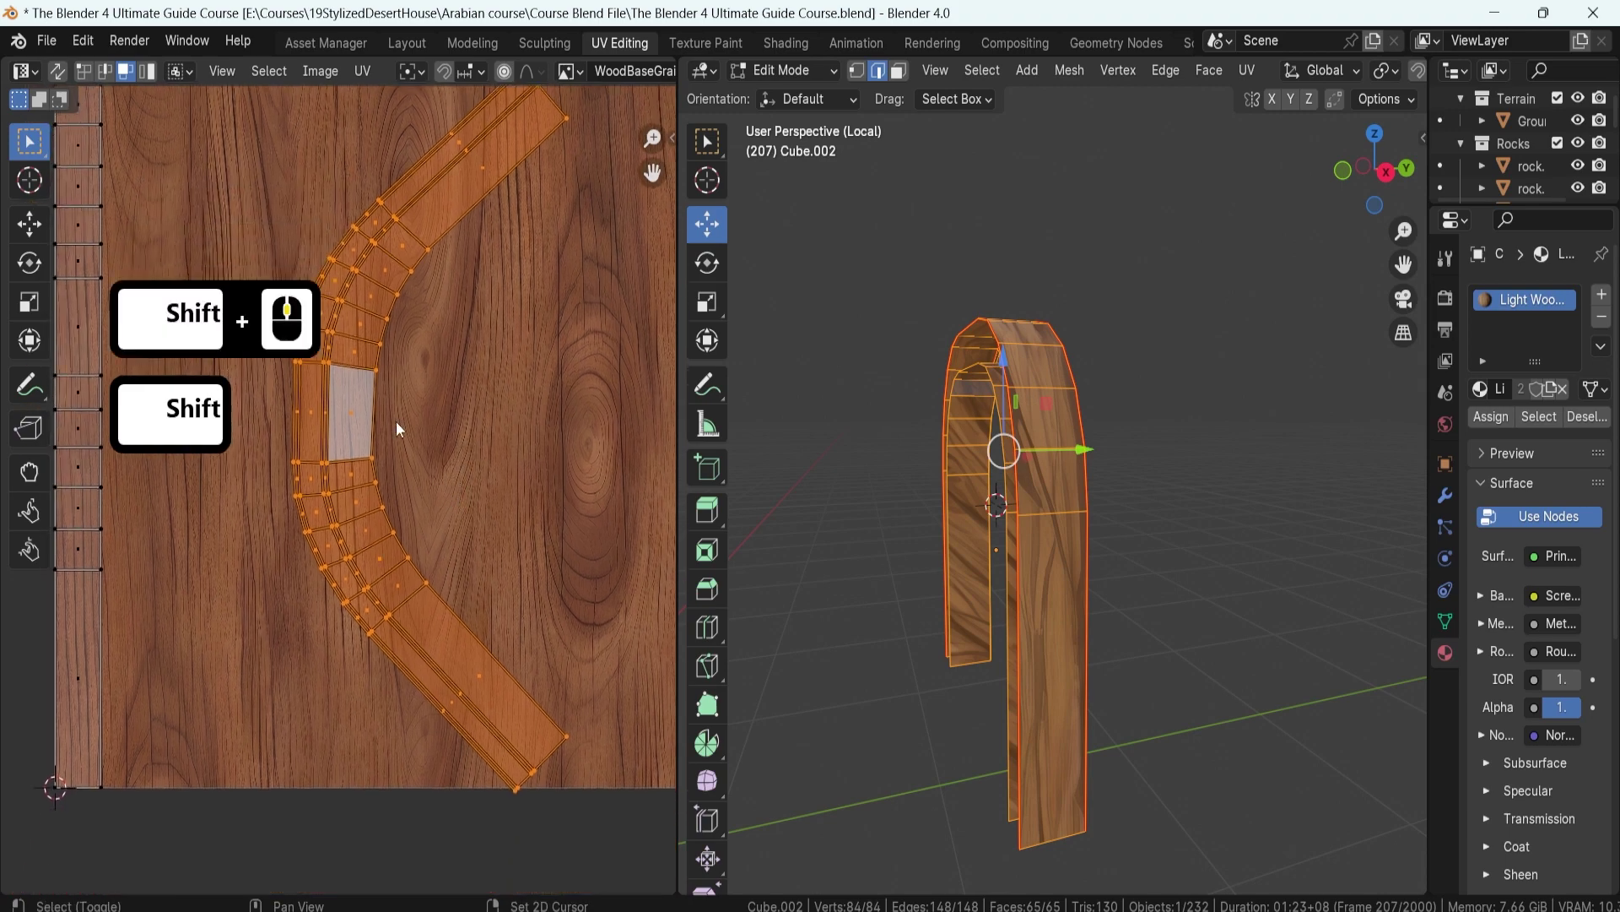
scroll(336, 404, "up", 3)
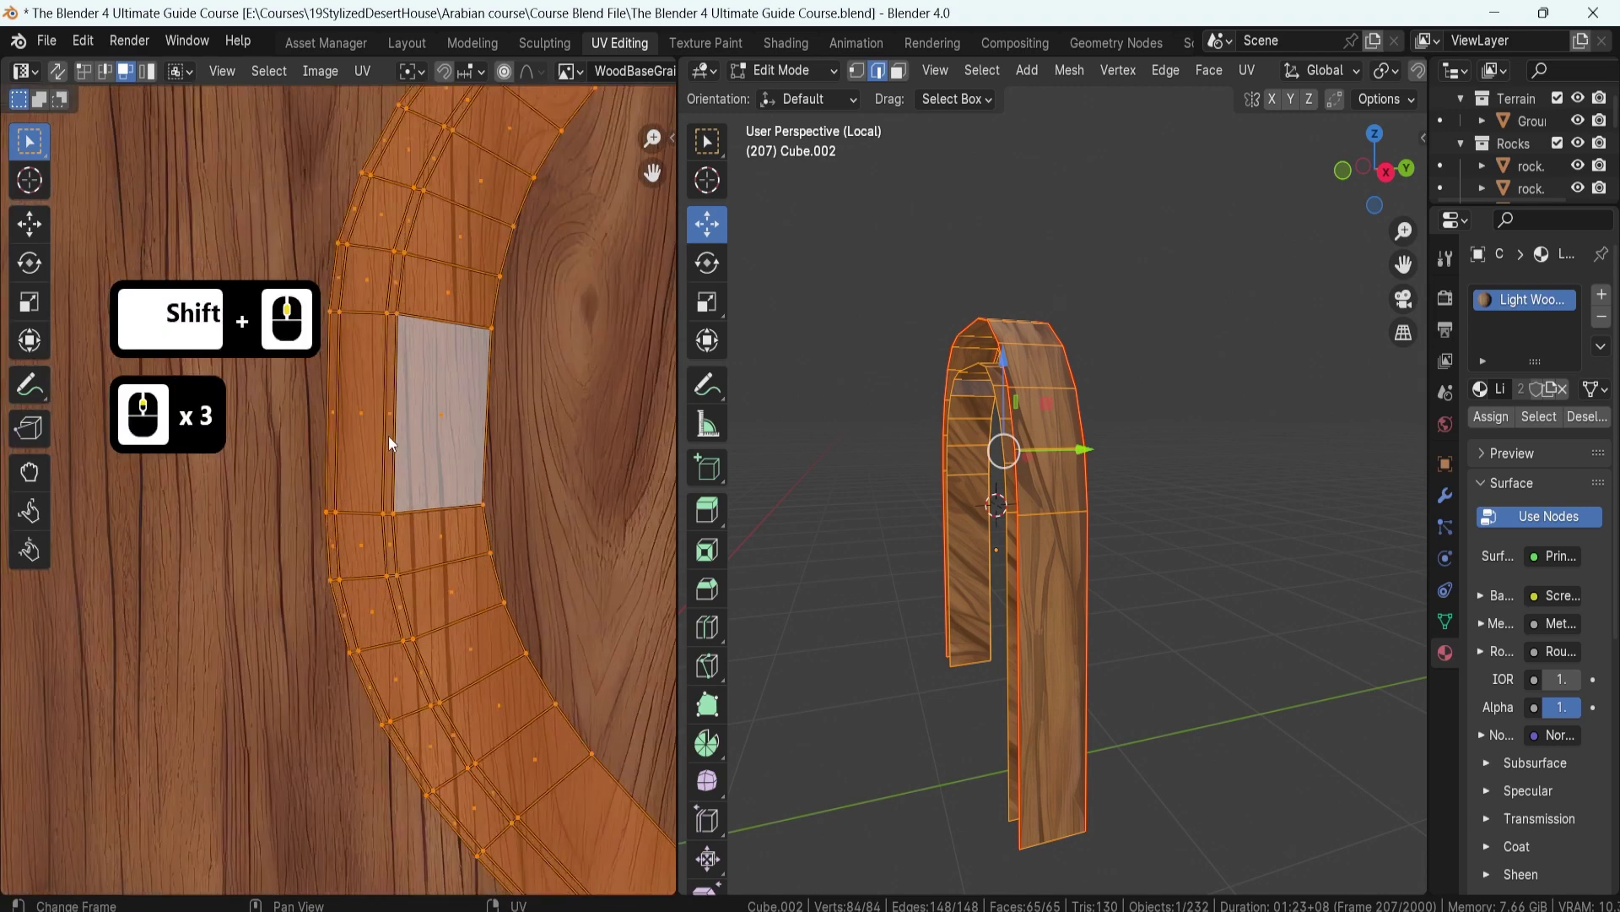
key("u")
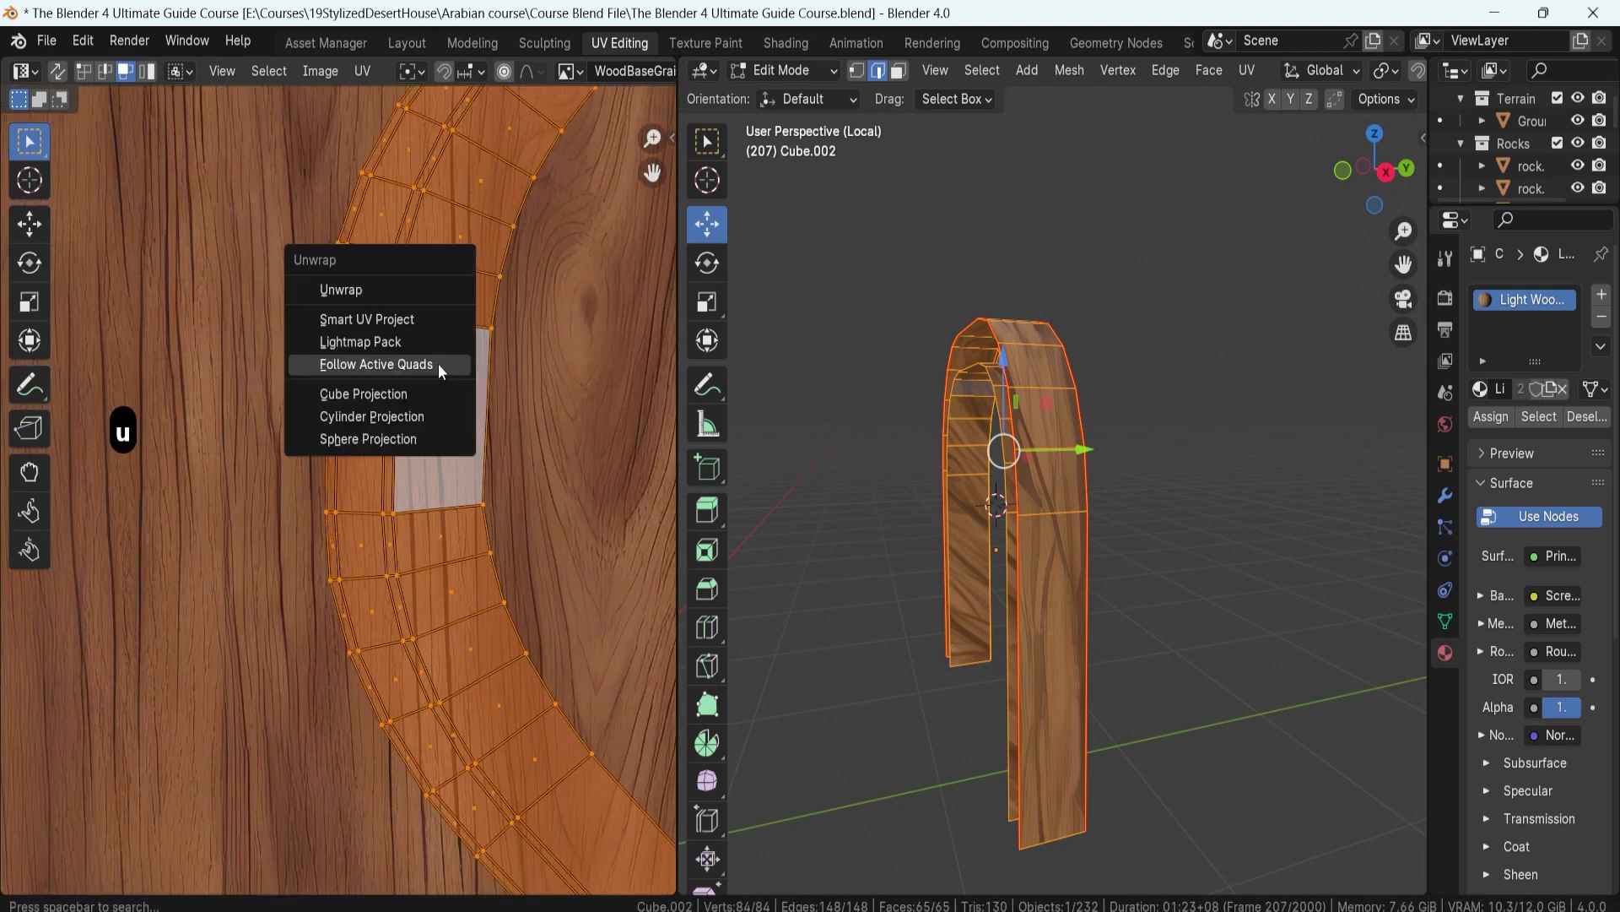
left_click(439, 365)
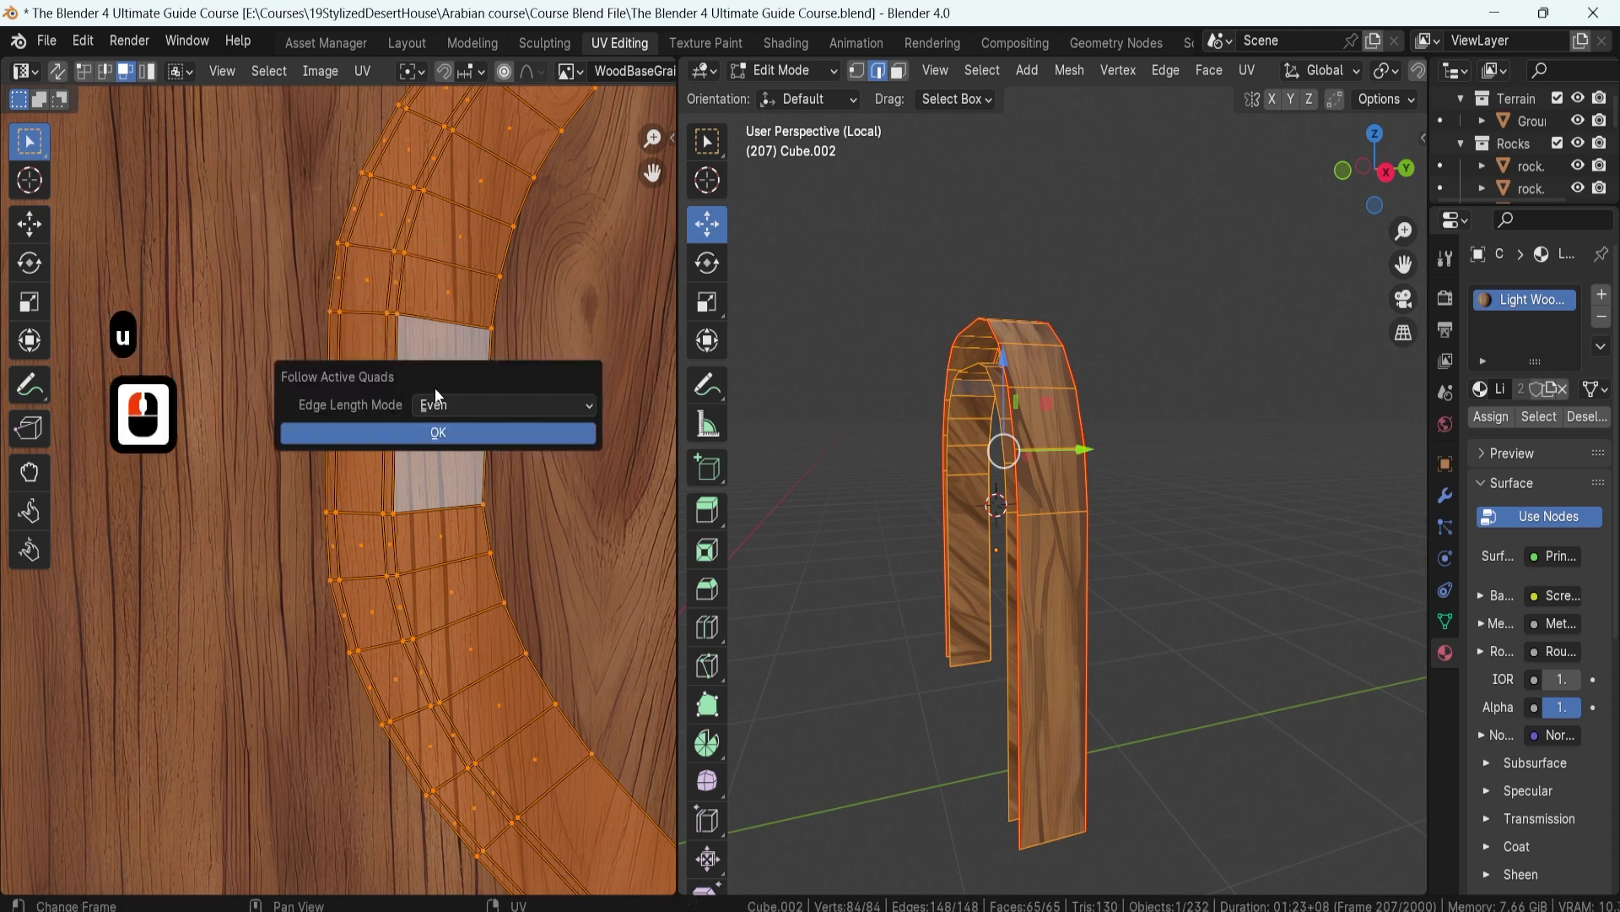
left_click(435, 434)
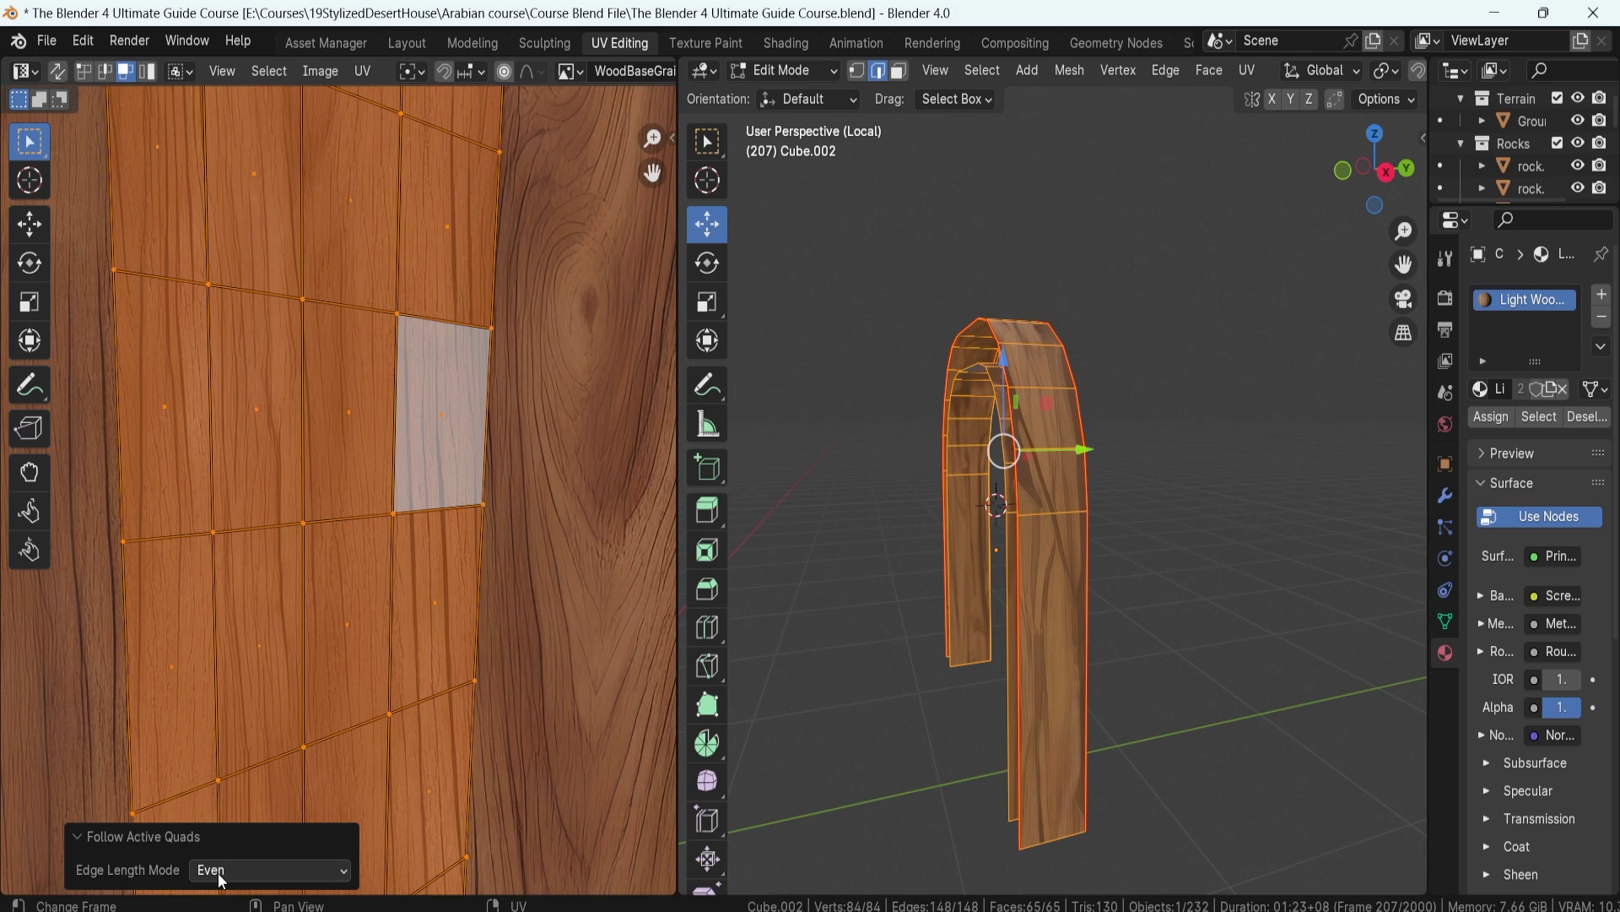
scroll(368, 477, "down", 6)
scroll(374, 515, "down", 3)
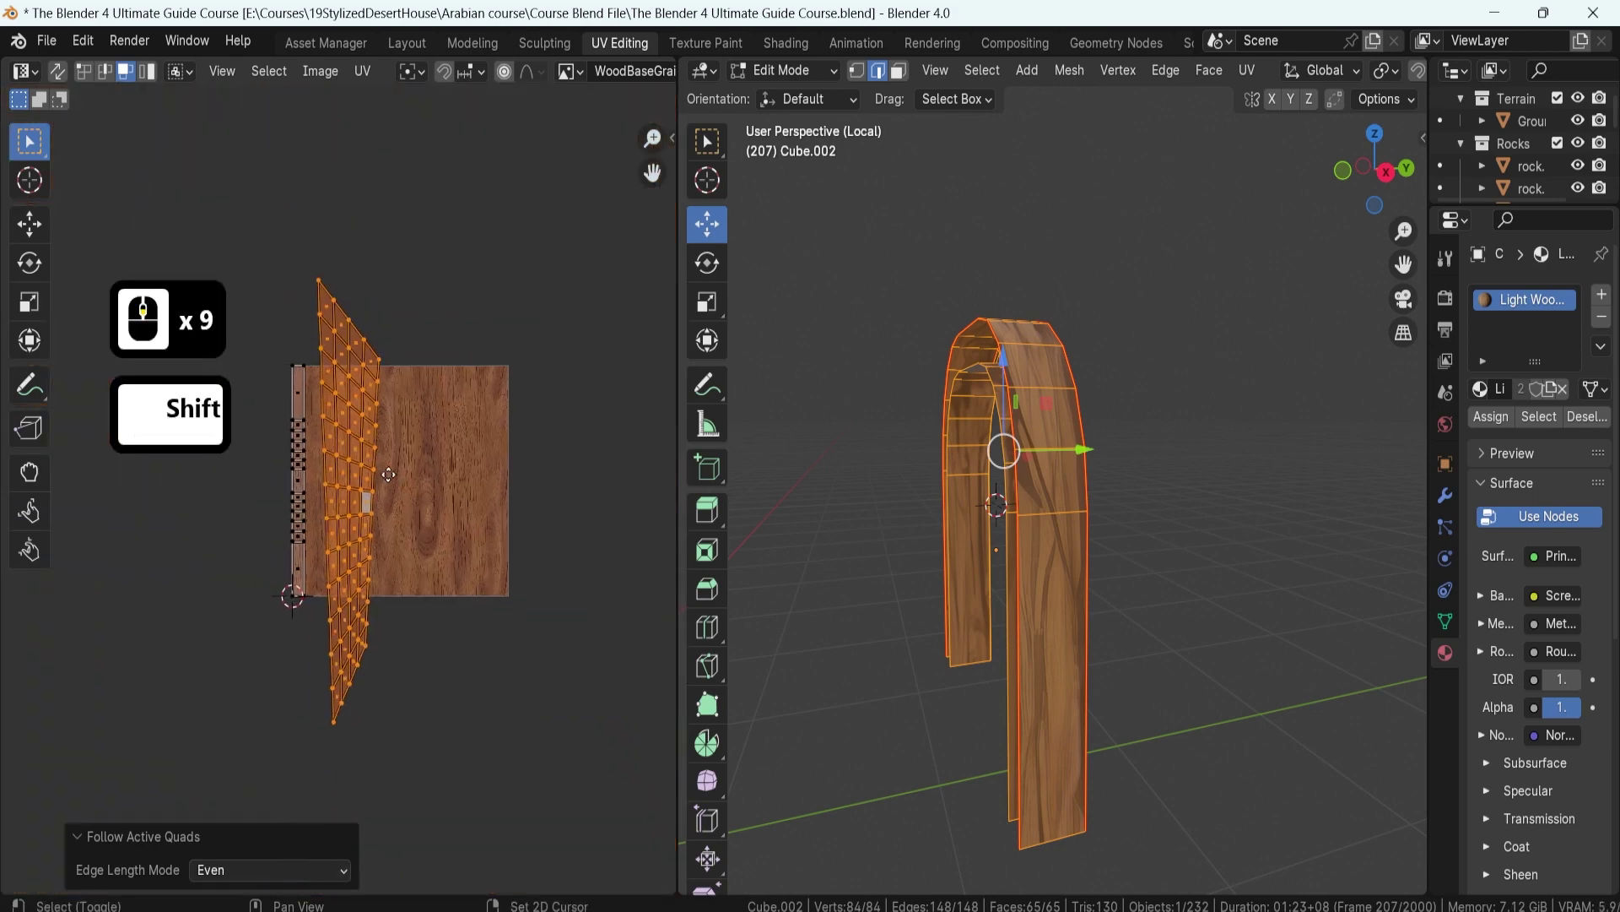
- Try the Length edge length mode for Follow Active Quads and settle on Length Average
left_click(244, 868)
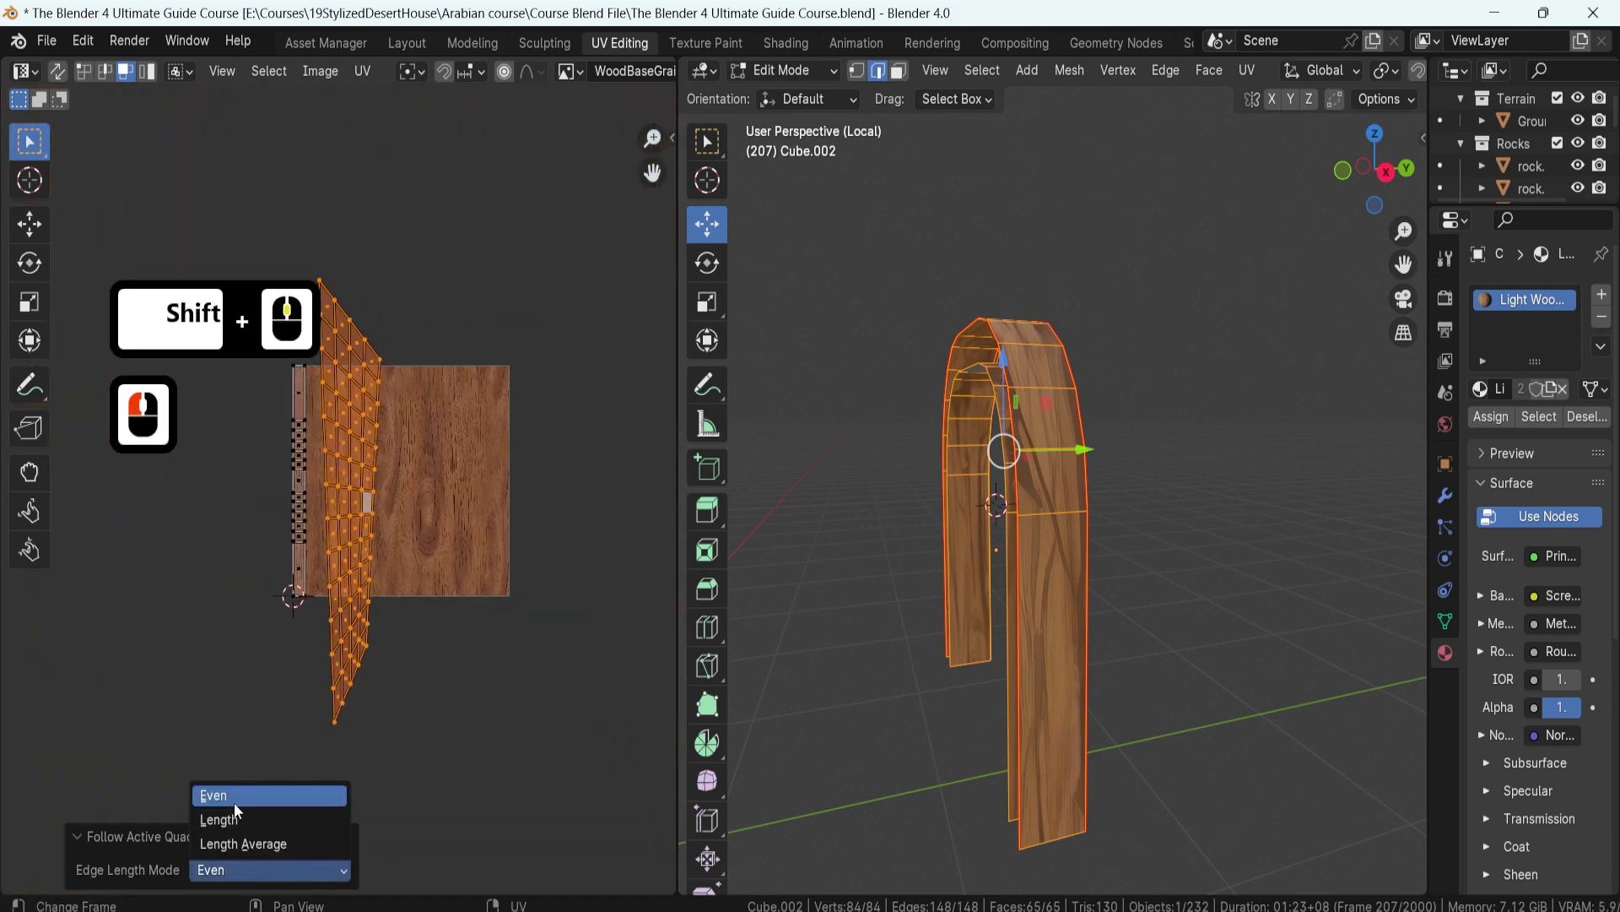
left_click(236, 820)
left_click(233, 876)
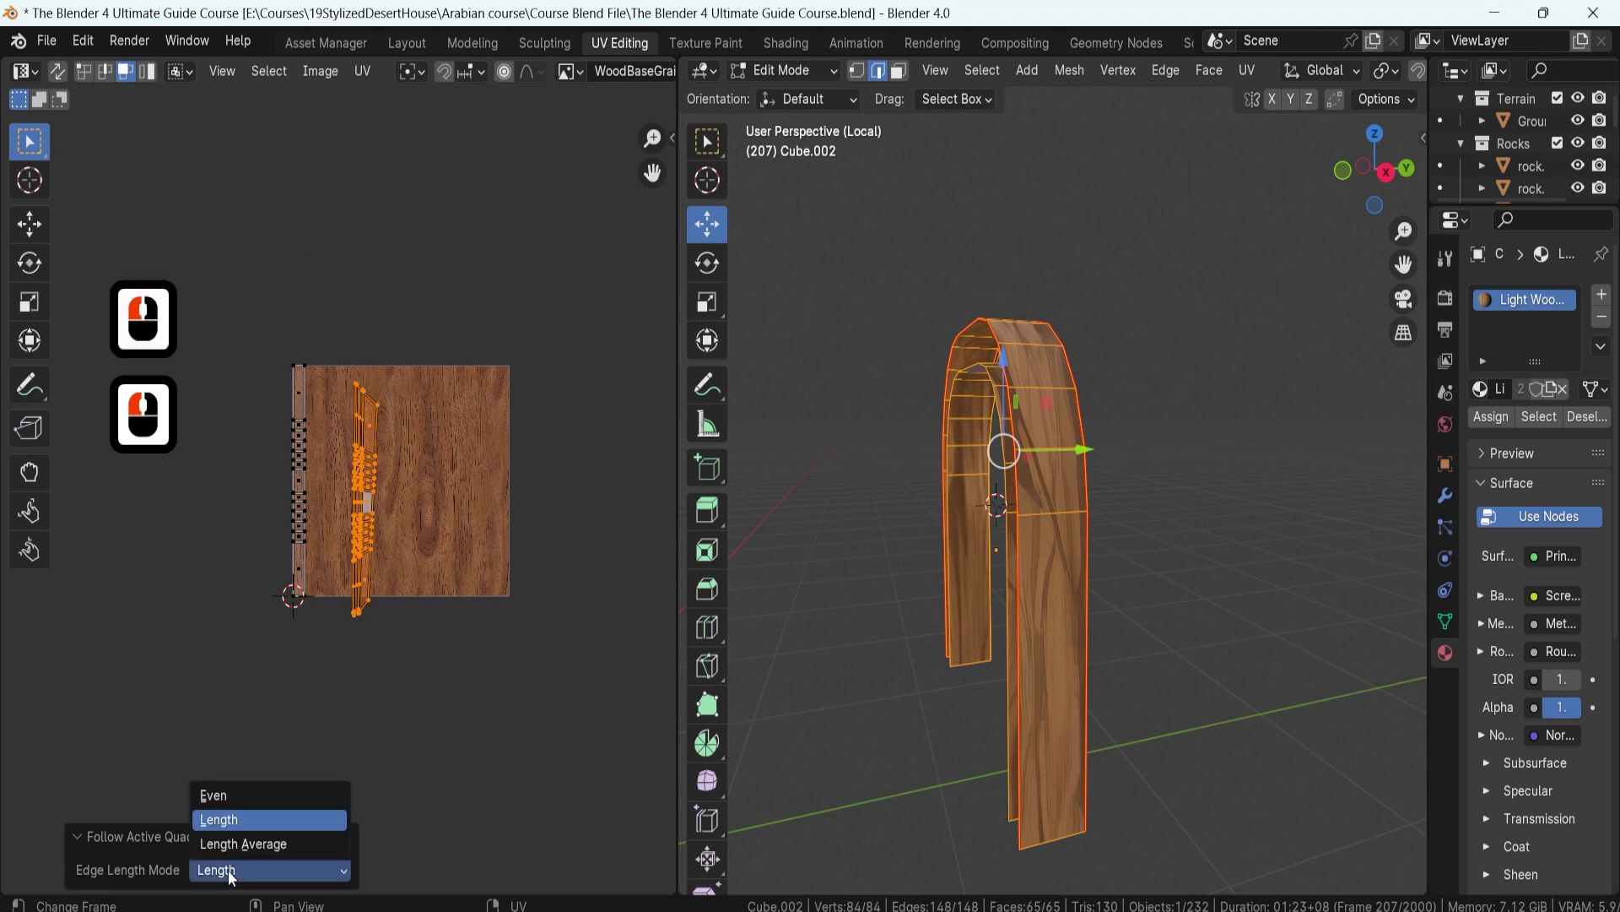
left_click(256, 844)
scroll(363, 572, "up", 5)
middle_click_drag(426, 532, 394, 489, "shift")
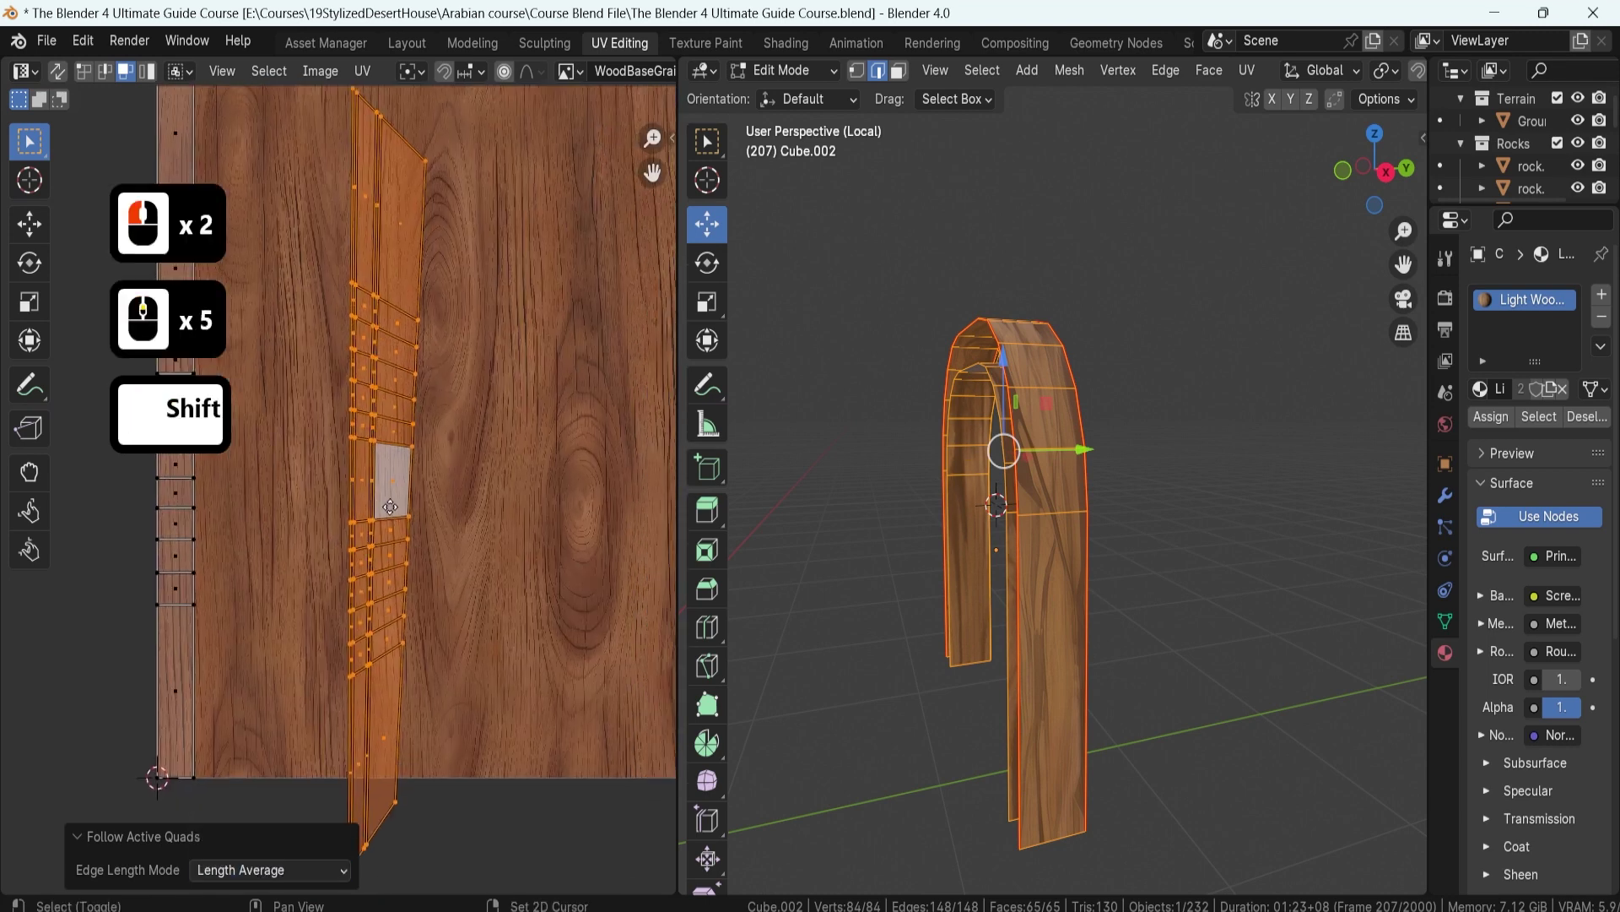
- Switch Follow Active Quads back to the Even edge length mode and inspect the wood grain around the arch's curve
left_click(260, 869)
left_click(275, 797)
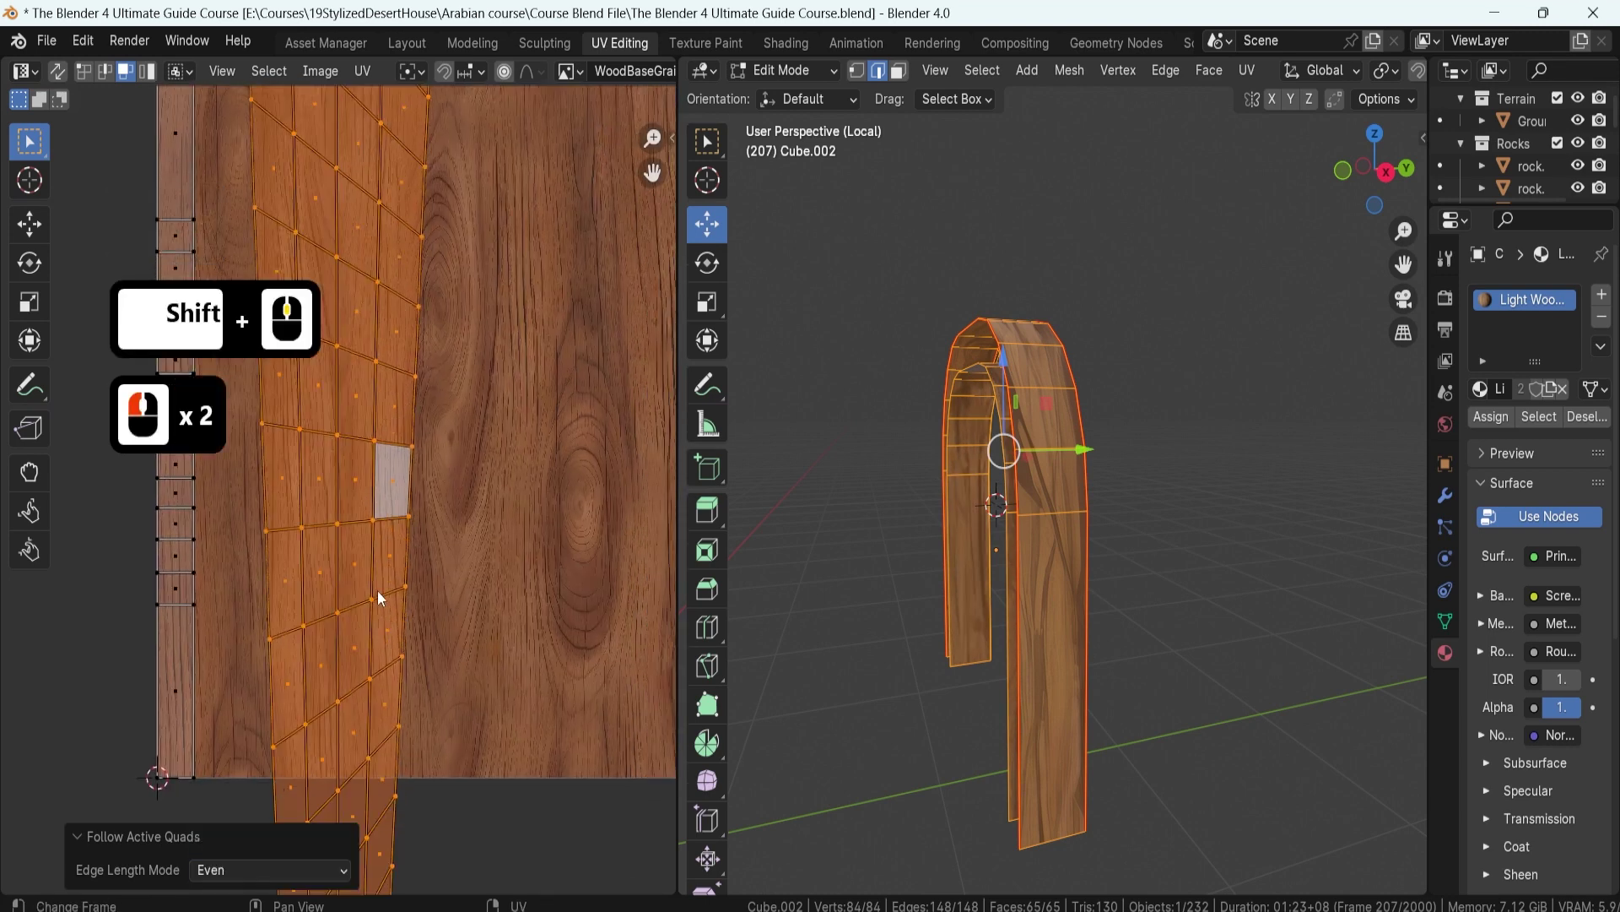
scroll(377, 590, "down", 2)
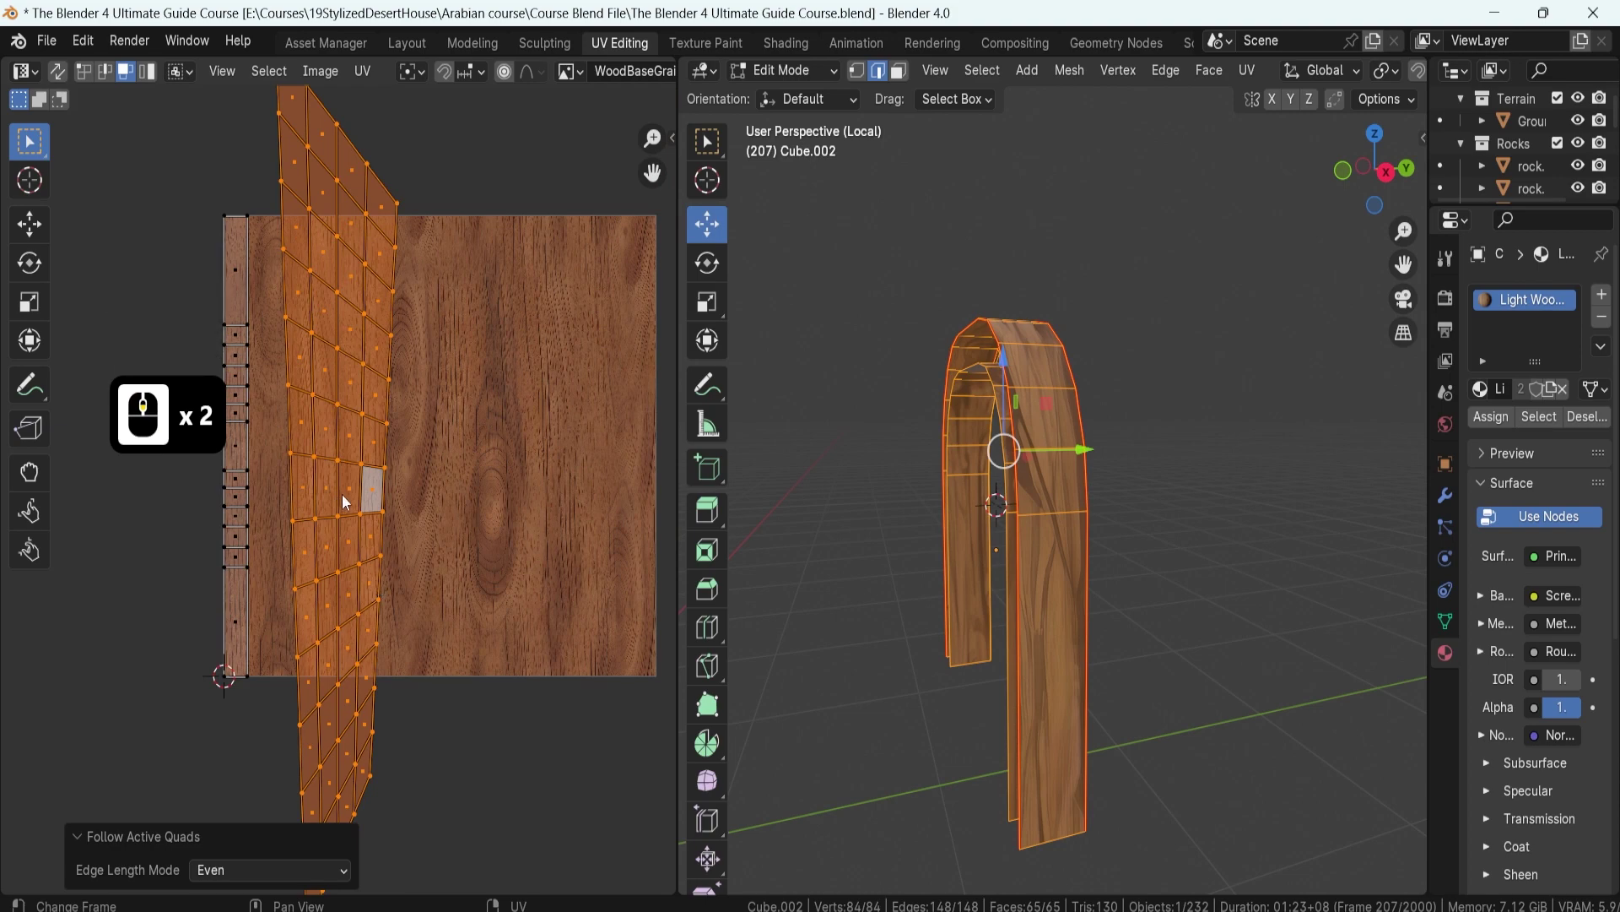
scroll(352, 486, "up", 3)
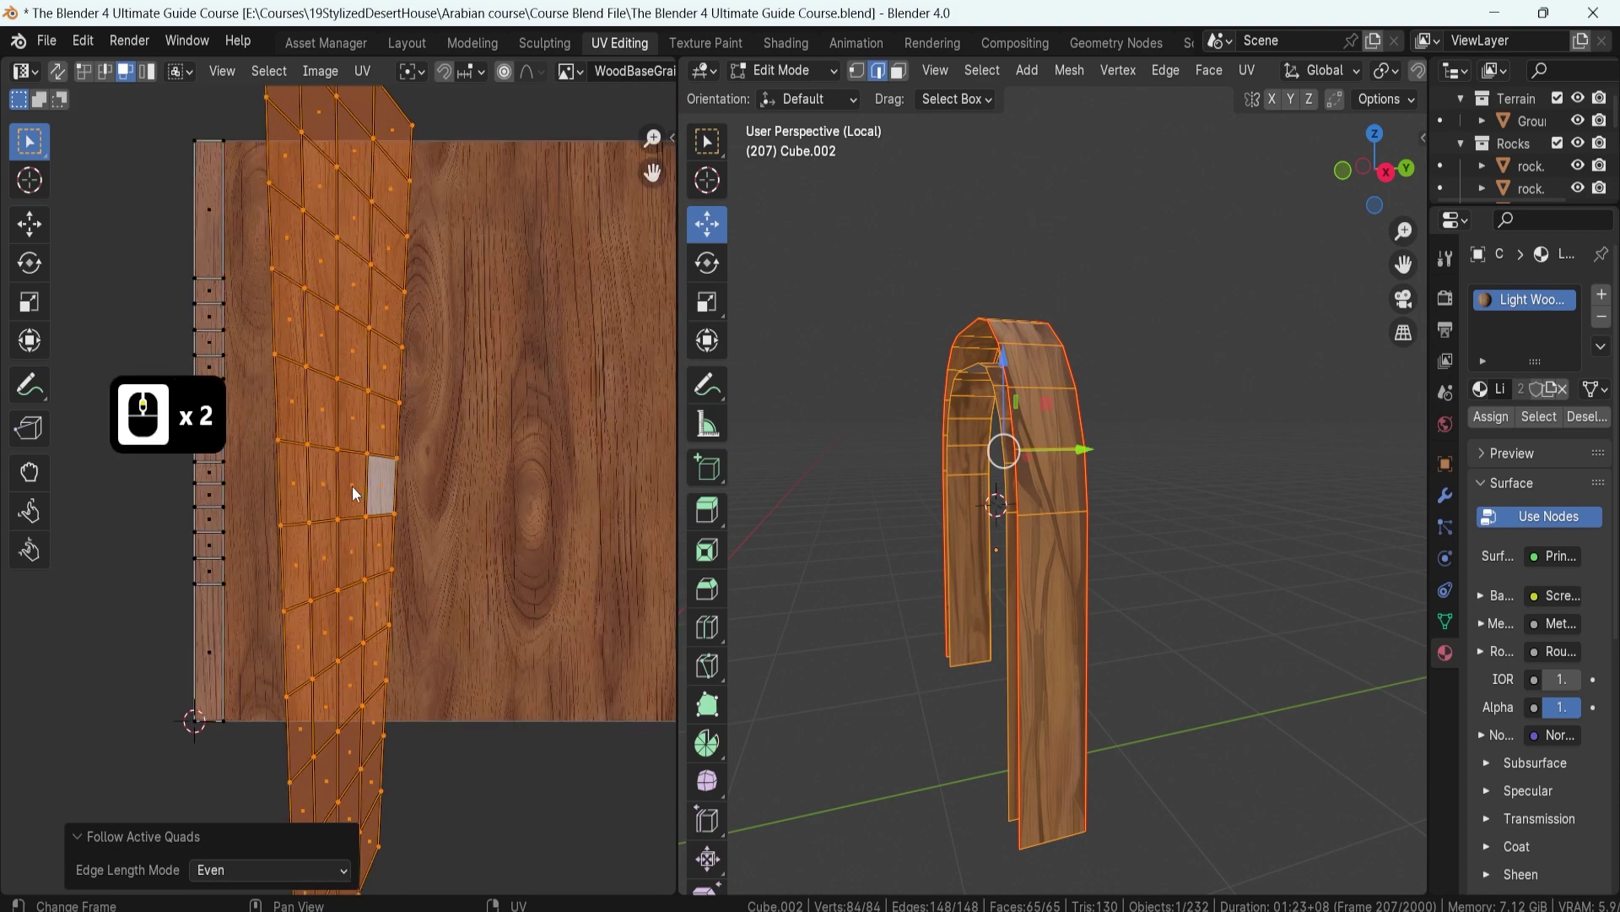
middle_click_drag(352, 484, 352, 542, "shift")
scroll(361, 540, "down", 2)
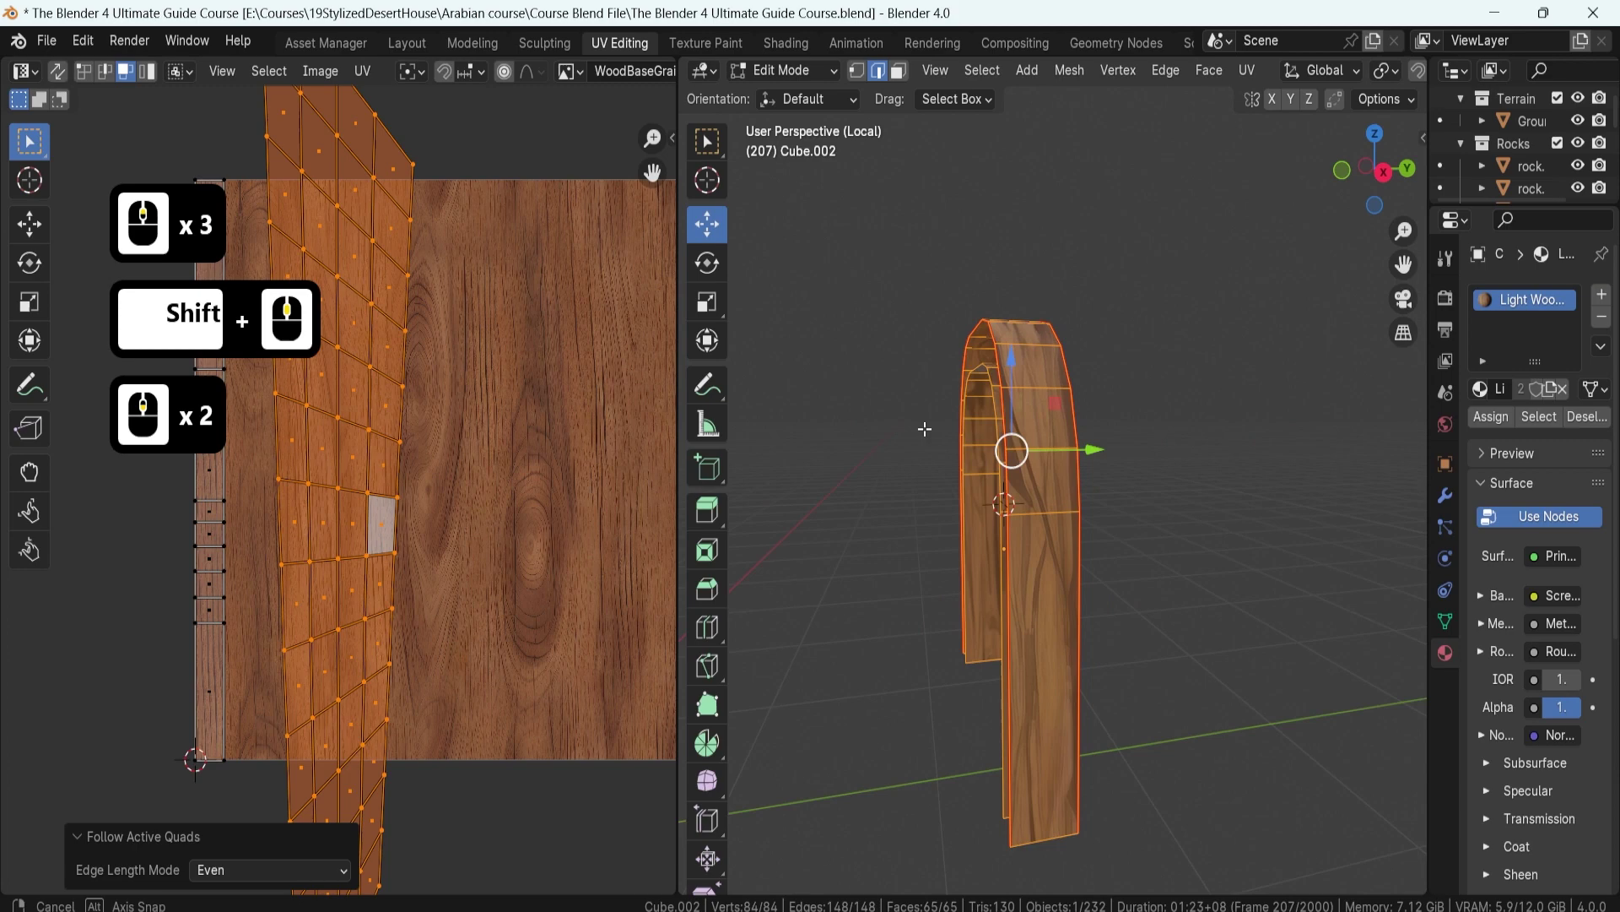
middle_click_drag(926, 428, 1039, 366)
scroll(1080, 373, "up", 2)
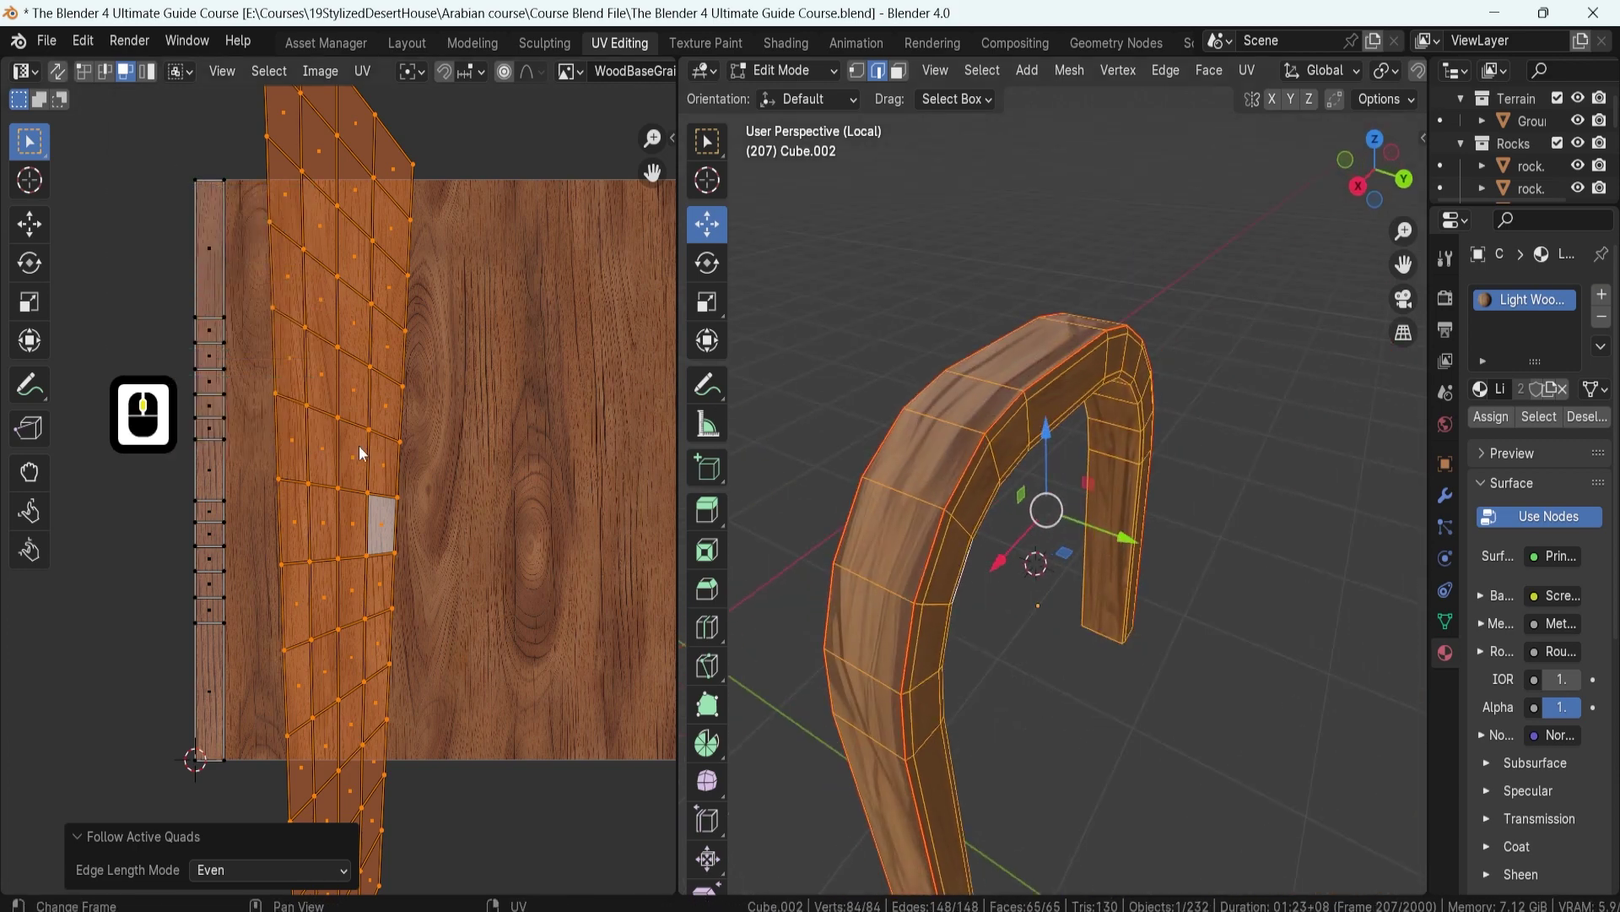
scroll(1026, 412, "up", 2)
middle_click_drag(1026, 409, 1091, 372)
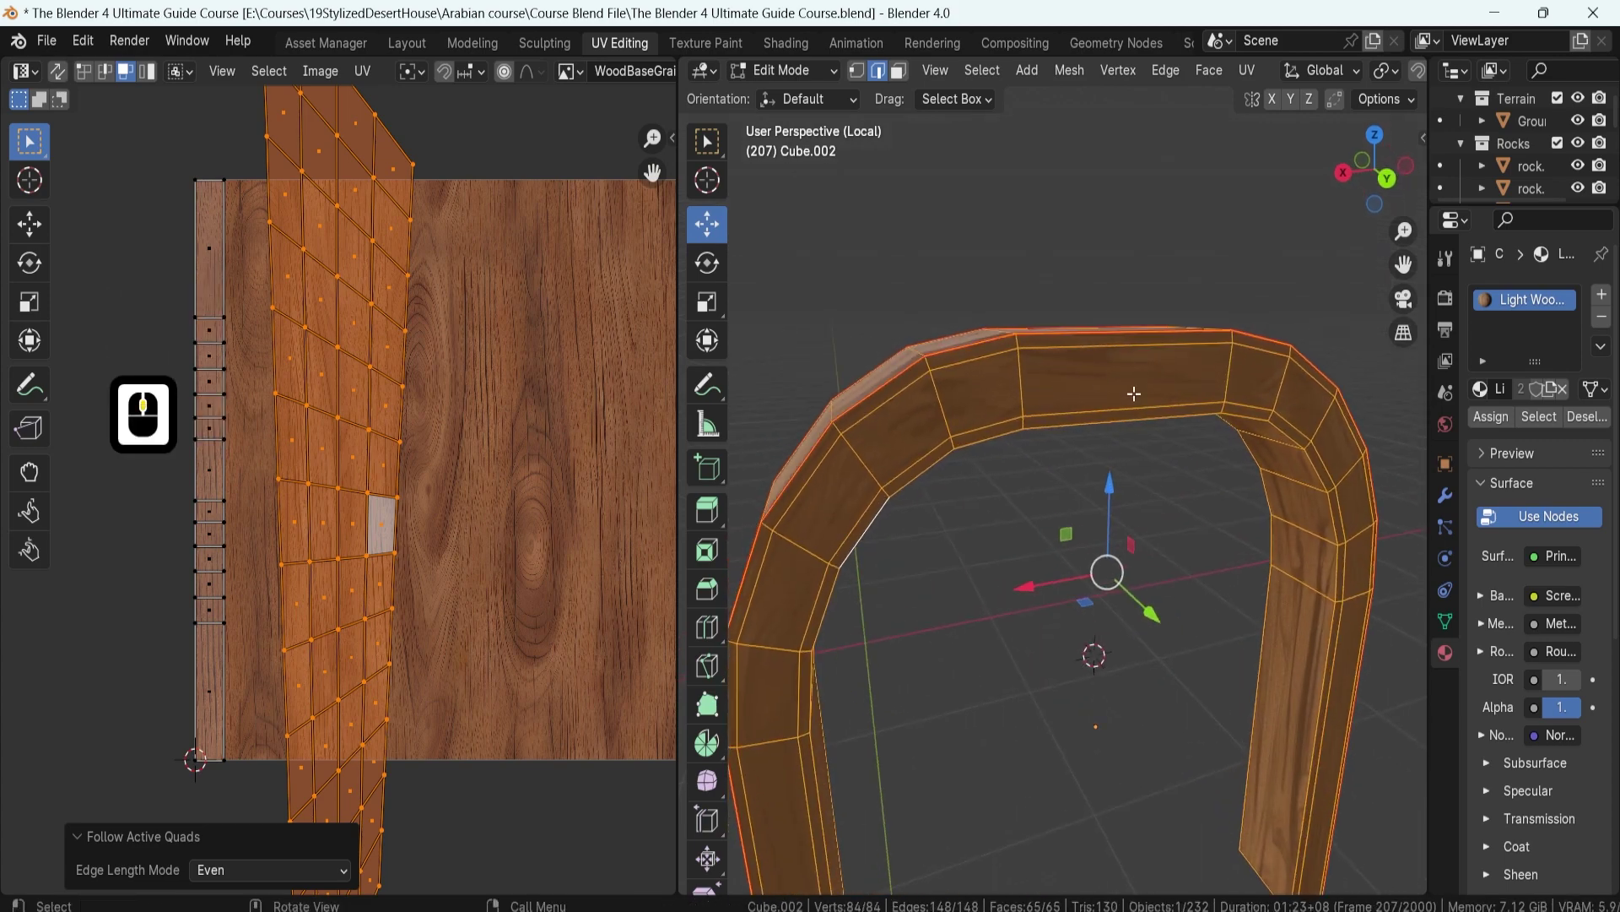
- Make a slanted quad near the island's lower end the active face, keeping the rest of the curved UV island selected
left_click(352, 519, "shift")
middle_click_drag(343, 570, 391, 323, "shift")
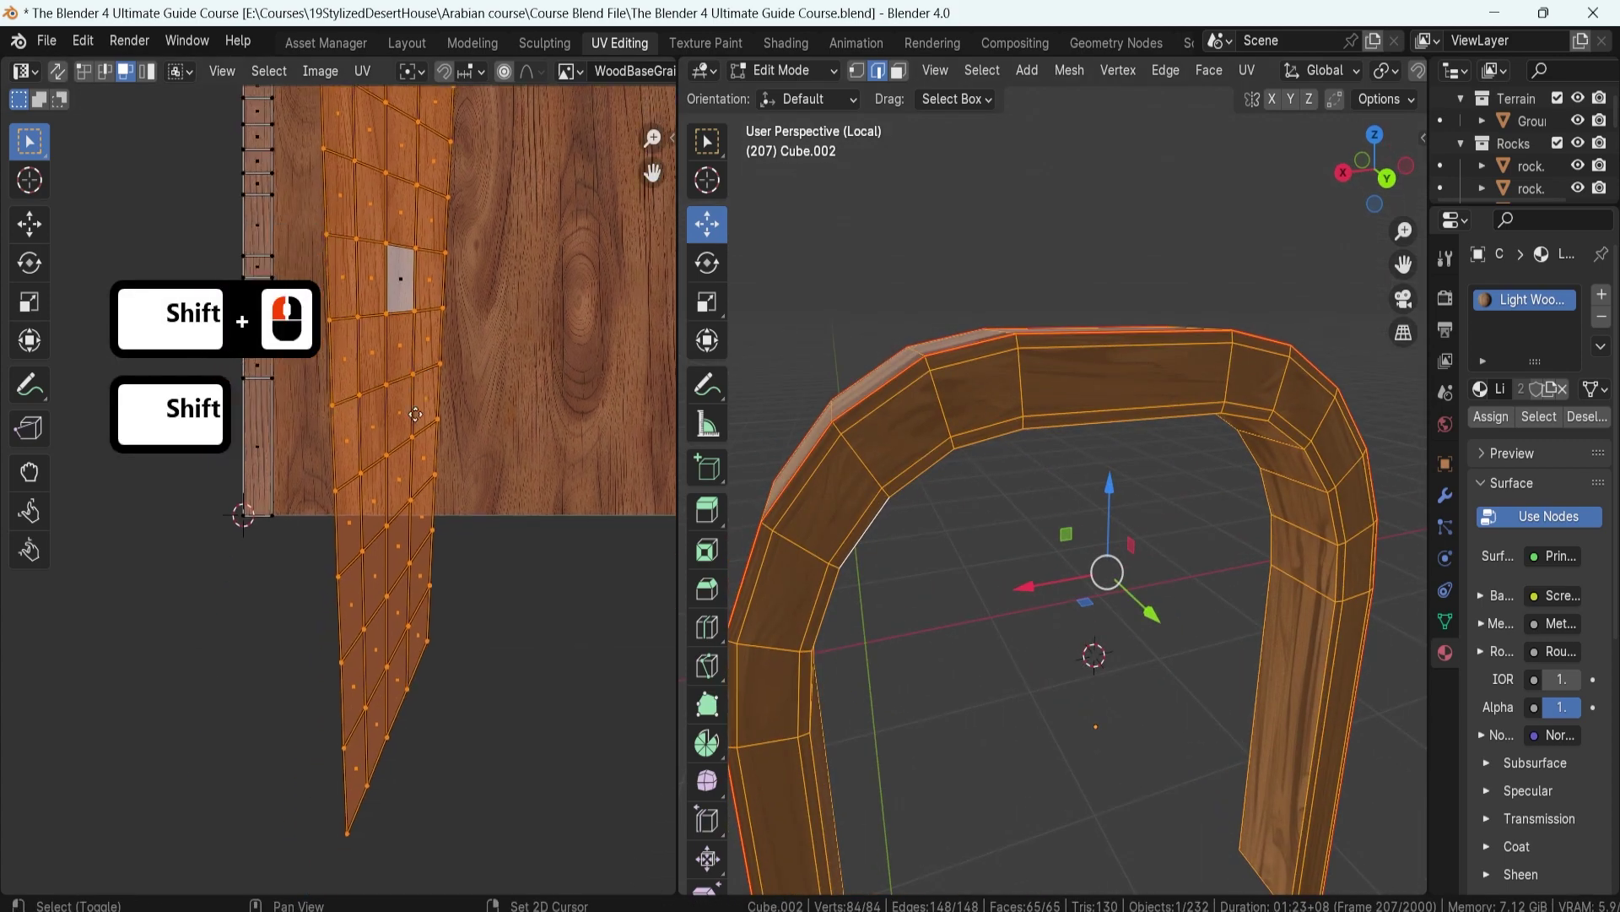
left_click(380, 731, "shift")
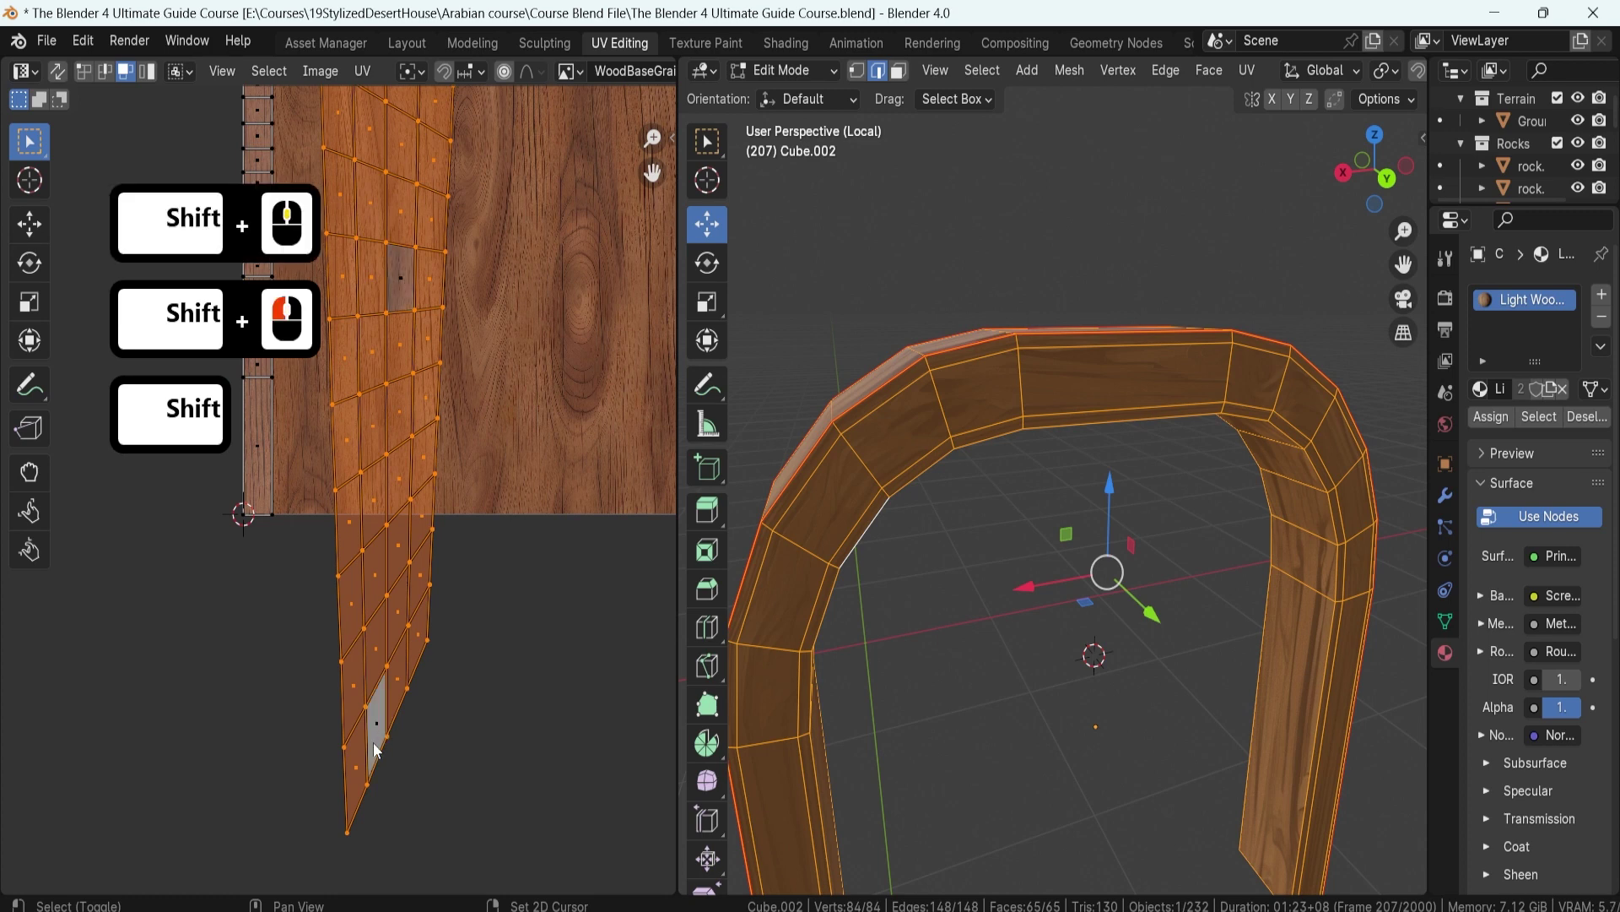
left_click(378, 719, "shift")
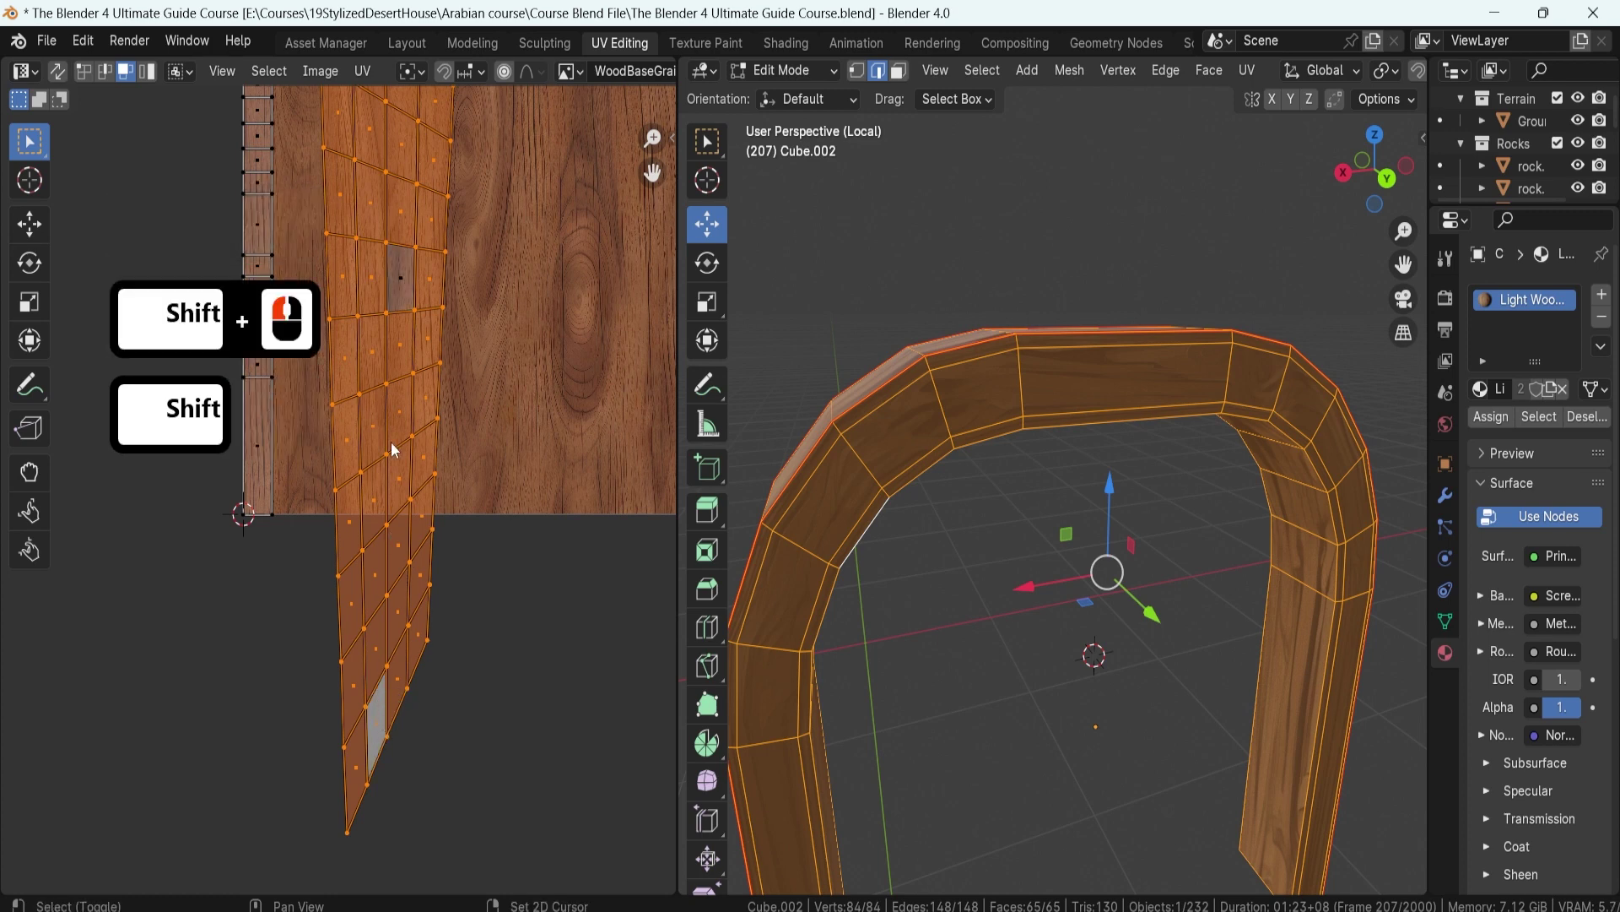
left_click(414, 279, "shift")
left_click(376, 723, "shift")
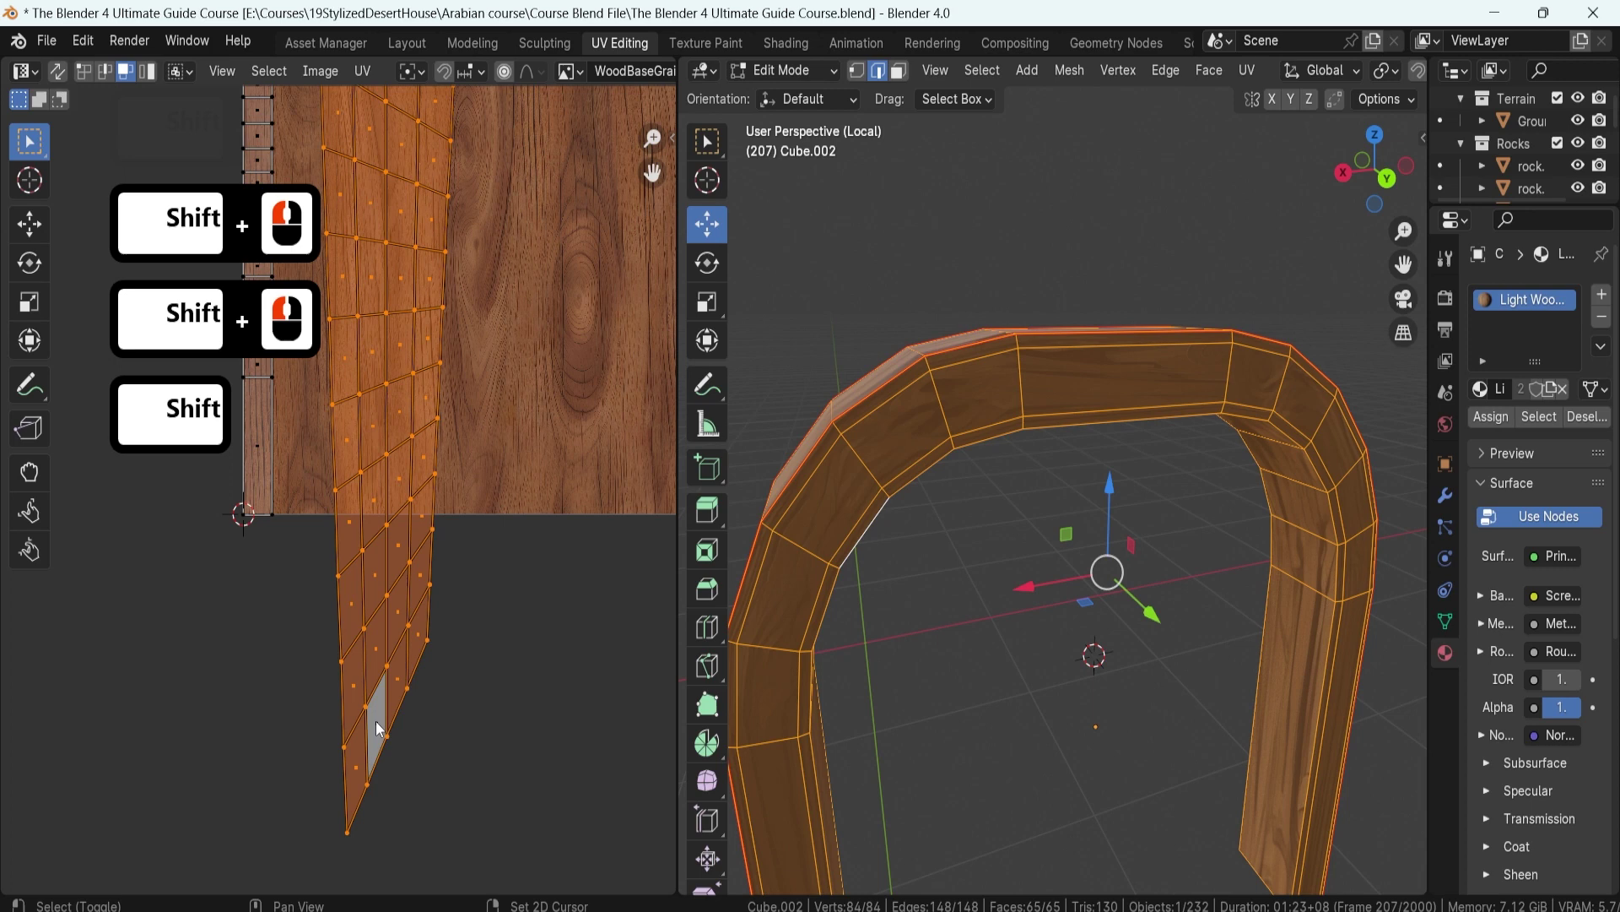
- Run Follow Active Quads from the slanted lower quad with the Even edge length mode
key("u")
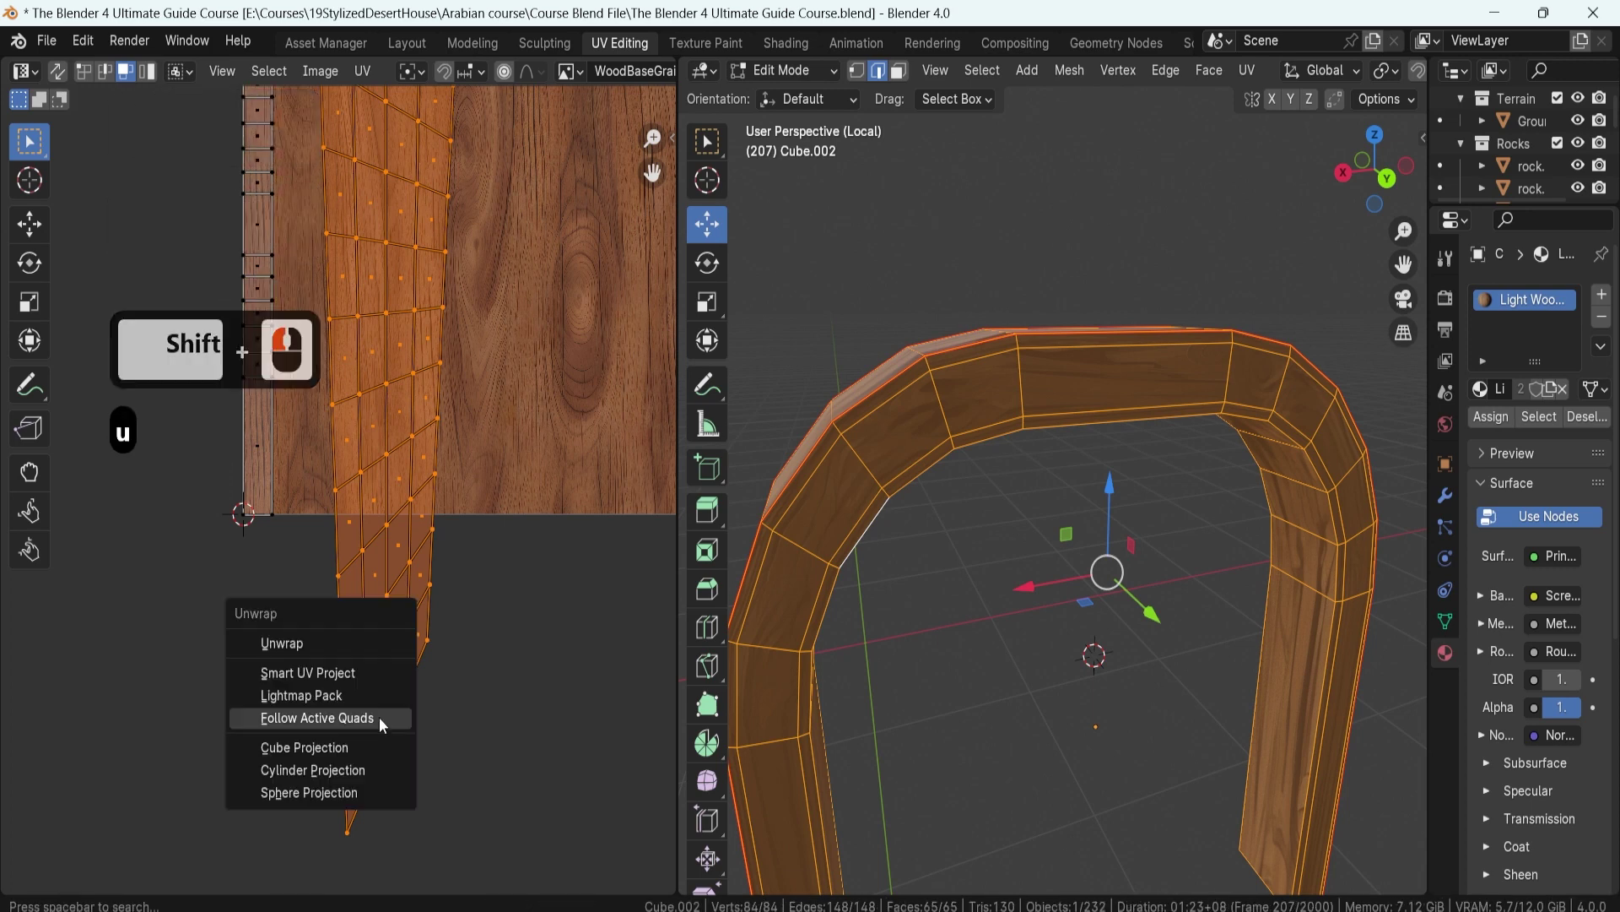
left_click(380, 718)
left_click(381, 783)
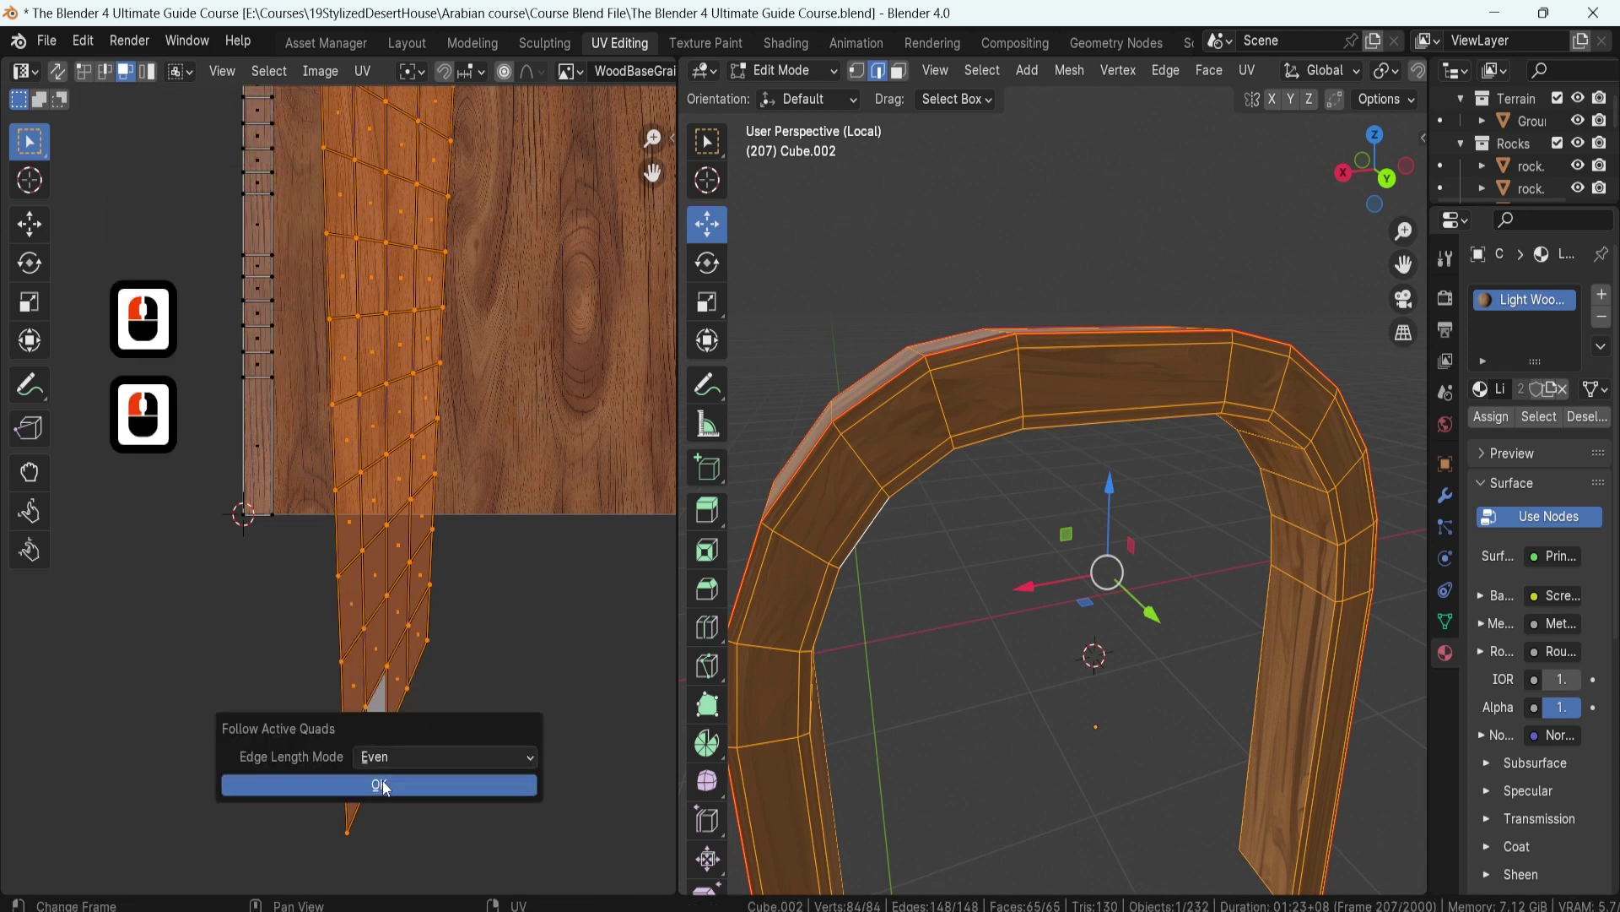
scroll(387, 743, "down", 4)
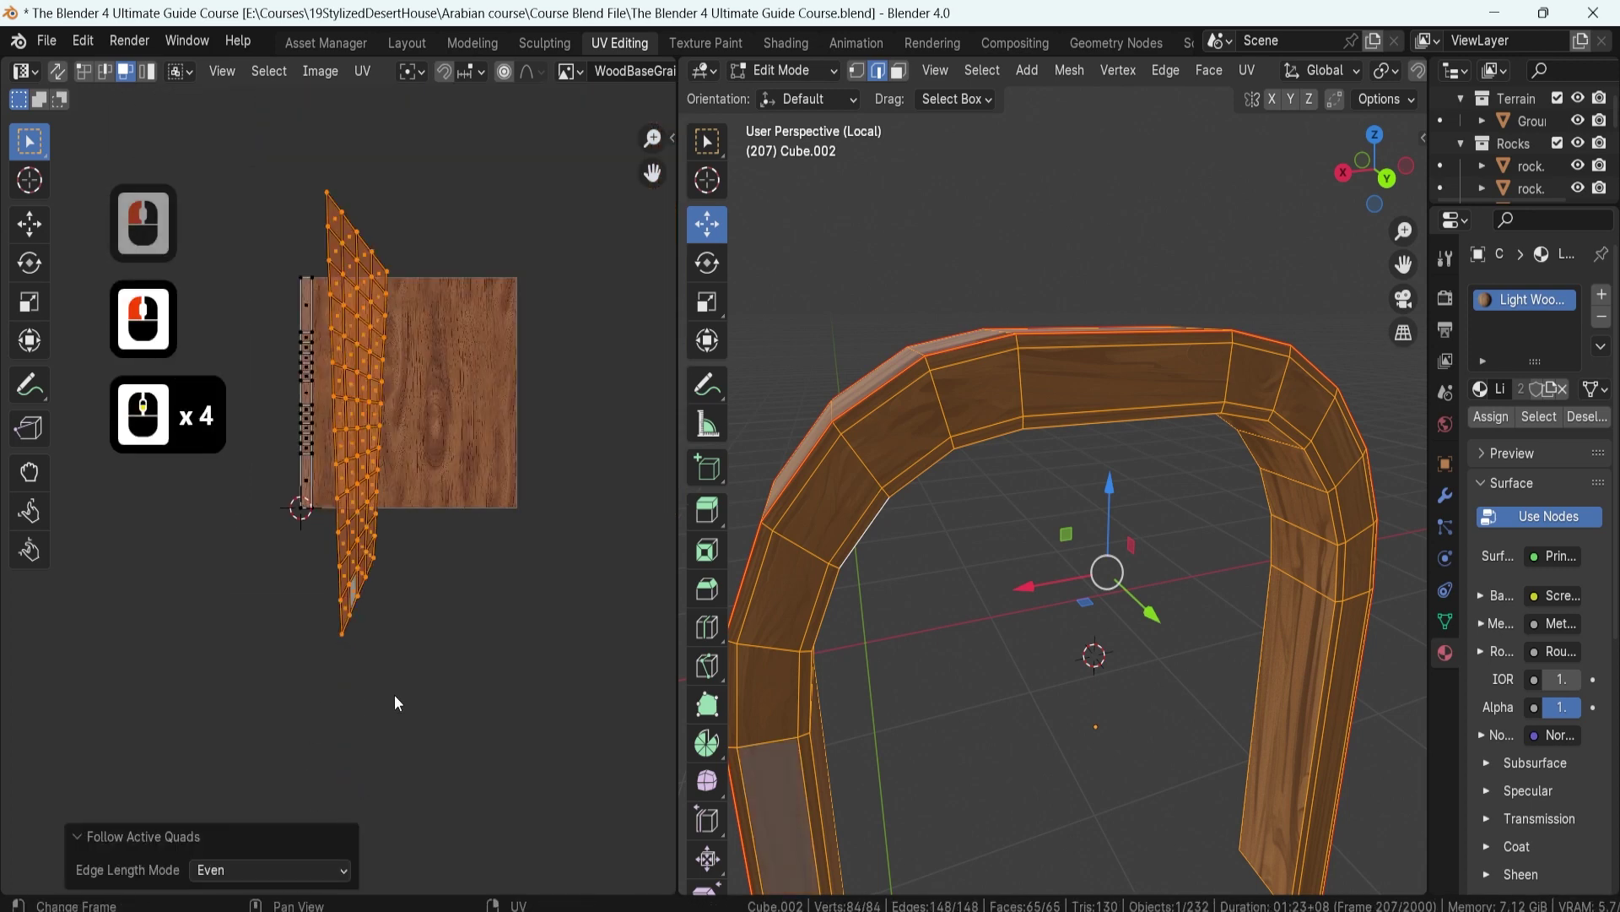
- Try the Length and Length Average edge length modes for the slanted lower quad, ending on Even
left_click(256, 872)
left_click(256, 815)
scroll(355, 572, "up", 5)
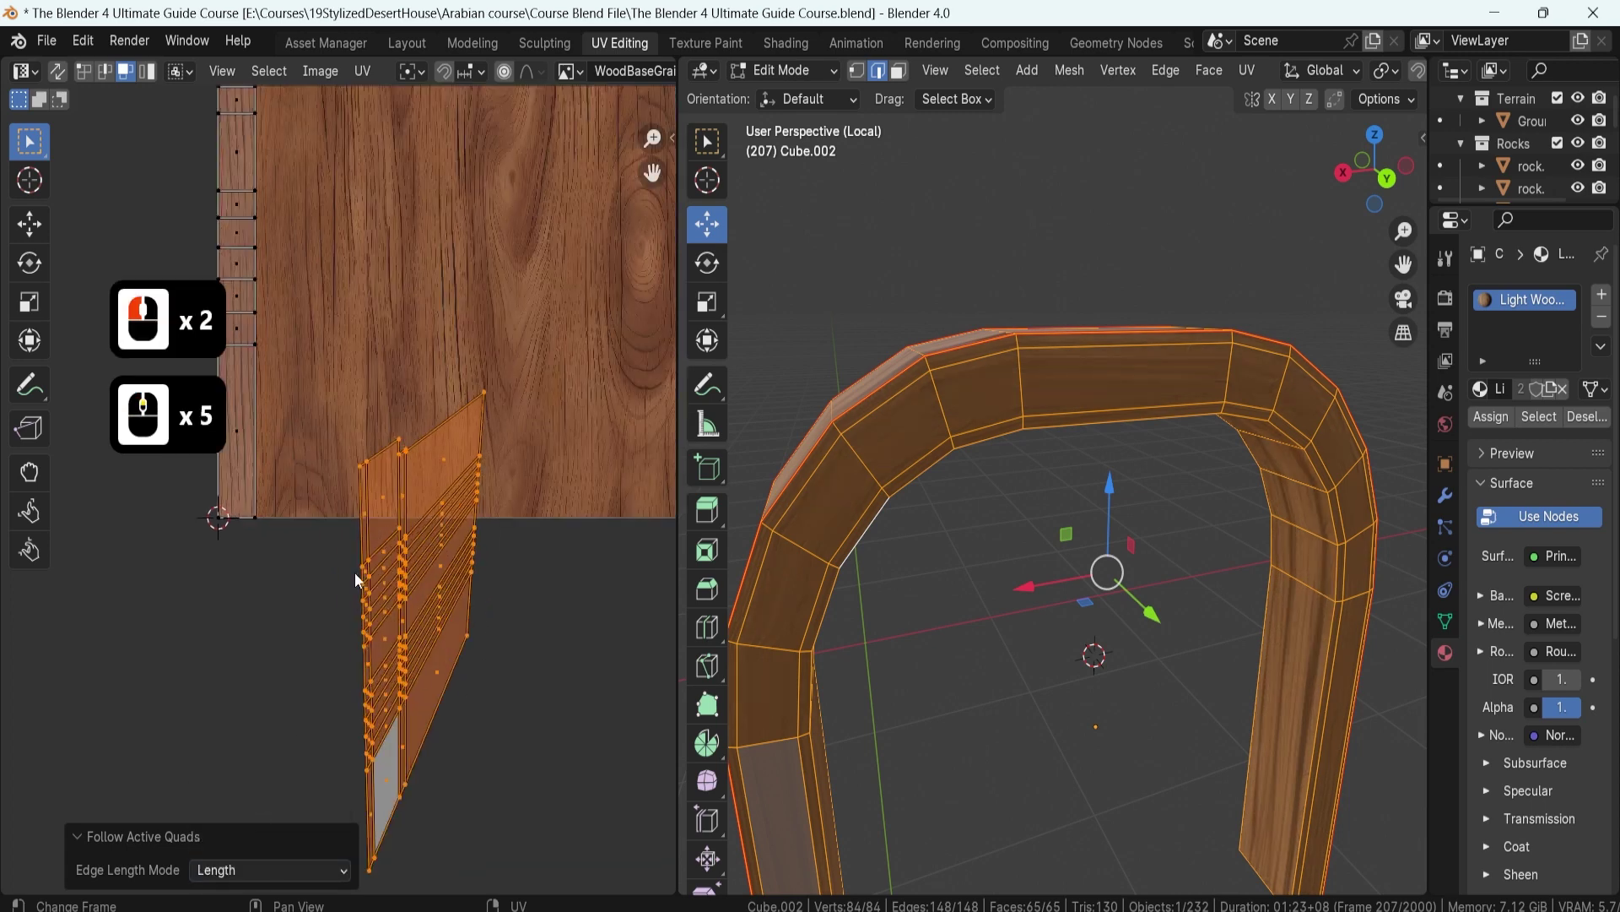
left_click(286, 864)
left_click(277, 844)
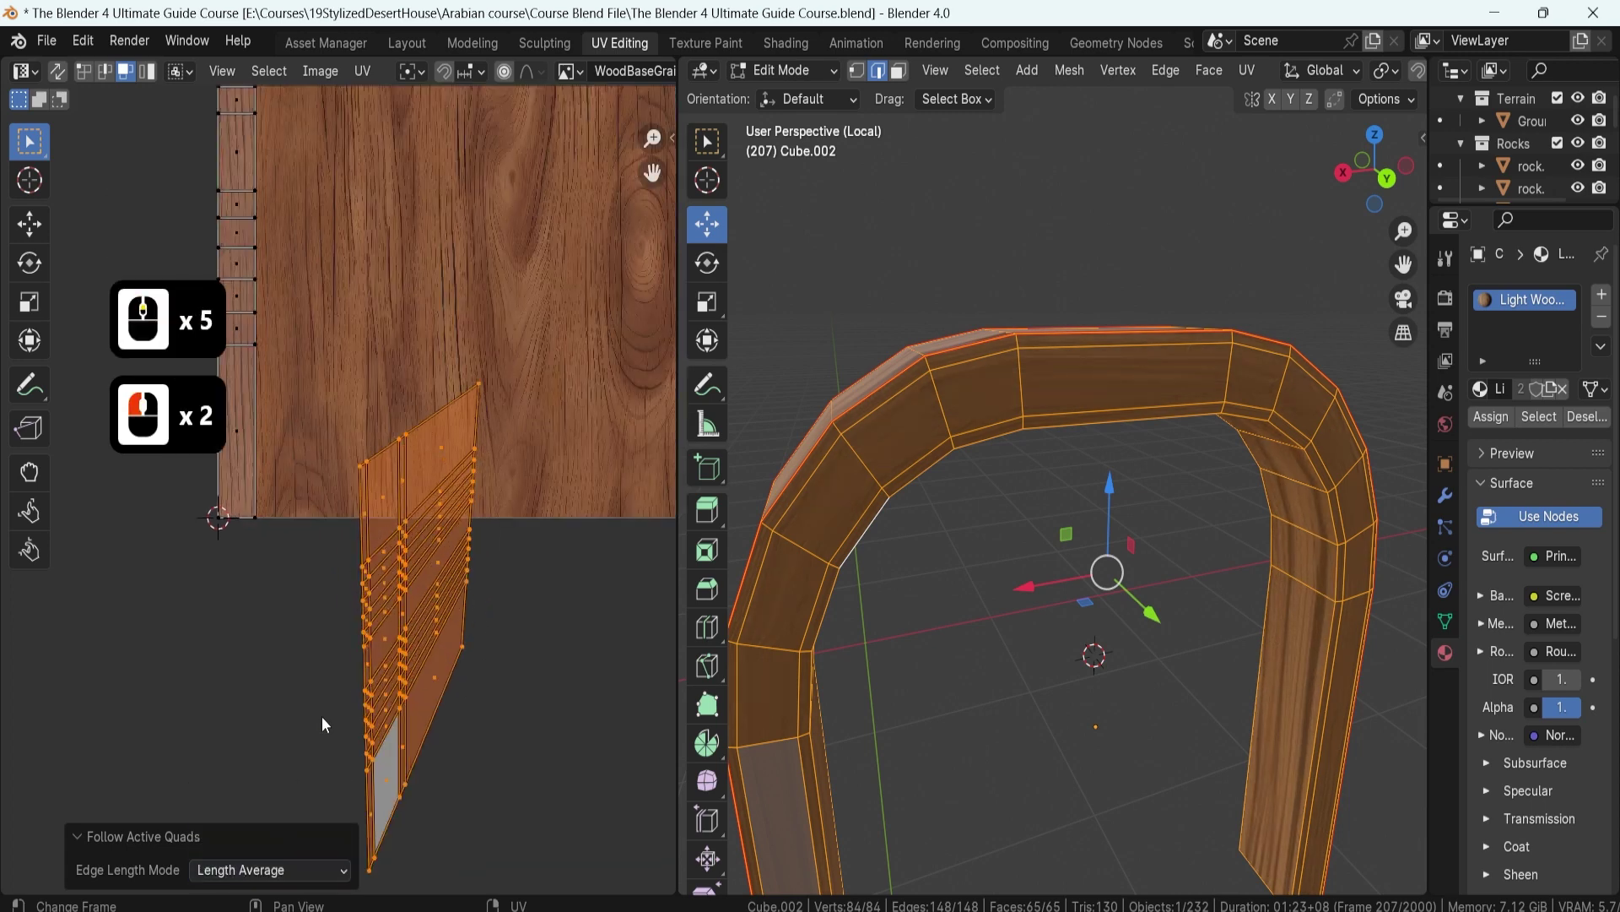
left_click(265, 865)
left_click(247, 796)
scroll(365, 561, "down", 5)
scroll(364, 561, "up", 3)
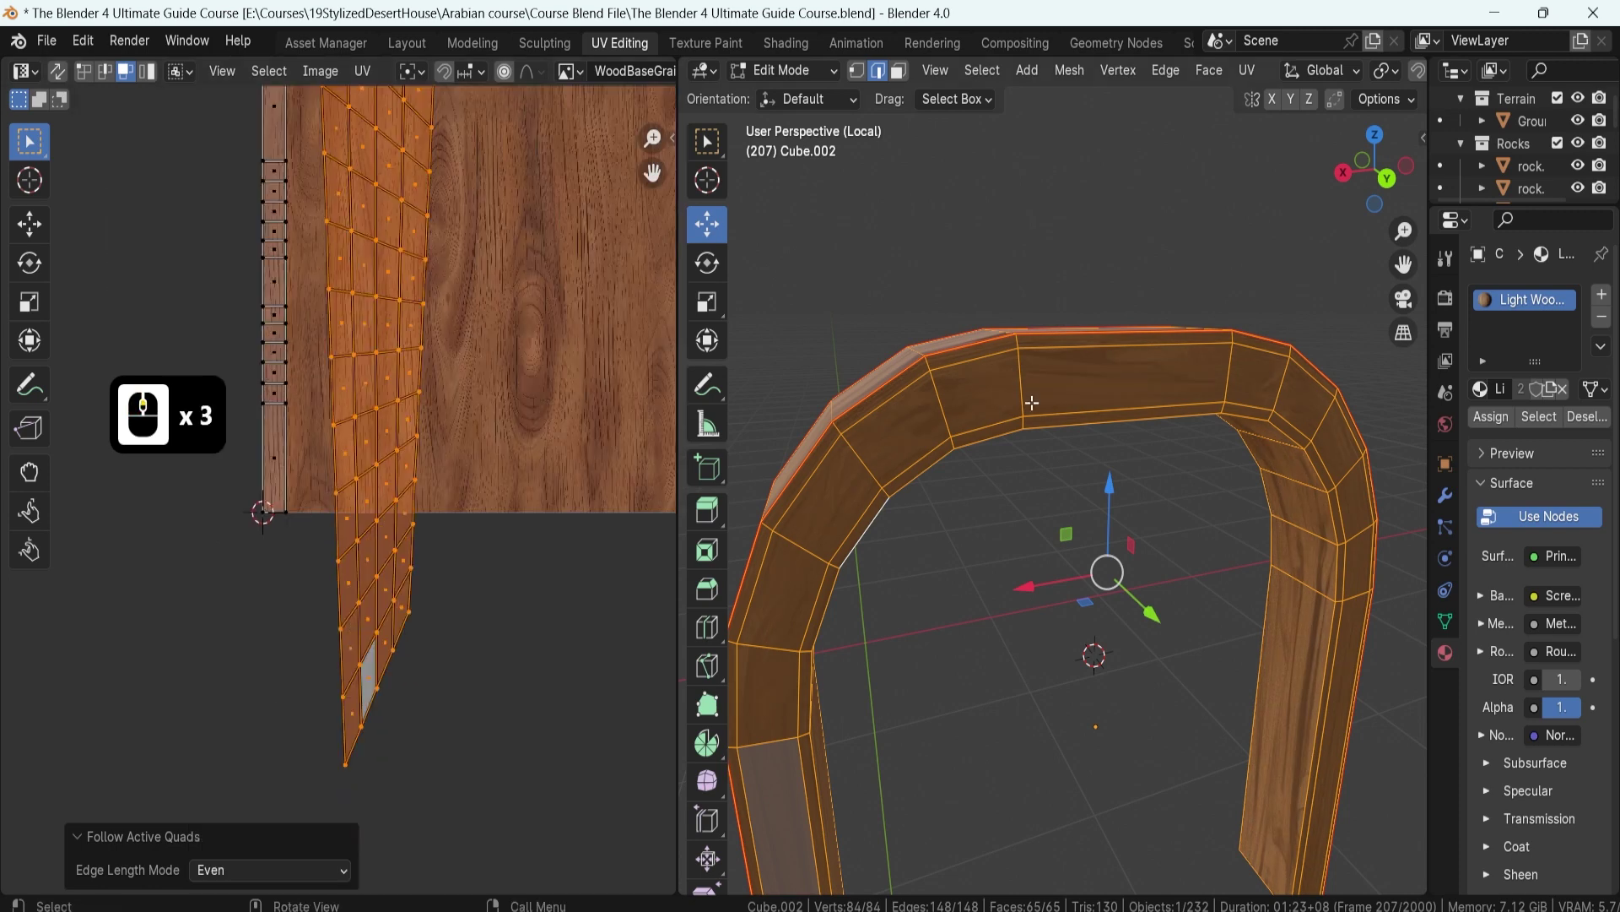
- In face select mode, make the arch's front top-centre face active on the model while keeping the other island faces selected
left_click(1076, 384, "shift")
left_click(1086, 383, "shift")
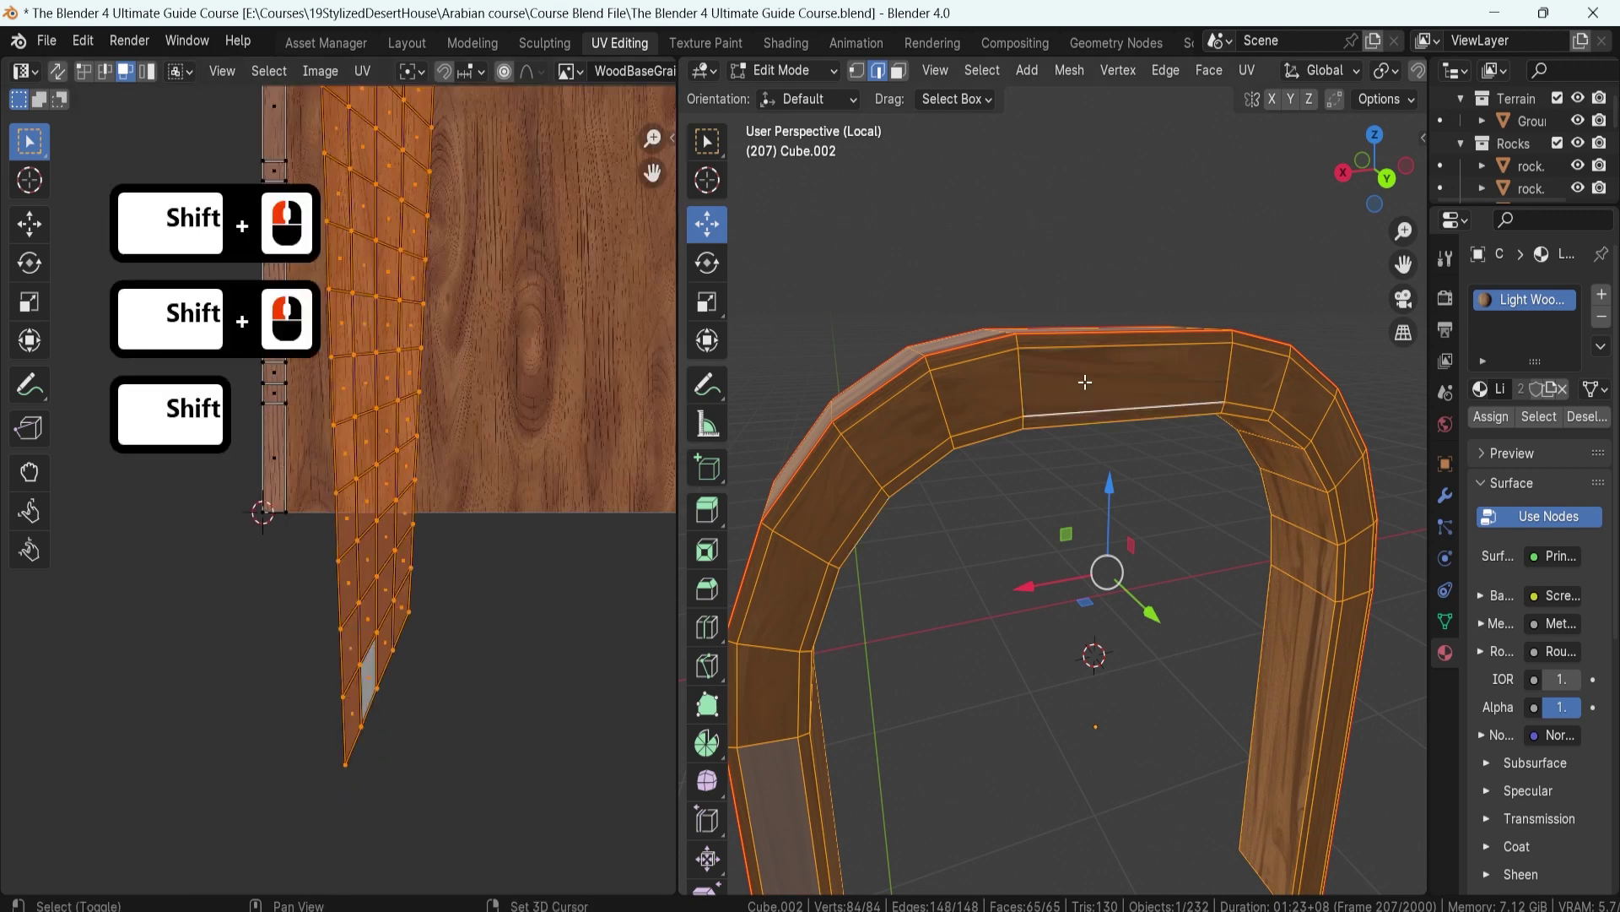
key("3")
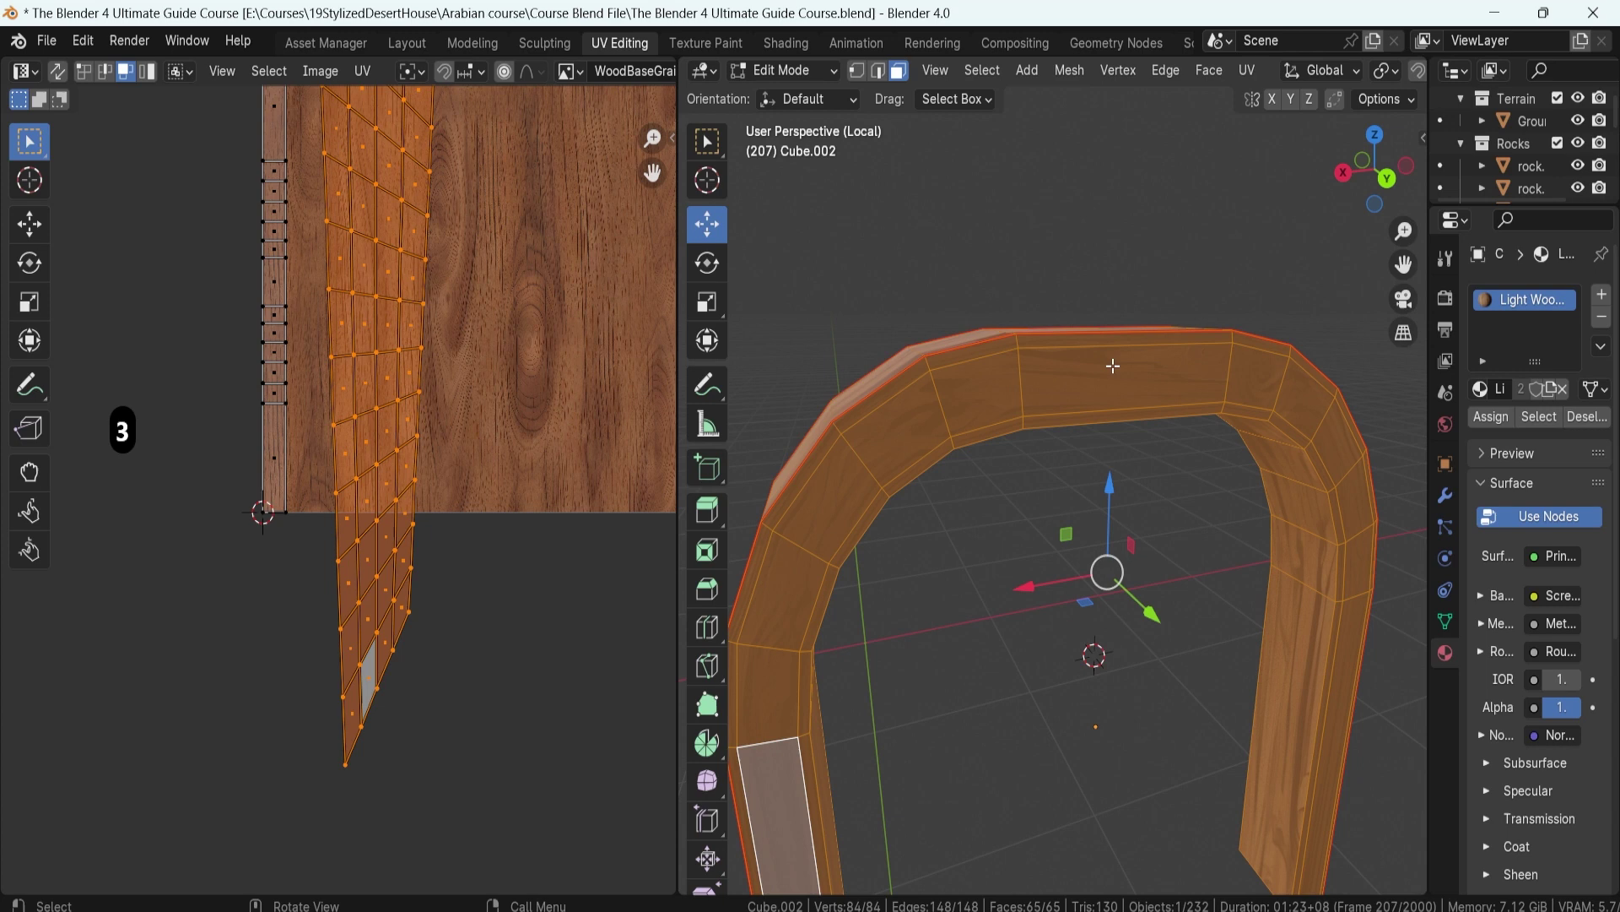
left_click(1088, 376)
left_click(1089, 375)
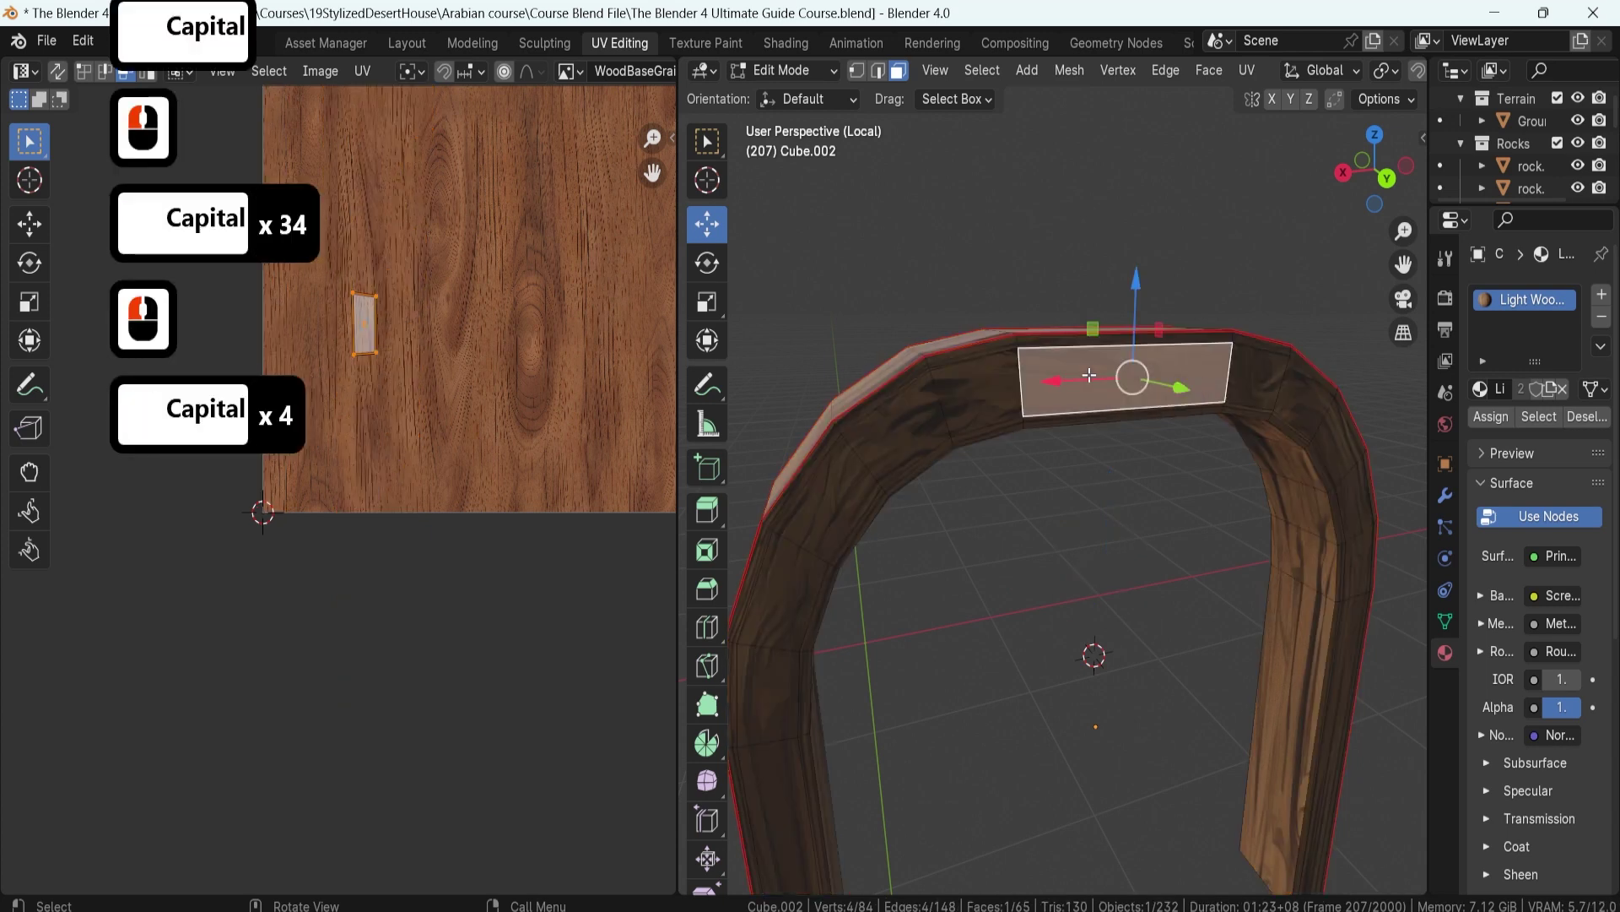
key("ctrl+z")
key("ctrl+z")
left_click(1085, 385, "shift")
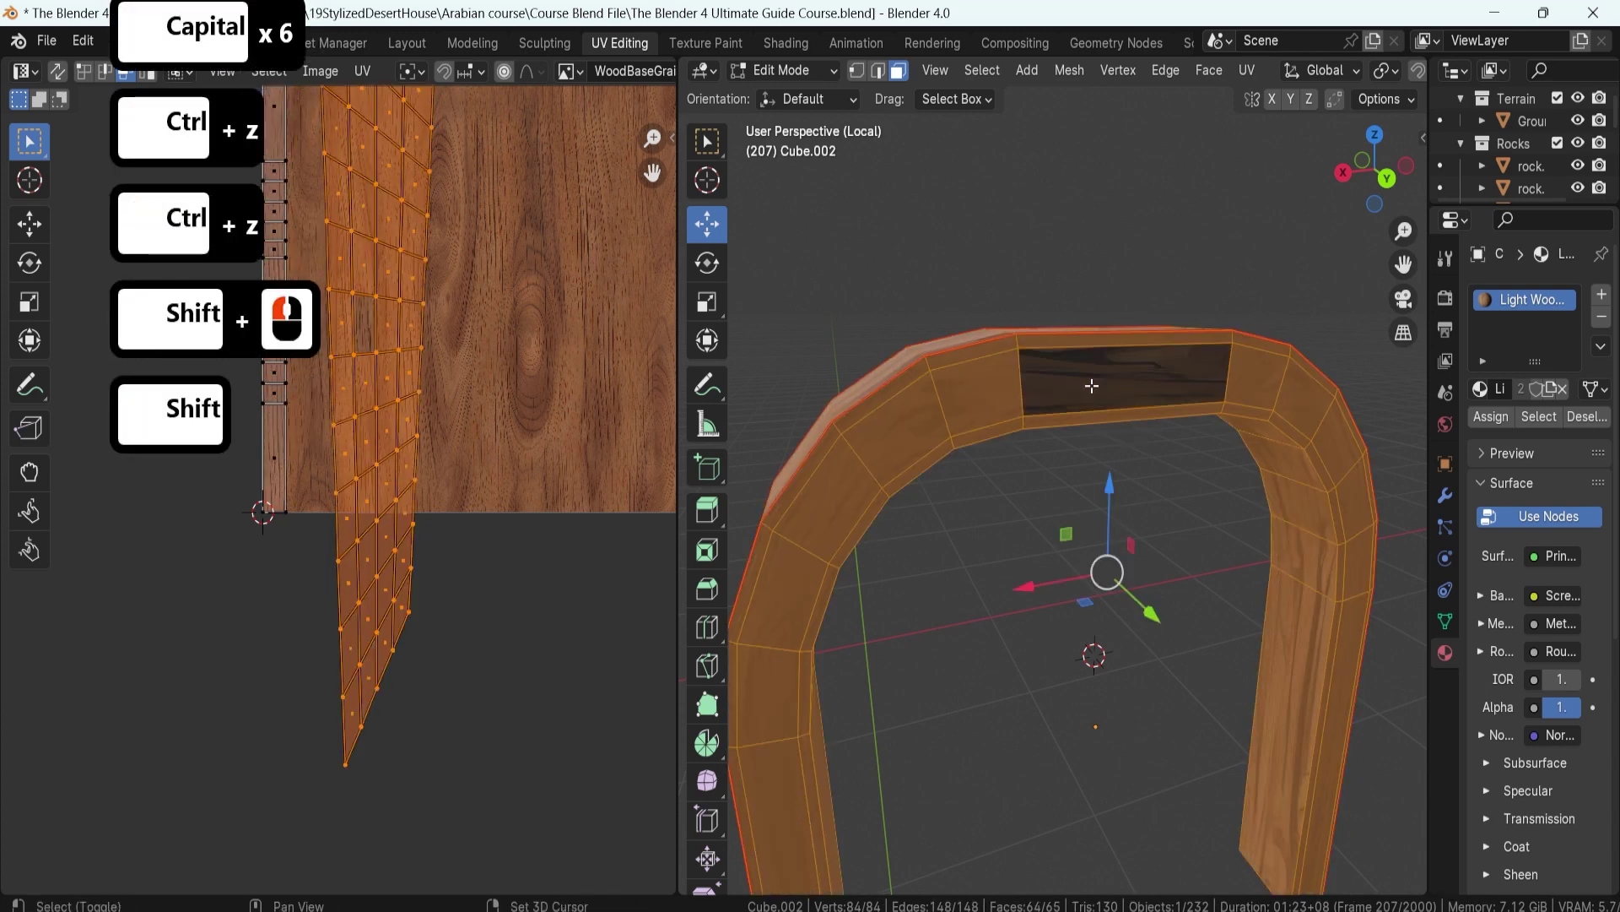
left_click(1071, 380, "shift")
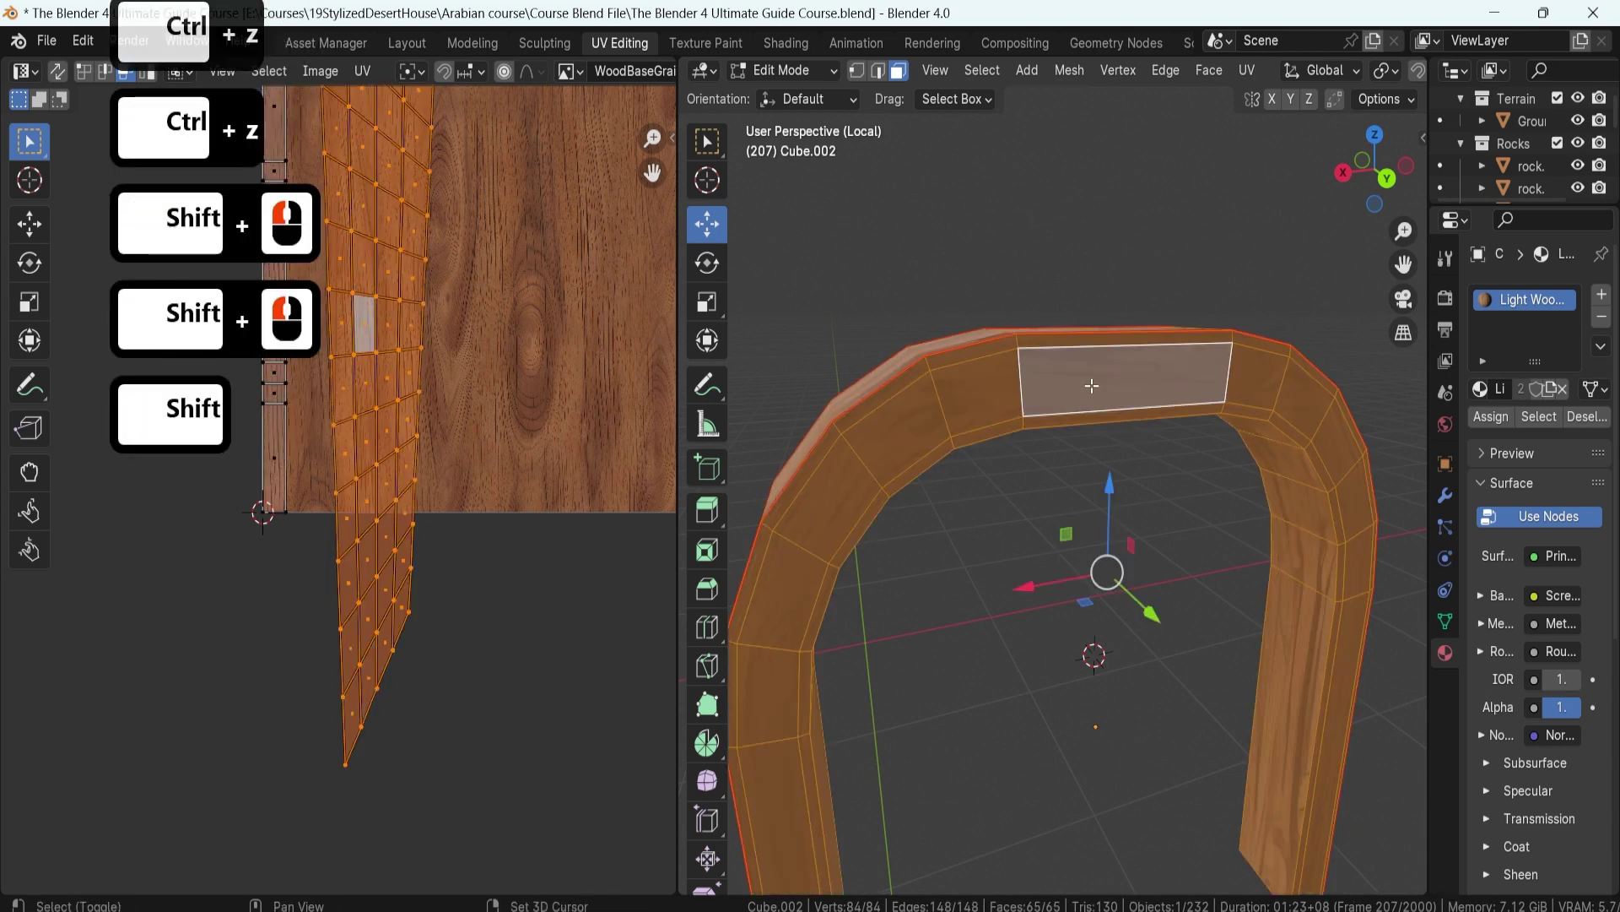
- Run Follow Active Quads from the top-centre face and set its edge length mode to Length
key("u")
left_click(387, 322)
left_click(388, 386)
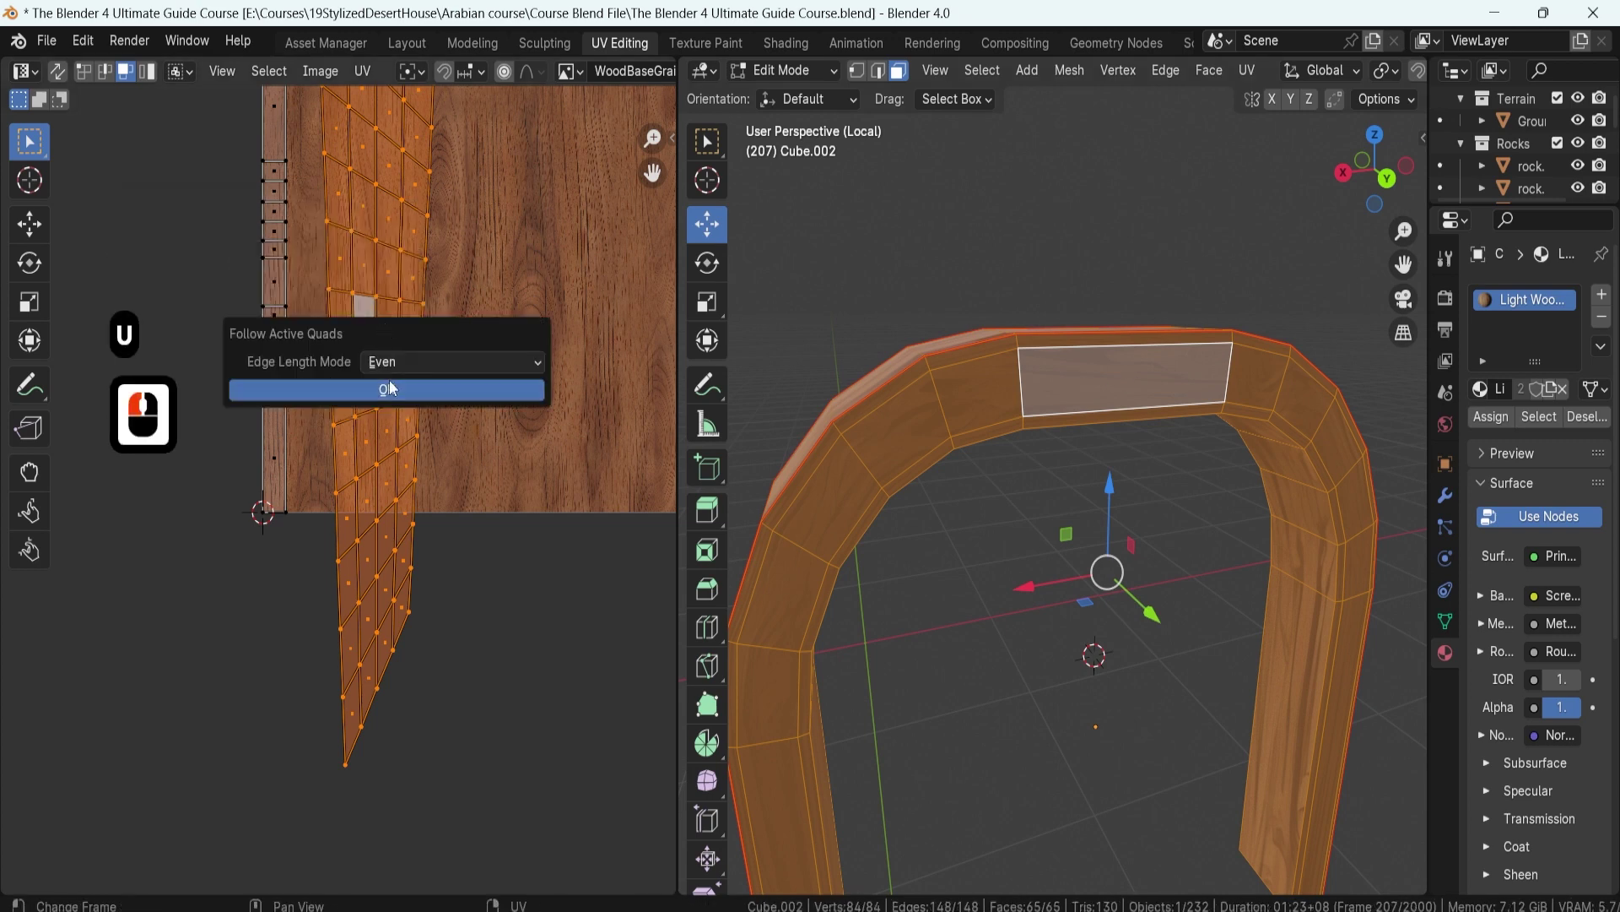
left_click(216, 871)
left_click(238, 822)
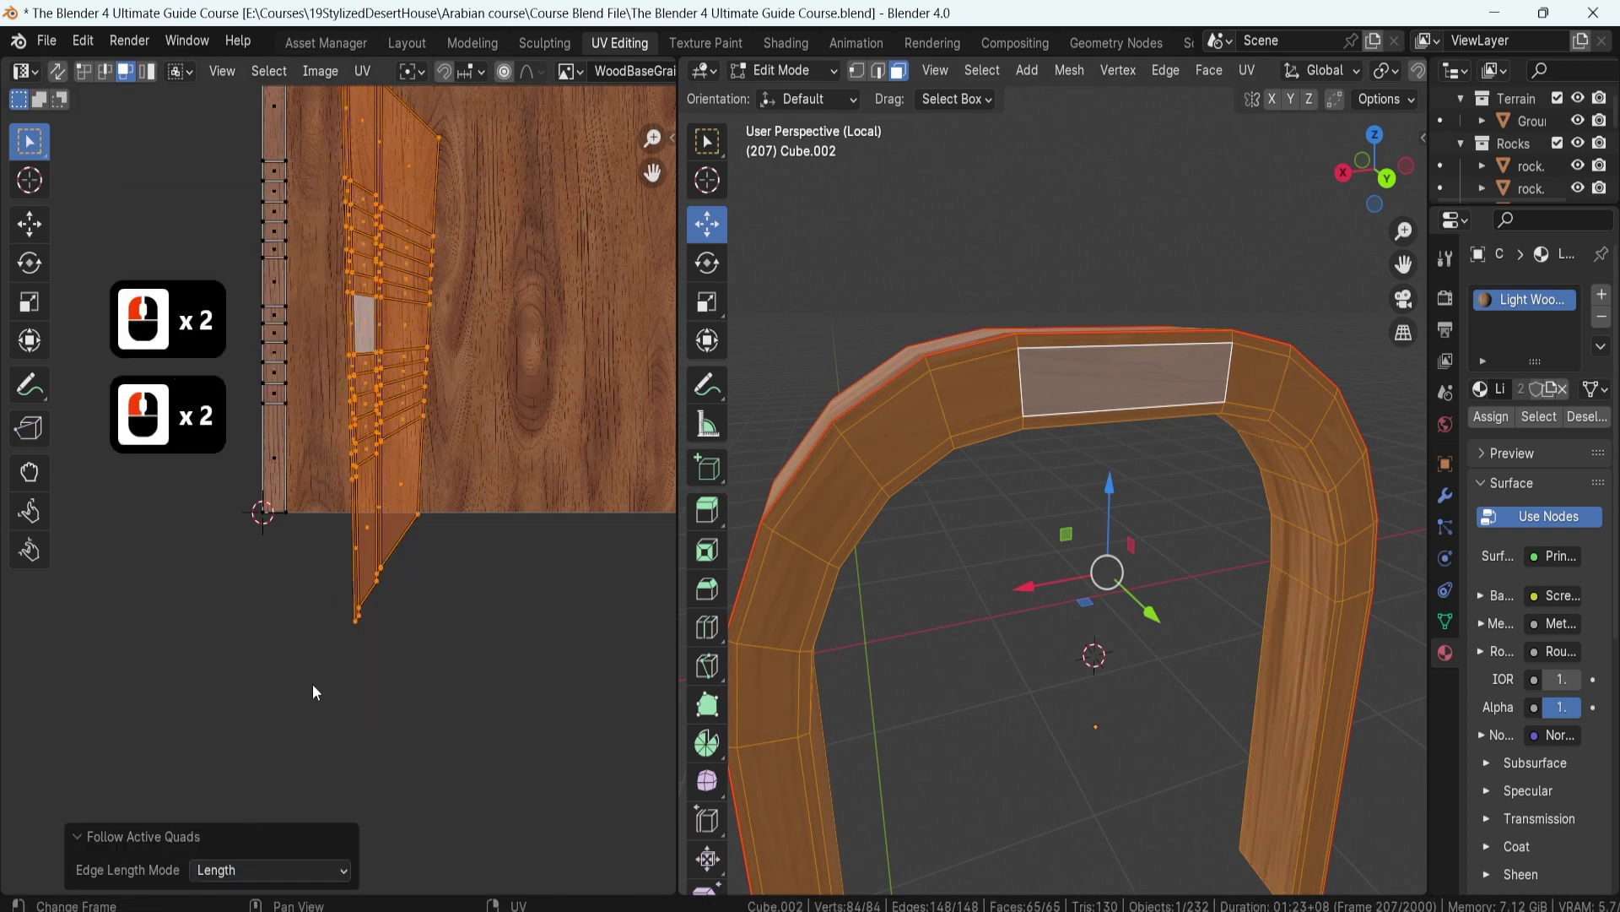
- Examine the straightened UV island up close and the resulting wood grain along the arch's curve in Object Mode
middle_click_drag(402, 302, 408, 405, "shift")
middle_click_drag(989, 417, 941, 390)
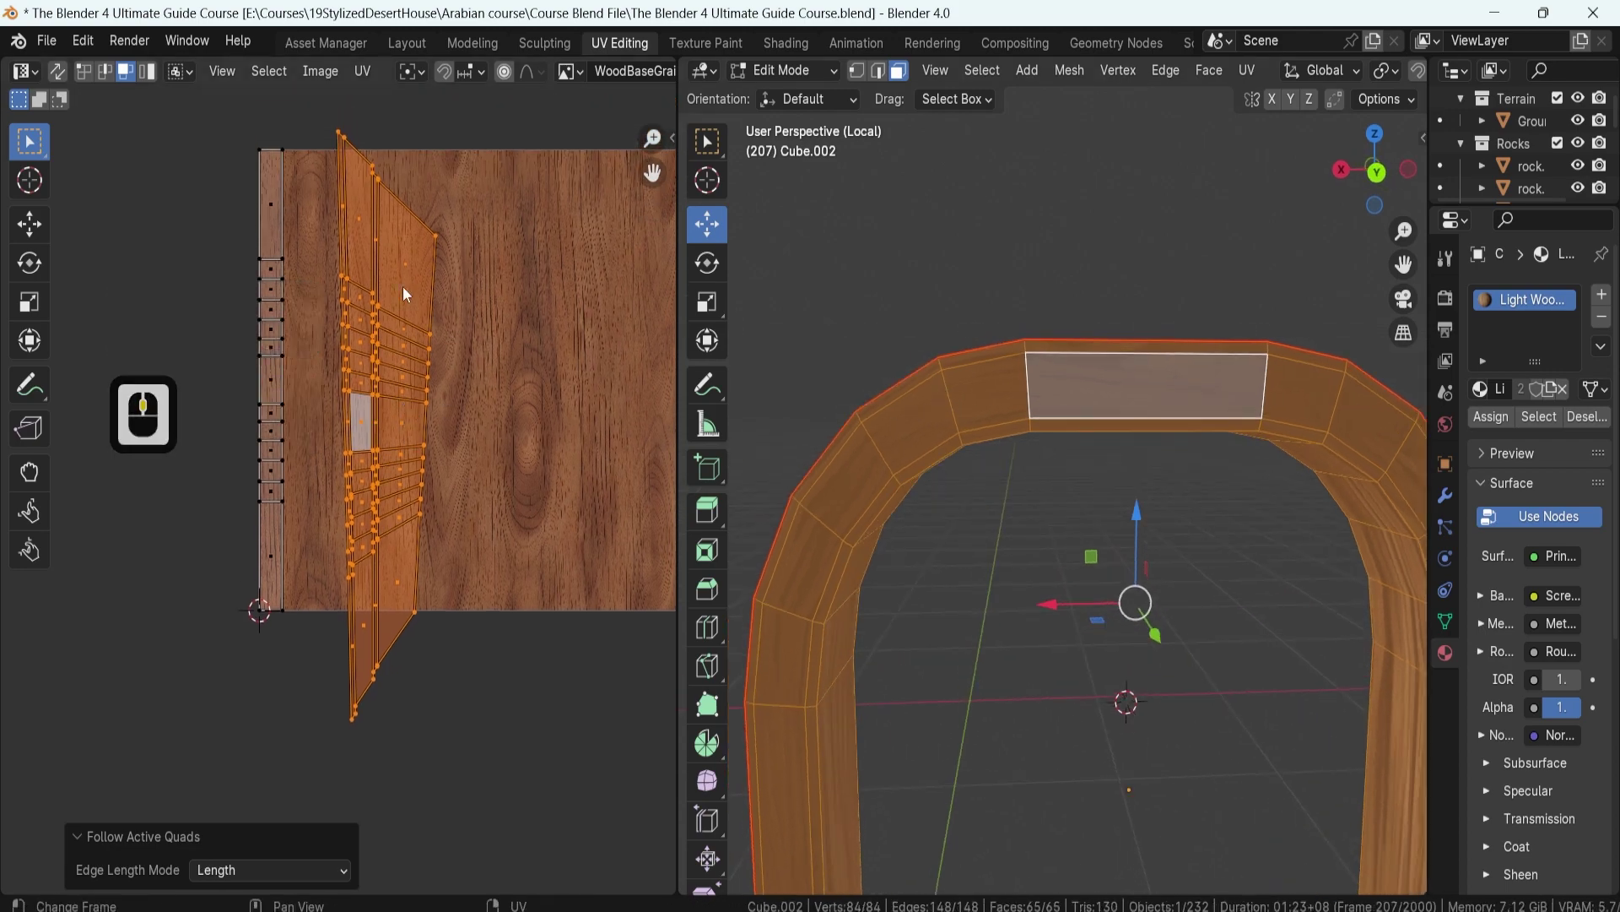
scroll(383, 188, "up", 2)
scroll(336, 444, "up", 4)
middle_click_drag(337, 416, 503, 397, "shift")
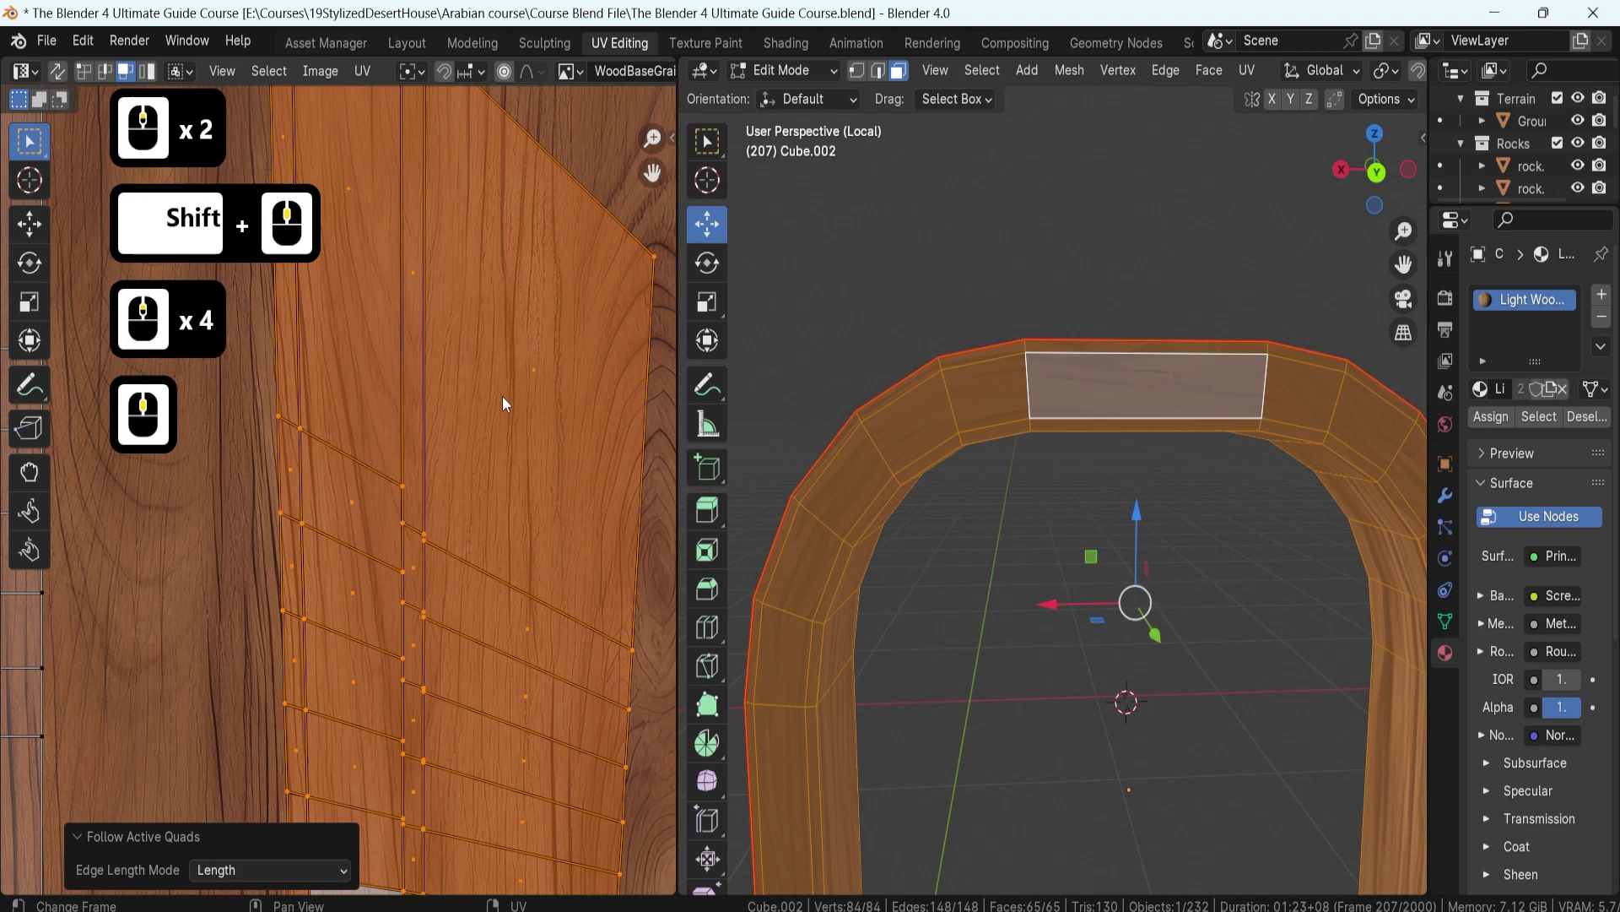
scroll(503, 396, "down", 5)
middle_click_drag(633, 679, 597, 530, "shift")
scroll(865, 551, "down", 1)
key("Tab")
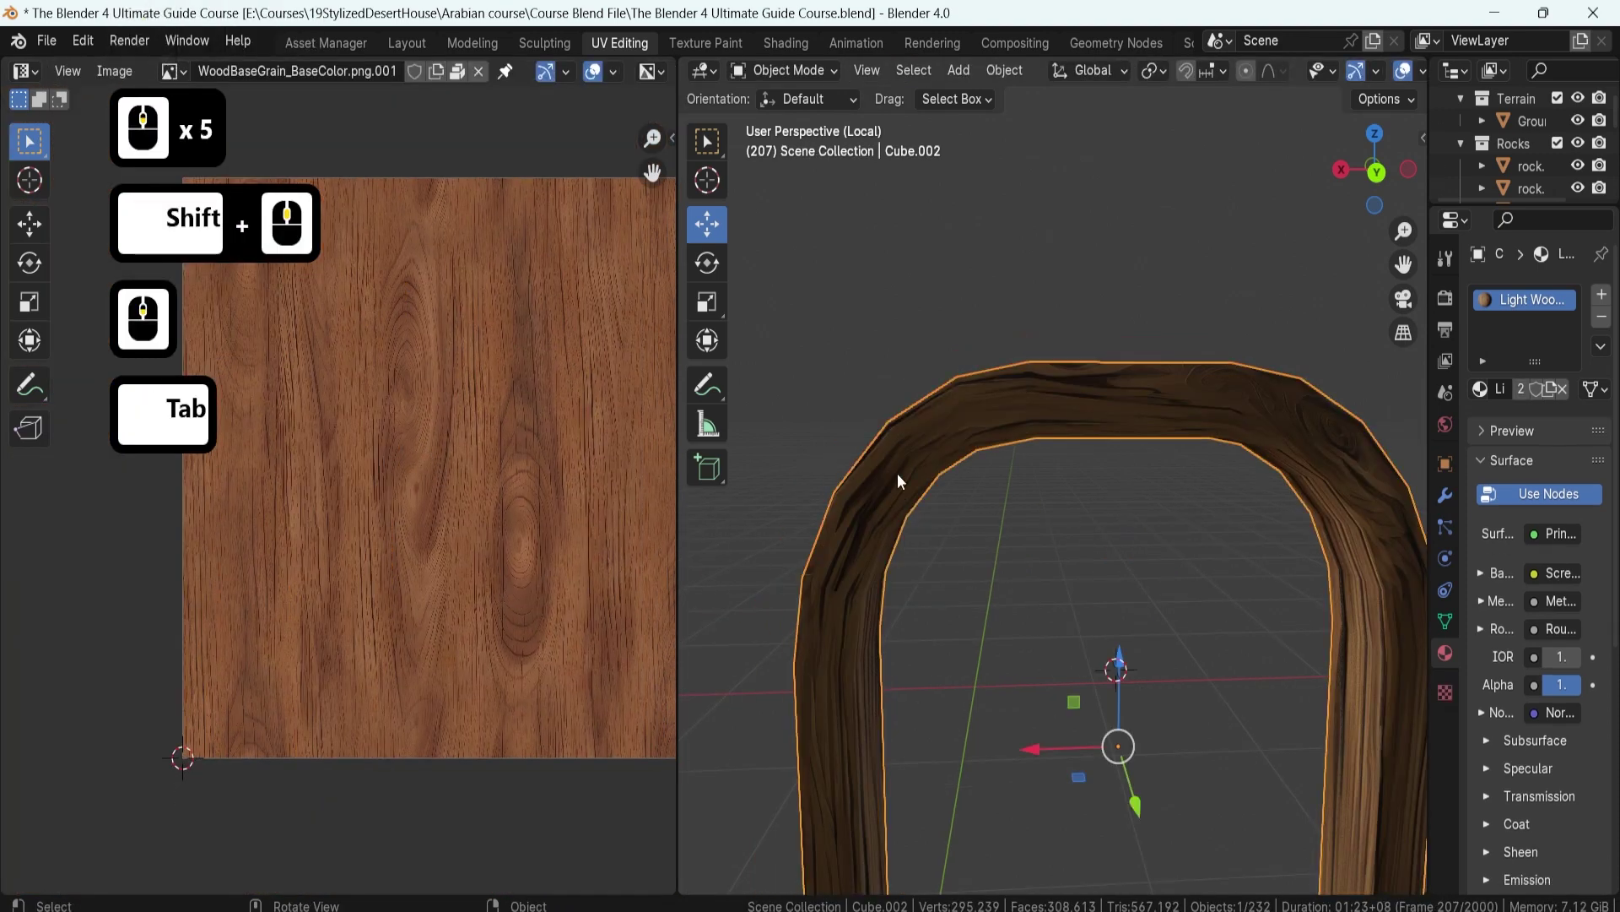
middle_click_drag(898, 473, 1089, 380)
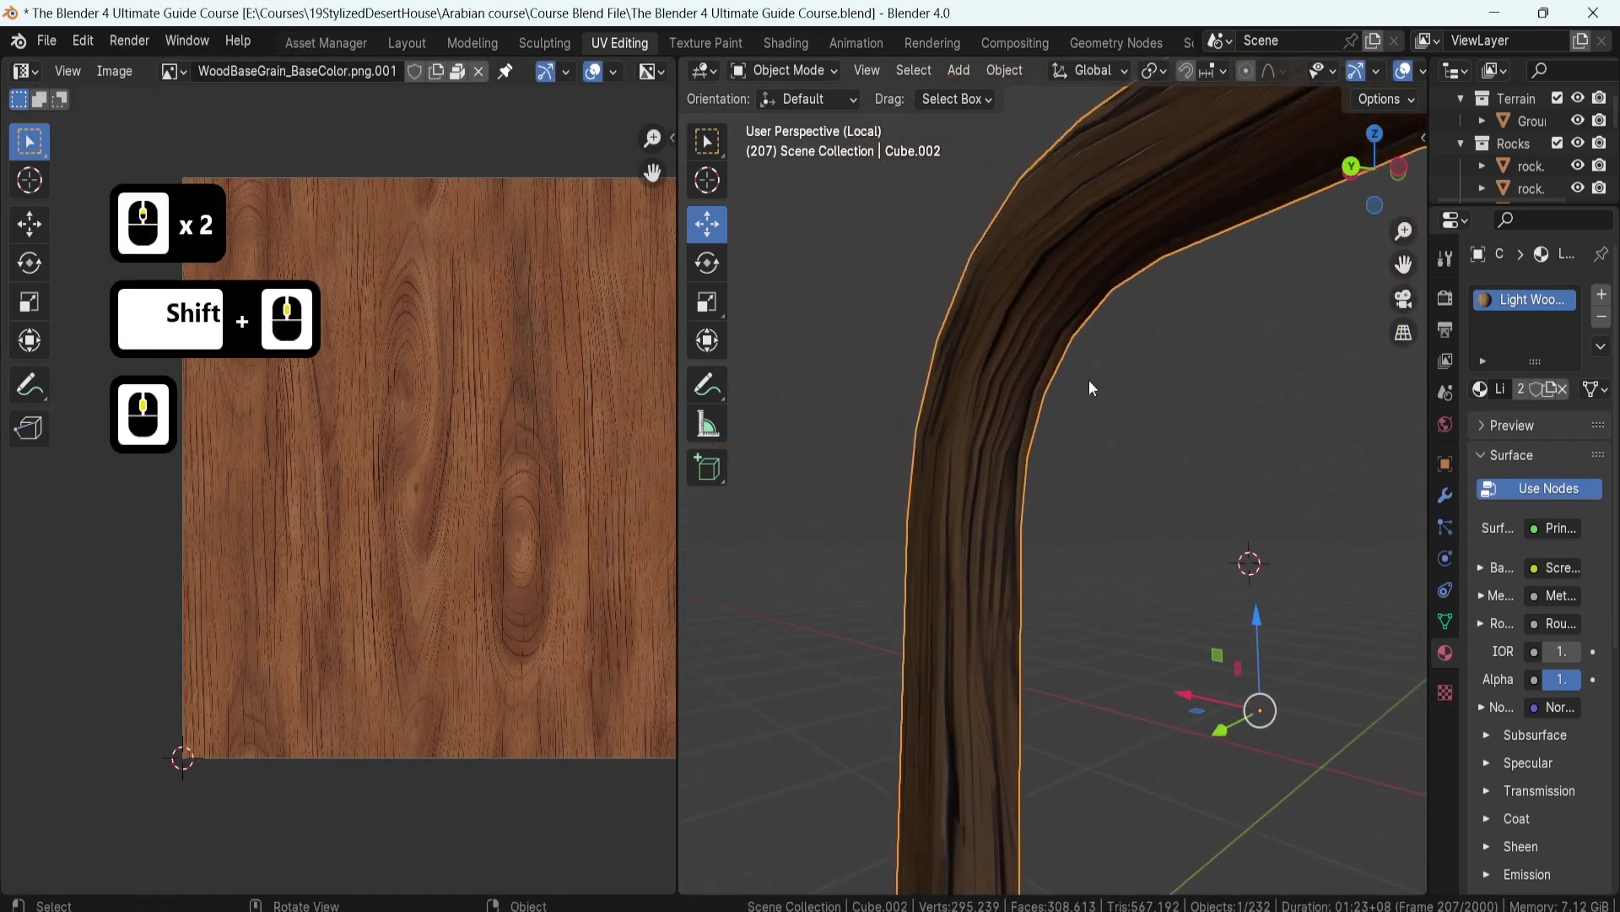
scroll(985, 500, "down", 6)
middle_click_drag(1107, 550, 938, 433)
key("Tab")
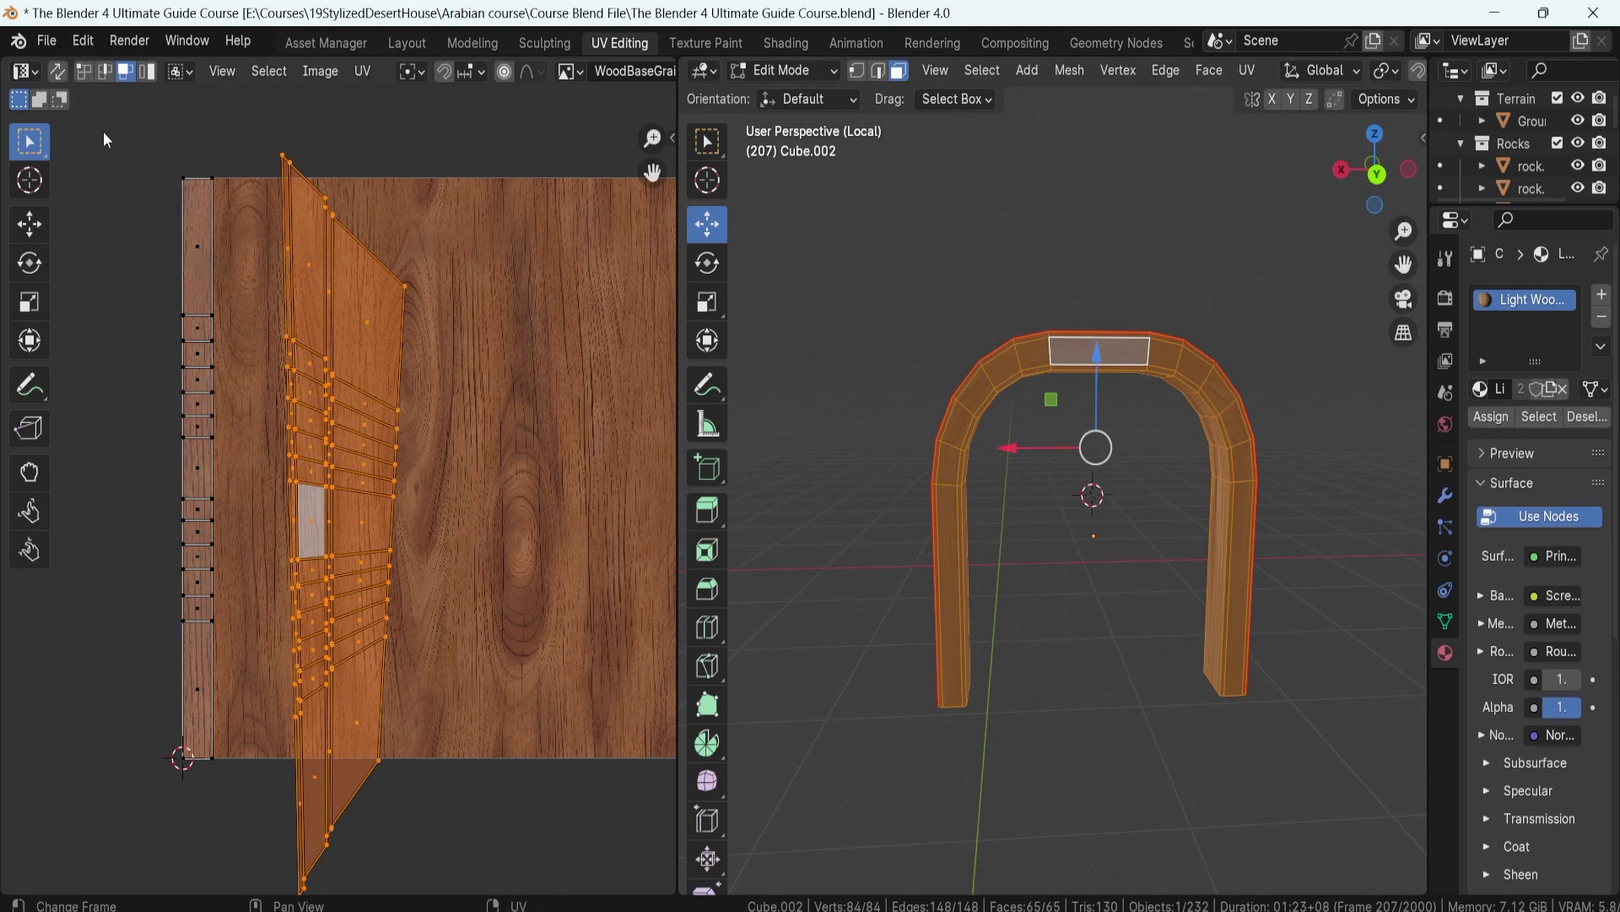
- Select all of the arch's UVs and scale them up by about 1.534
left_click_drag(85, 133, 514, 895)
key("s")
left_click(159, 622)
scroll(521, 515, "up", 4)
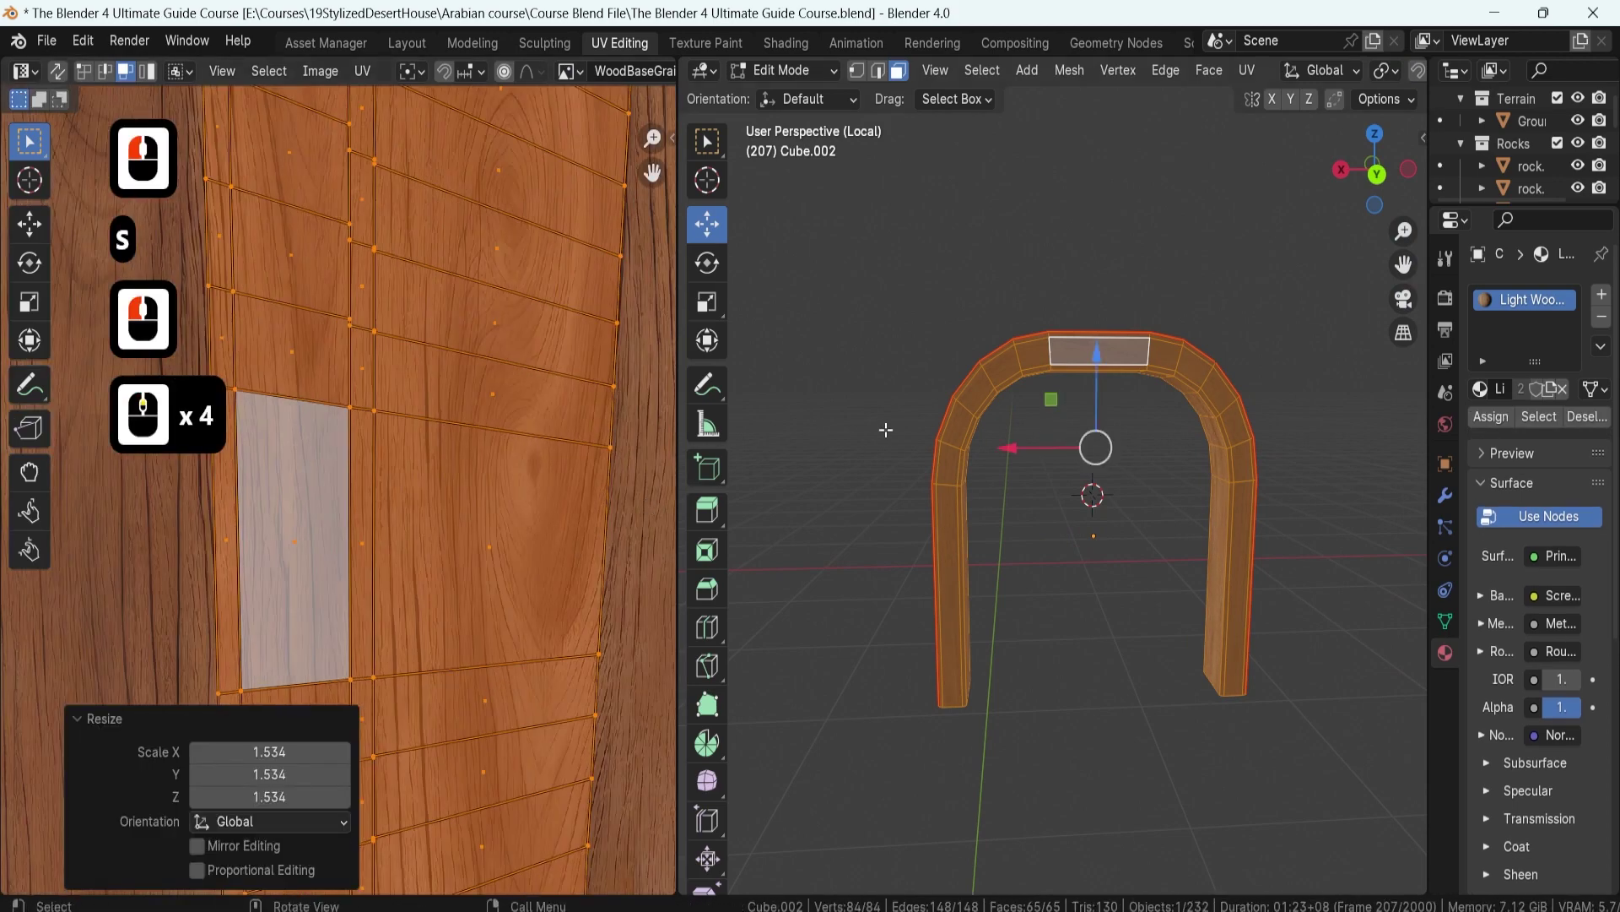
scroll(885, 429, "up", 11)
- Inspect the rescaled grain in Object Mode, exit local view and return to the Modeling workspace at the textured door arch
key("Tab")
middle_click_drag(933, 422, 878, 601)
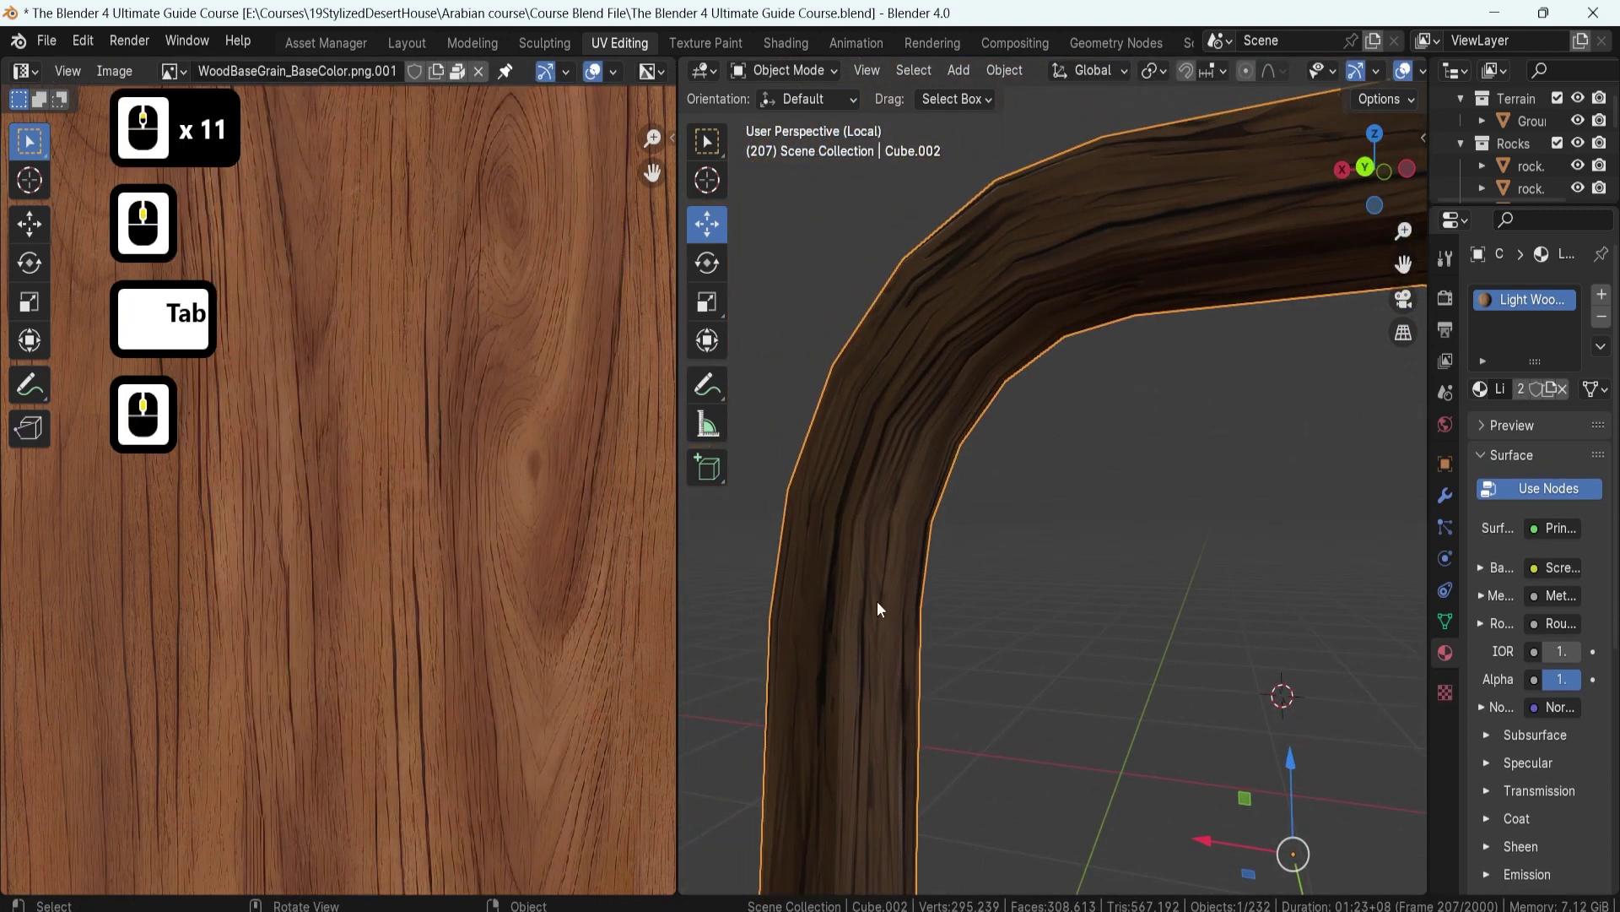
scroll(934, 359, "down", 2)
middle_click_drag(934, 359, 1080, 351, "shift")
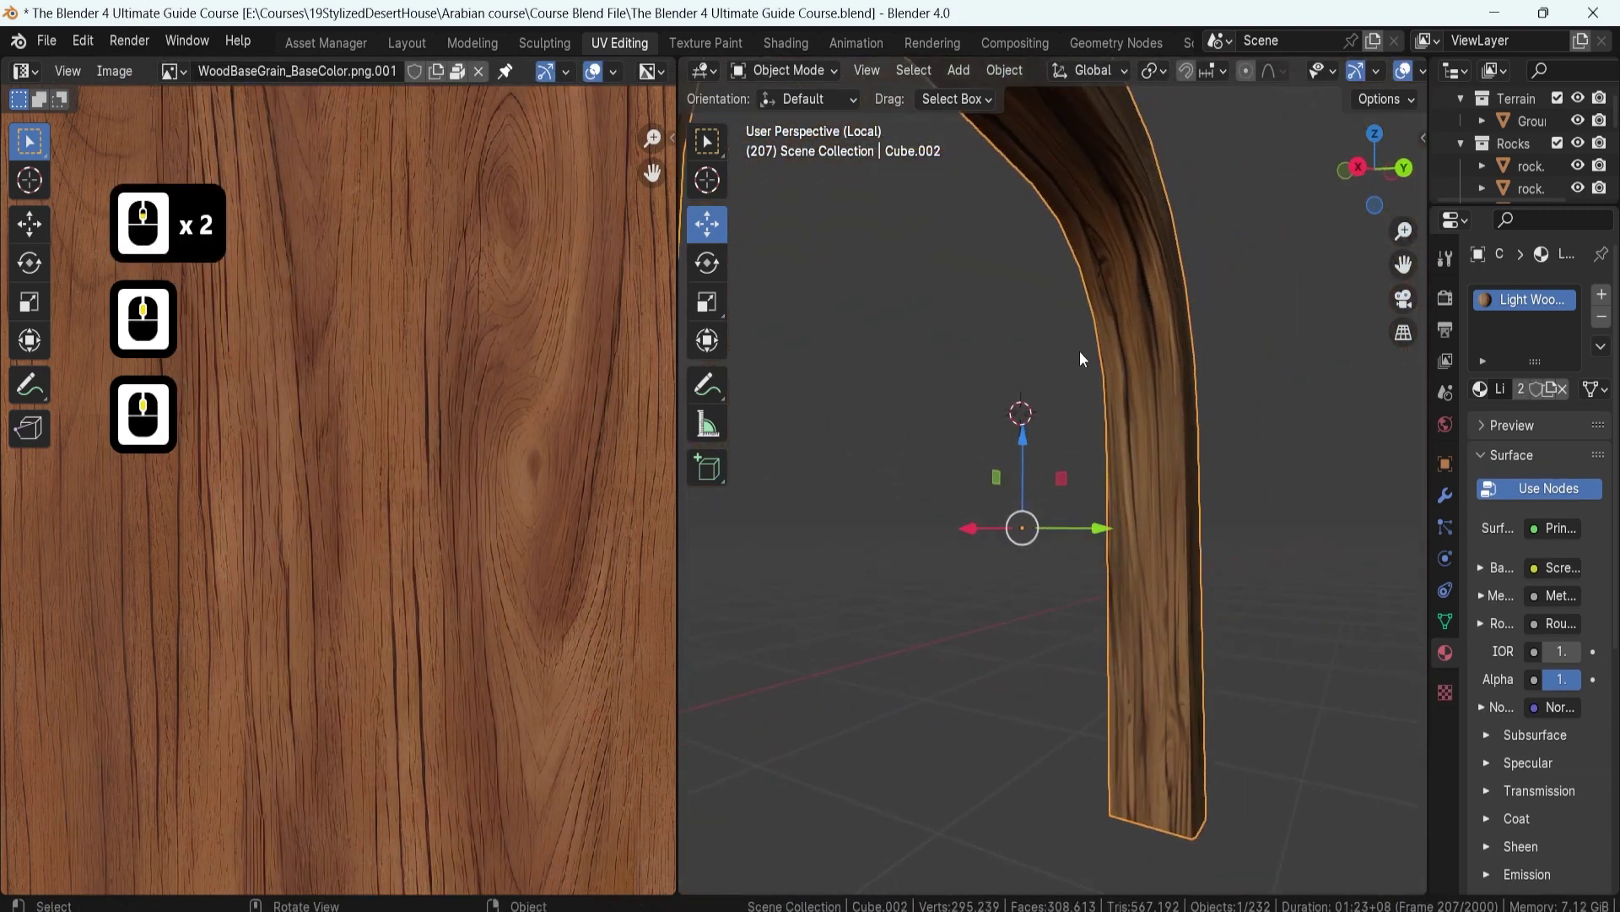
key("slash")
middle_click_drag(900, 515, 899, 515)
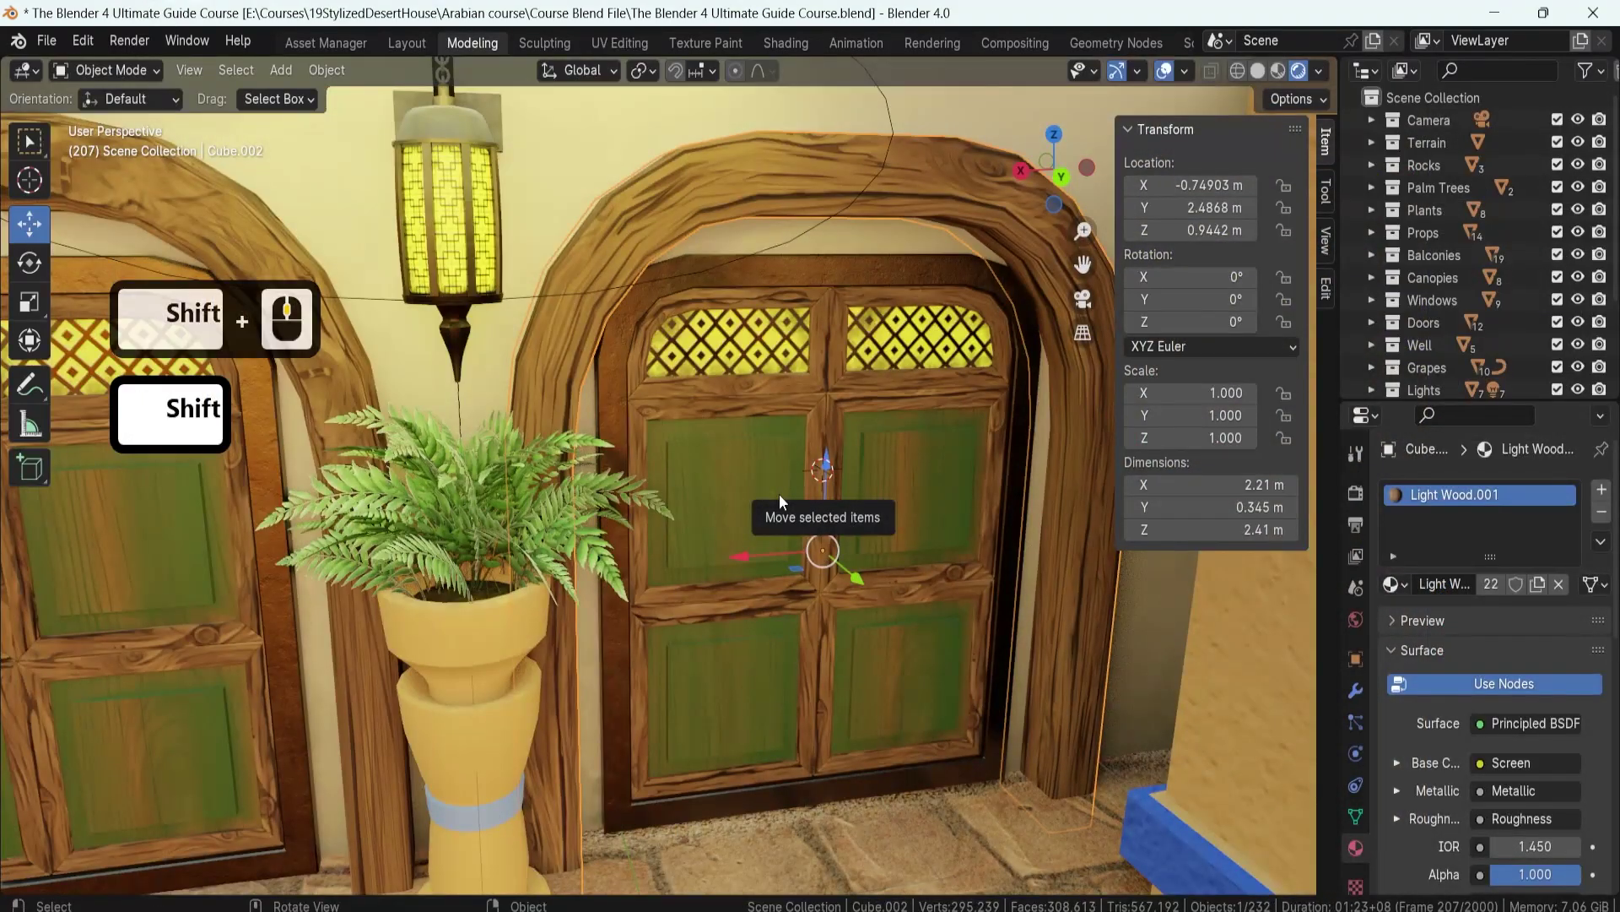
- Select the wooden arch around the neighbouring door in Object Mode
key("Tab")
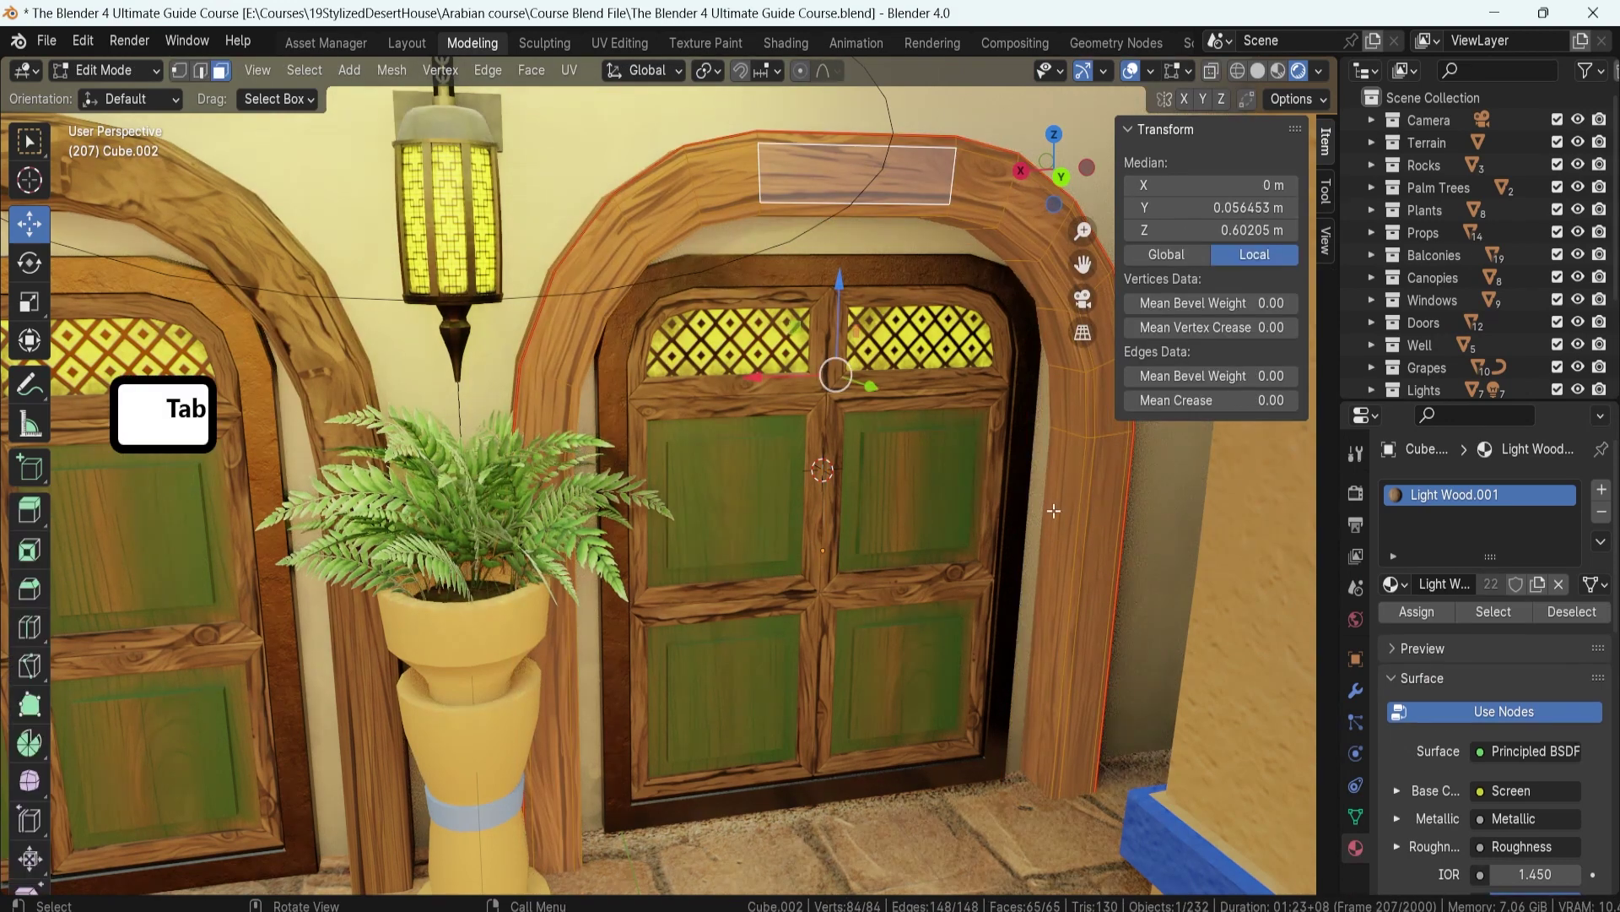
middle_click_drag(604, 427, 979, 440, "shift")
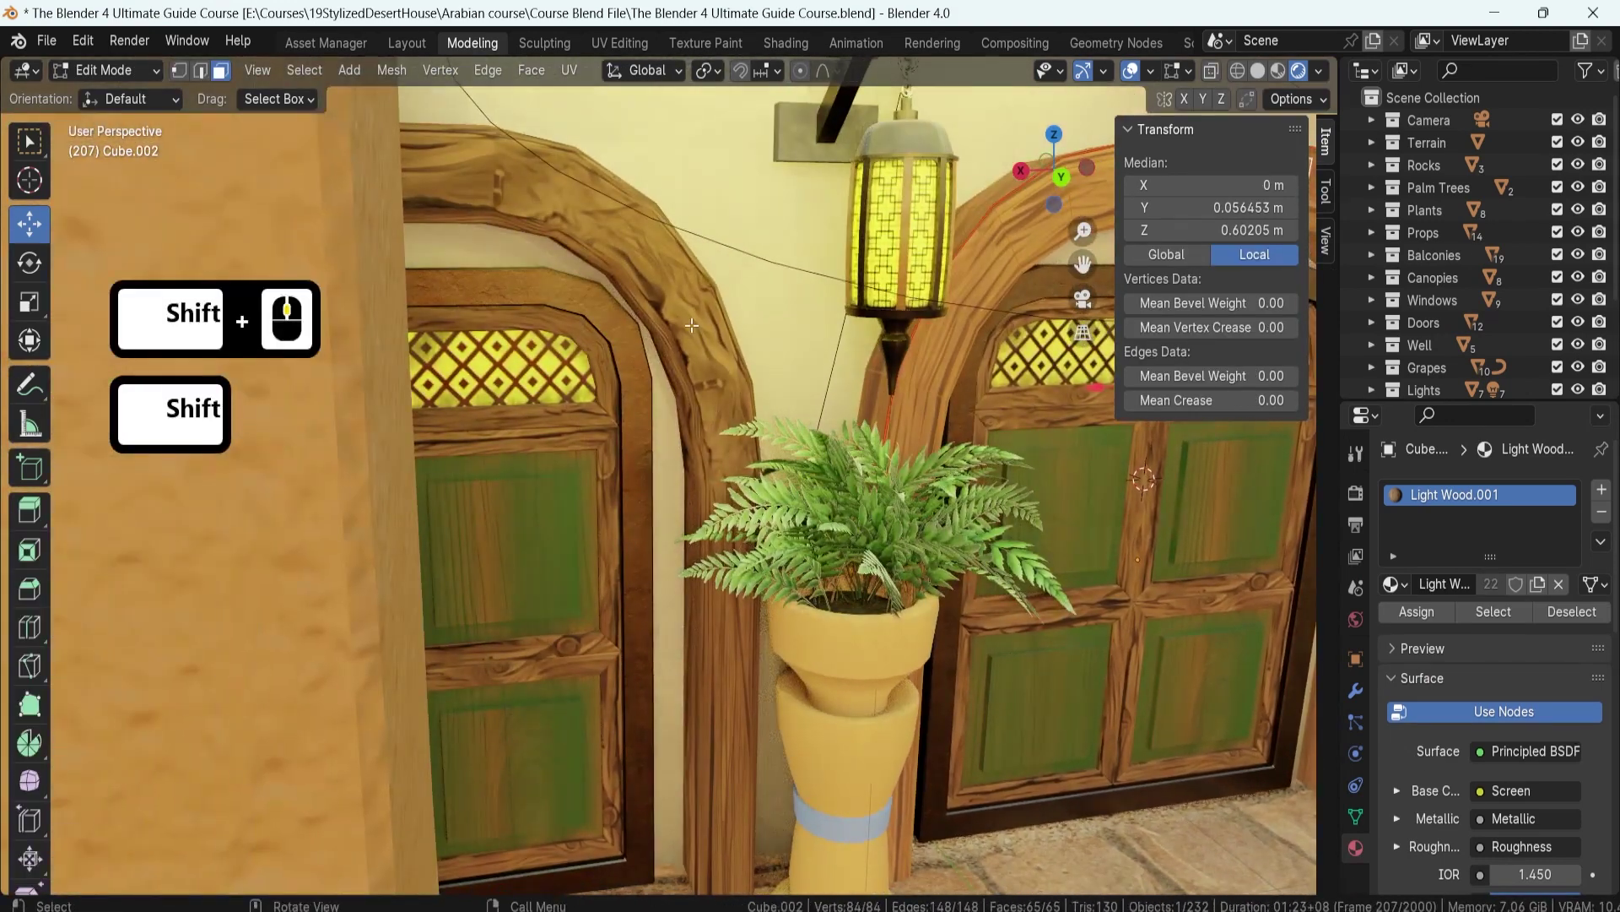
left_click(688, 324)
key("Tab")
left_click(689, 324)
left_click(689, 329)
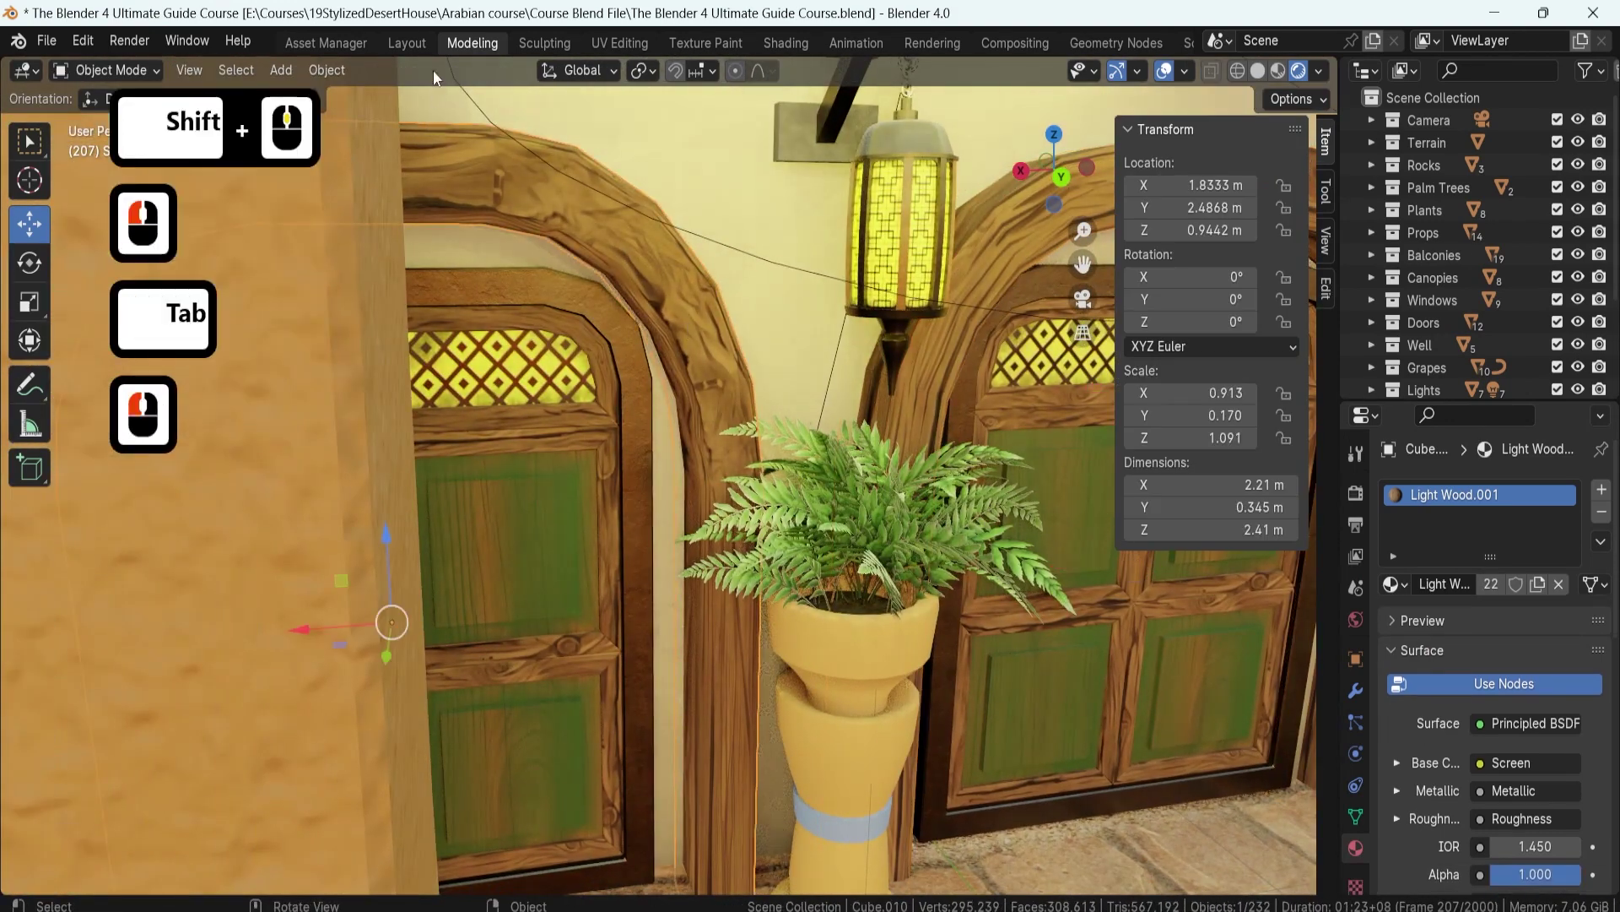
- Open the wooden arch in Edit Mode in the UV Editing workspace and select all of its faces and UVs
left_click(610, 46)
scroll(592, 451, "down", 9)
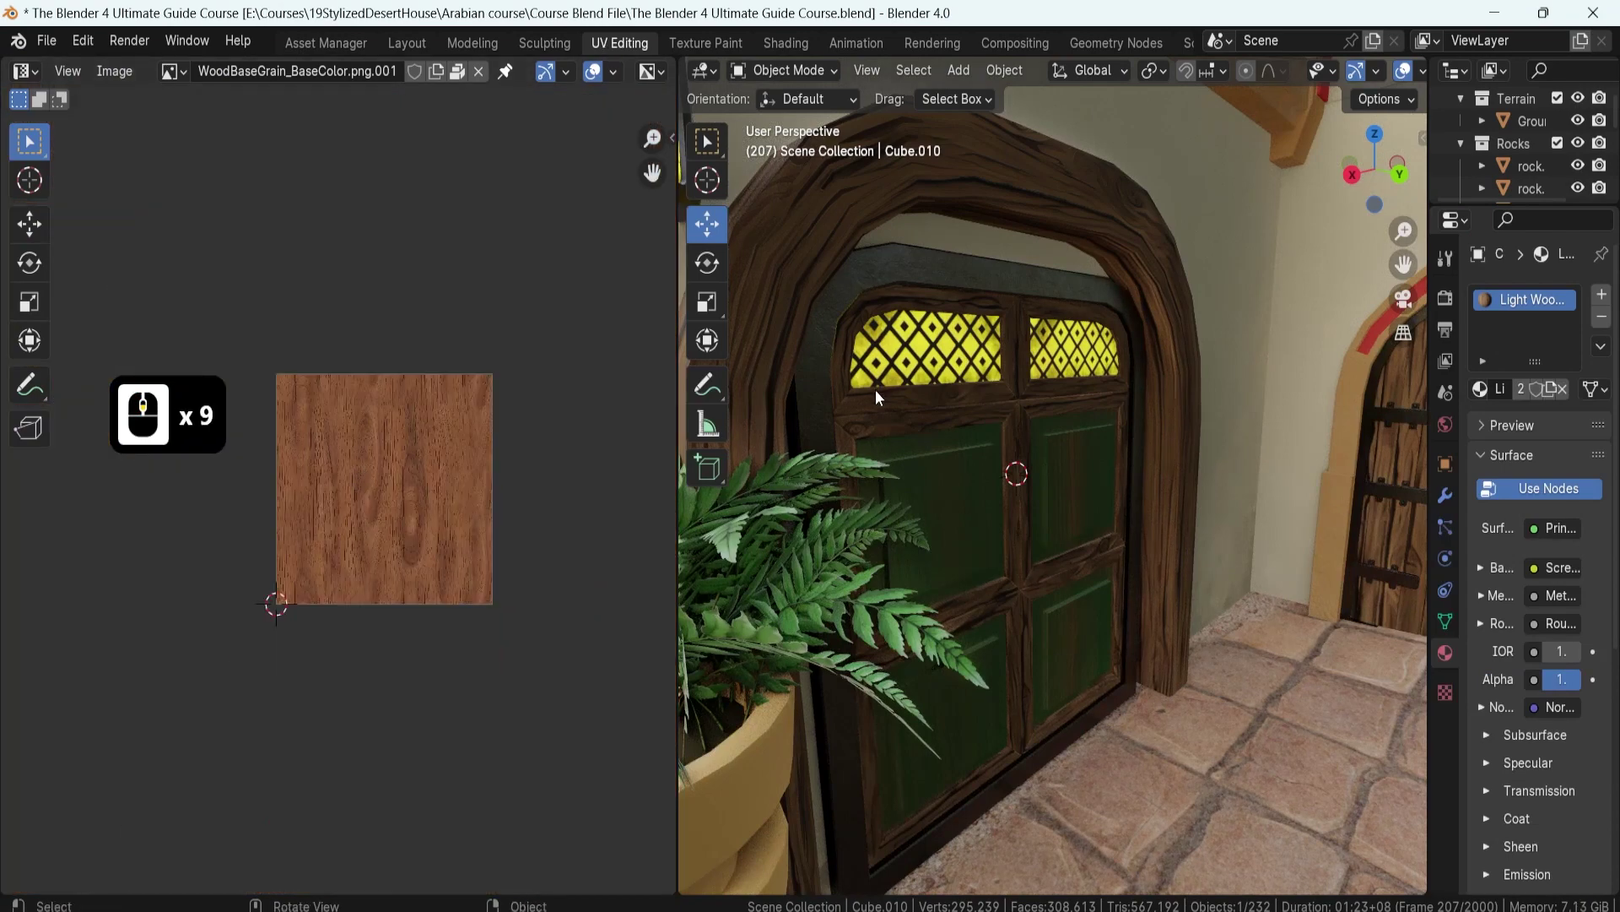
scroll(874, 388, "up", 5)
middle_click_drag(927, 482, 1172, 459, "shift")
key("Tab")
key("a")
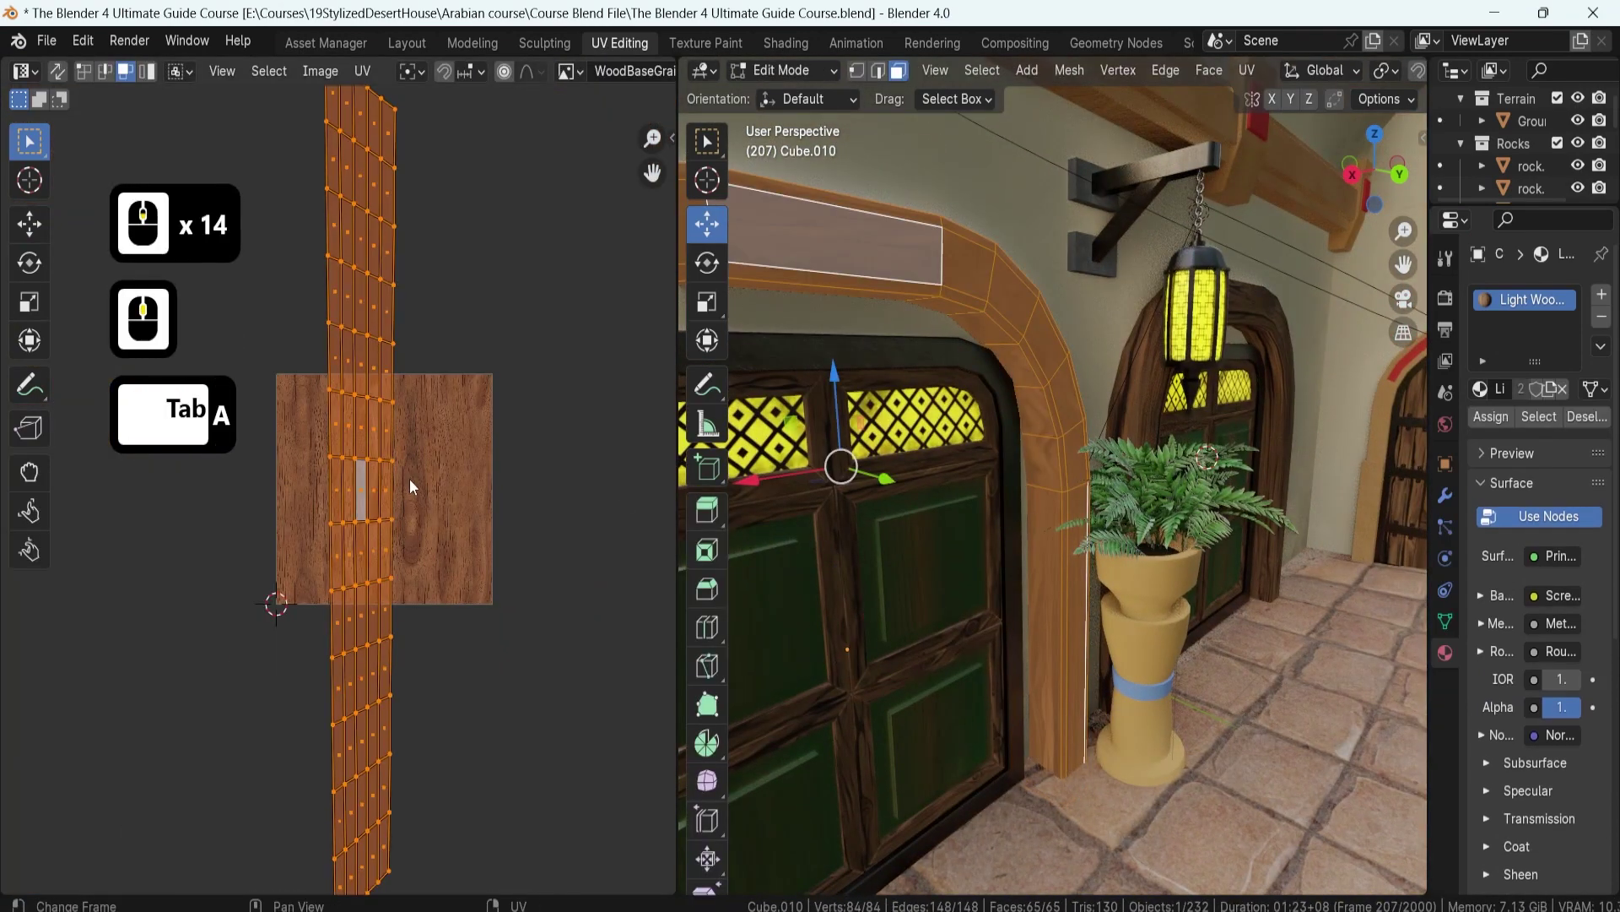
scroll(391, 477, "up", 1)
scroll(869, 367, "down", 3)
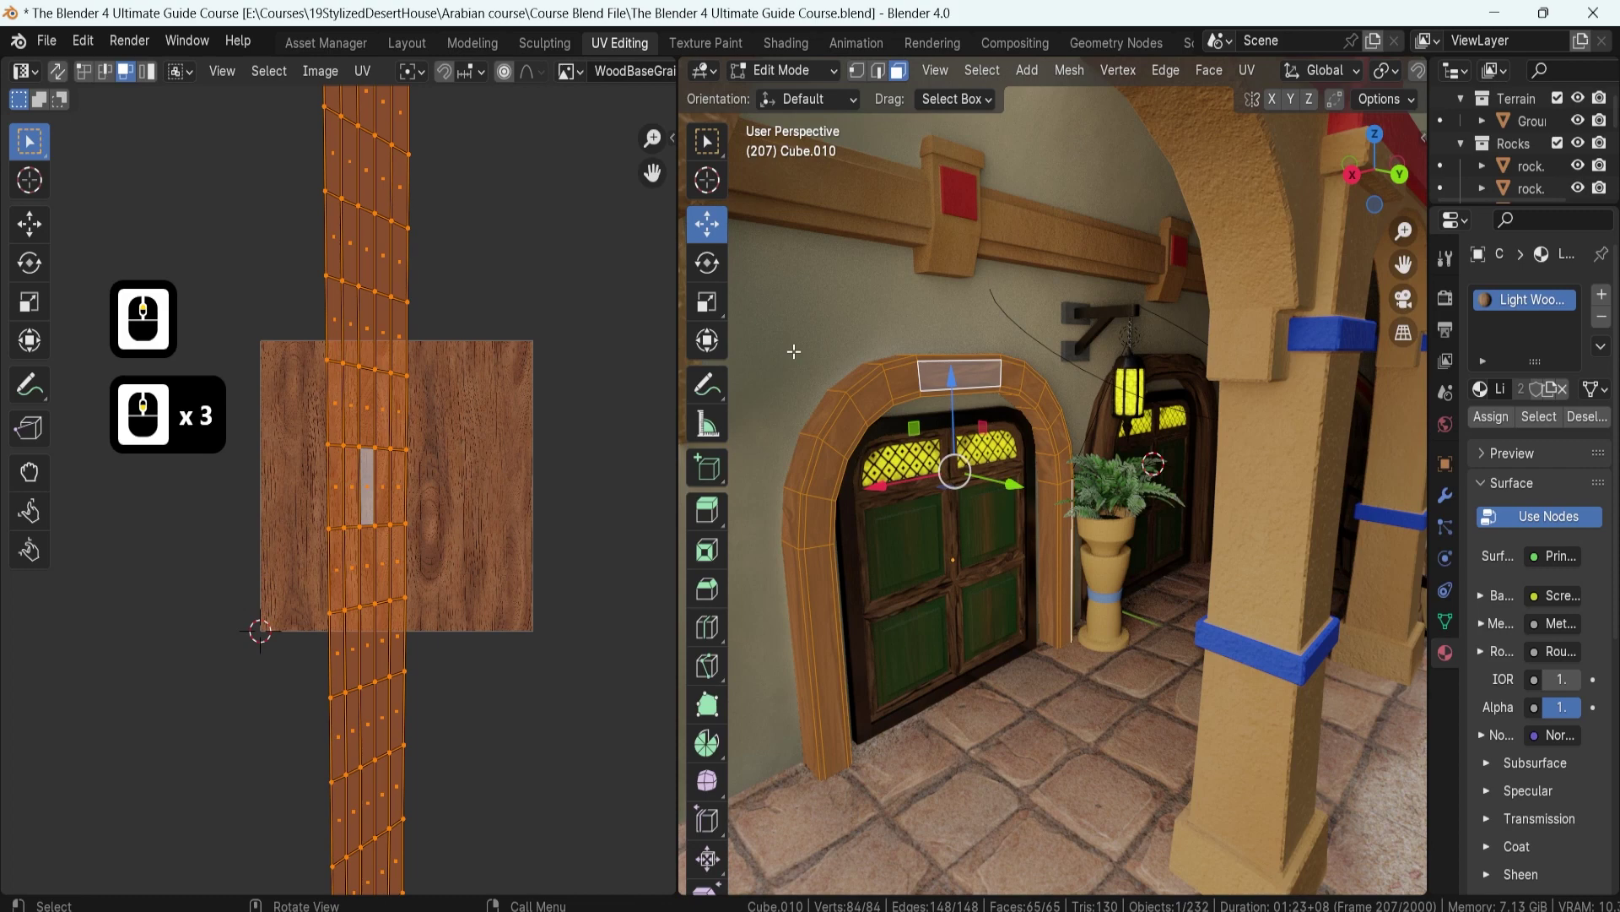
scroll(362, 506, "down", 2)
key("a")
scroll(345, 563, "up", 4)
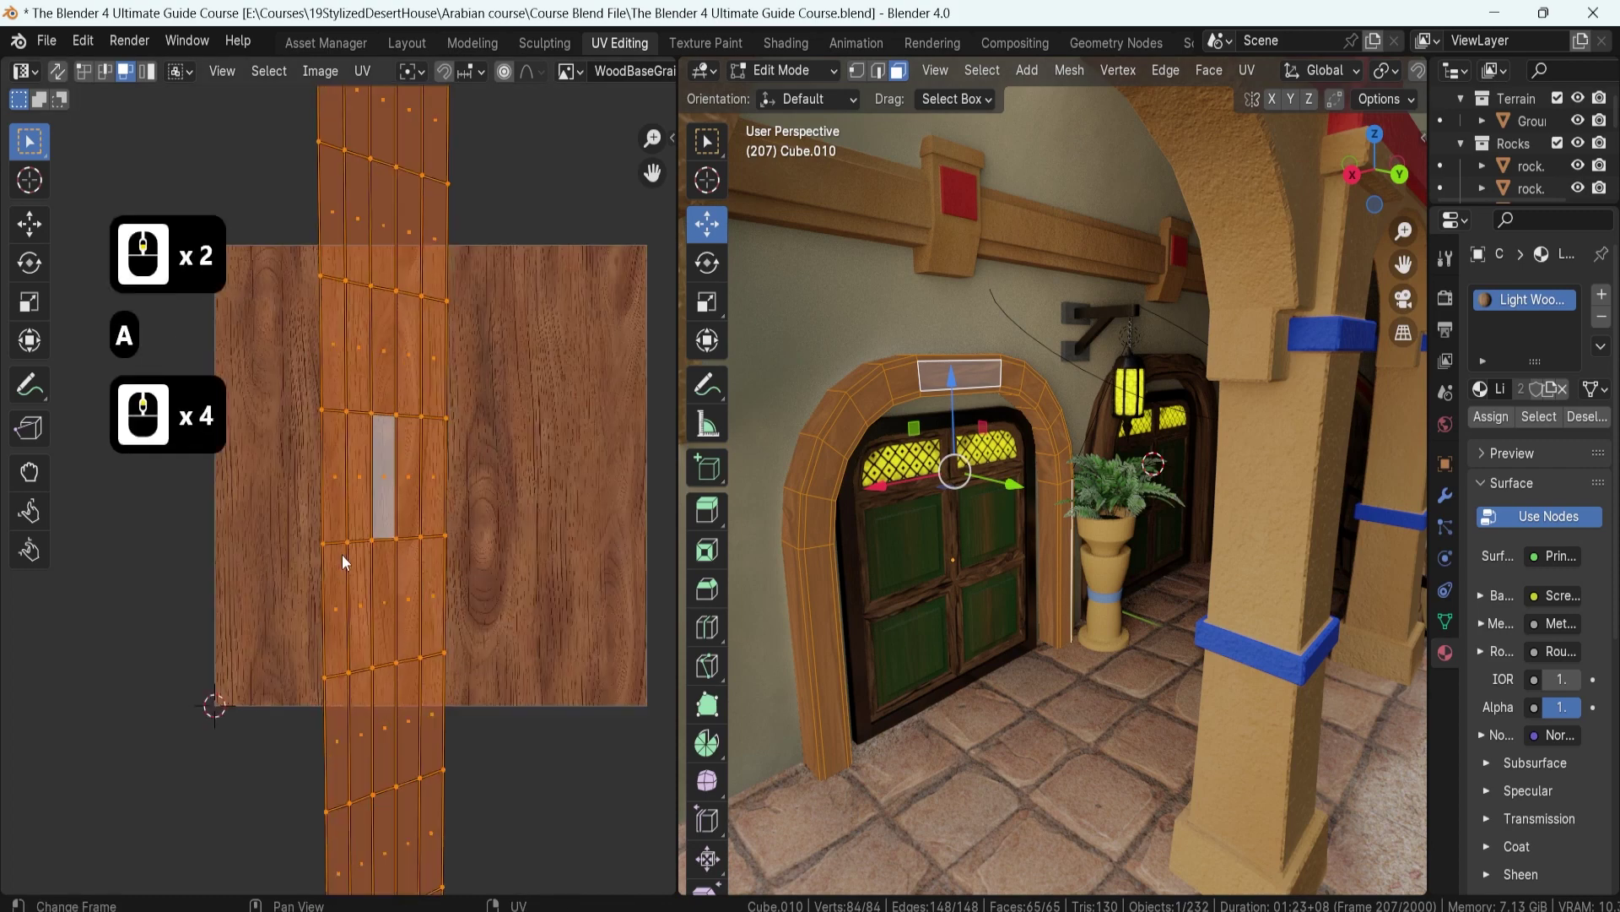
scroll(970, 390, "up", 2)
- Unwrap the arch's selected UVs with Follow Active Quads in Length edge length mode, applying it twice
key("u")
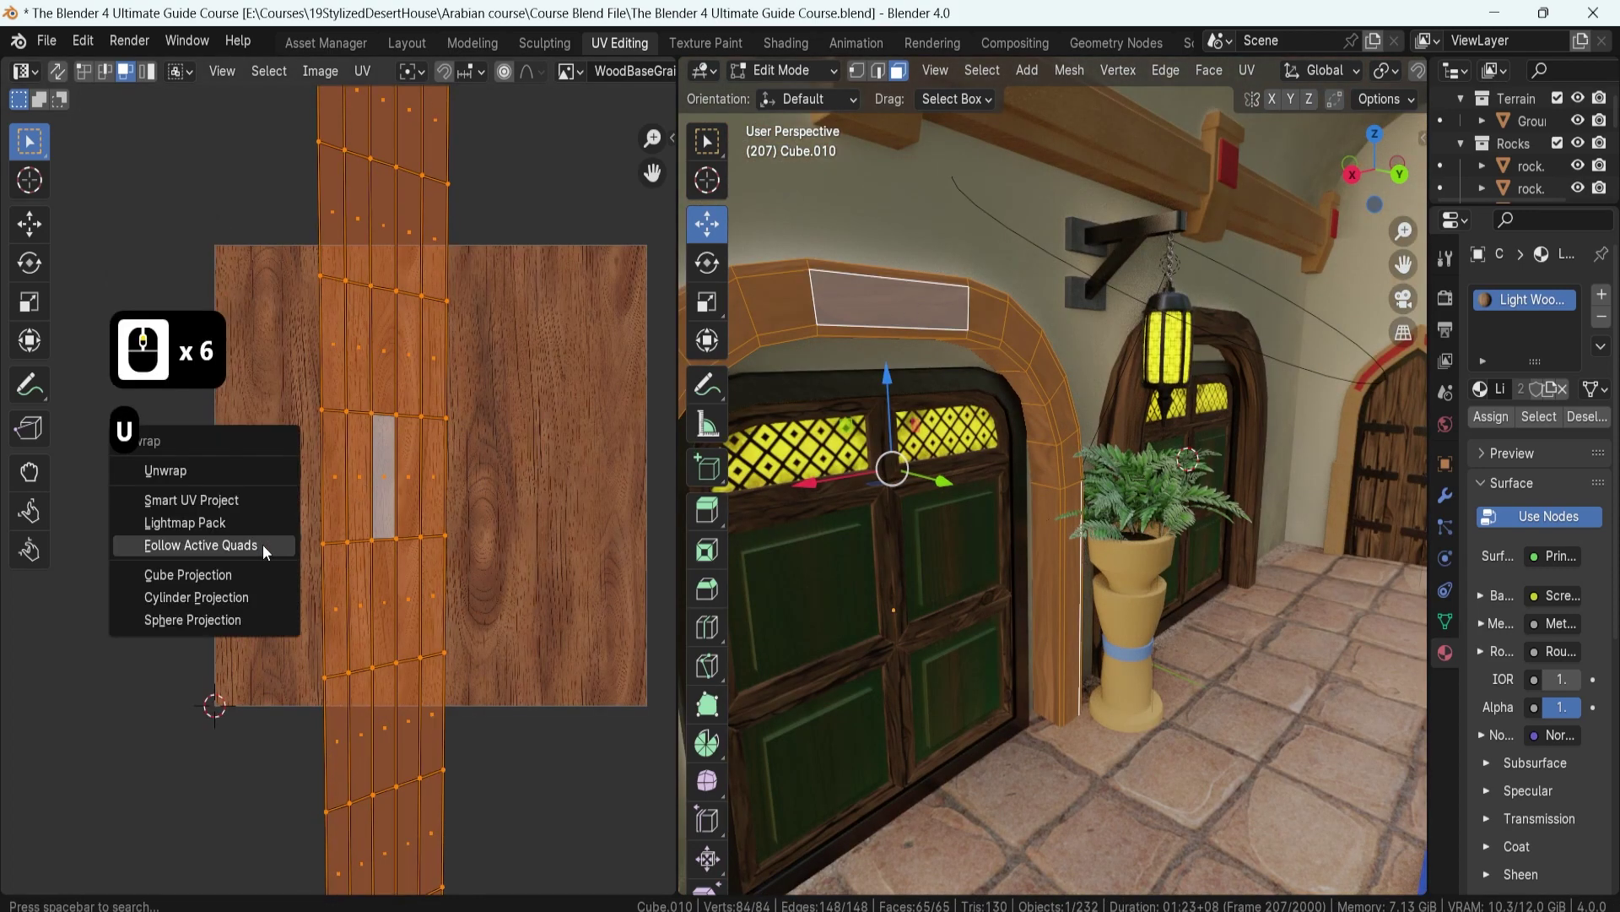
left_click(230, 545)
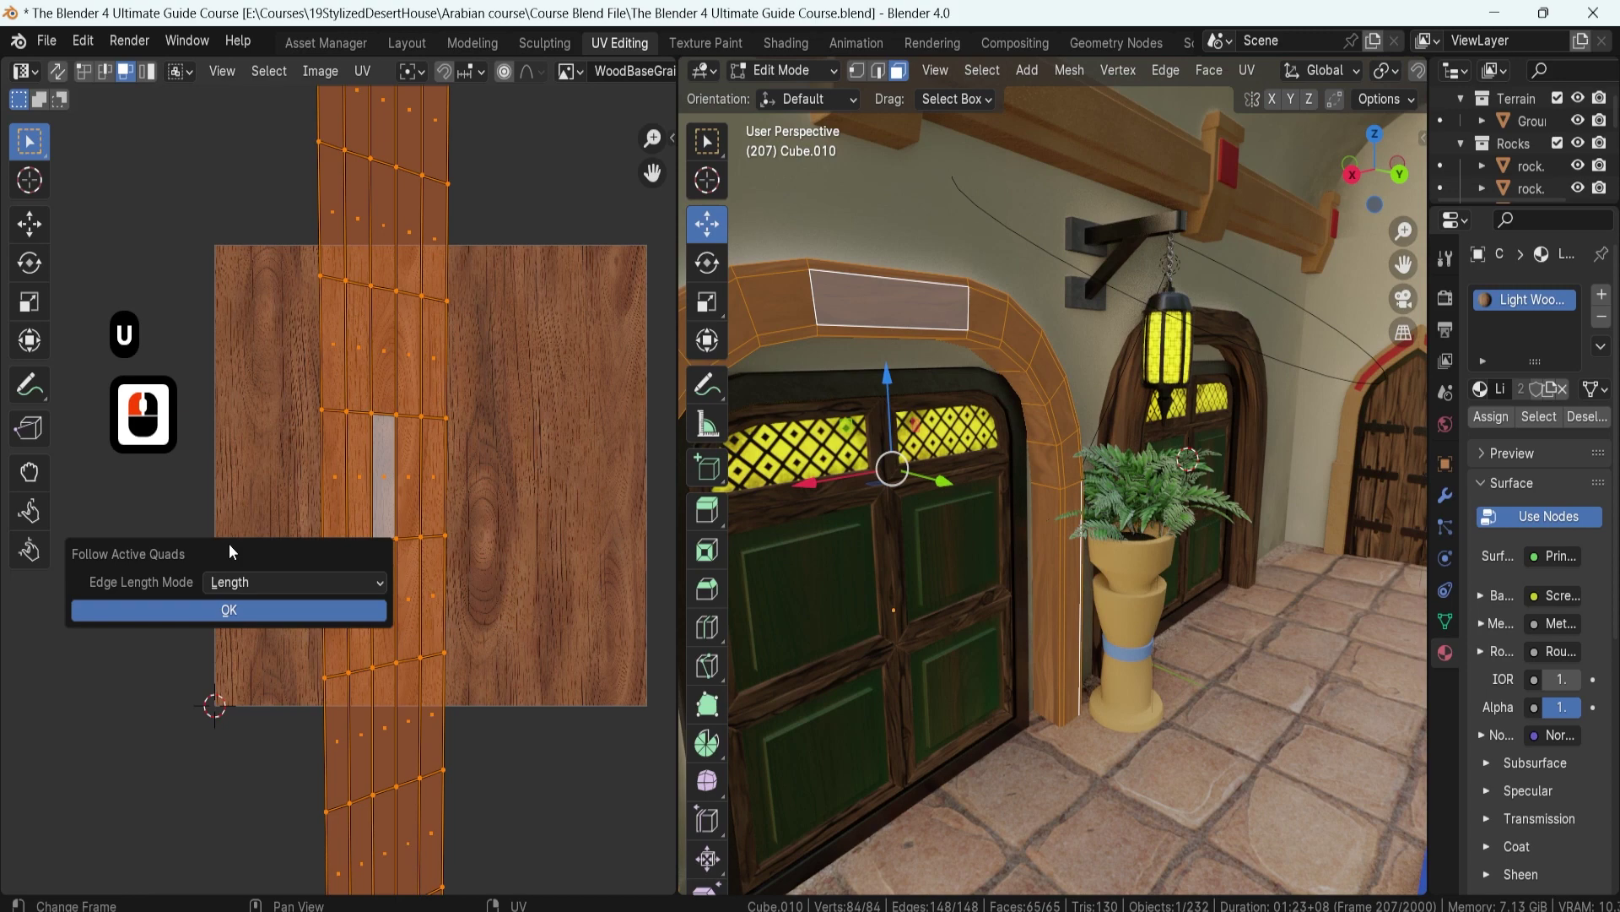
left_click(230, 609)
scroll(377, 557, "down", 6)
scroll(358, 539, "up", 4)
key("u")
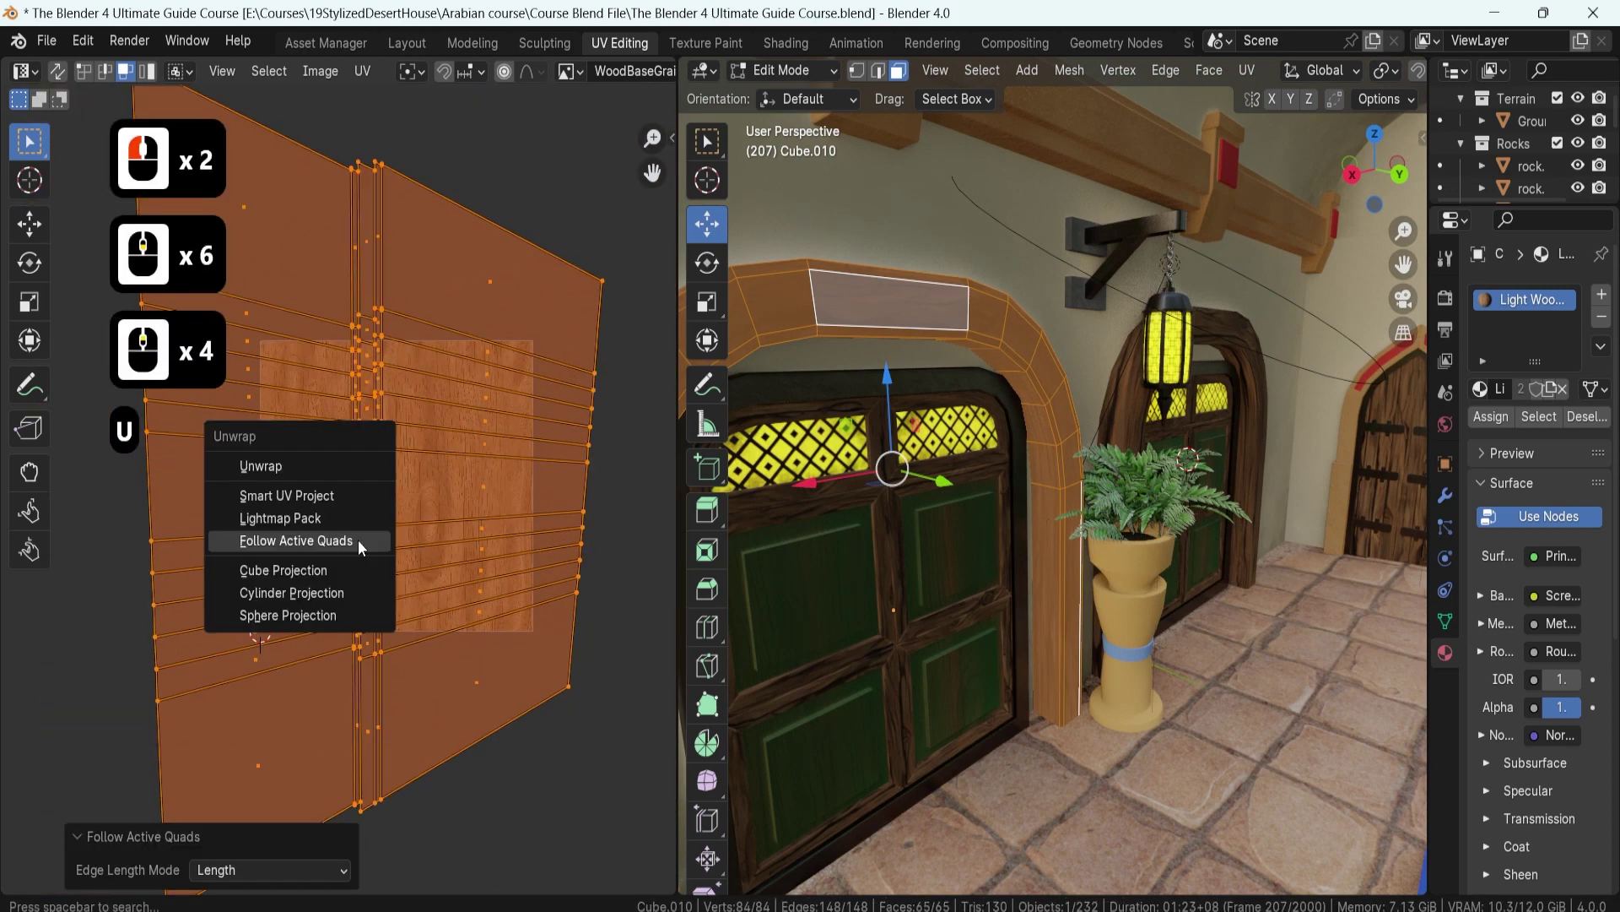
left_click(358, 539)
left_click(326, 606)
- Try the Length Average edge length mode for Follow Active Quads, and set it to Even
left_click(270, 869)
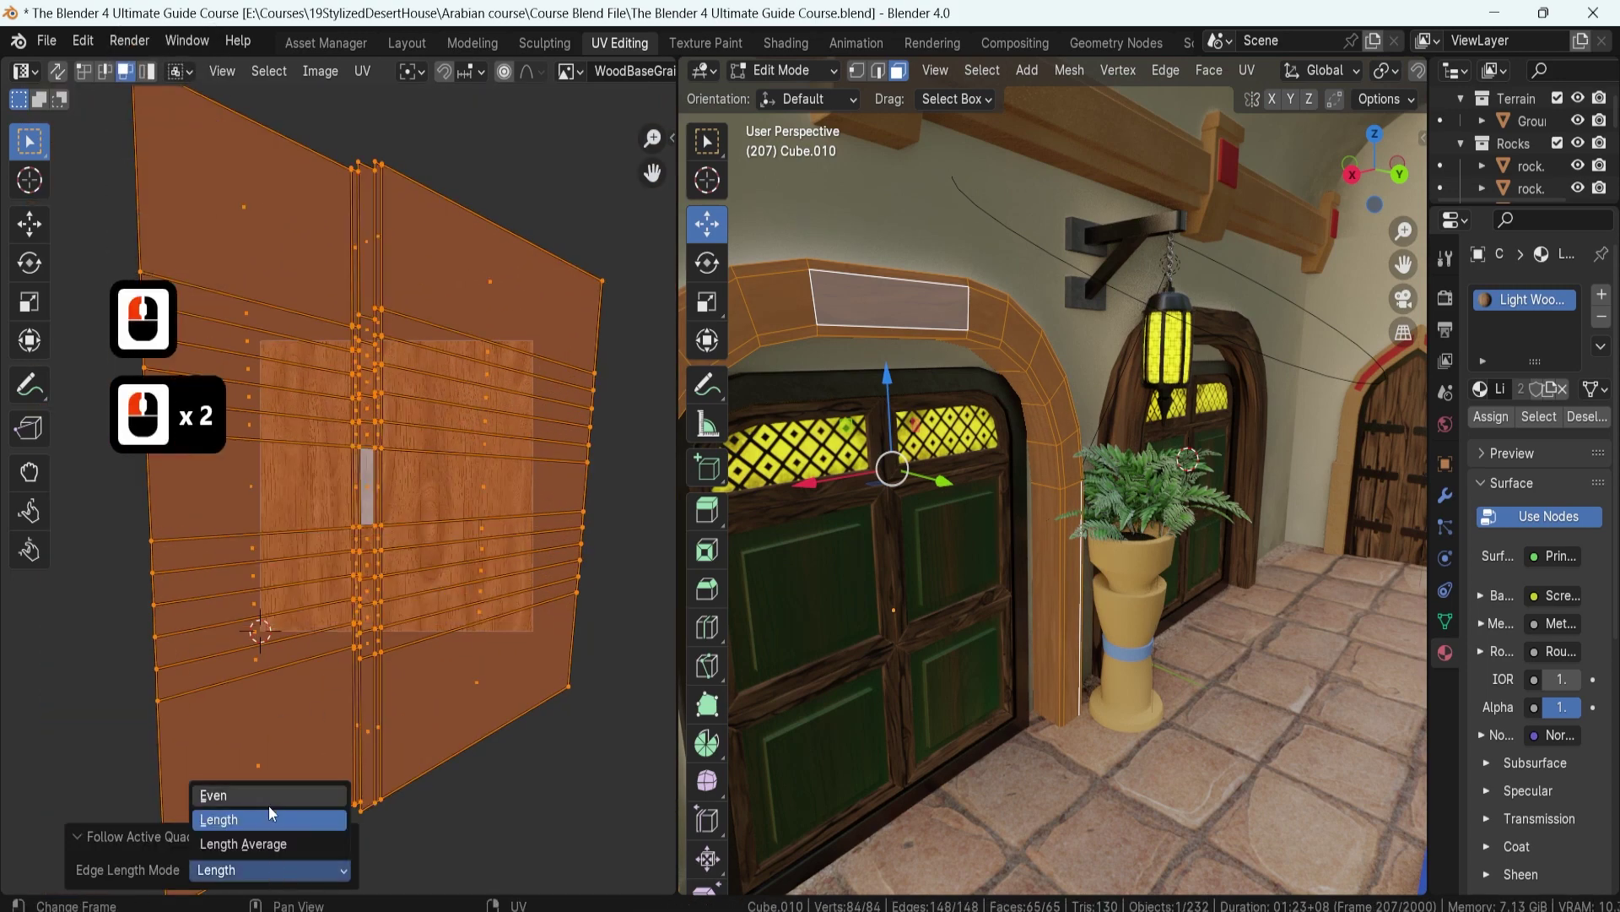
left_click(262, 842)
left_click(269, 865)
left_click(260, 795)
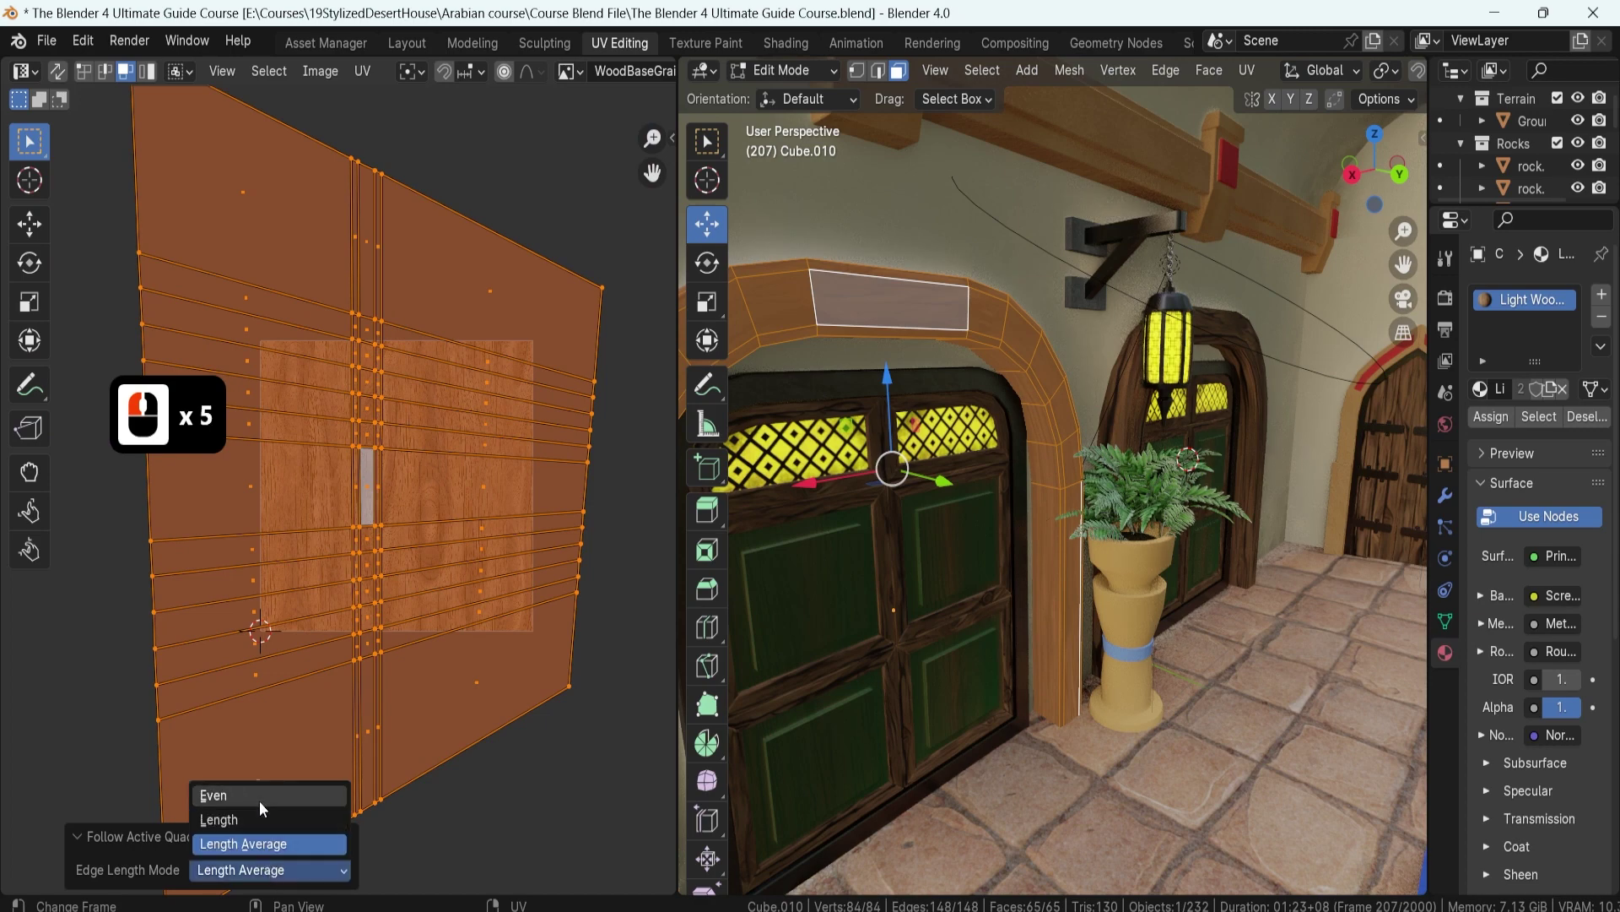
- Examine the arch's UV island and the wood grain along its curve in Object Mode
scroll(353, 484, "up", 2)
scroll(356, 478, "down", 2)
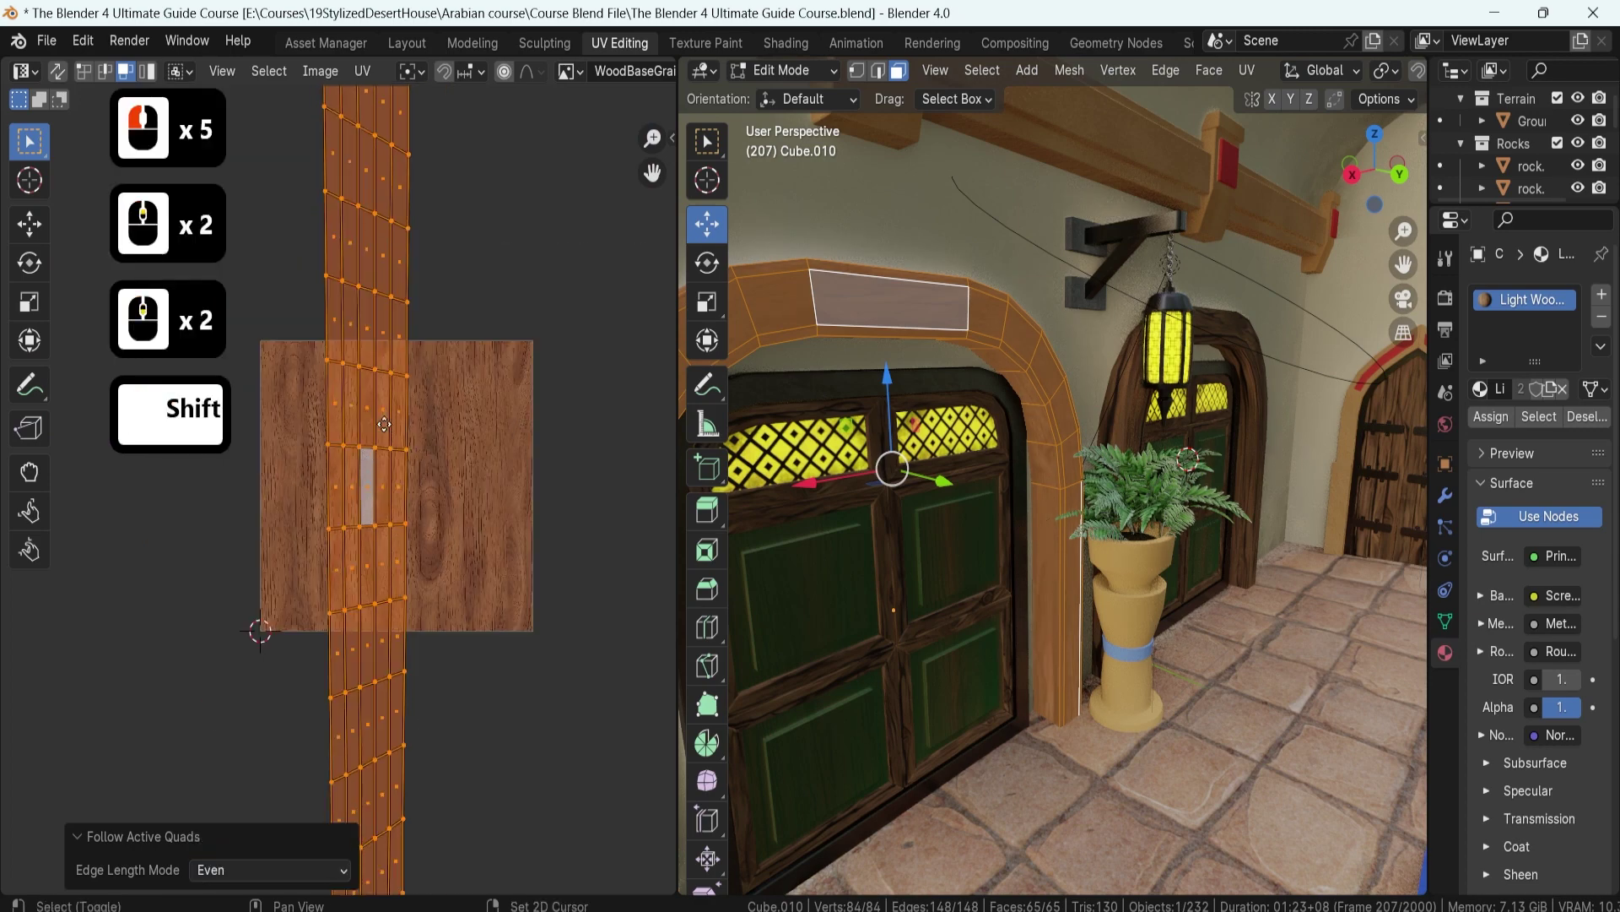
middle_click_drag(338, 455, 419, 452, "shift")
scroll(418, 452, "up", 1)
scroll(418, 457, "down", 6)
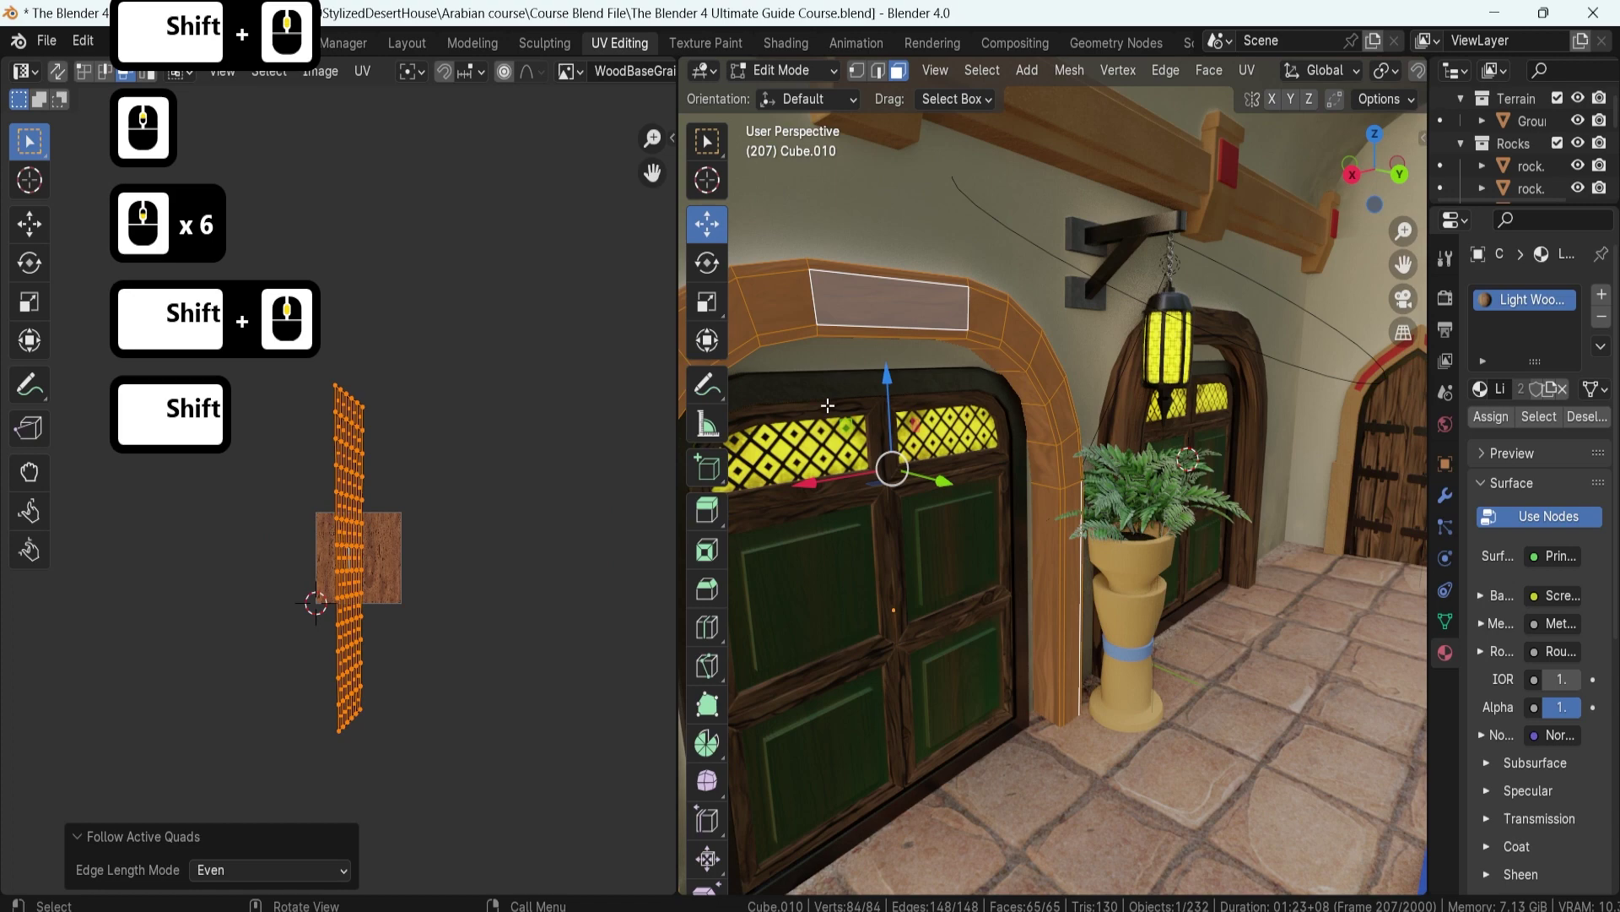
middle_click_drag(886, 439, 951, 390, "shift")
scroll(951, 390, "up", 3)
key("Tab")
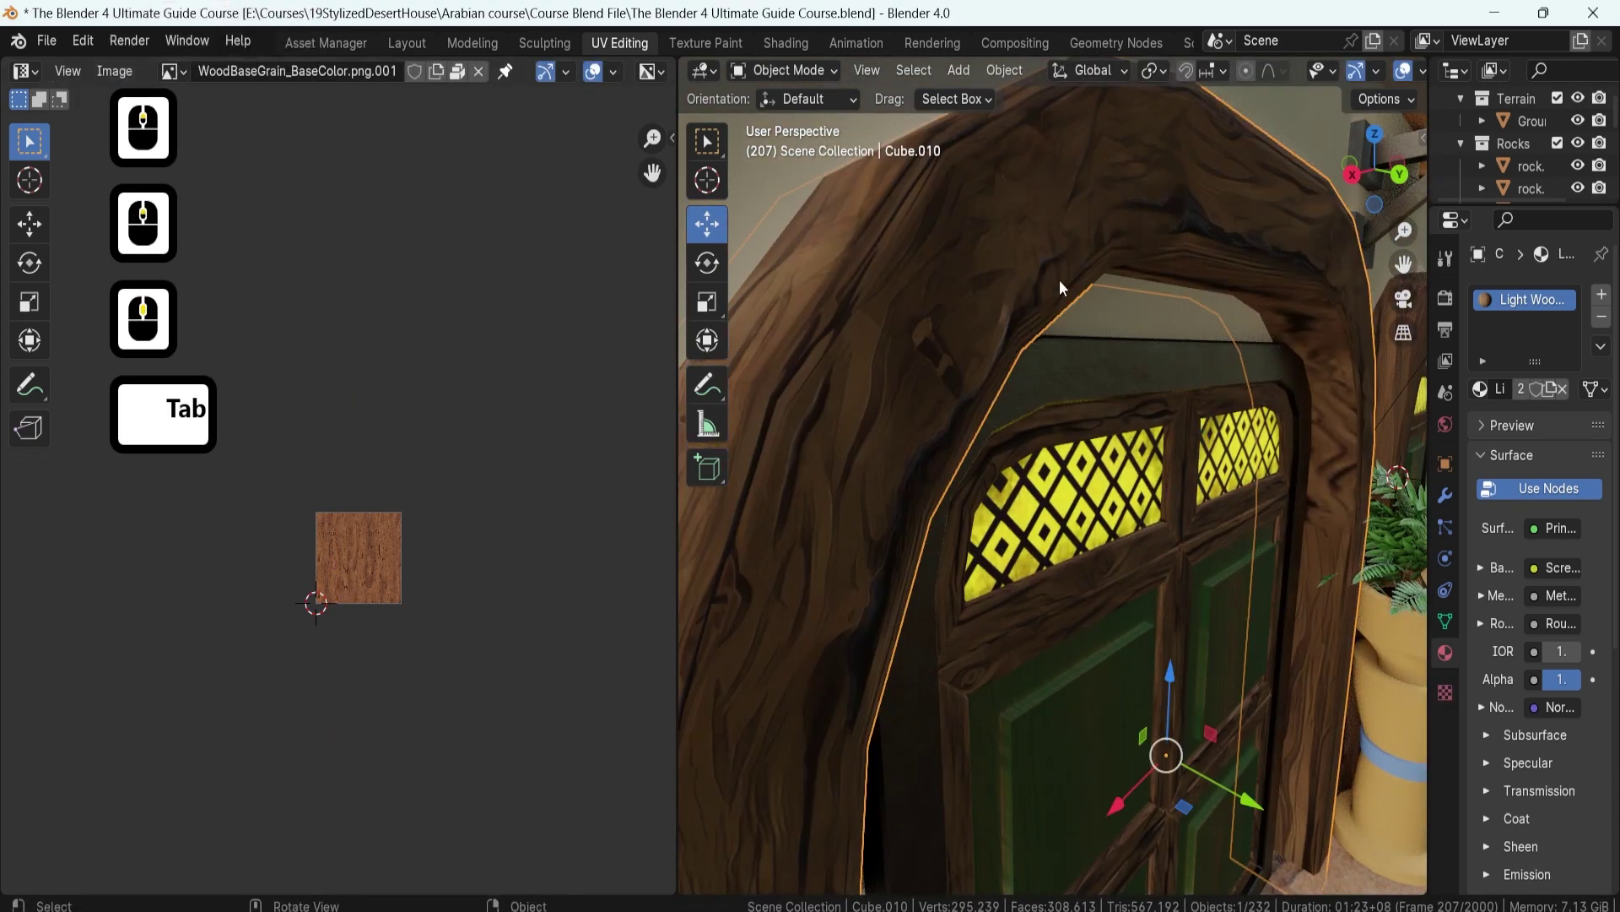
middle_click_drag(1060, 281, 1067, 347)
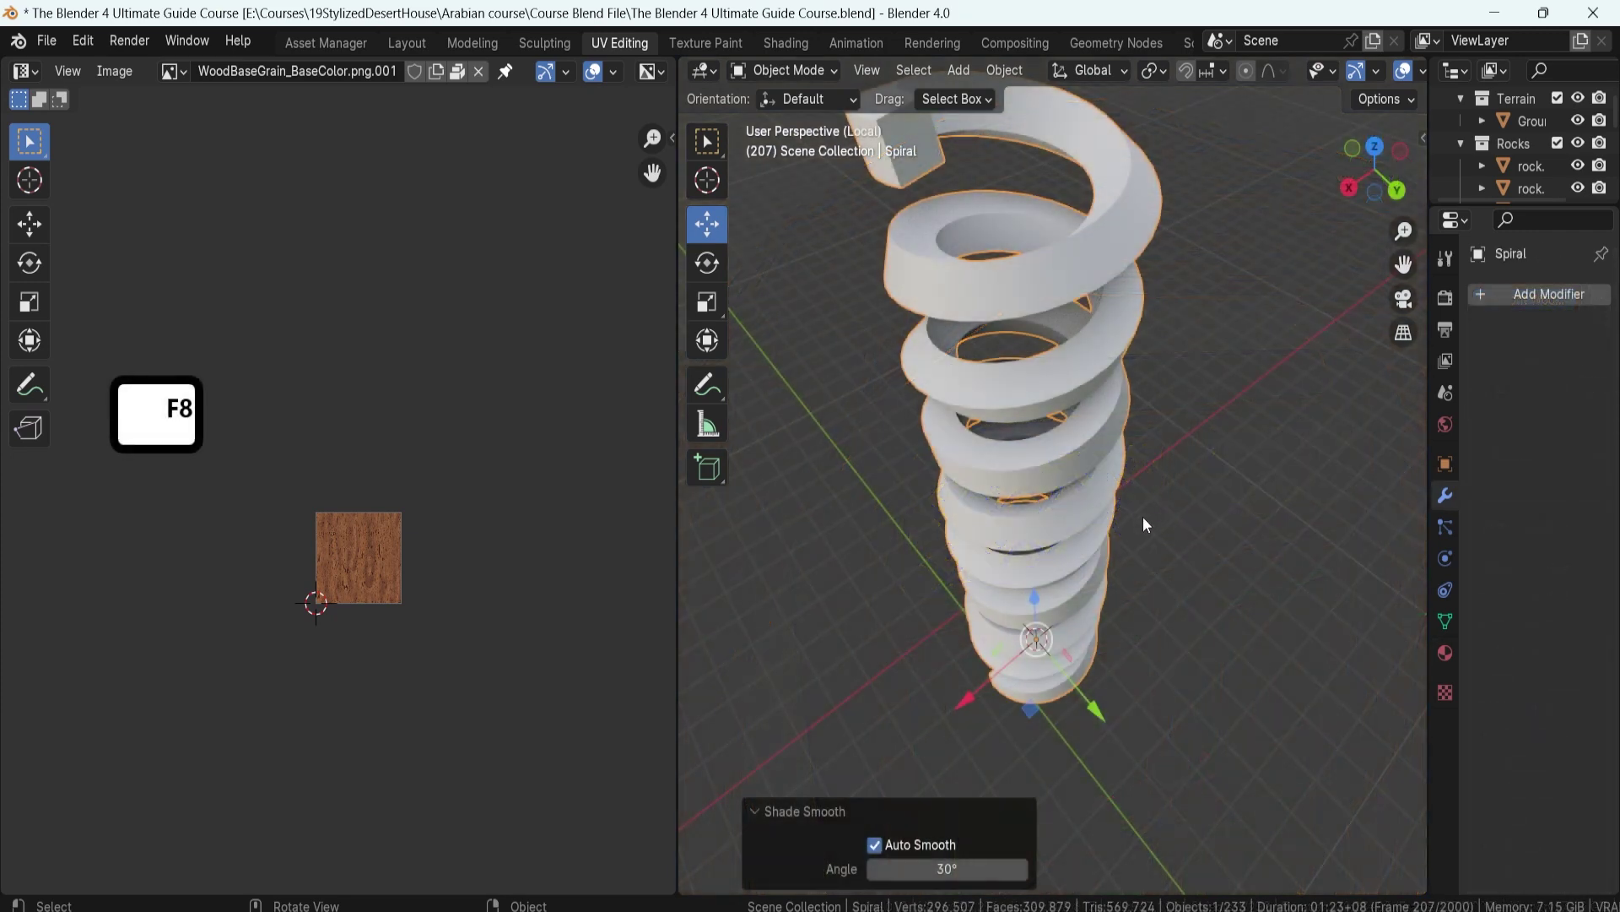
- Assign the existing Light Wood.006 material to the spiral
middle_click_drag(1074, 507, 1087, 546, "shift")
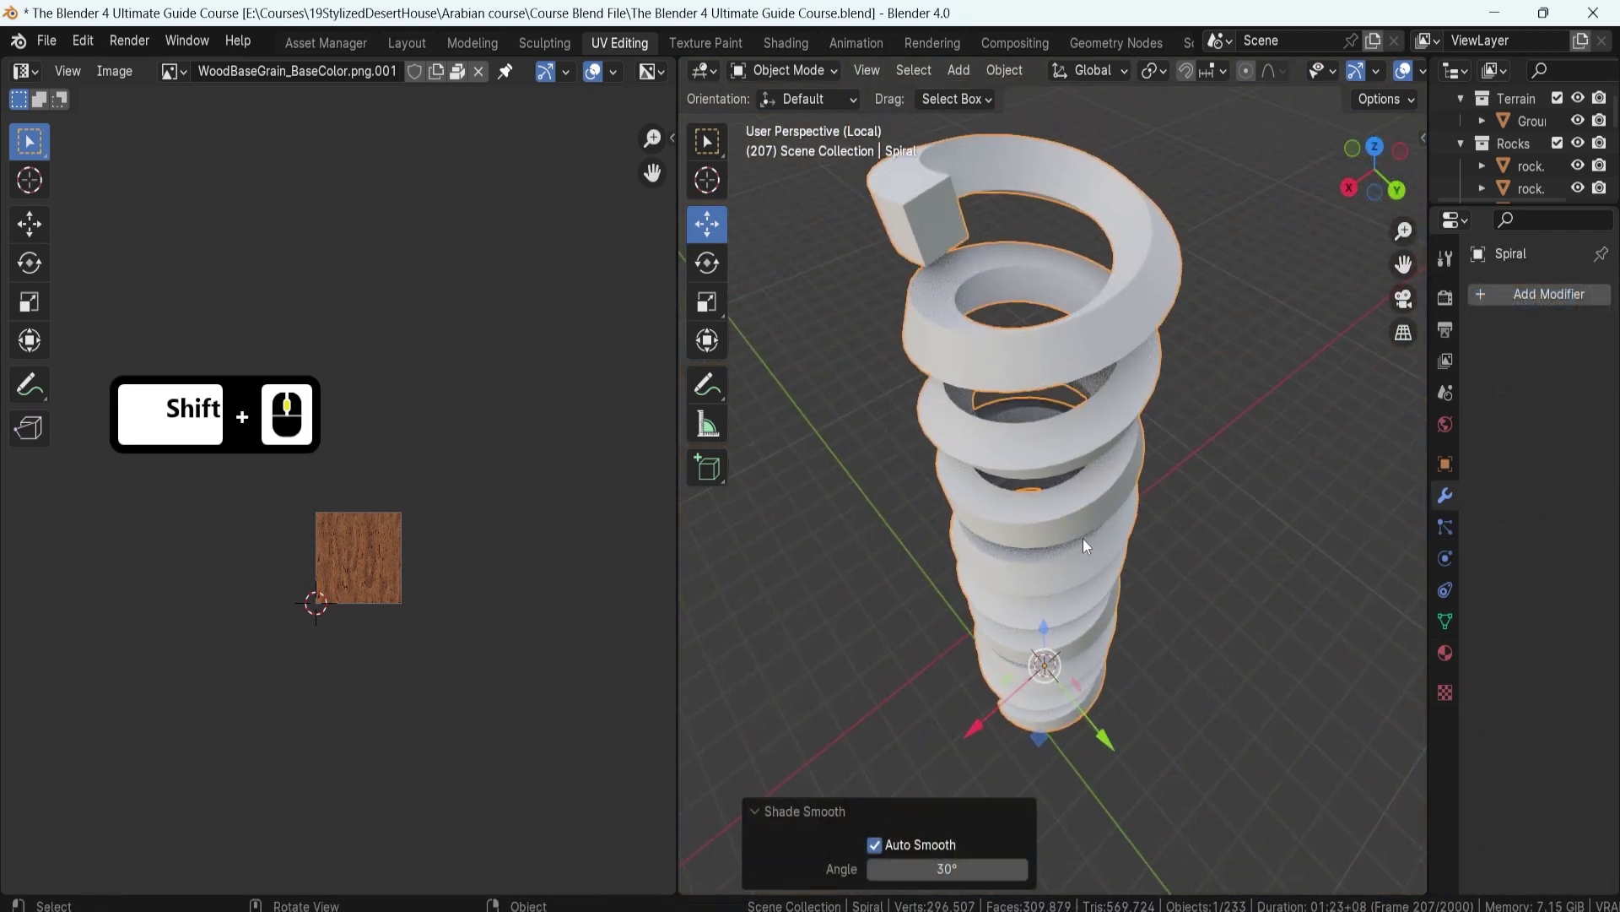
middle_click_drag(1082, 538, 967, 616)
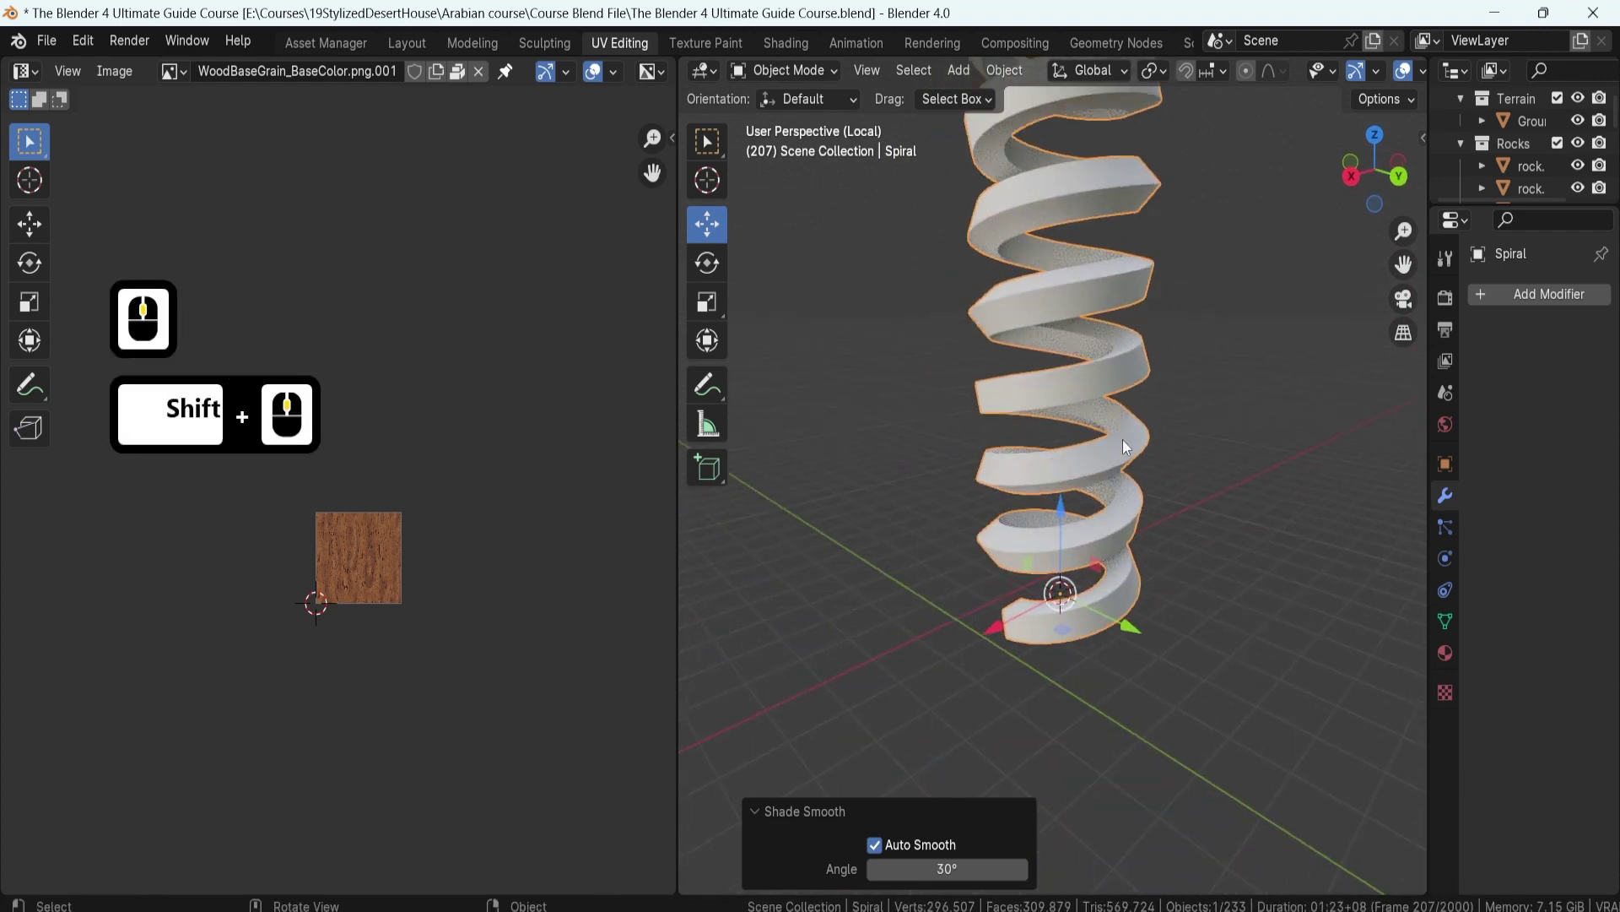
middle_click_drag(1122, 439, 1004, 472, "shift")
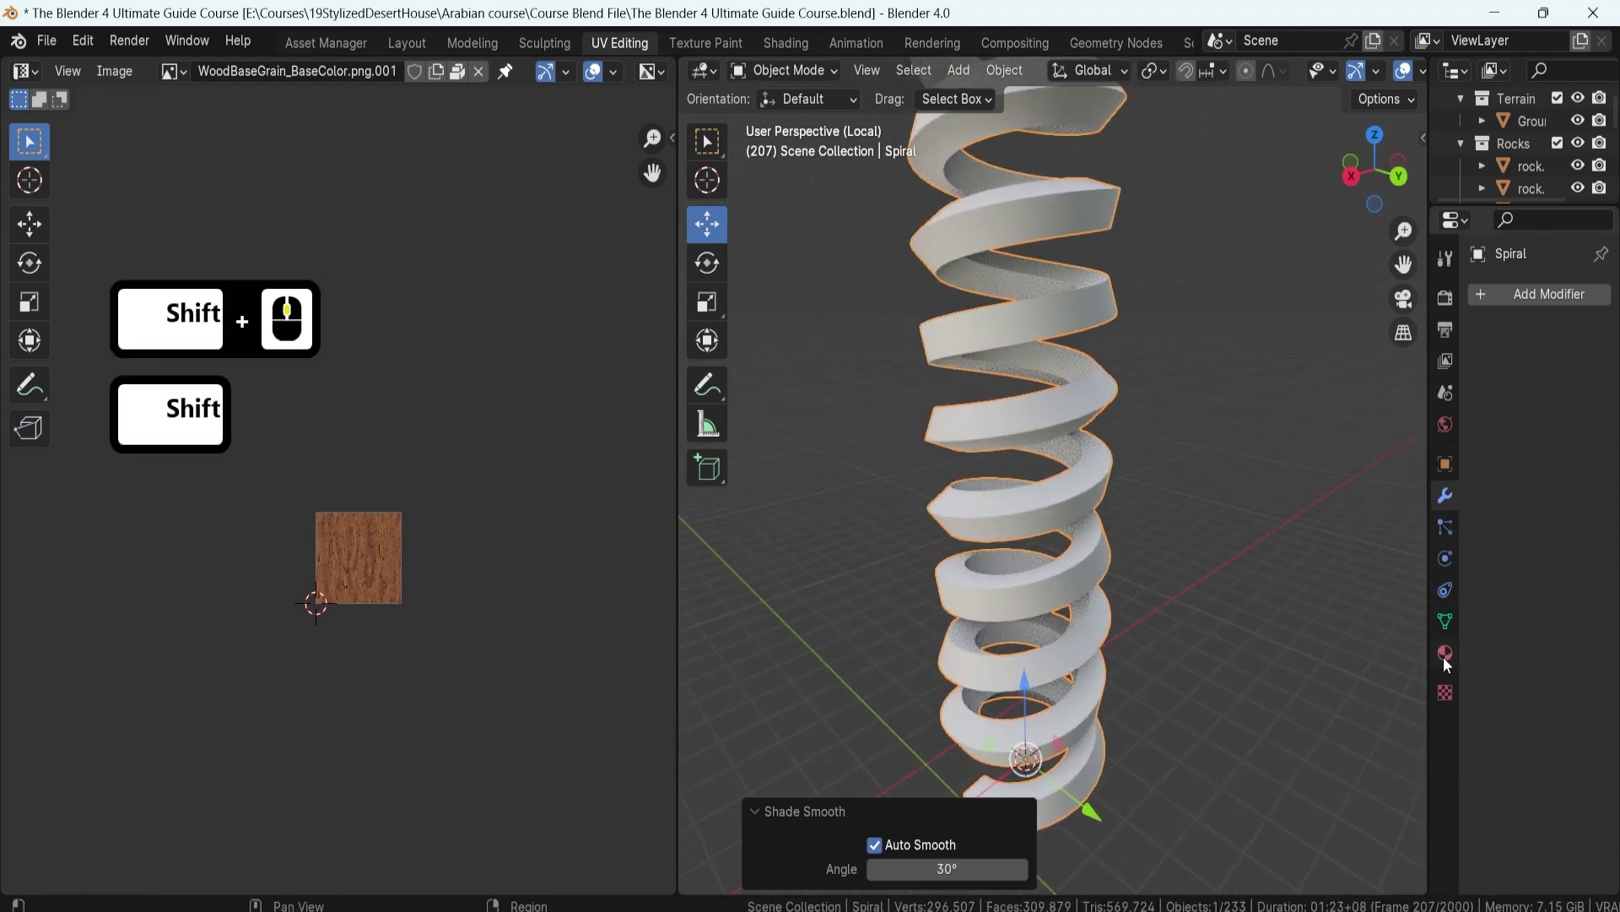
middle_click_drag(1423, 621, 950, 437)
middle_click_drag(1096, 498, 1194, 641)
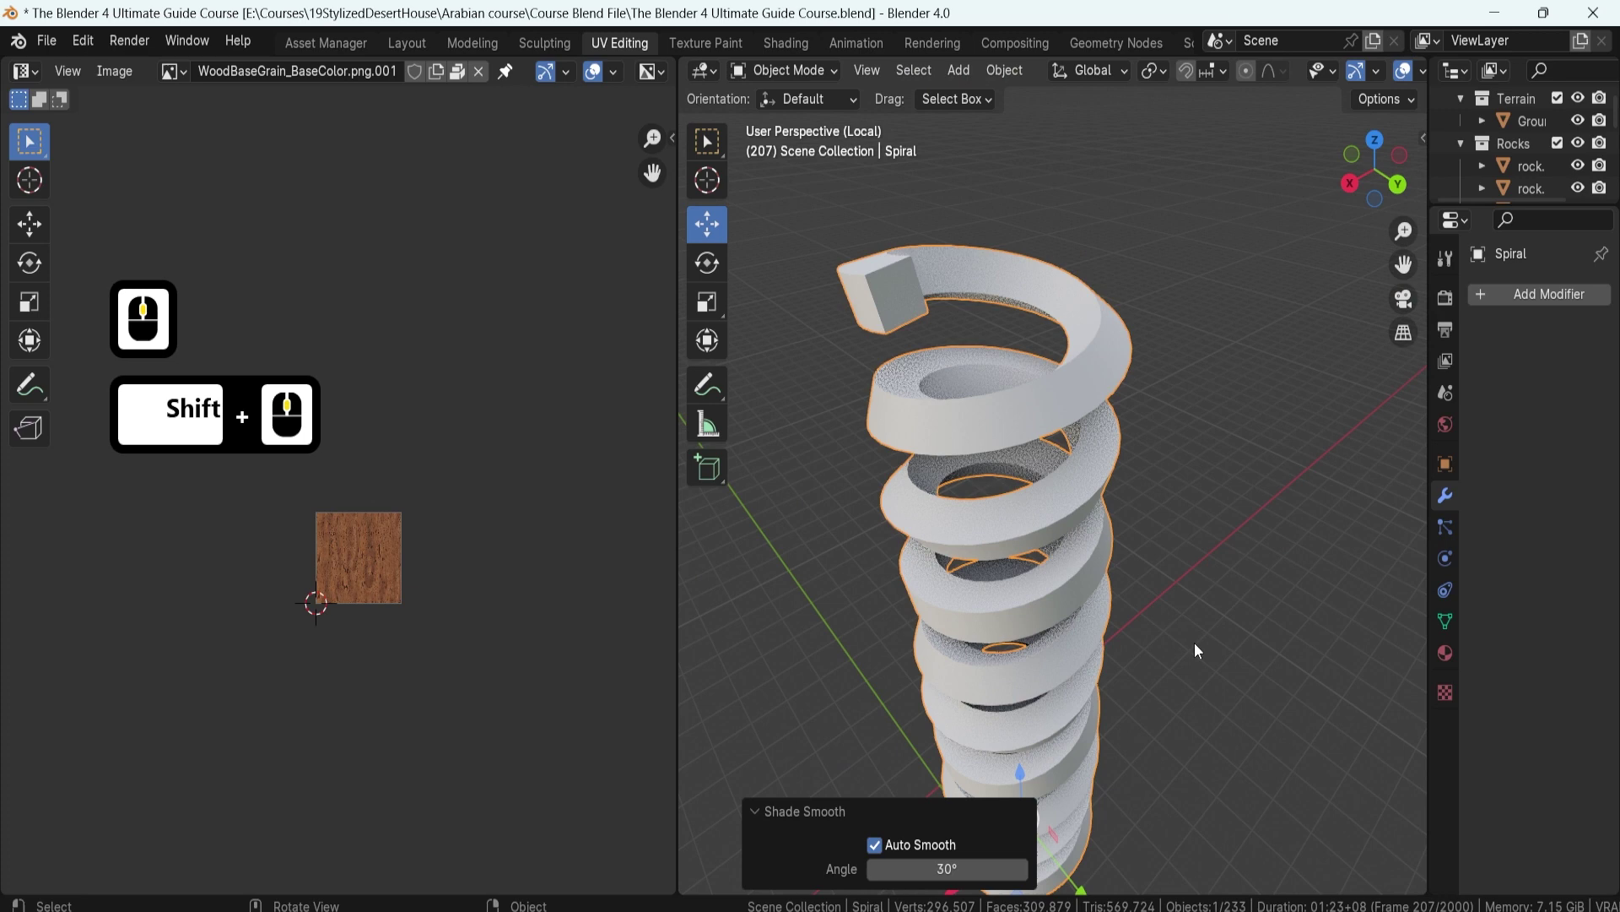
left_click(1445, 654)
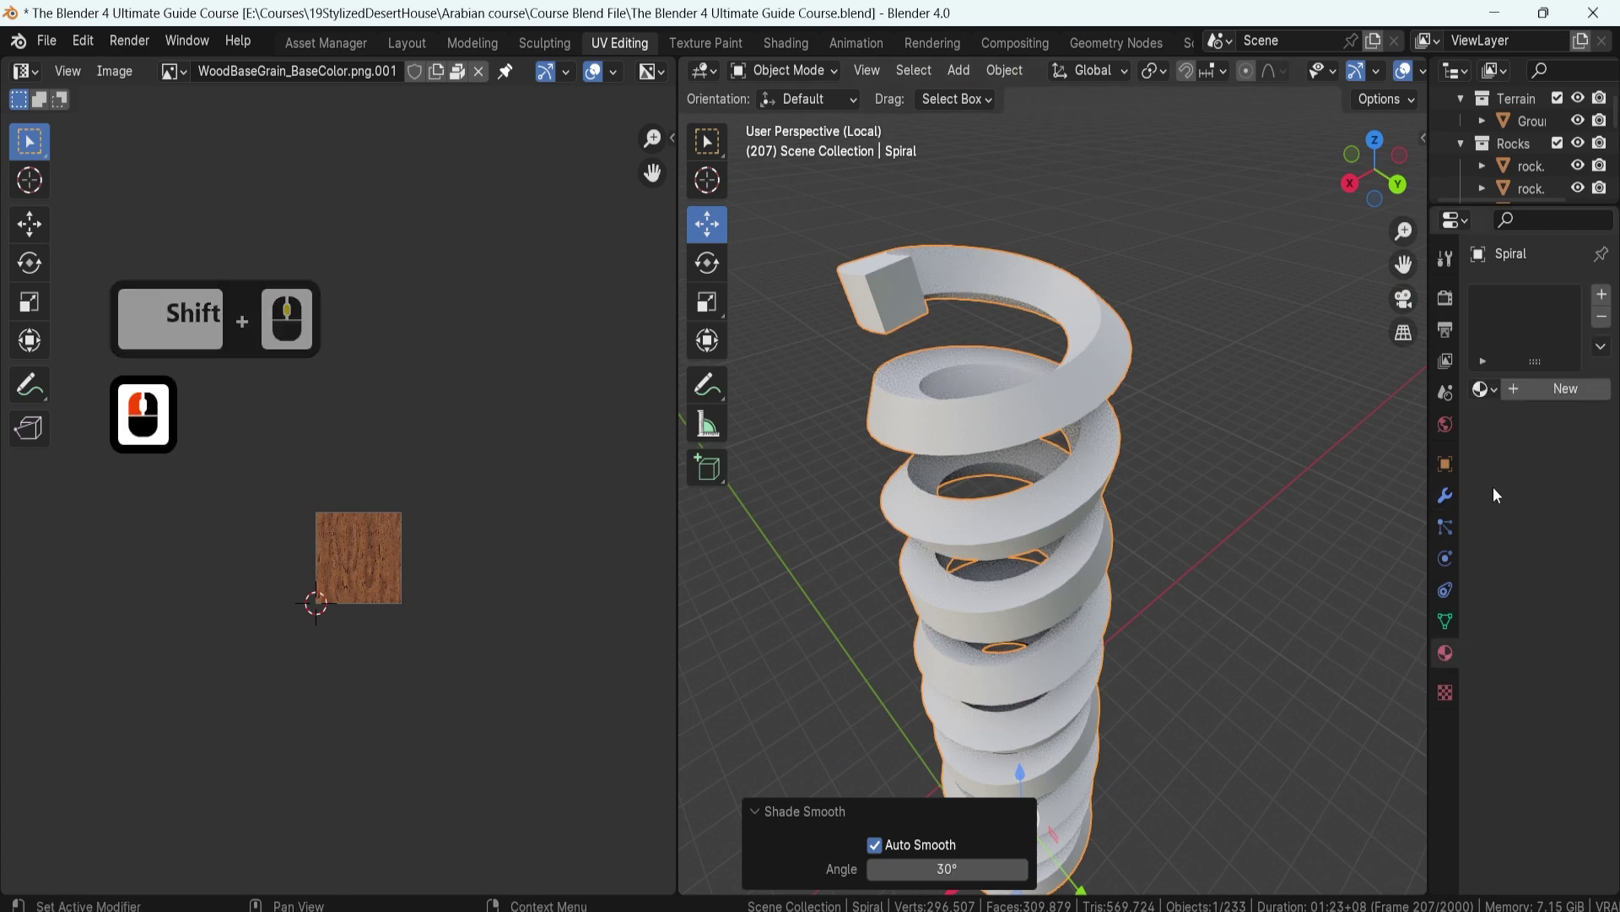
left_click(1483, 389)
type("wo")
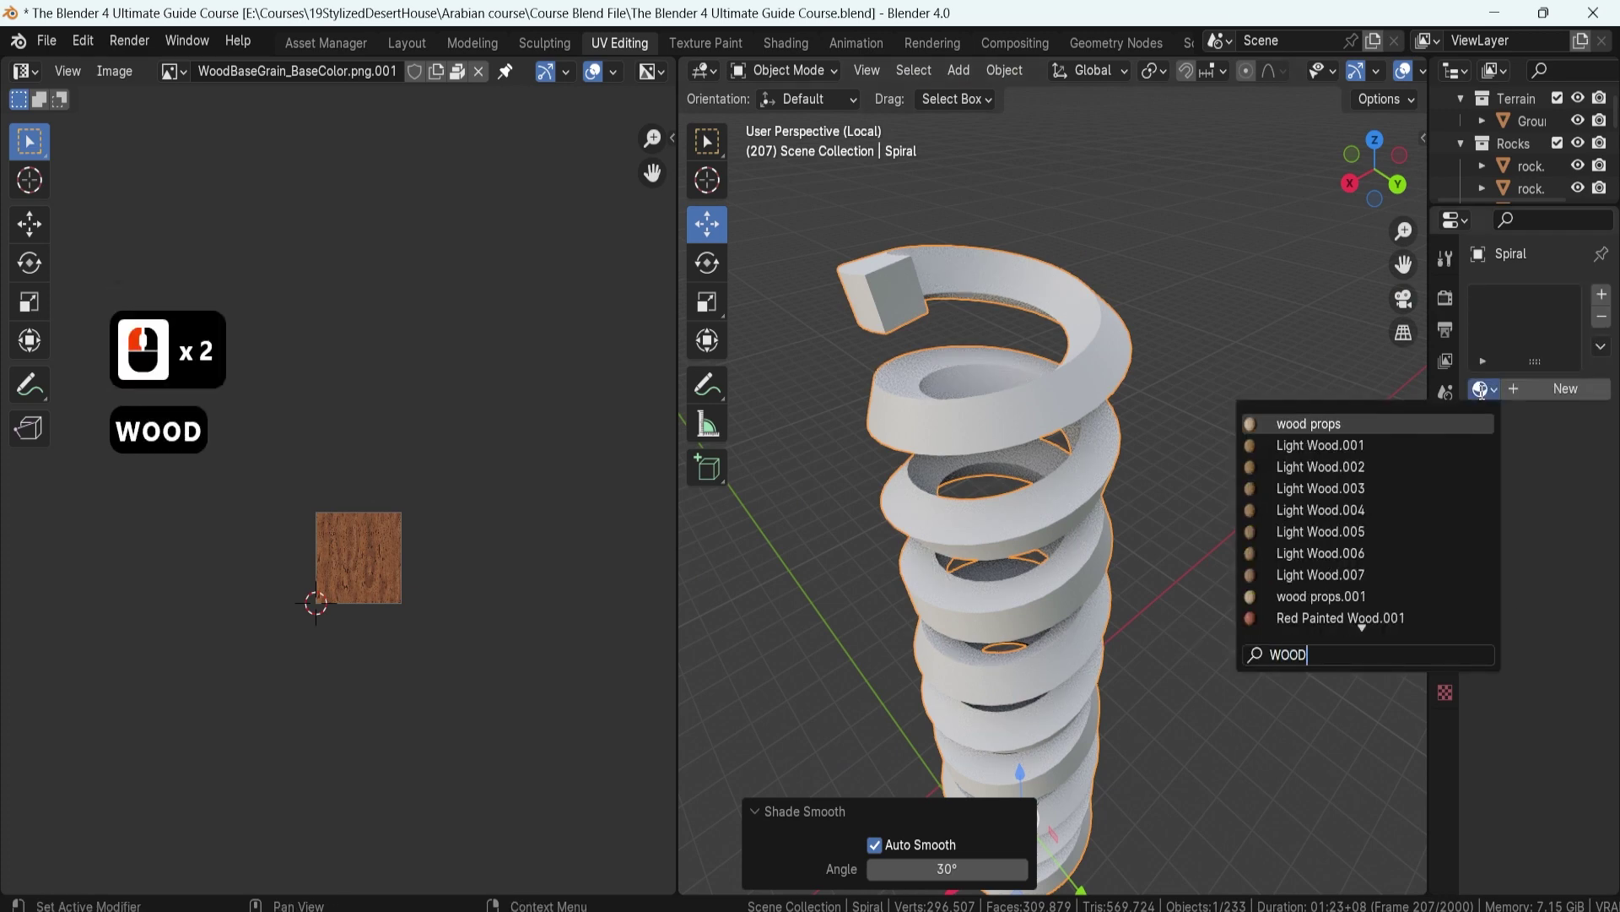
left_click(1314, 556)
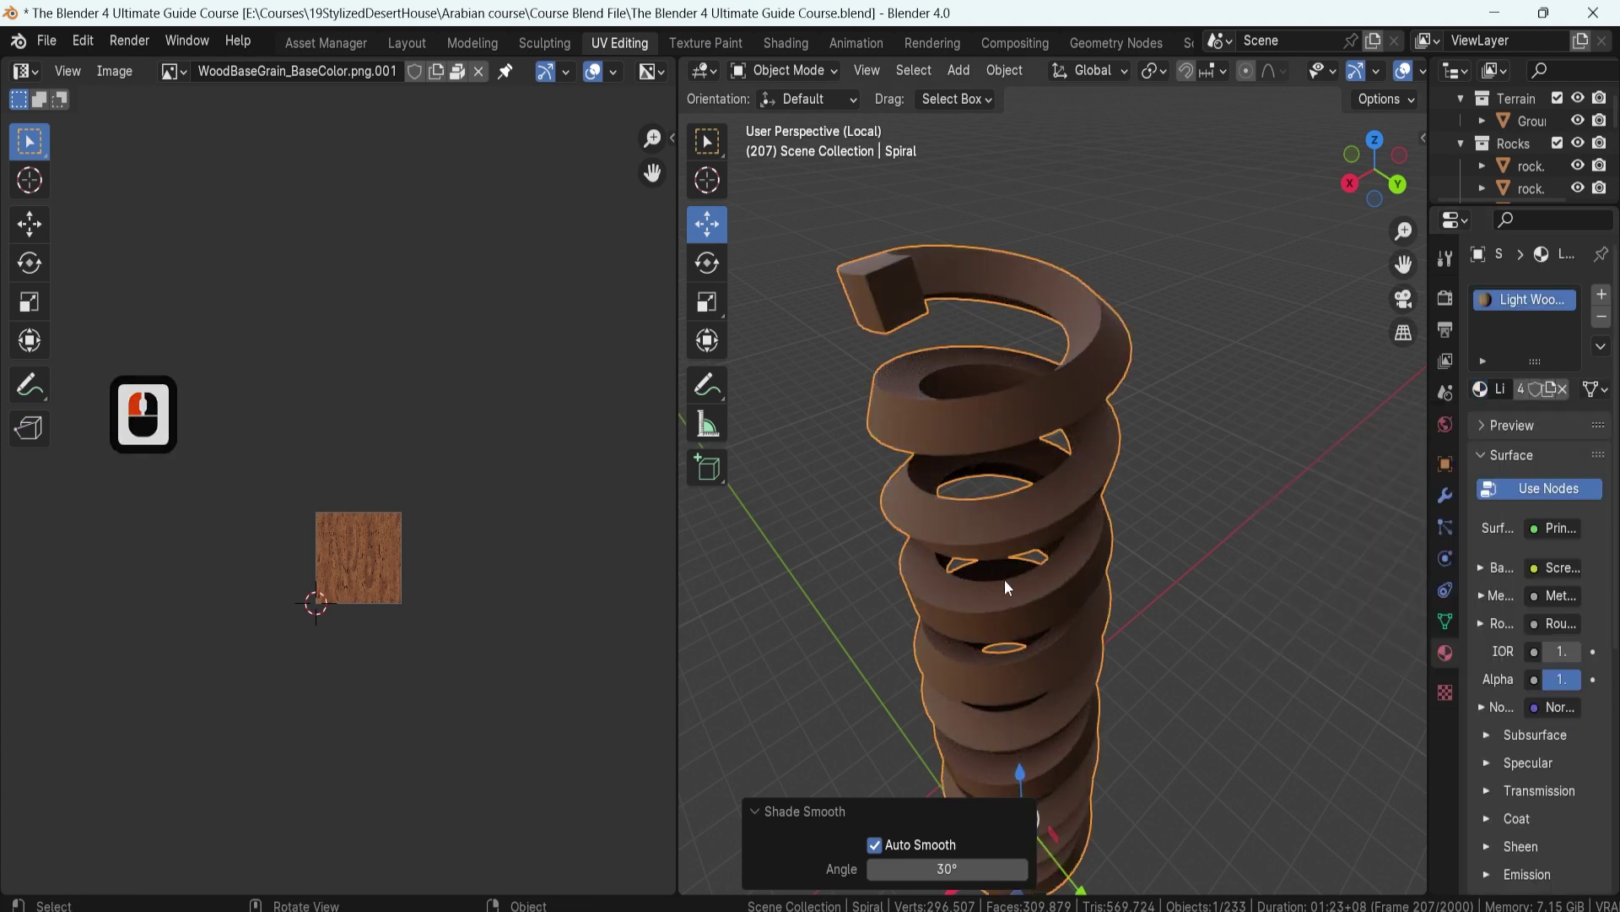
- Select the square end faces at the top and bottom of the spiral in Edit Mode
middle_click_drag(1005, 579, 1038, 481)
middle_click_drag(1107, 557, 1087, 546)
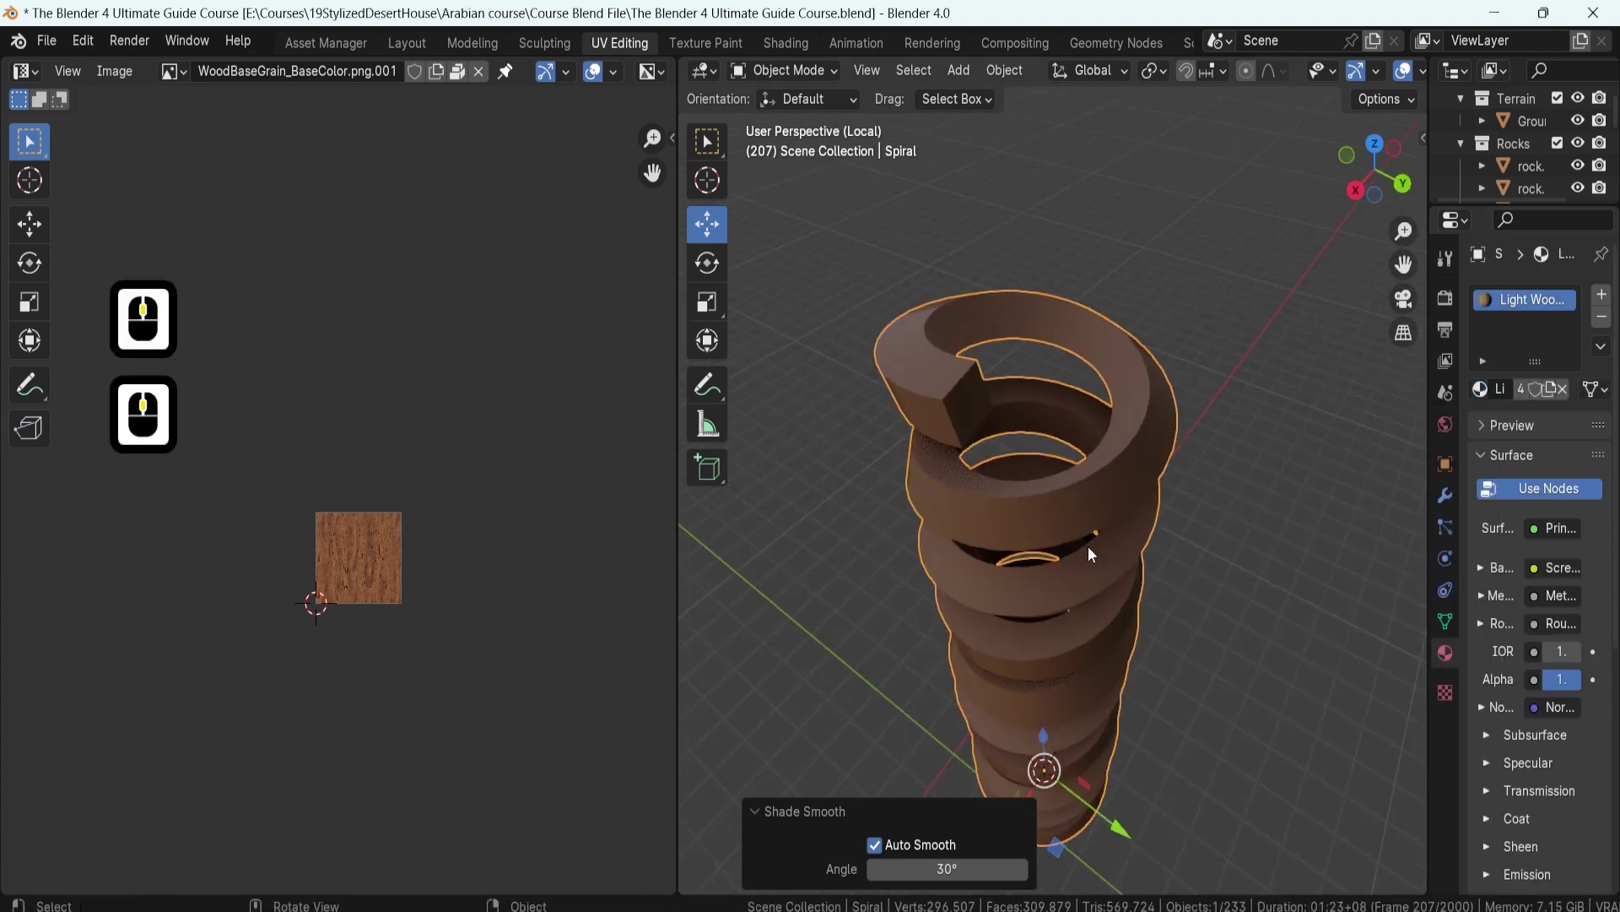
key("Tab")
scroll(966, 397, "up", 2)
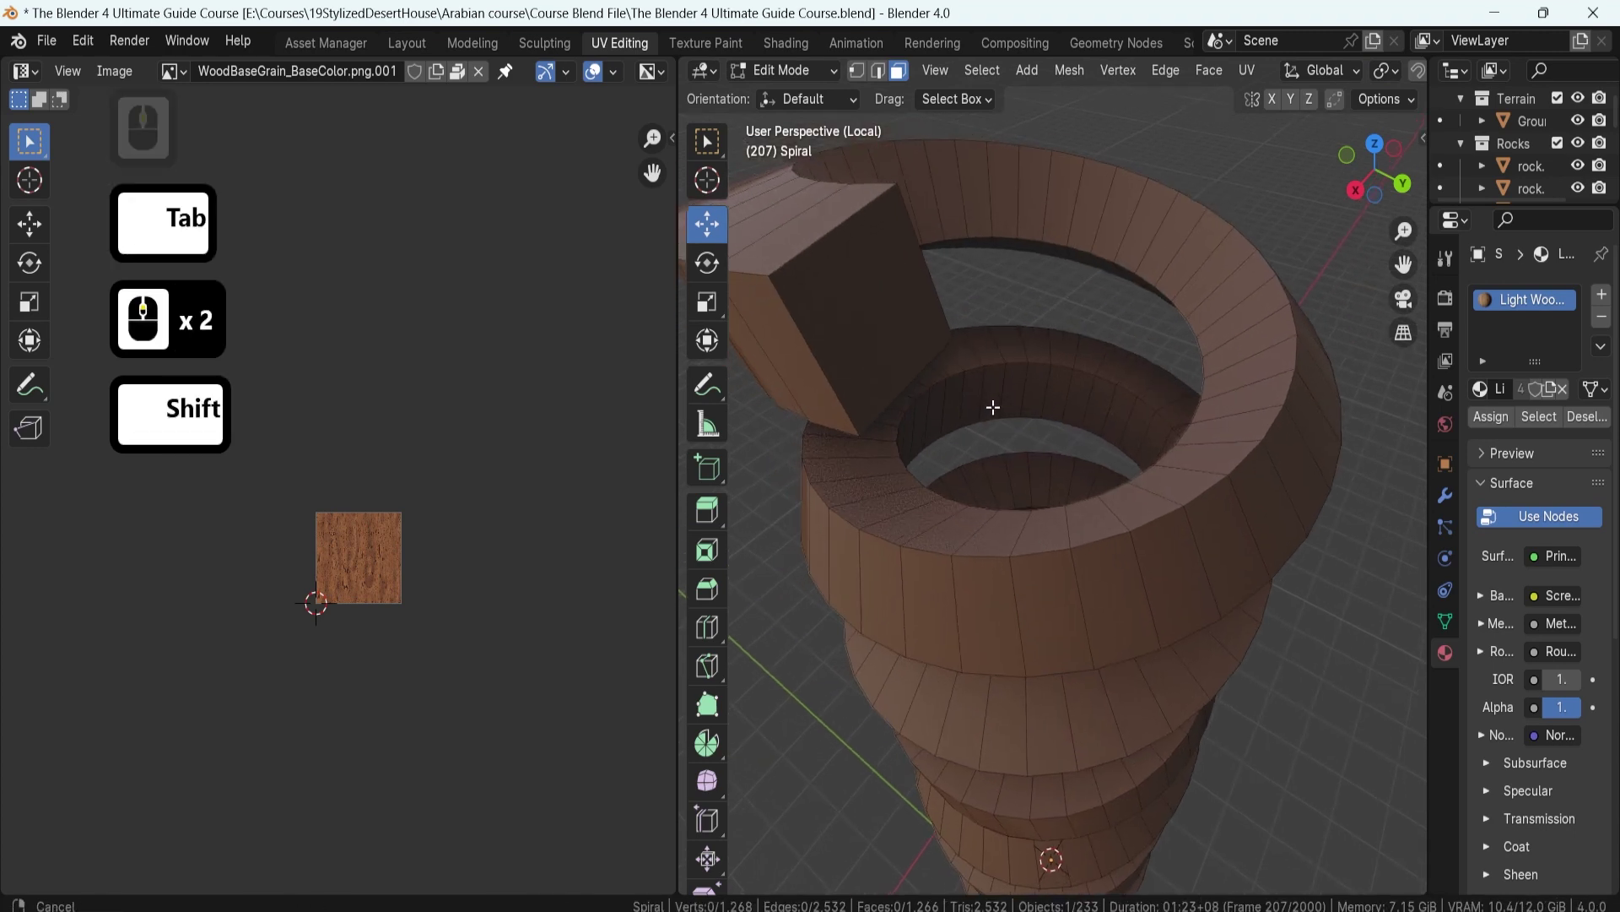
middle_click_drag(991, 405, 1066, 355, "shift")
middle_click_drag(1078, 507, 968, 437)
key("3")
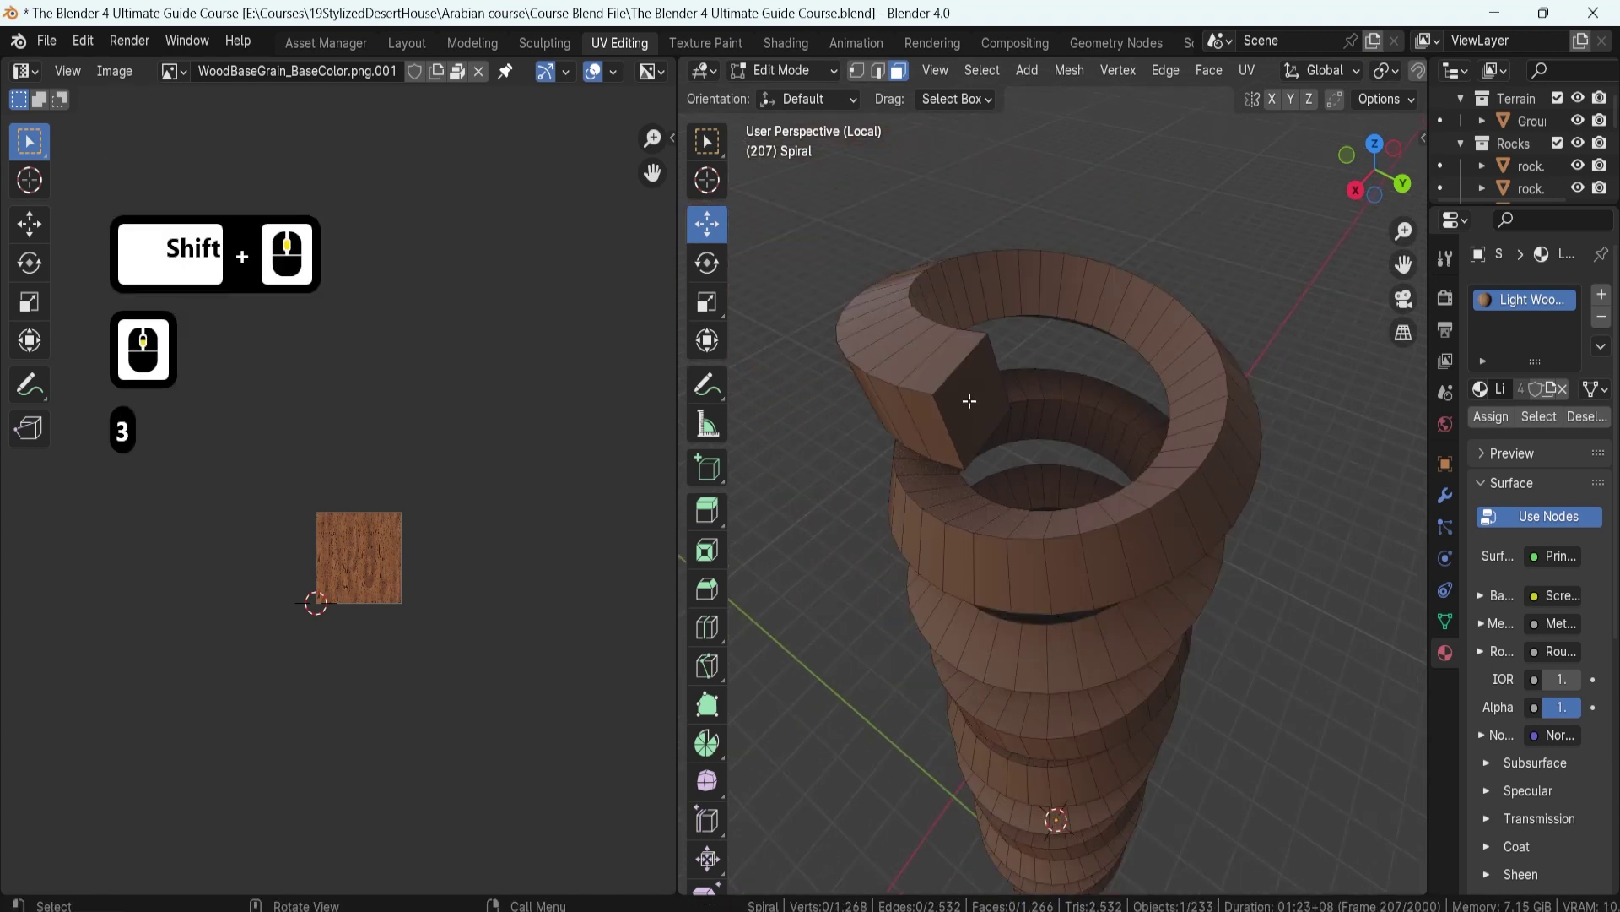
left_click(970, 402)
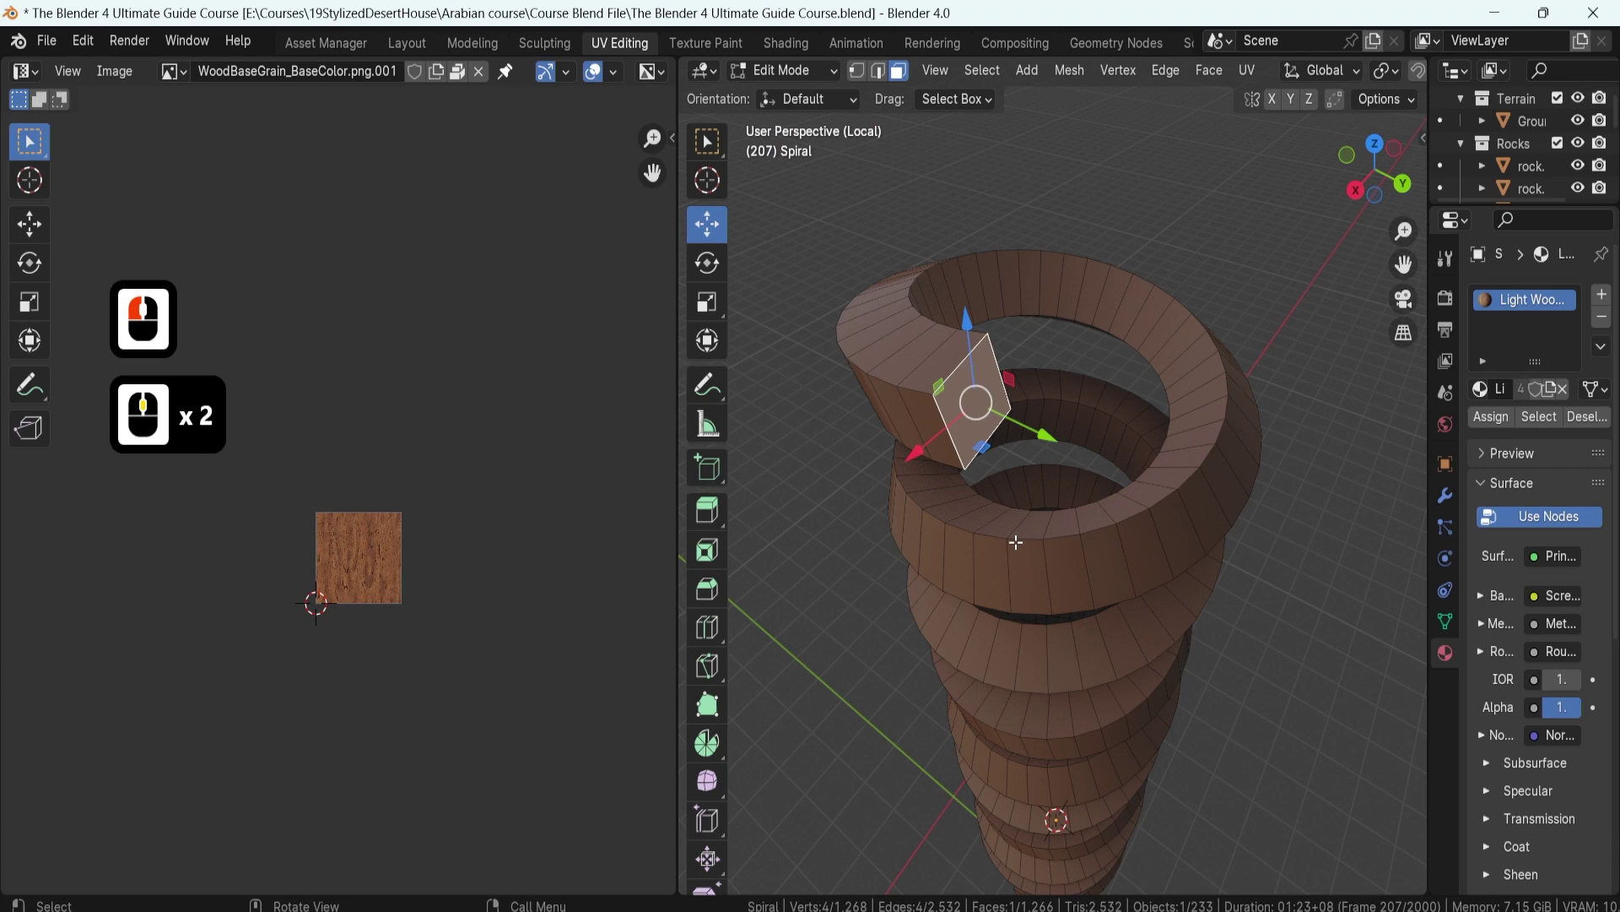
scroll(1015, 542, "down", 3)
middle_click_drag(1017, 636, 1243, 567, "shift")
scroll(1244, 567, "up", 5)
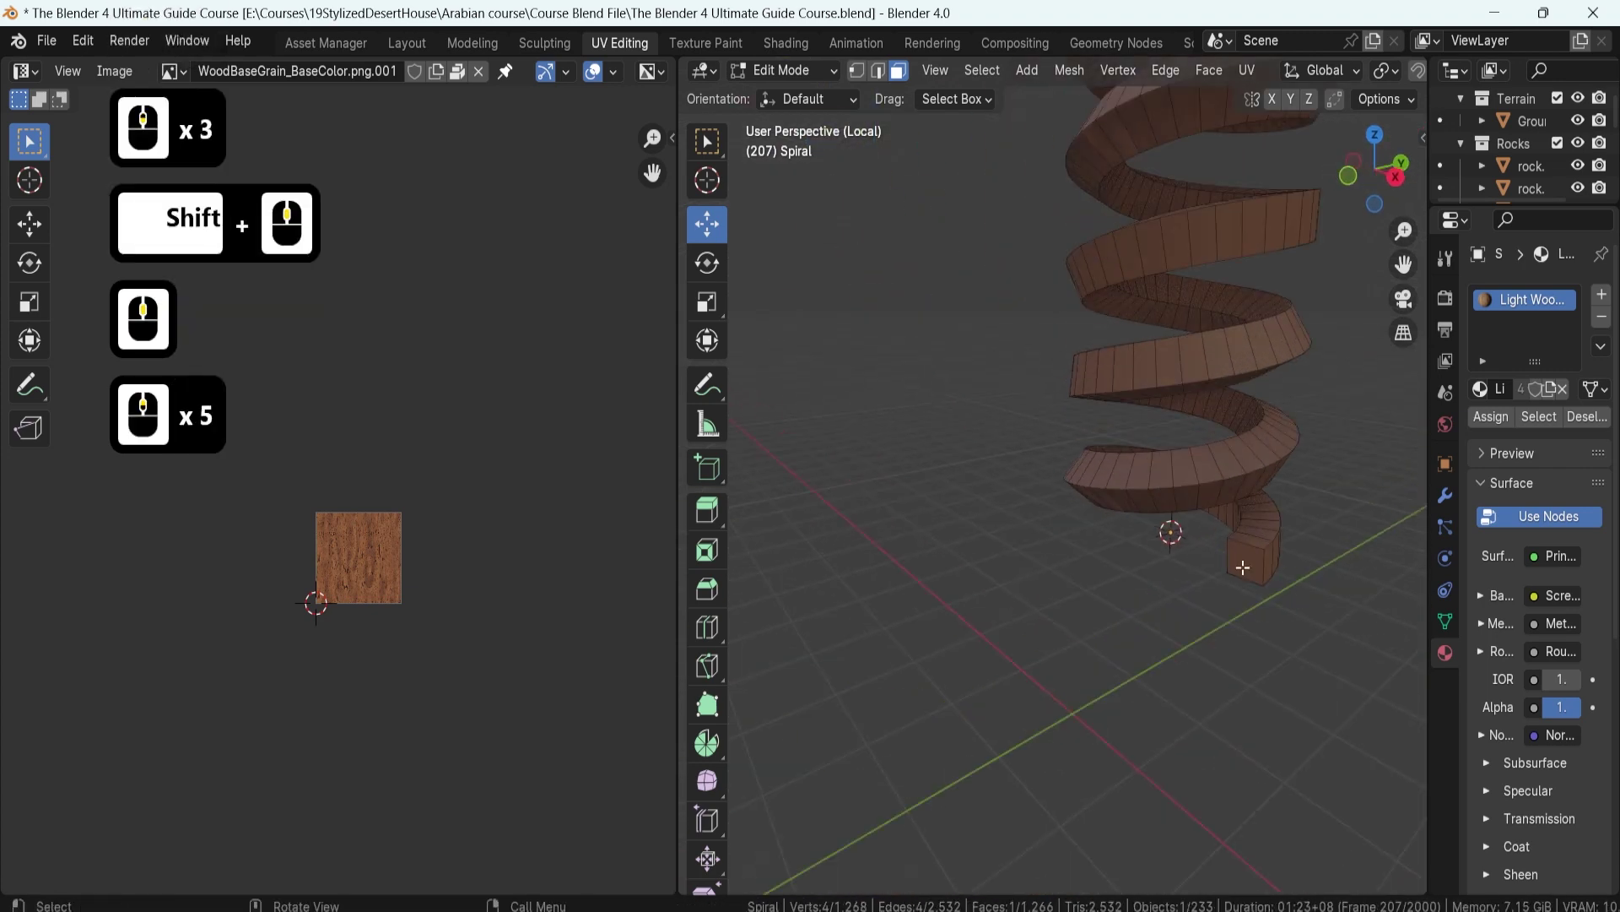
scroll(1243, 567, "up", 6)
left_click(1222, 599, "shift")
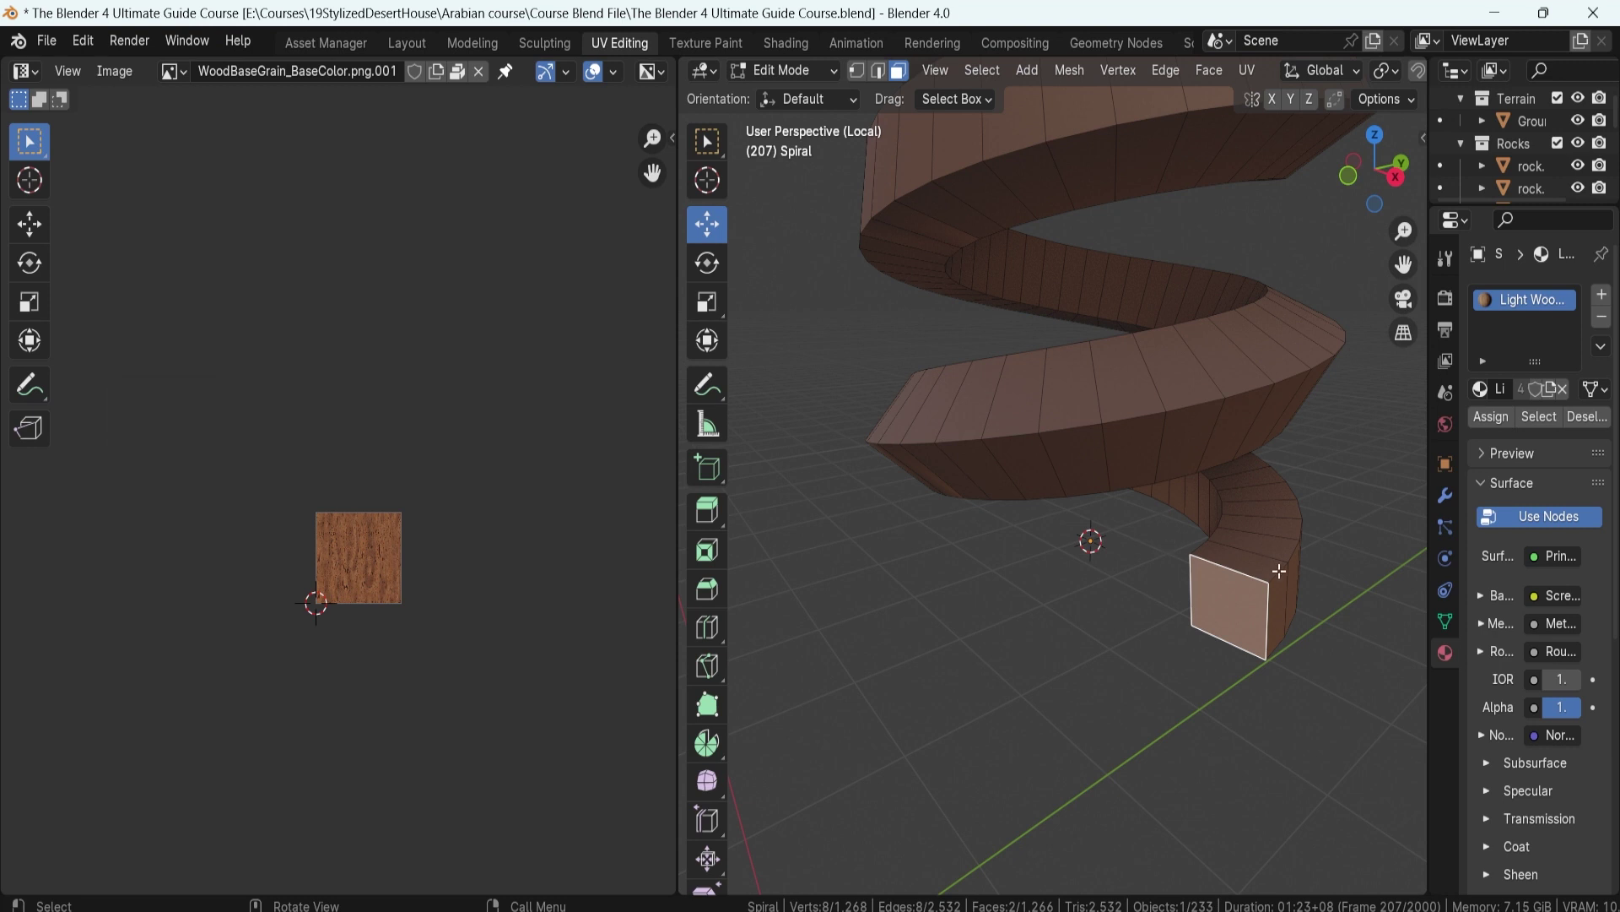
- Mark the boundary edges of both spiral end faces as seams
key("2")
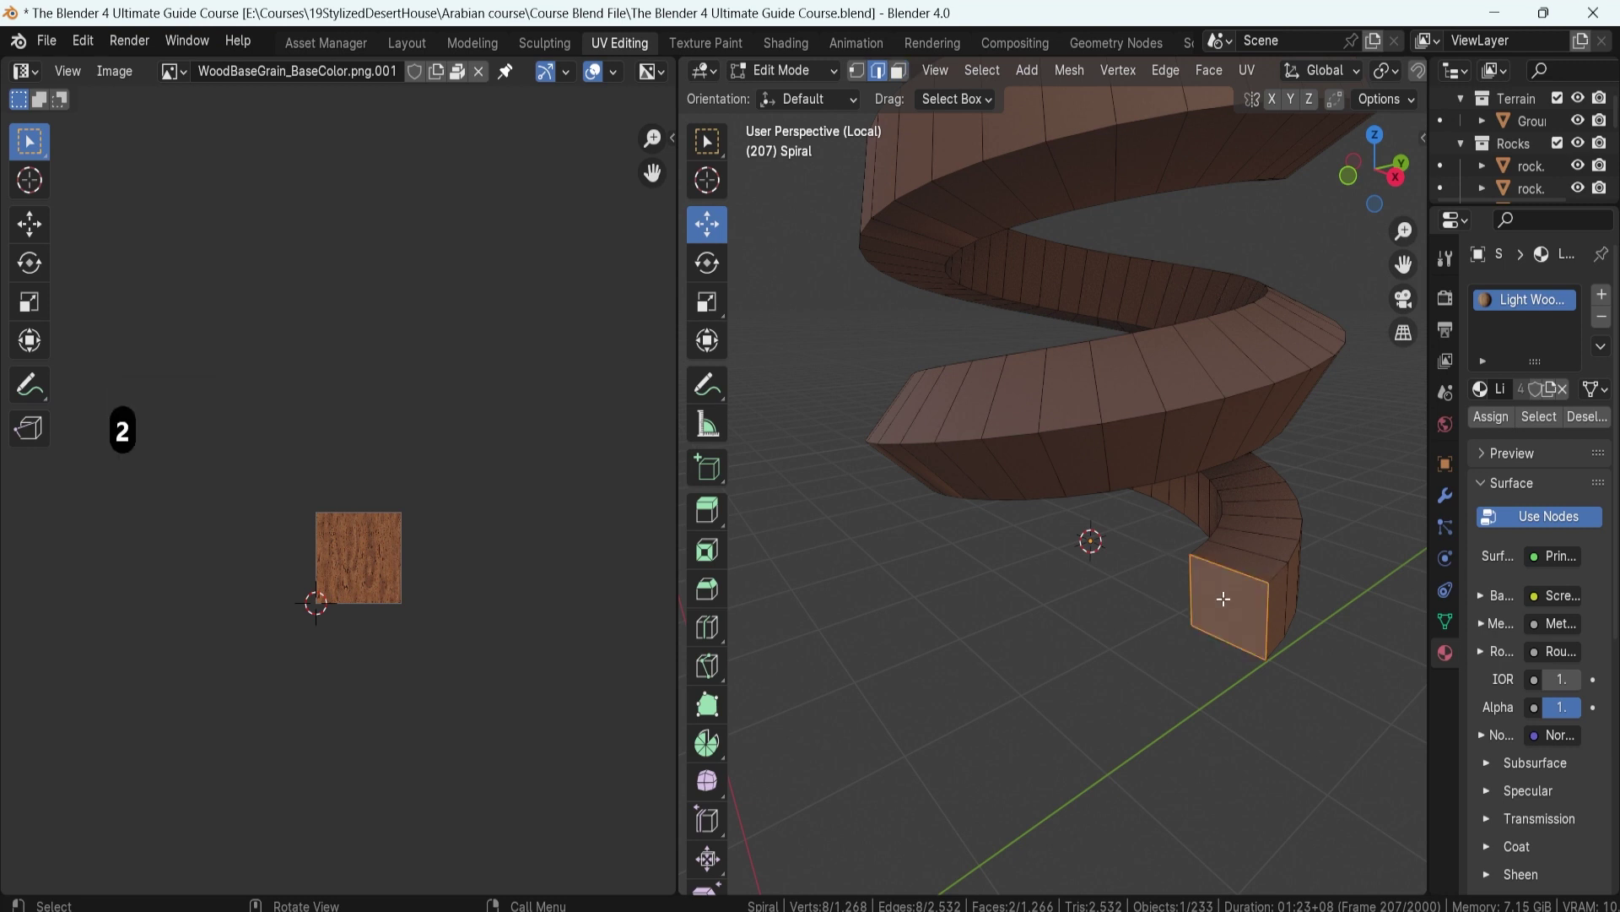
right_click(1224, 599)
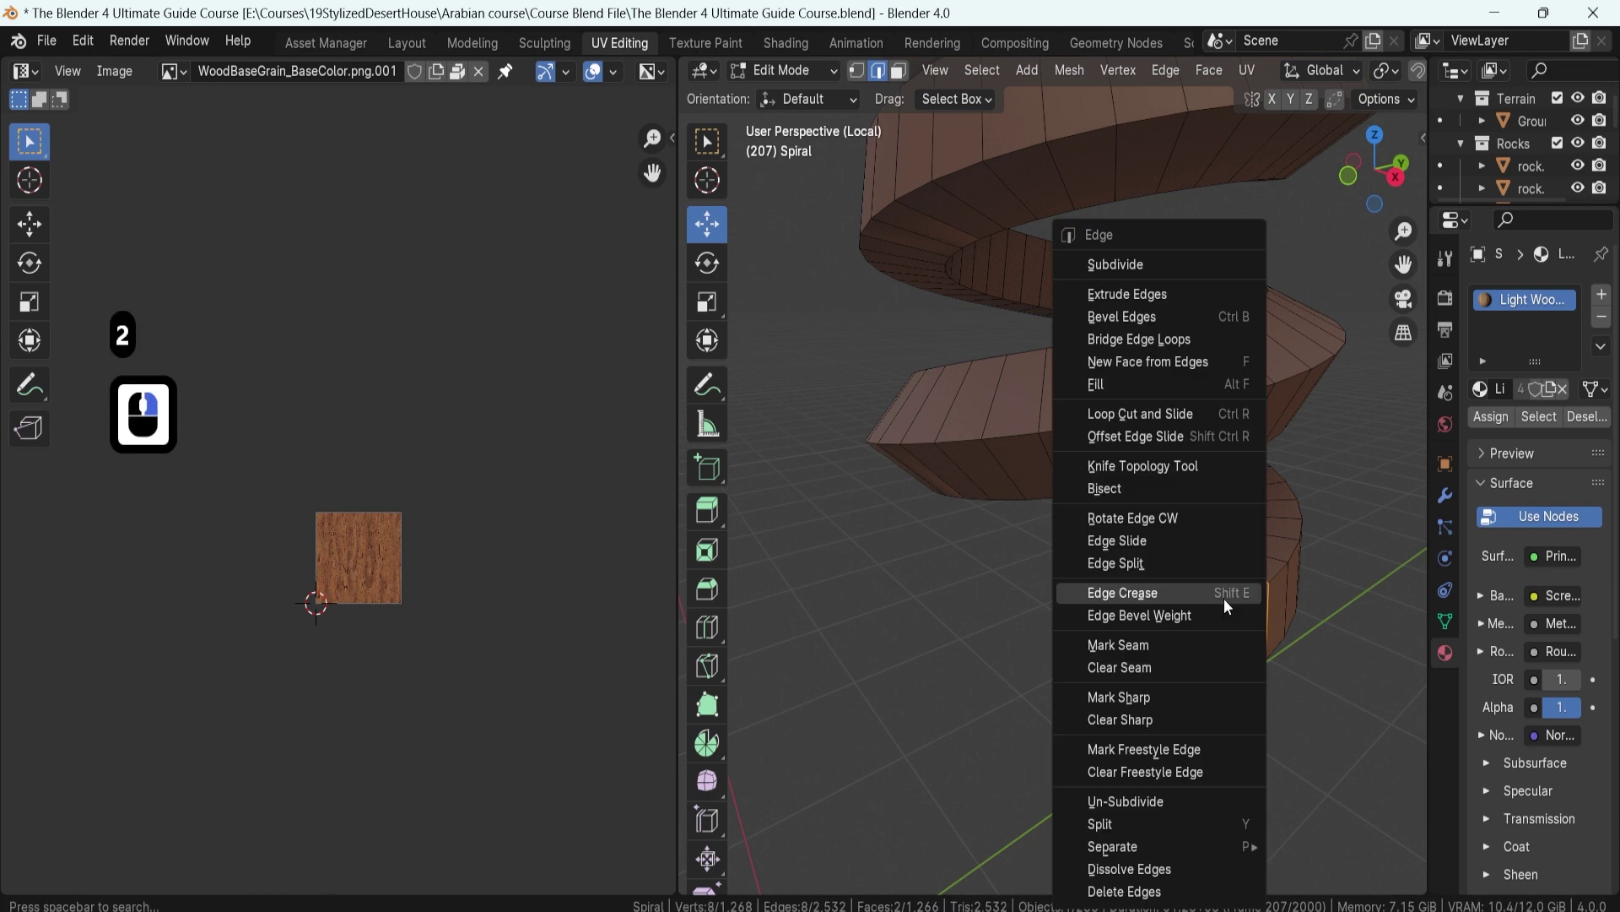
left_click(1144, 652)
- Select the continuous lengthwise edge loop that starts at a corner of the spiral's lower end face
middle_click_drag(1207, 617, 1154, 622, "shift")
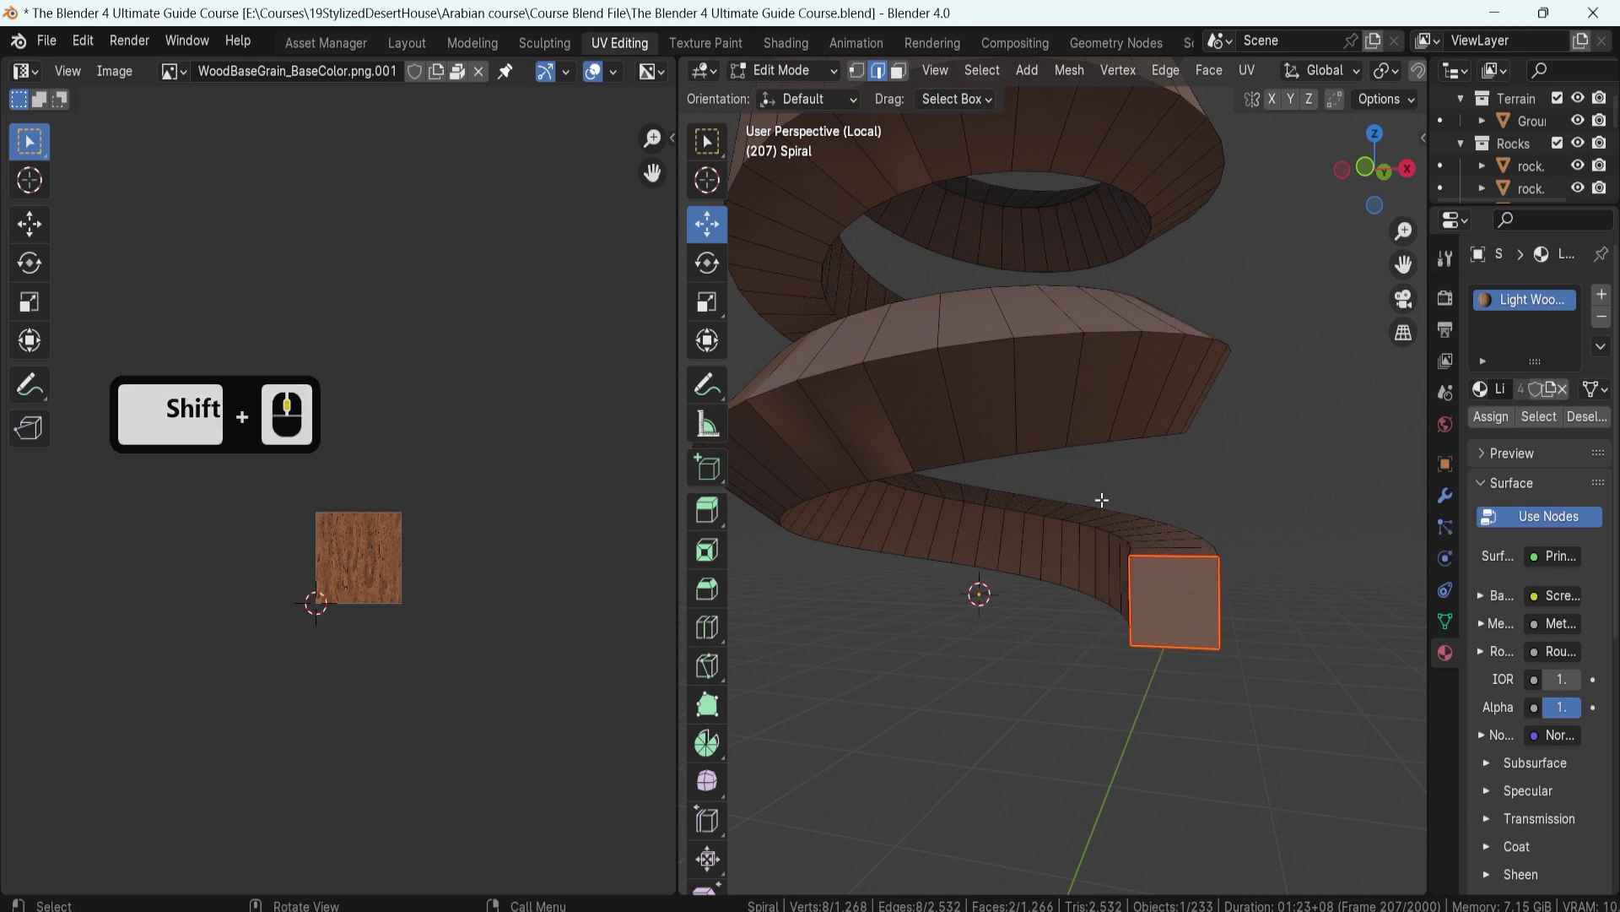
left_click(1102, 597, "alt")
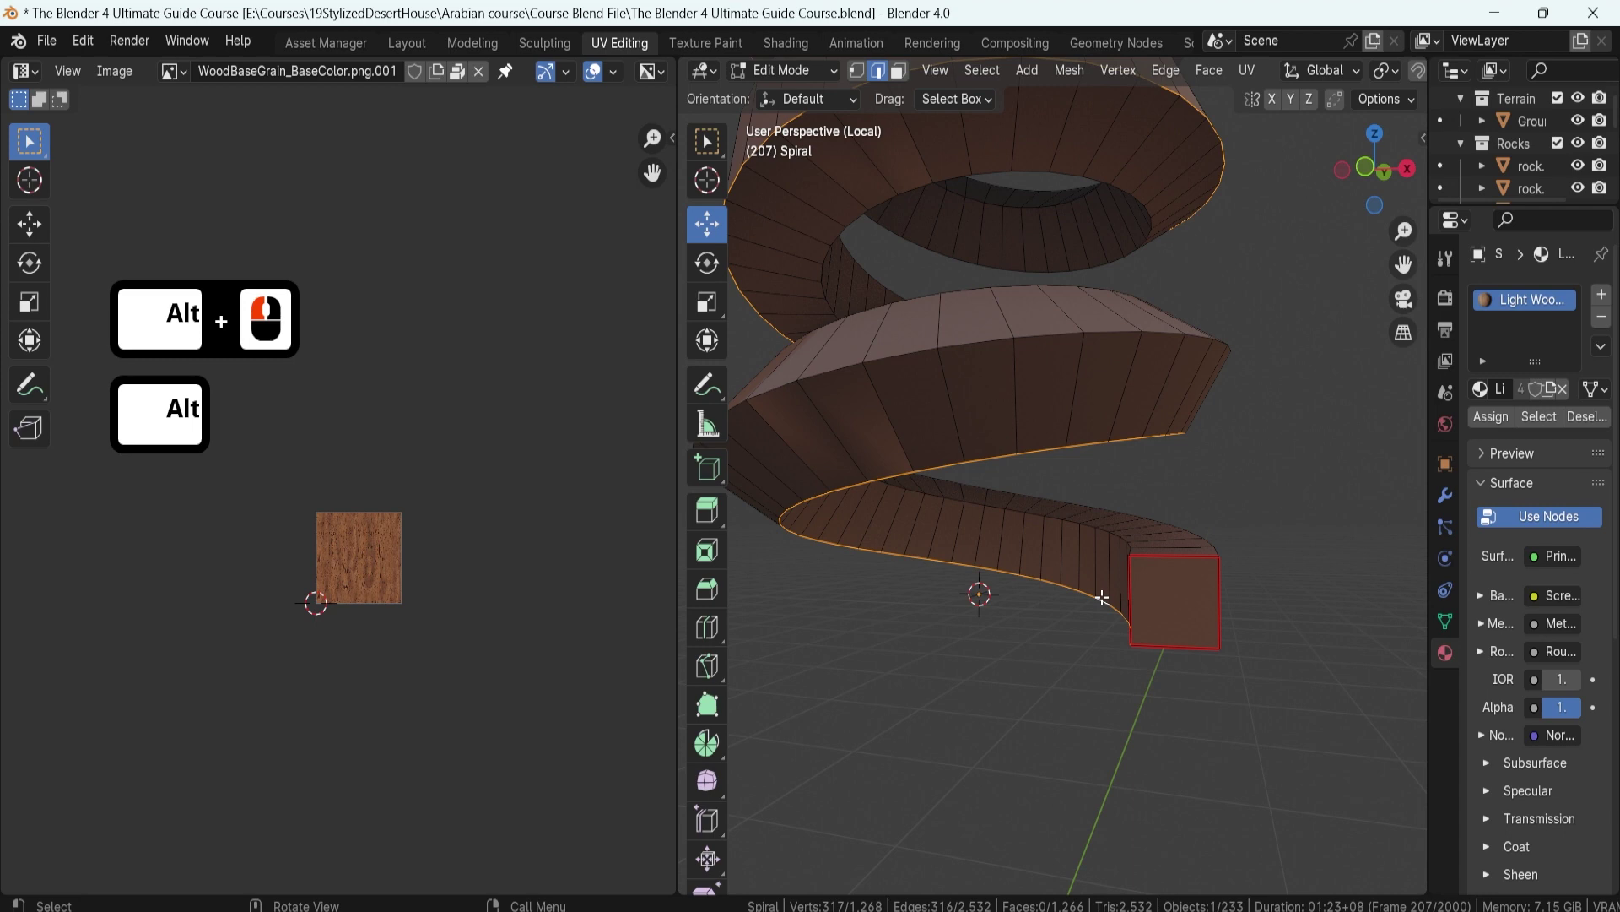
middle_click_drag(1103, 597, 969, 481)
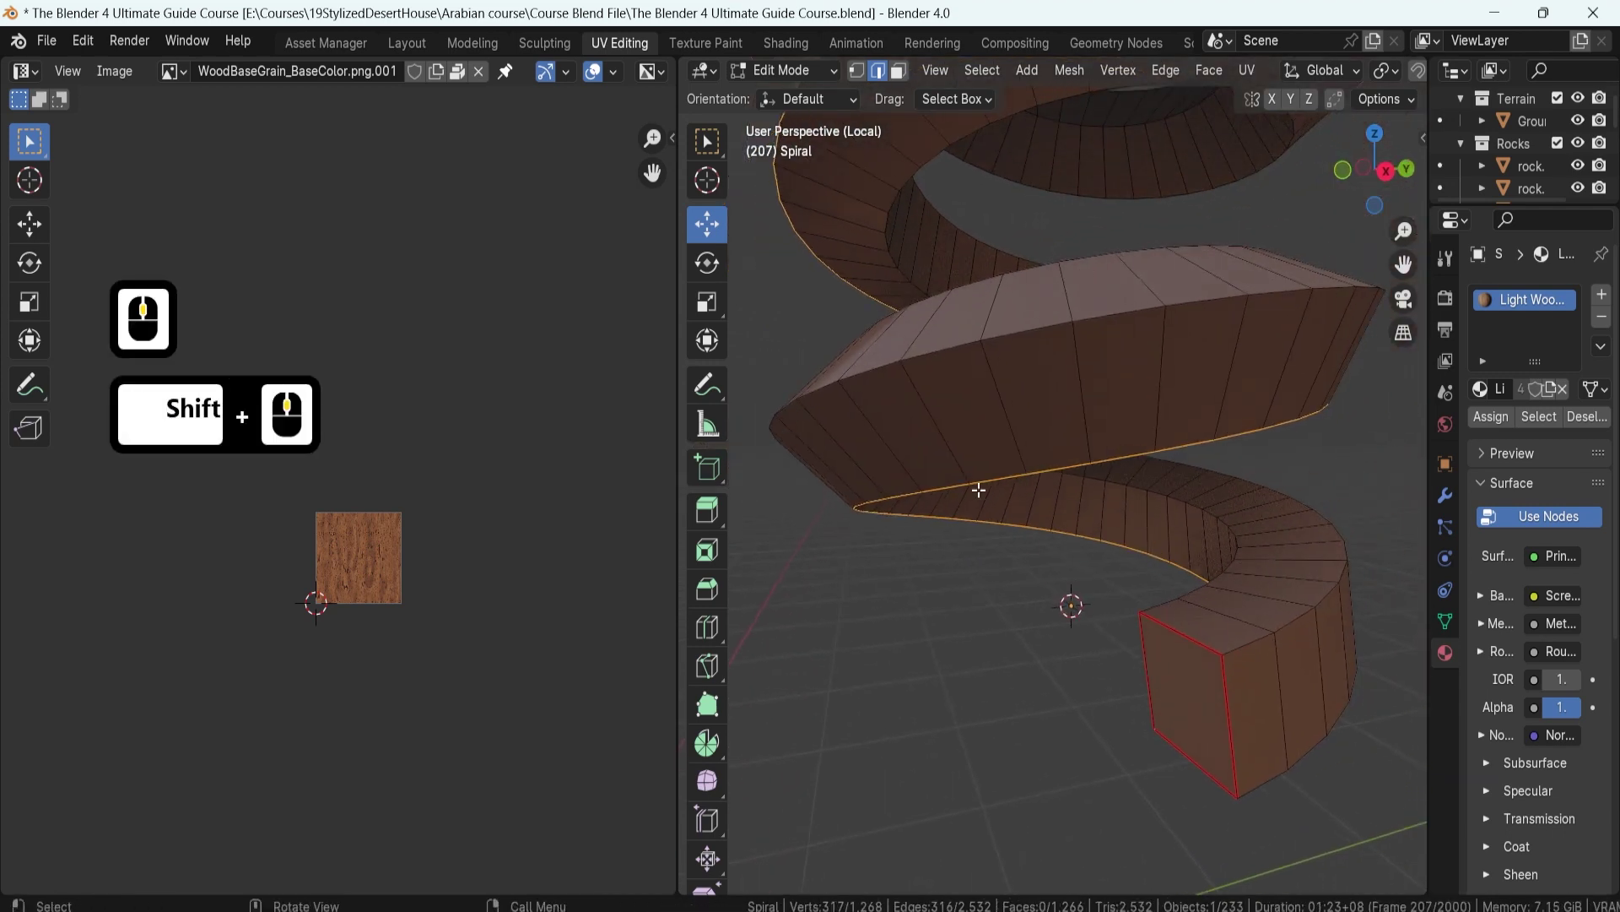
- Examine the selected edge loop along the full length of the spiral, up to its top end face
scroll(1031, 220, "down", 4)
middle_click_drag(1047, 320, 977, 615, "shift")
middle_click_drag(1049, 398, 1076, 625, "shift")
middle_click_drag(1126, 345, 1134, 591, "shift")
middle_click_drag(1076, 346, 944, 597, "shift")
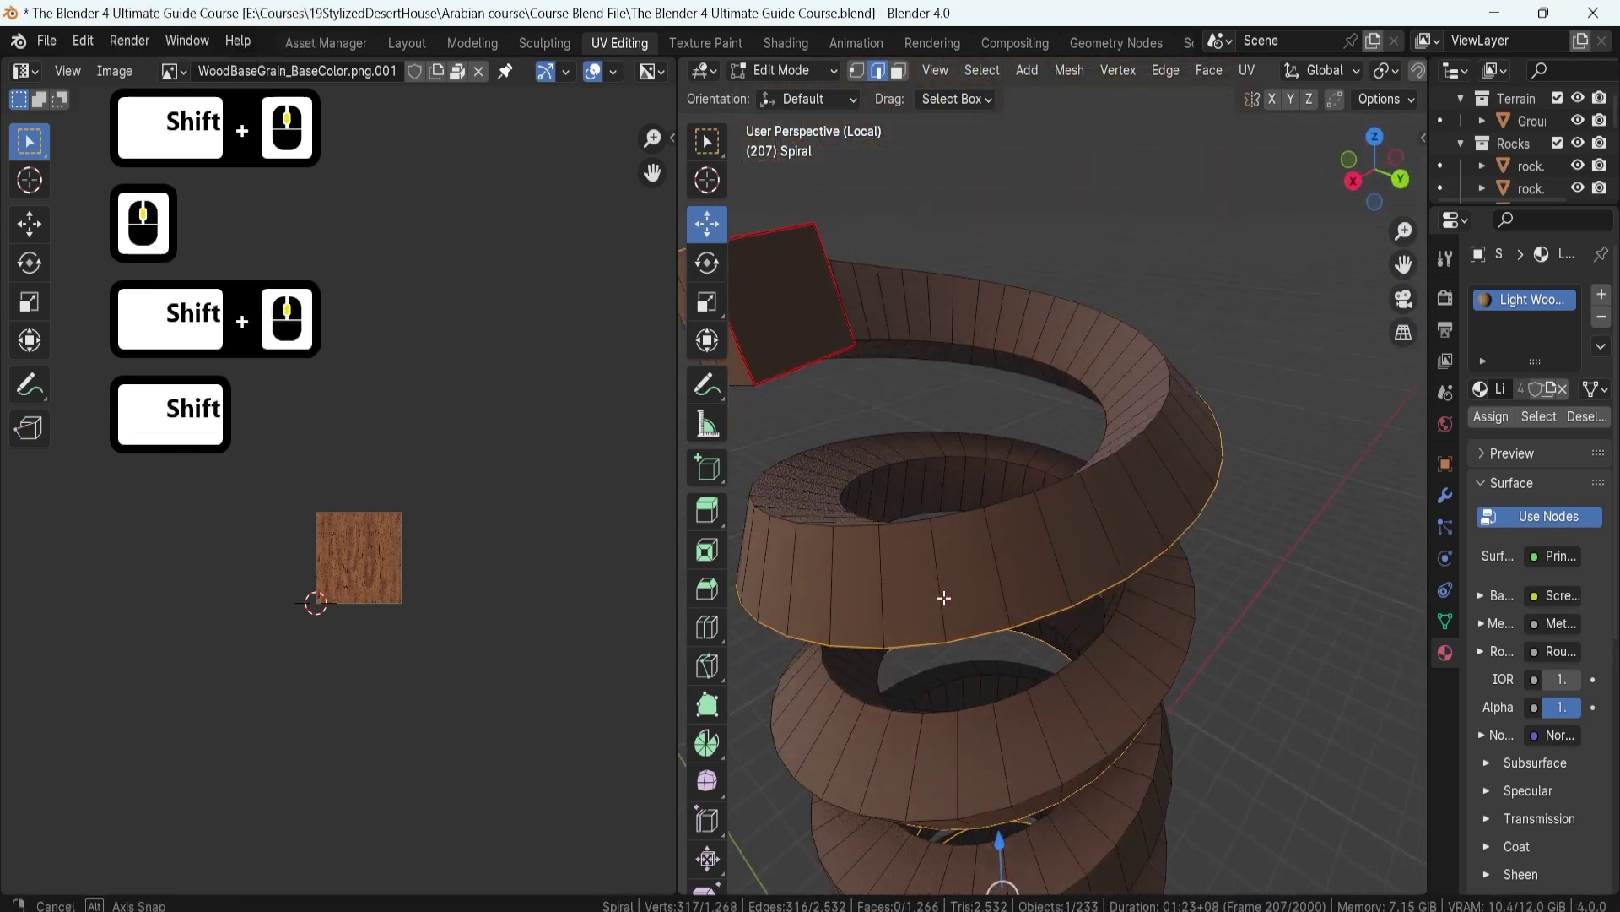
middle_click_drag(852, 455, 953, 336, "shift")
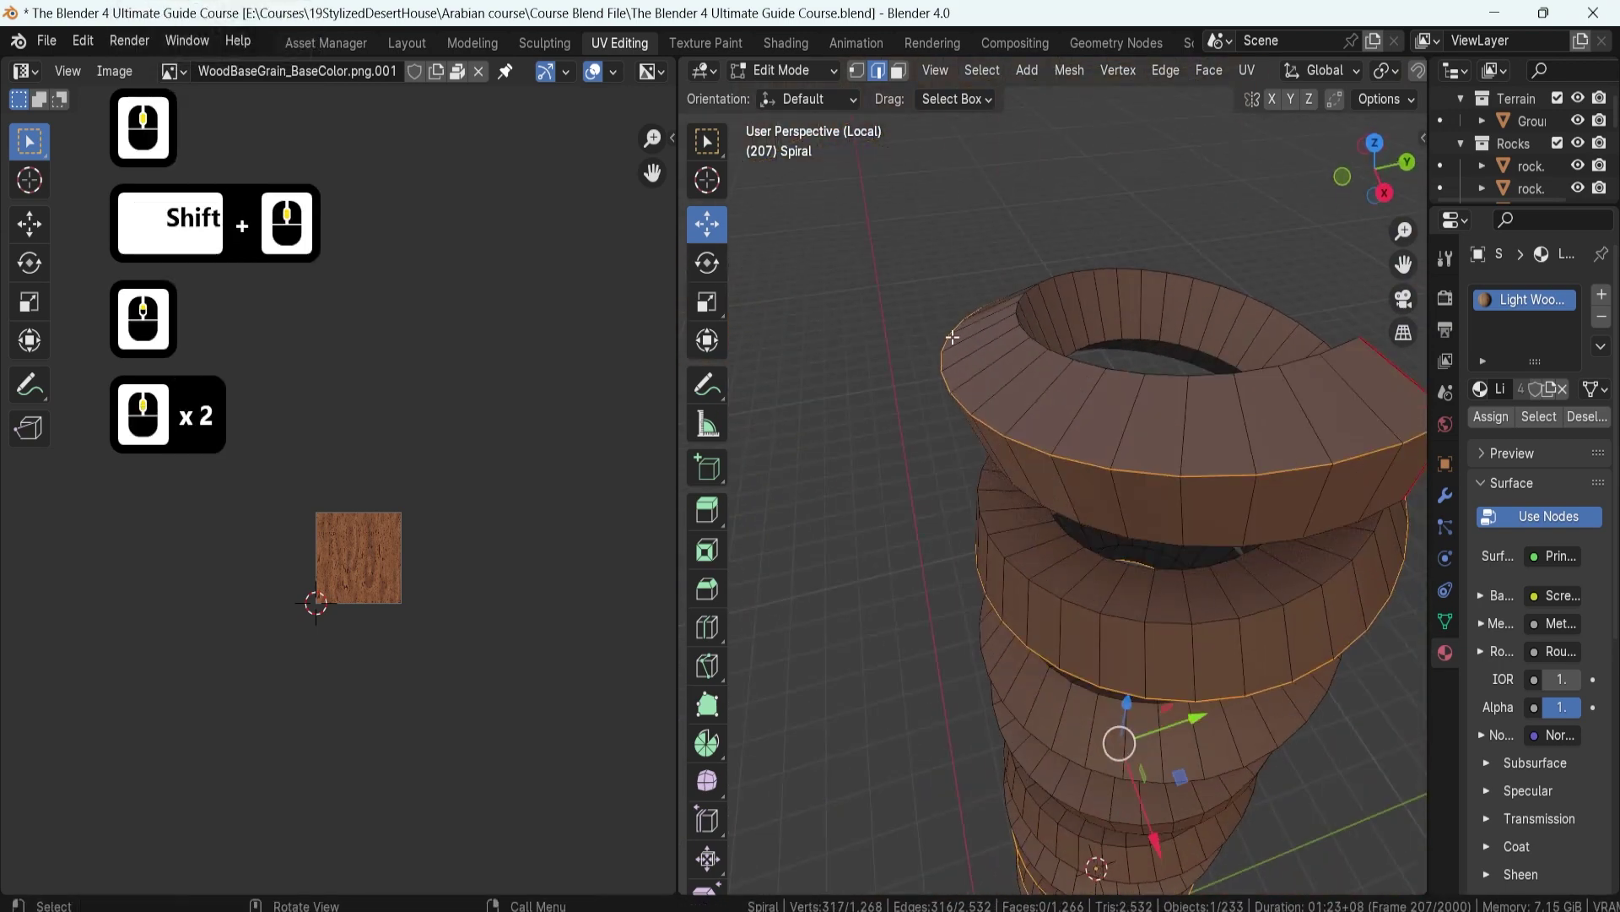
middle_click_drag(1155, 559, 1171, 440)
middle_click_drag(1291, 443, 1150, 435)
middle_click_drag(1296, 564, 1016, 496)
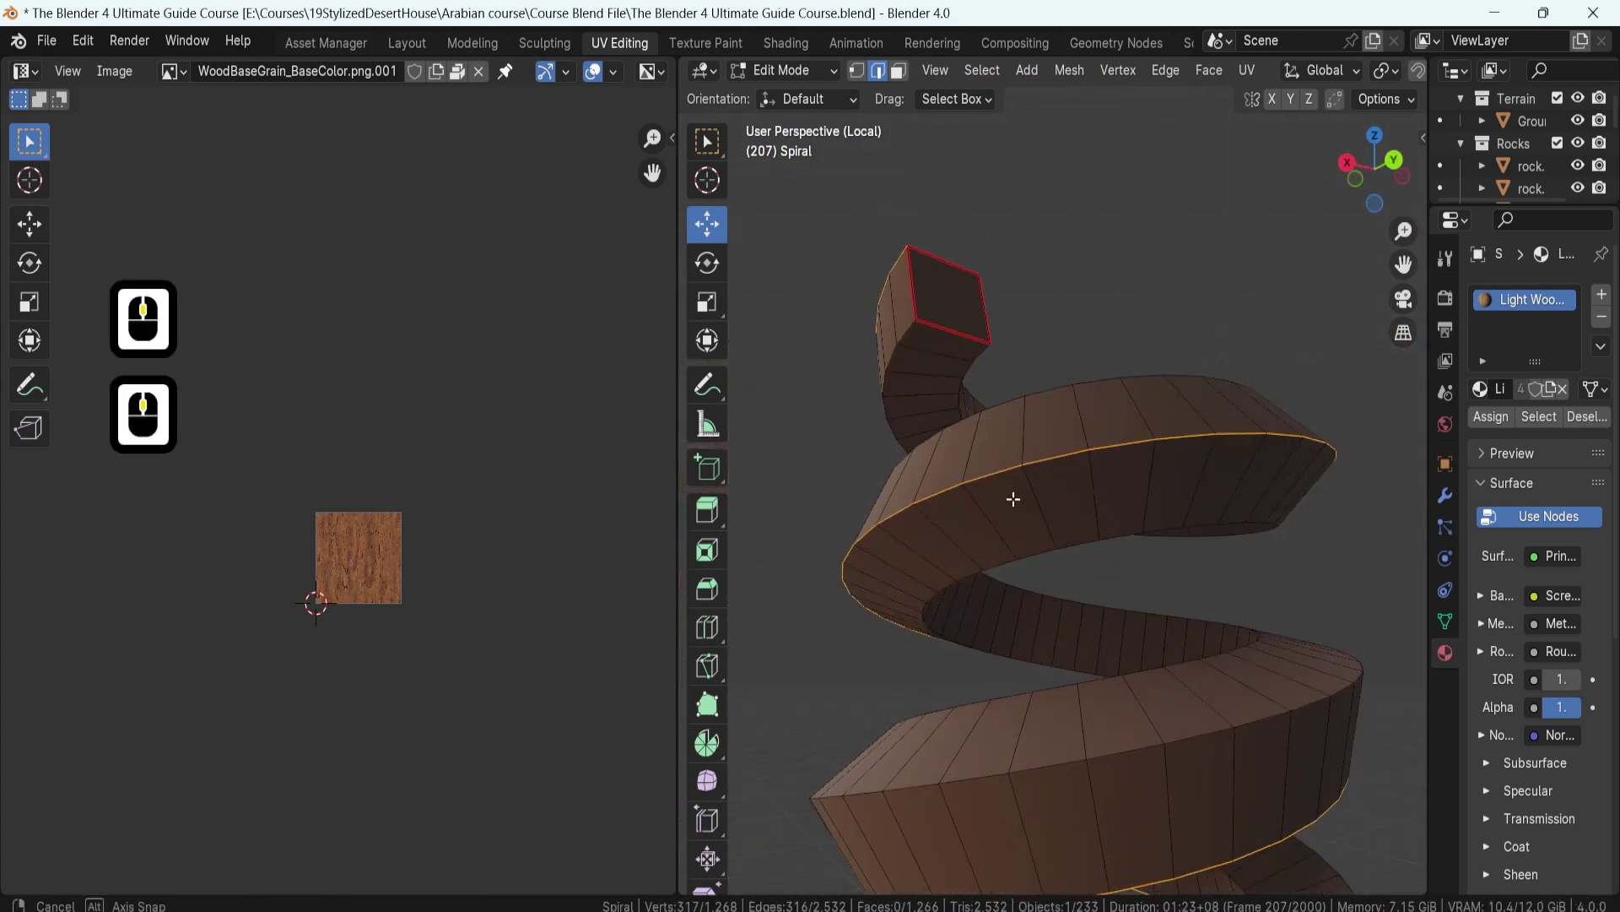
scroll(1017, 496, "down", 5)
middle_click_drag(1067, 633, 1083, 460, "shift")
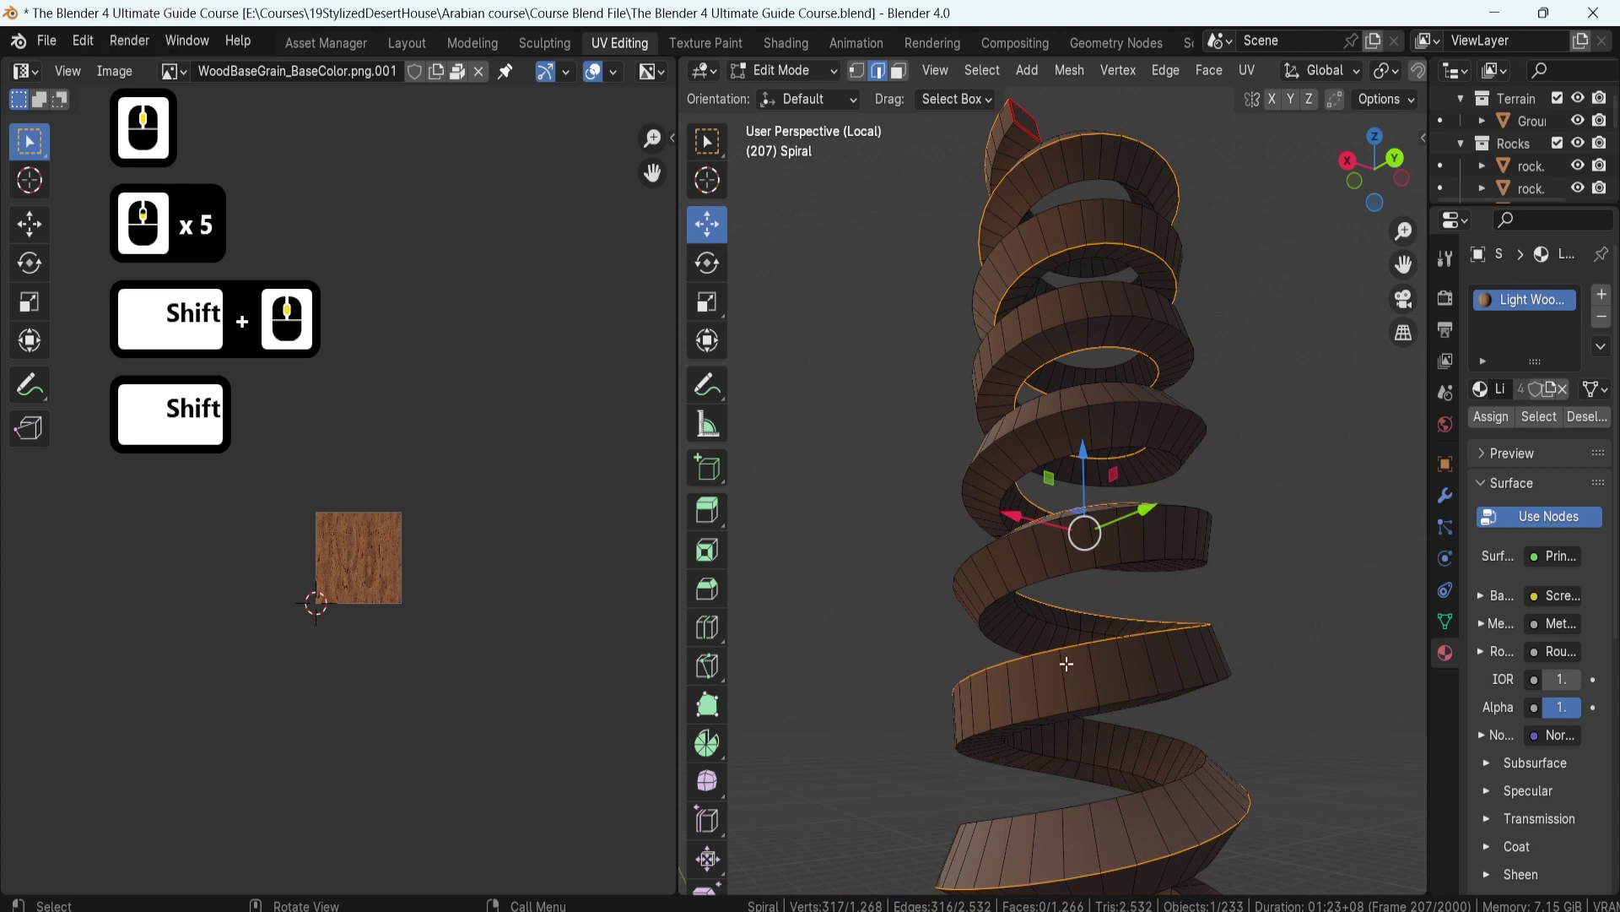
- Mark the selected lengthwise edge loop of the spiral as a seam
middle_click_drag(1096, 261, 1103, 575, "shift")
middle_click_drag(1100, 443, 1097, 561)
scroll(1106, 376, "up", 6)
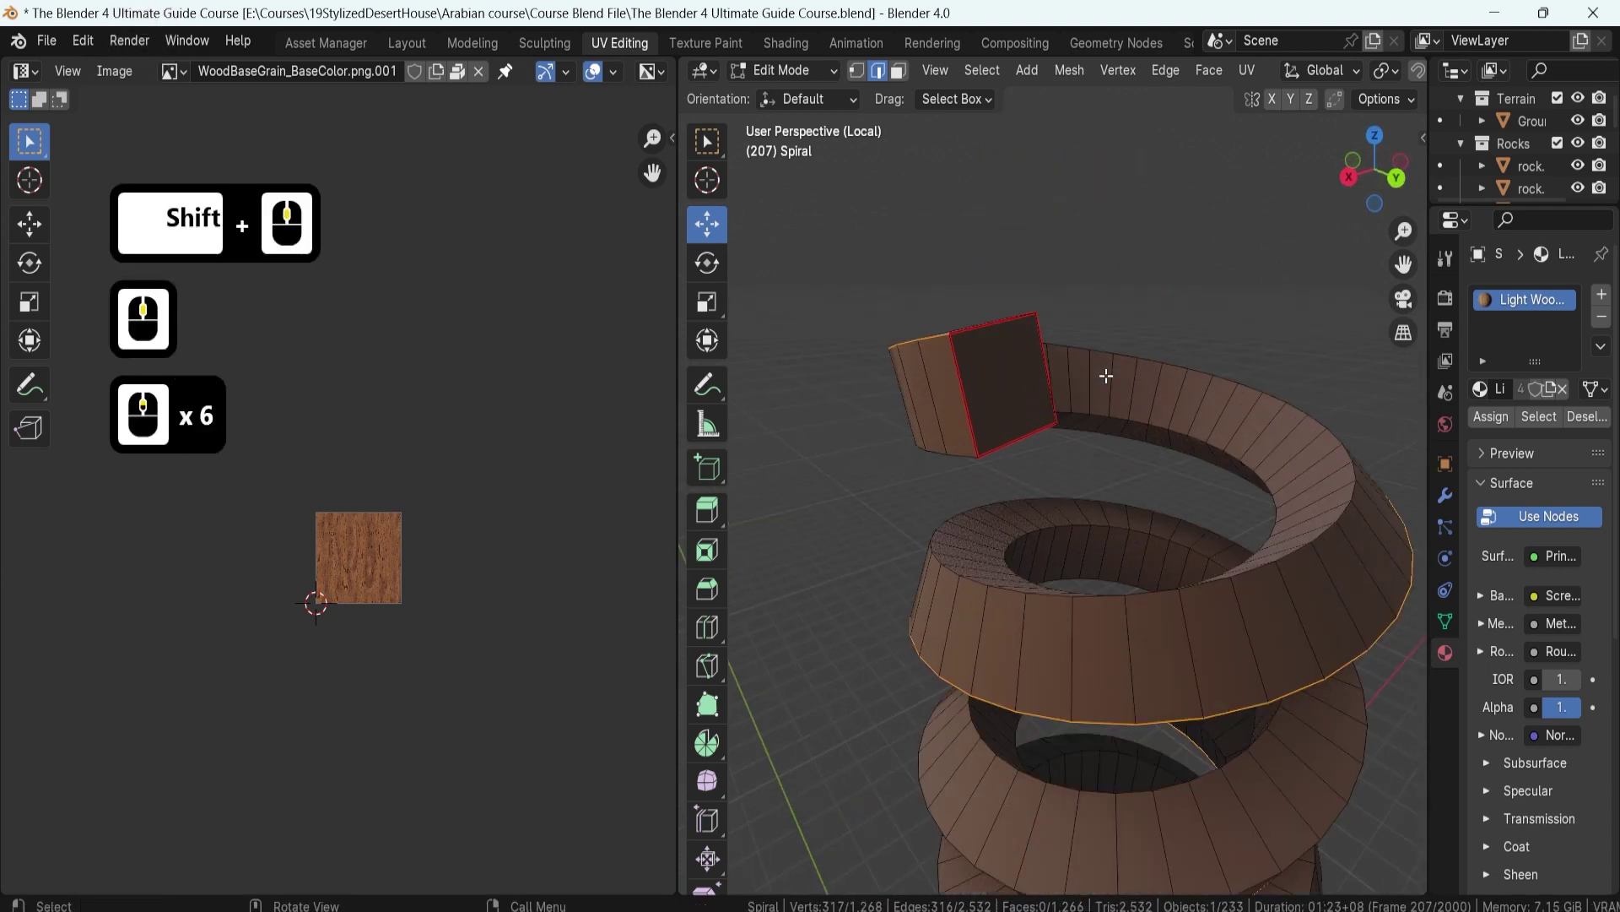
middle_click_drag(1106, 375, 1075, 517, "shift")
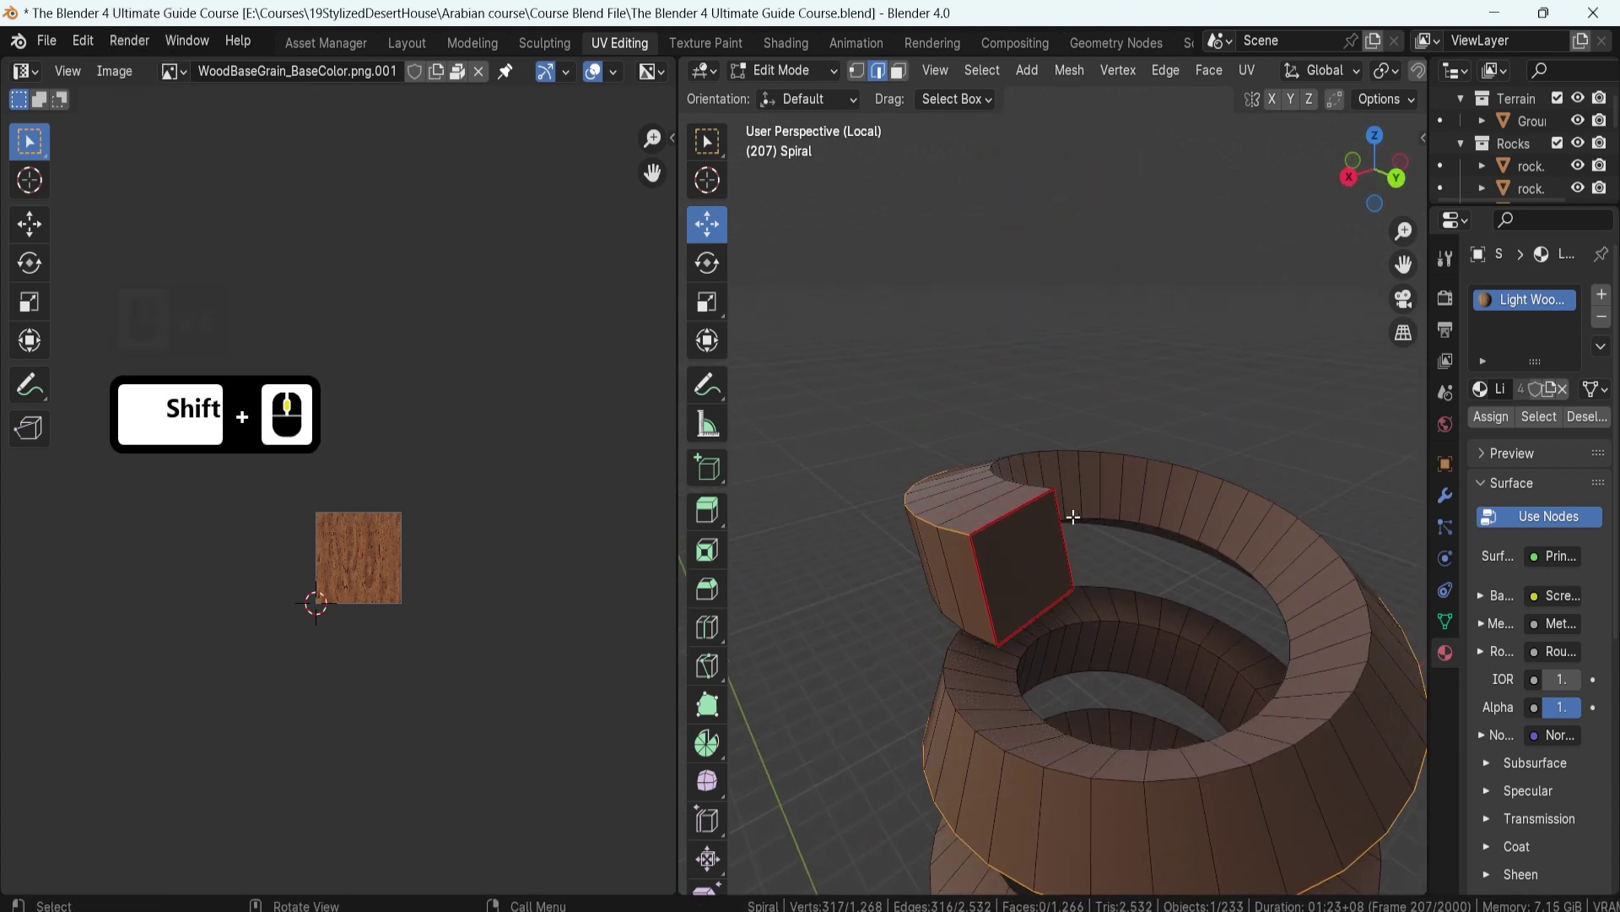
right_click(949, 539)
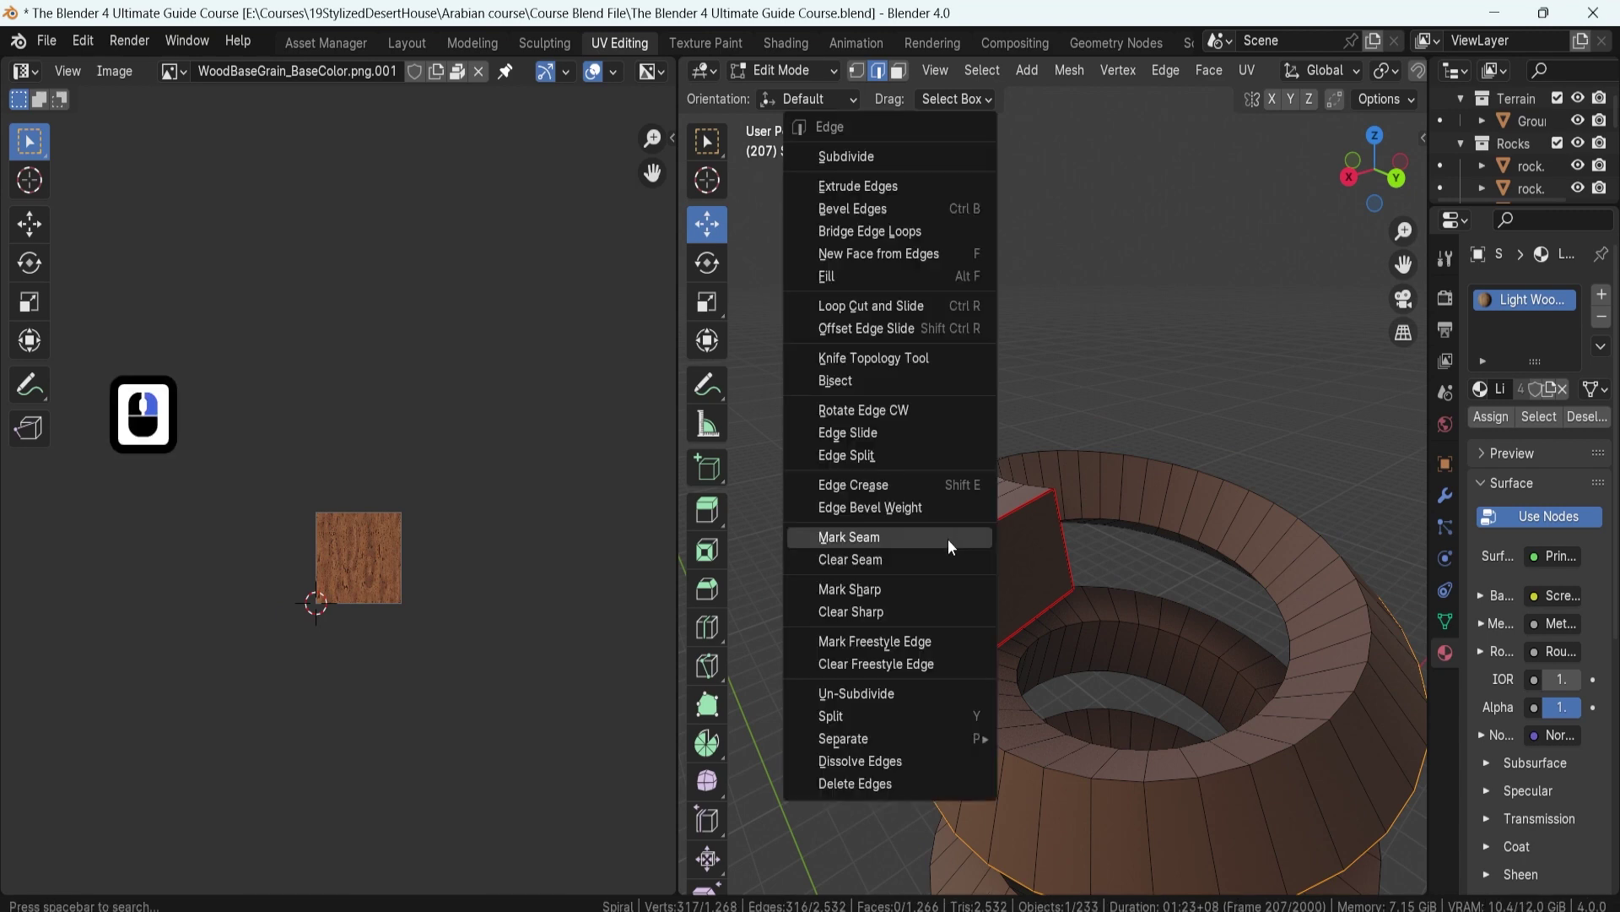
left_click(949, 539)
- Unwrap all of the spiral's faces with the Angle Based method
middle_click_drag(960, 605, 1001, 598)
key("a")
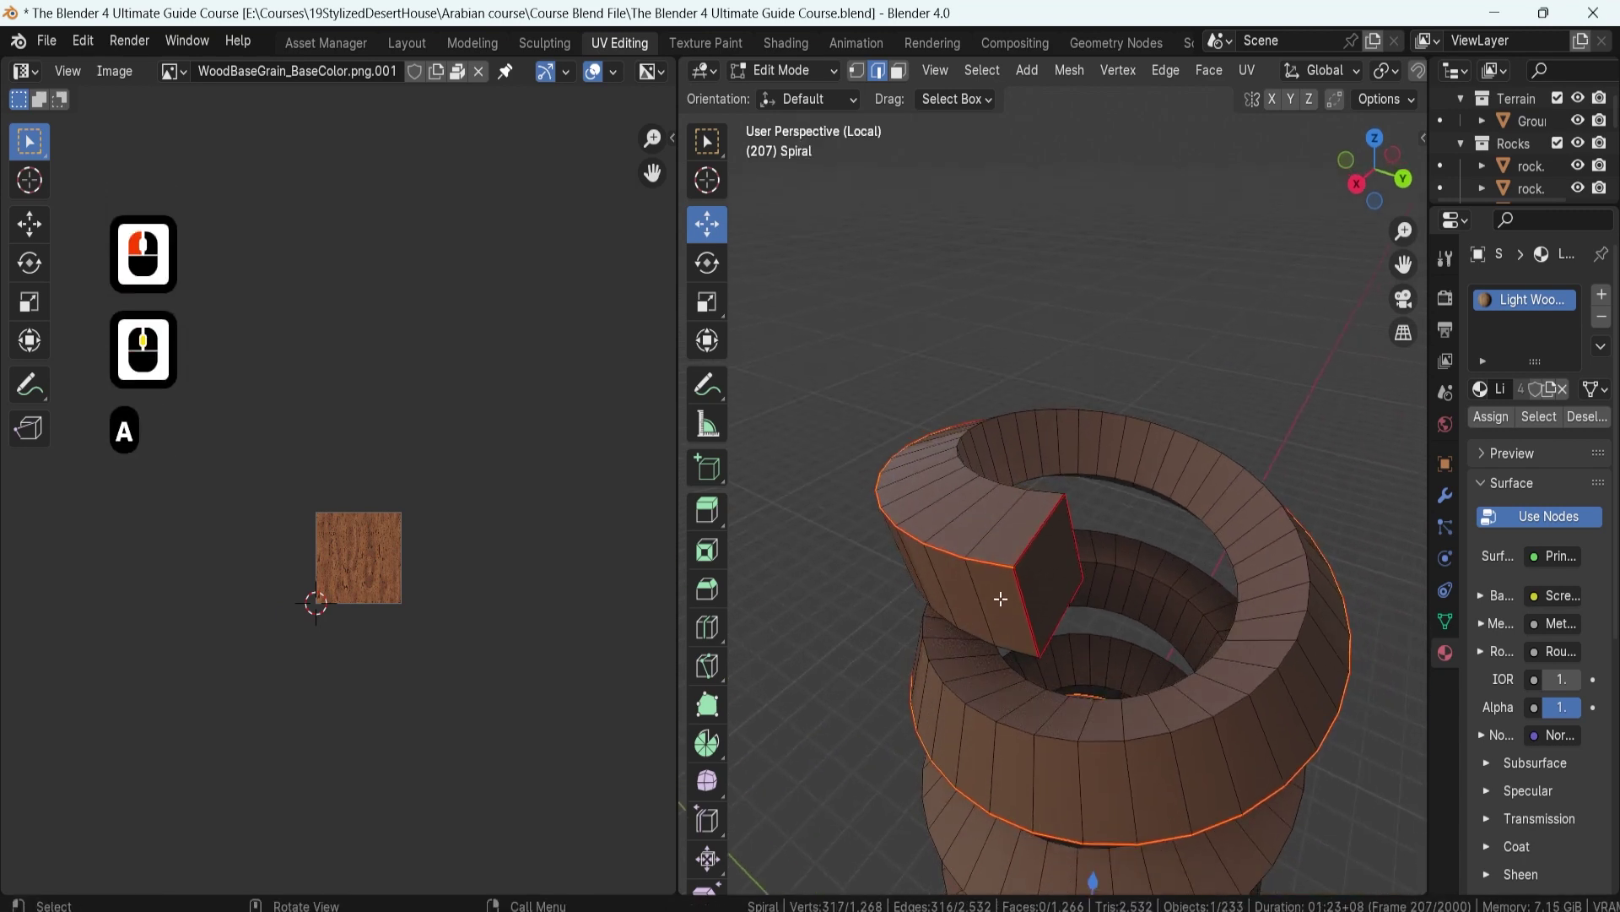
key("u")
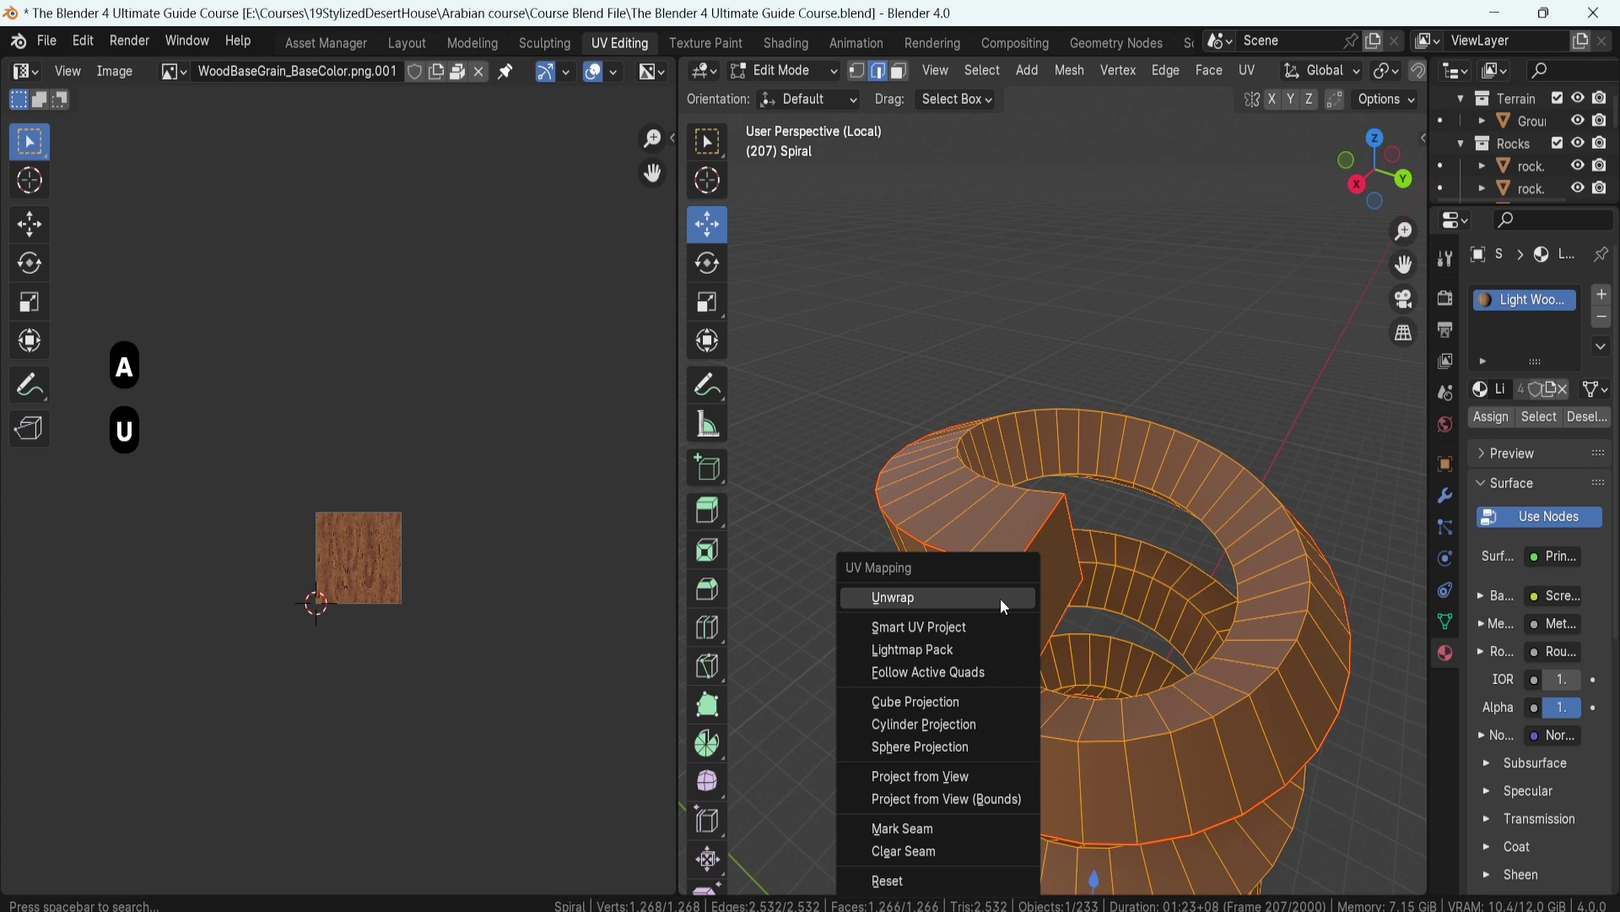
left_click(1003, 600)
scroll(298, 623, "up", 6)
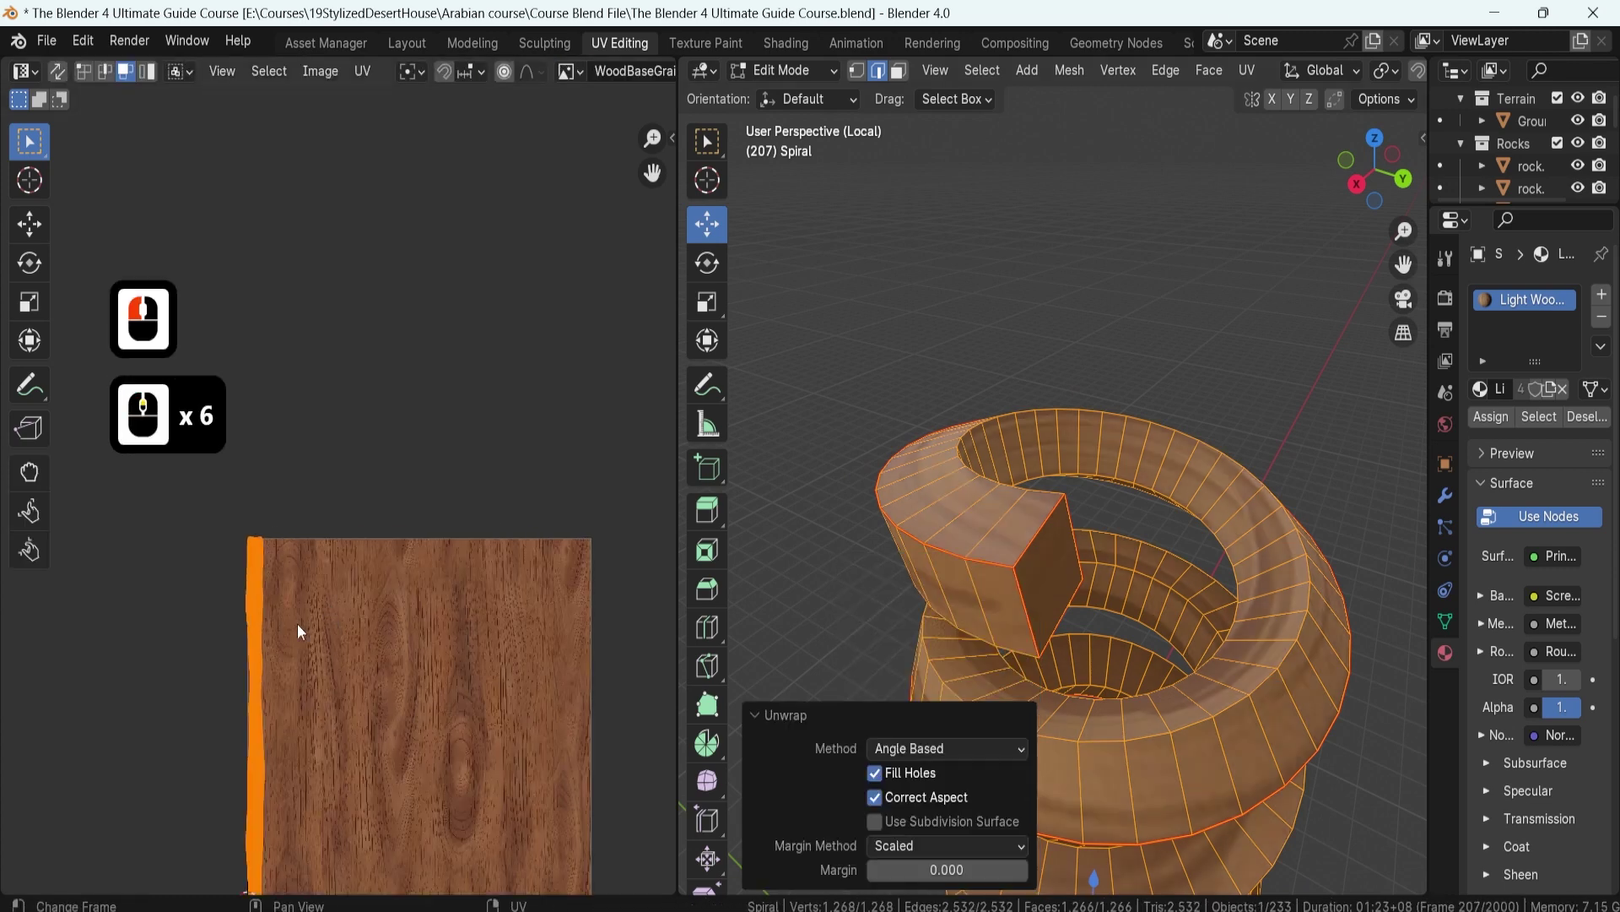
middle_click_drag(297, 623, 383, 498, "shift")
scroll(416, 432, "up", 5)
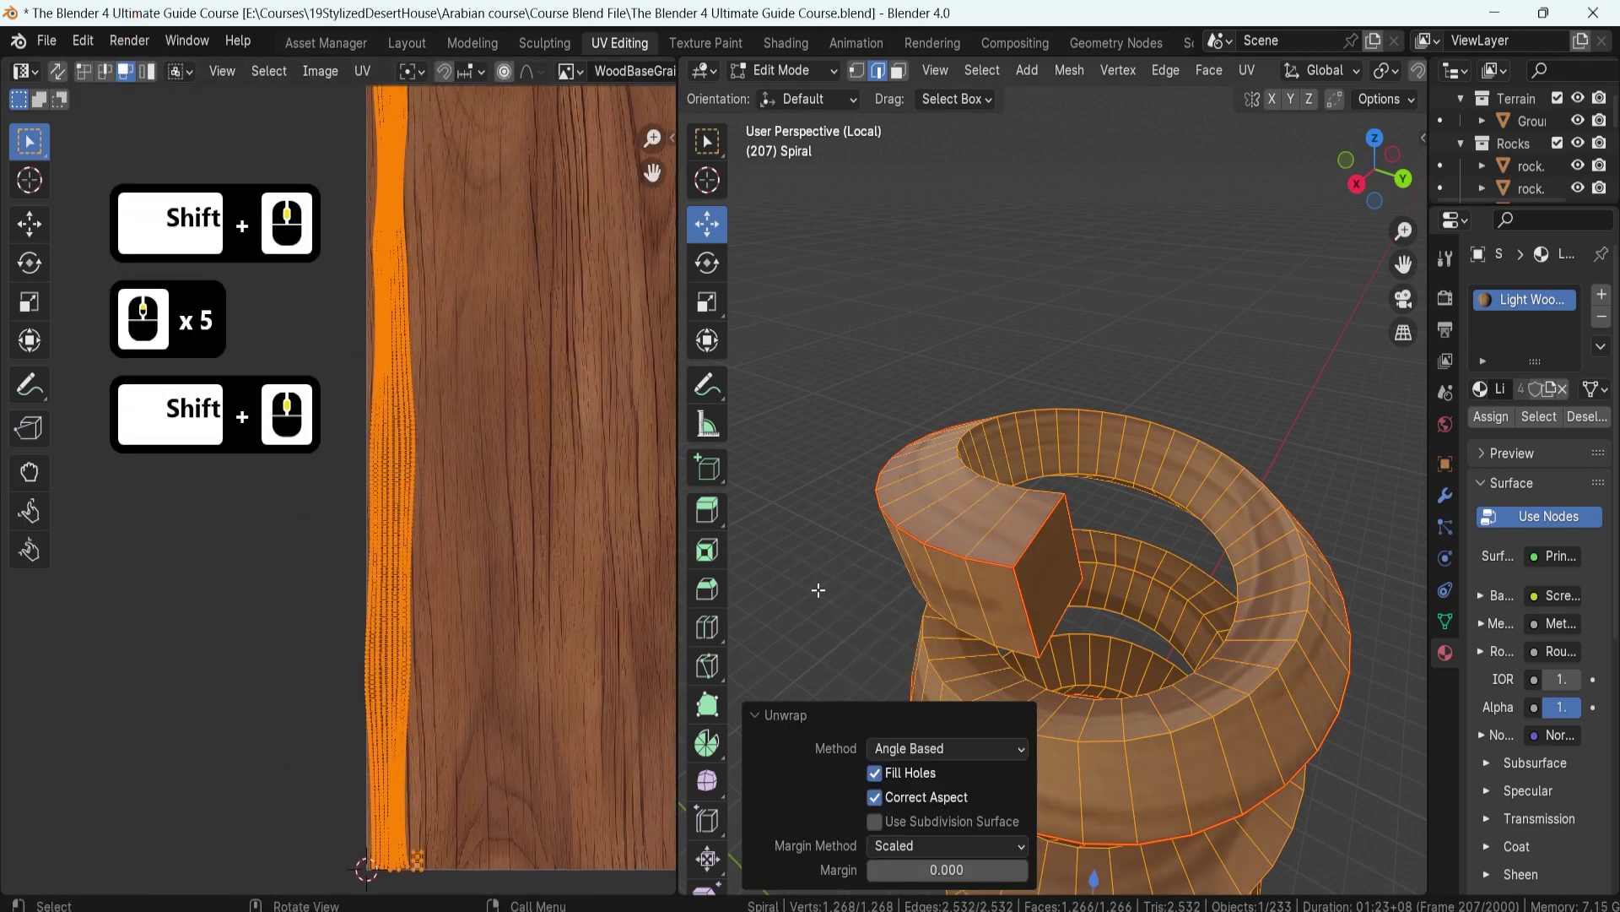
scroll(396, 506, "down", 4)
- Scale the spiral's UVs up by about 9.17 and check the wood grain on the coils
key("s")
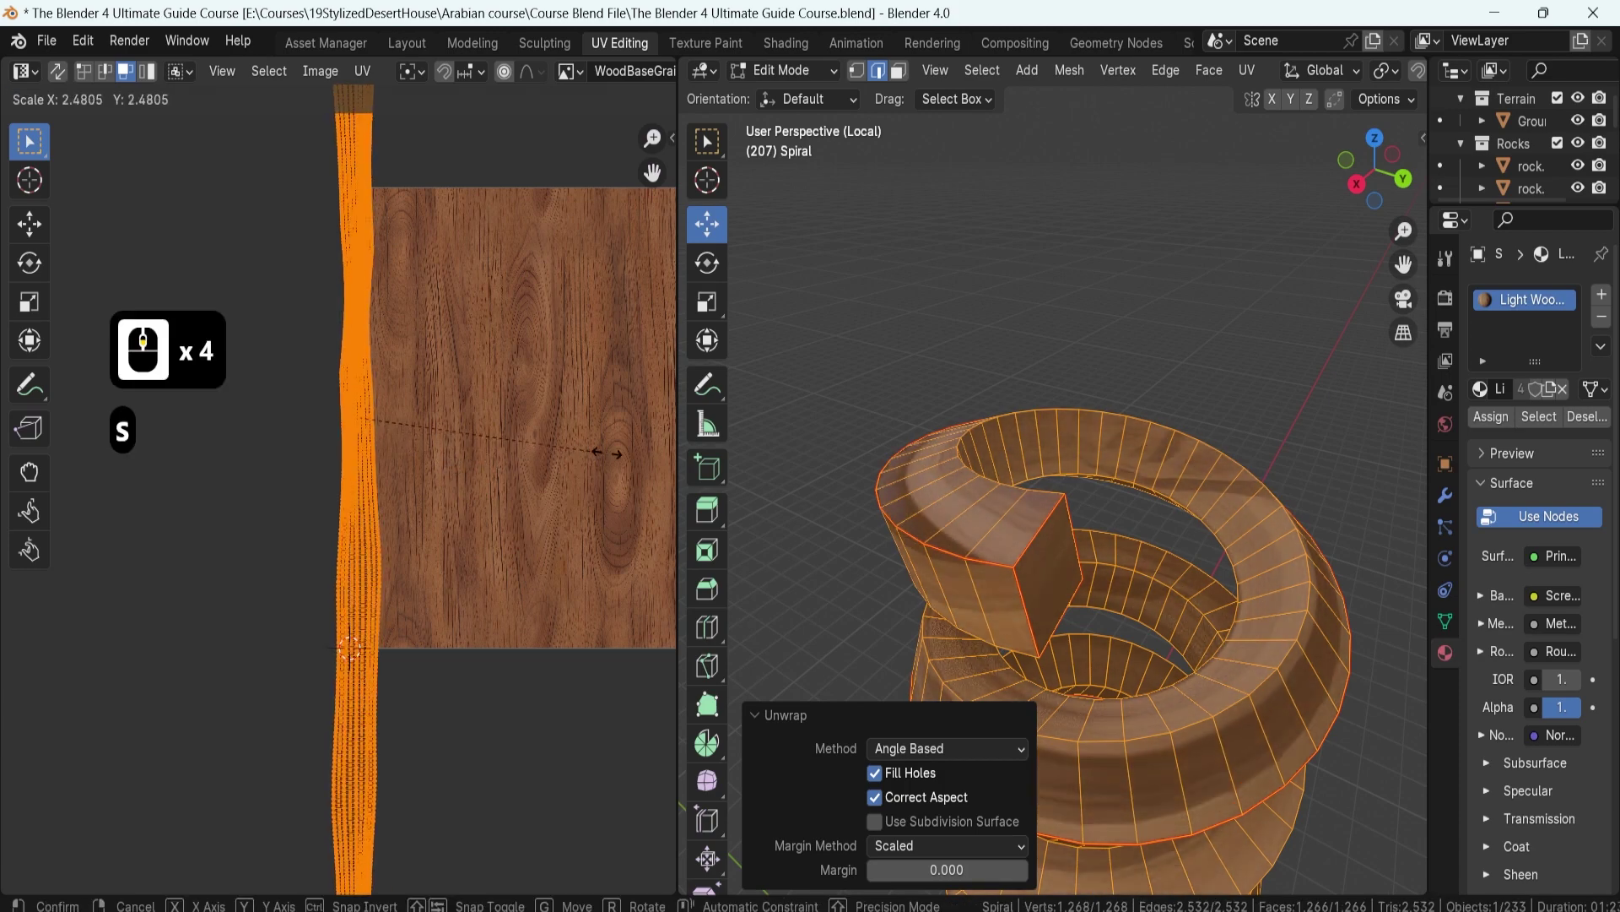
left_click(581, 500)
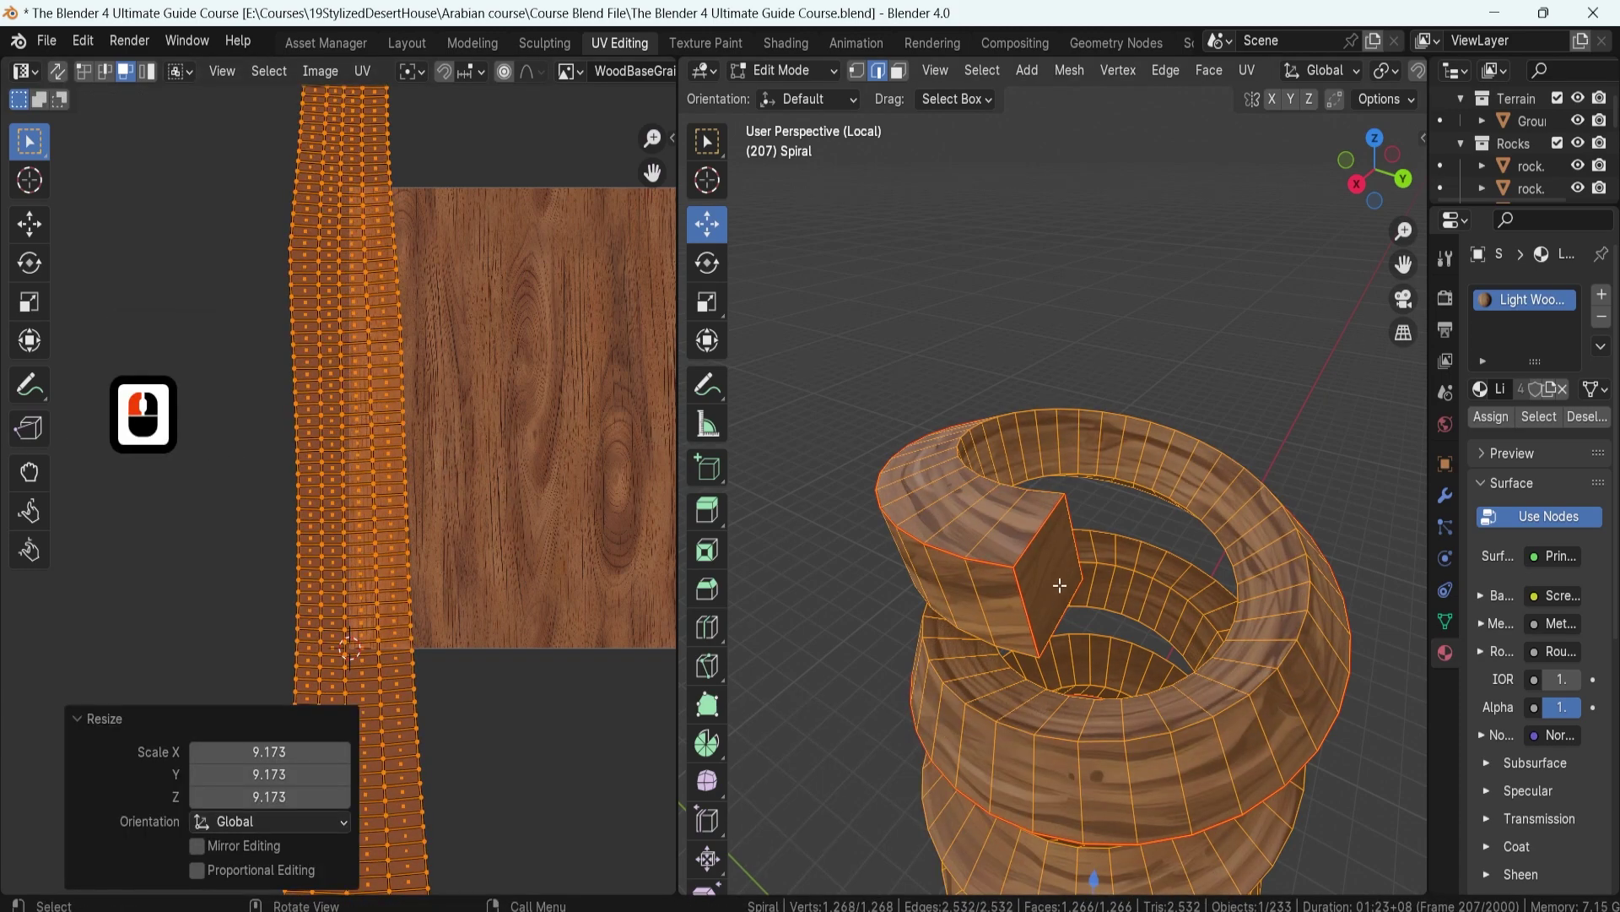
scroll(1060, 585, "down", 2)
scroll(1086, 534, "up", 5)
middle_click_drag(1143, 651, 1173, 523, "shift")
key("Tab")
scroll(1162, 516, "down", 4)
middle_click_drag(1173, 523, 1222, 535, "shift")
key("Tab")
scroll(326, 444, "down", 3)
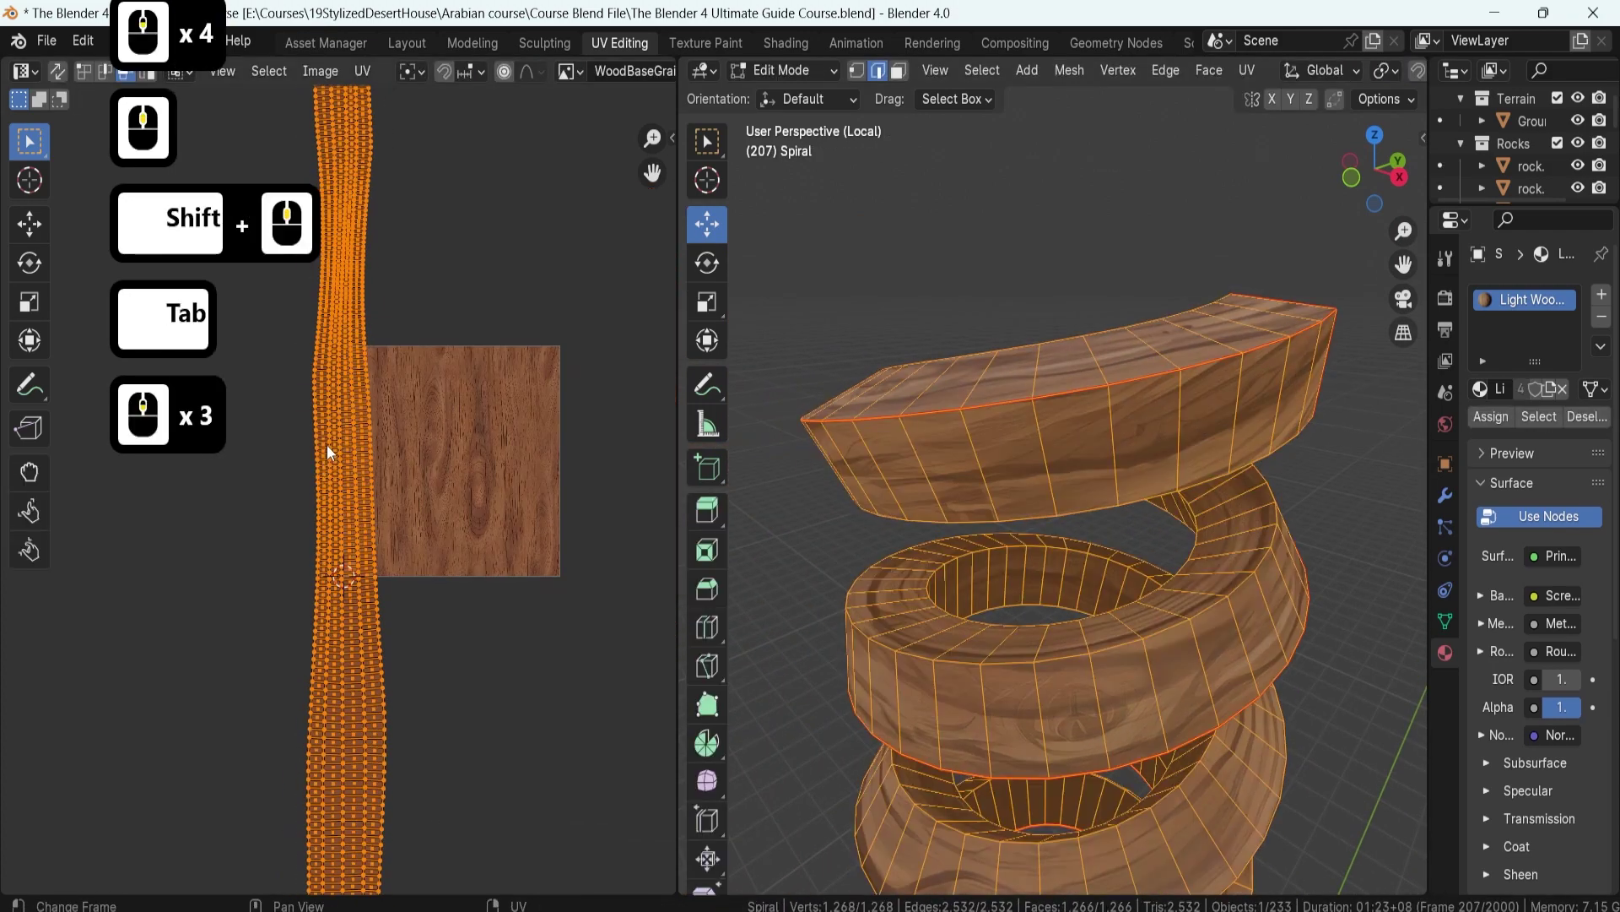
- Make a regular quad near the upper end of the spiral's UV strip active, keeping all the UV faces selected
middle_click_drag(326, 444, 354, 589, "shift")
middle_click_drag(431, 332, 372, 450, "shift")
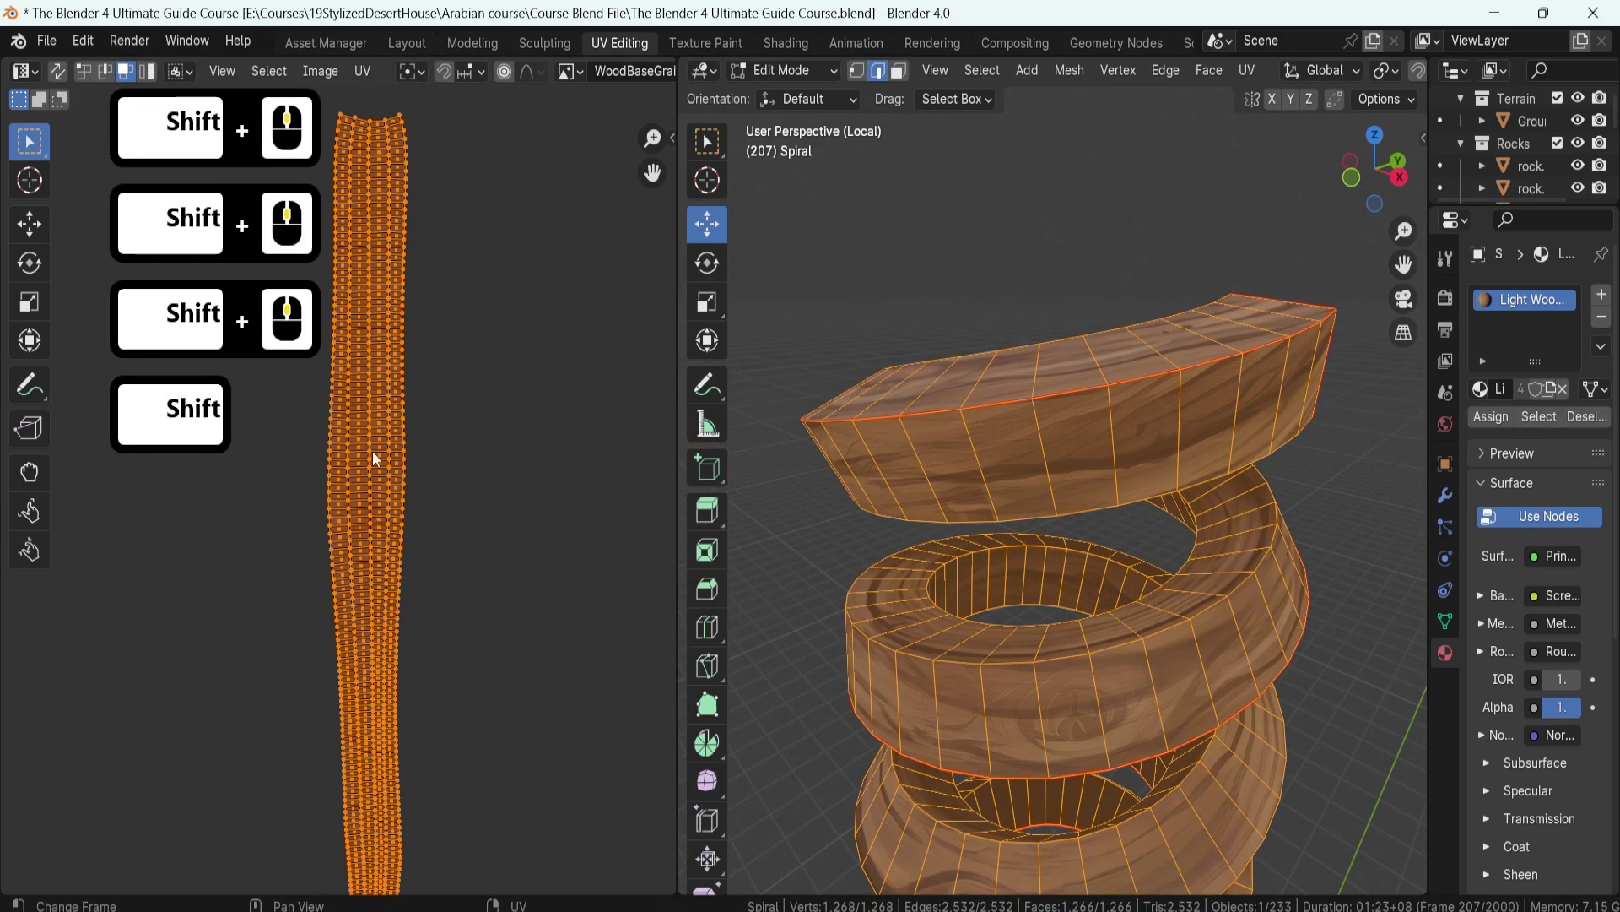
scroll(379, 433, "up", 4)
middle_click_drag(399, 334, 403, 422, "shift")
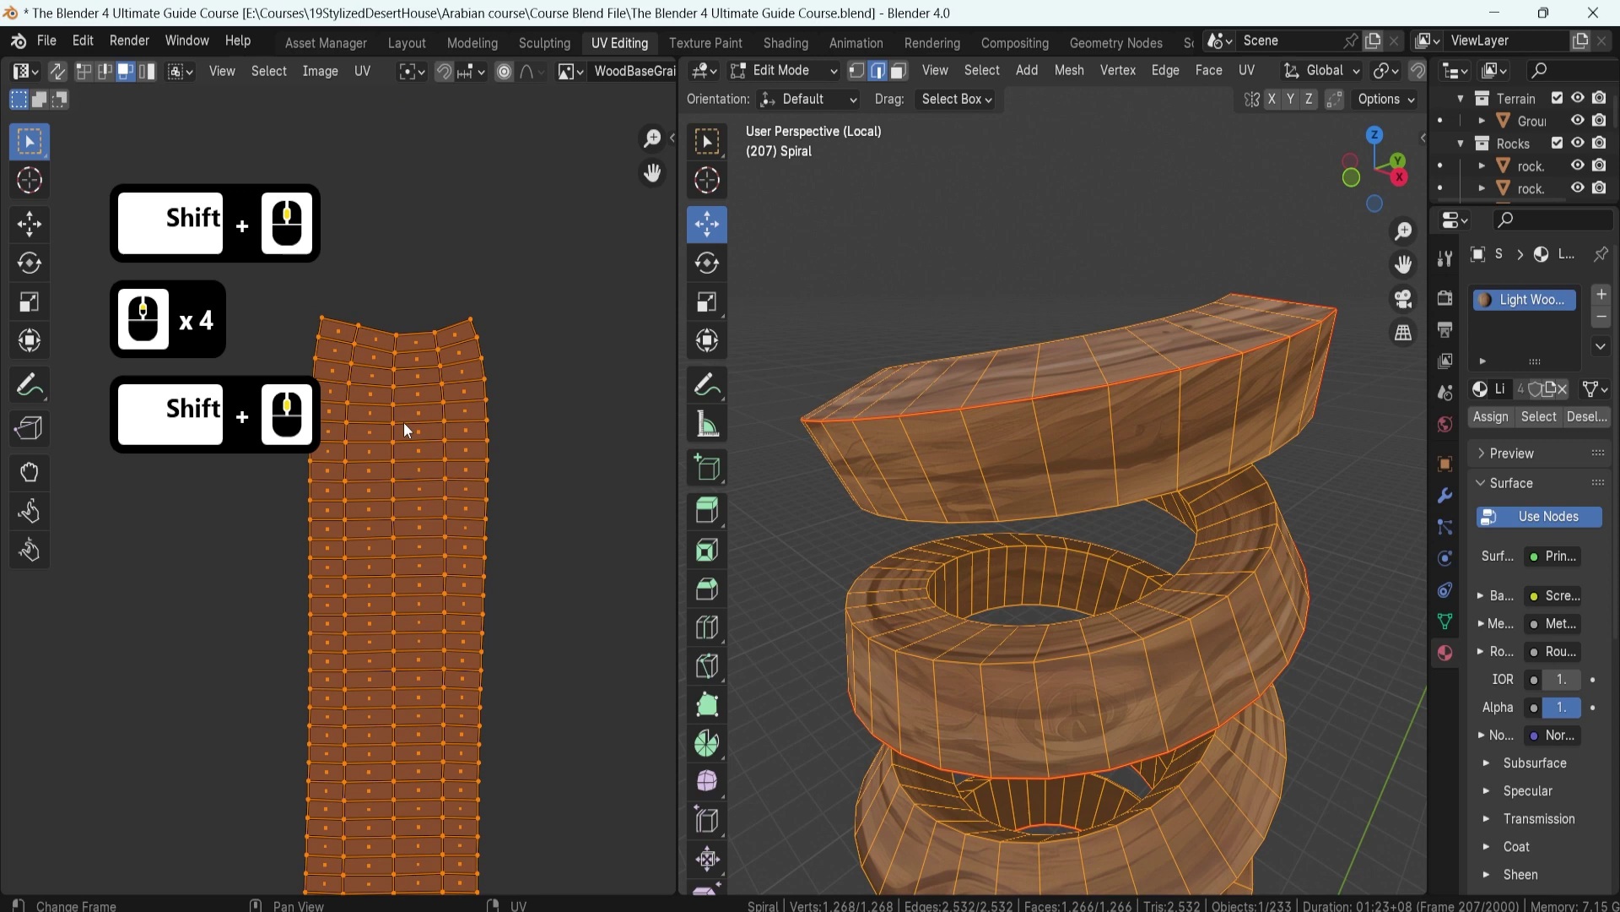
left_click(379, 491)
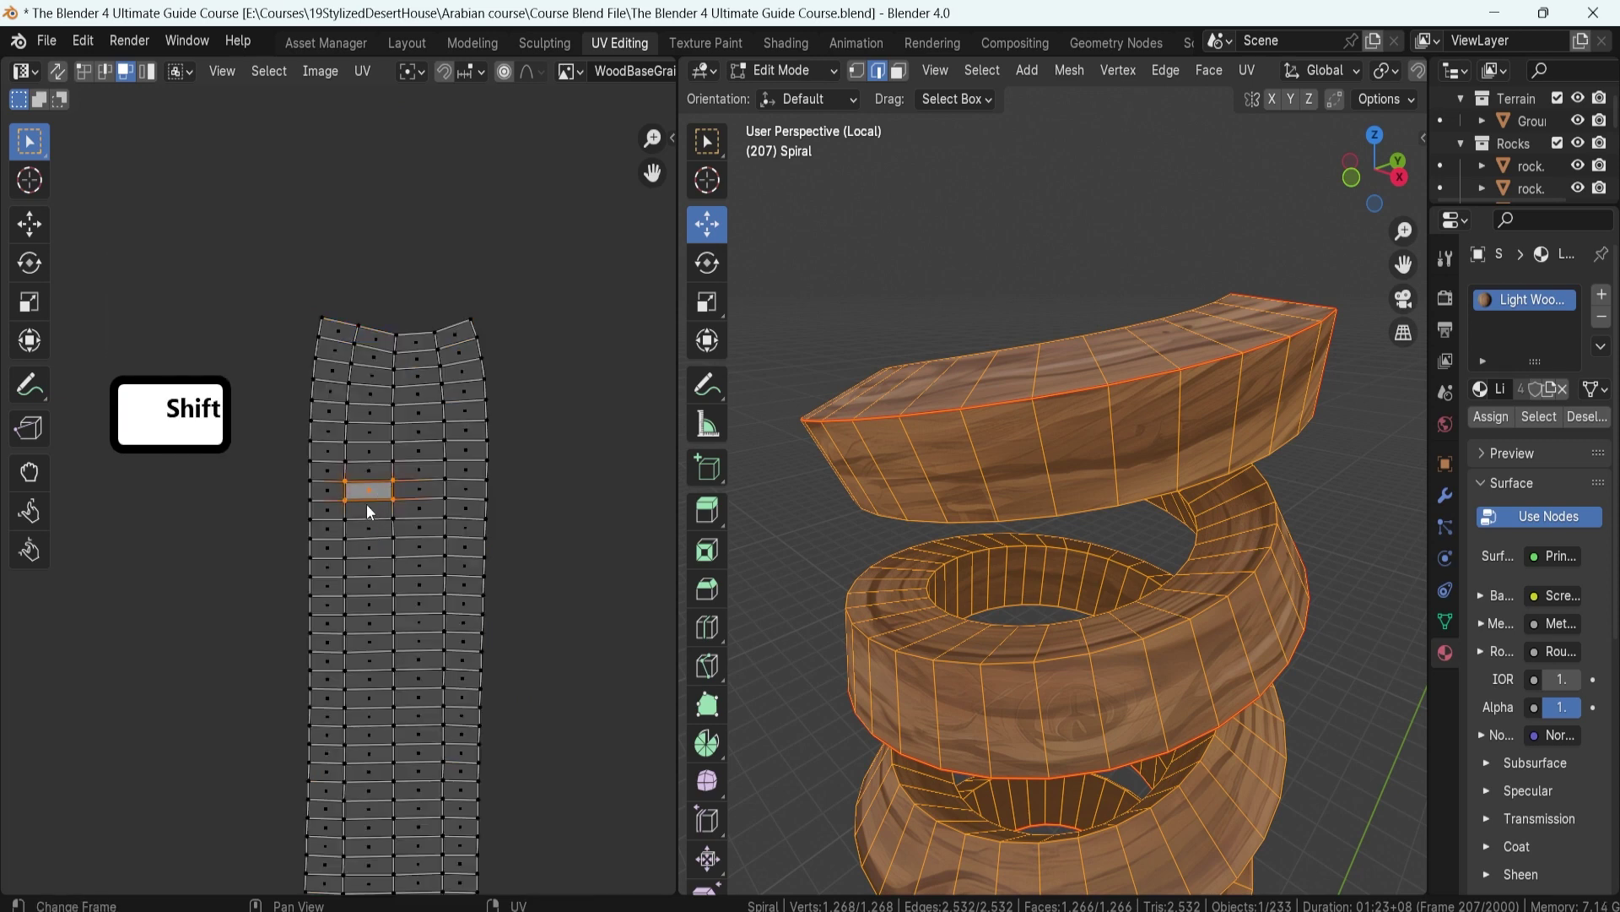
key("a")
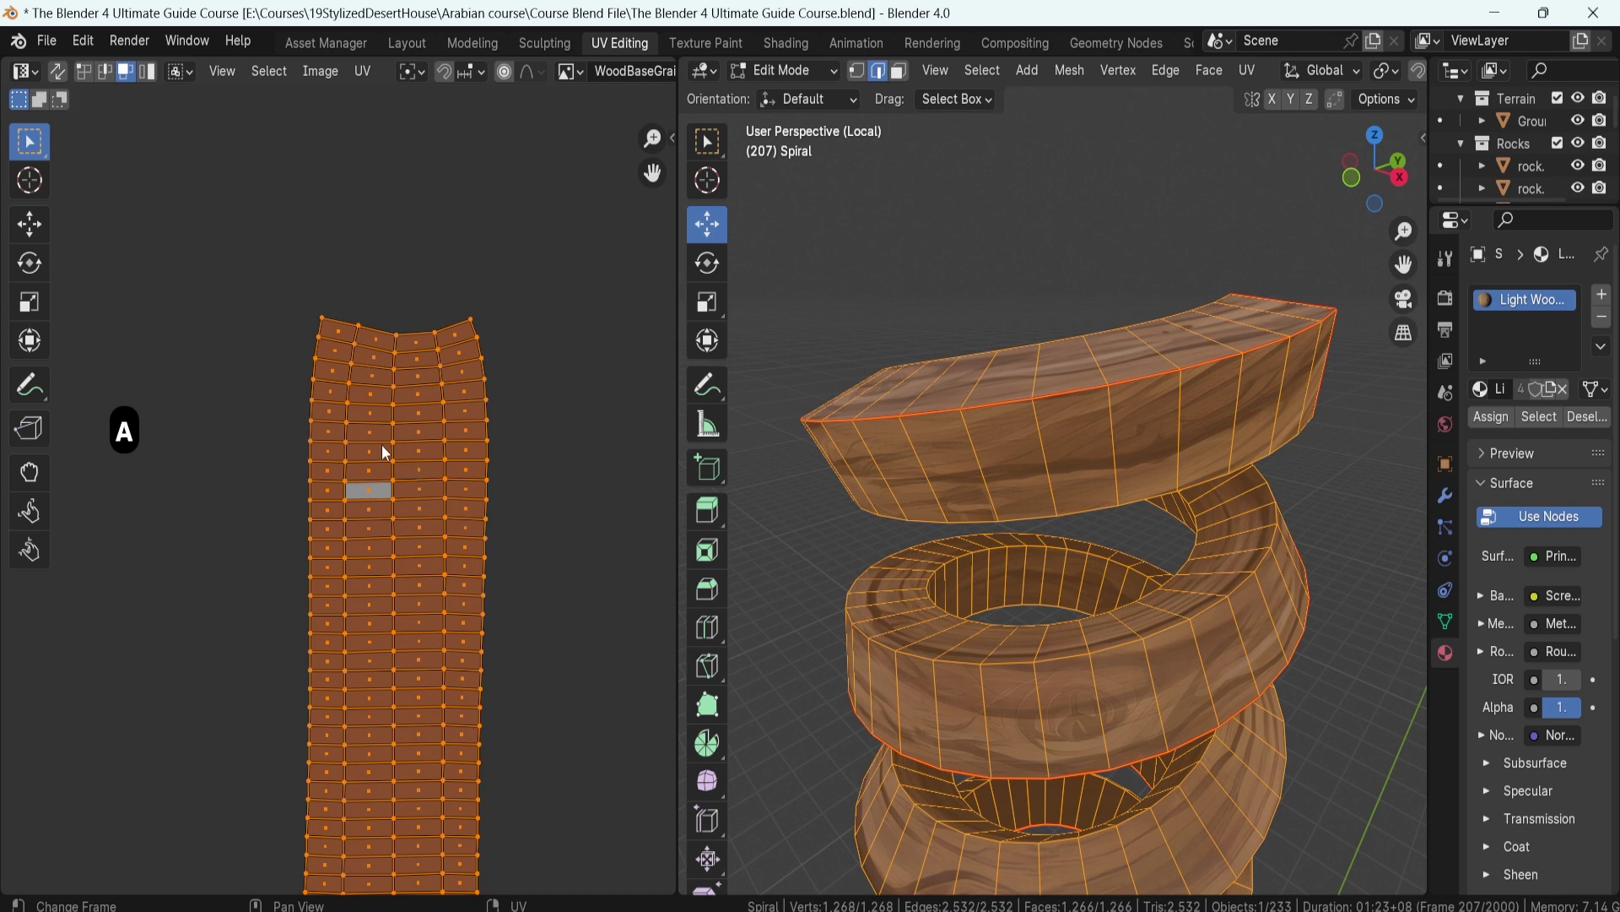
key("a")
- Deselect the small separate UV island of the two end faces beside the long strip
scroll(381, 489, "down", 14)
scroll(388, 499, "down", 1, "shift")
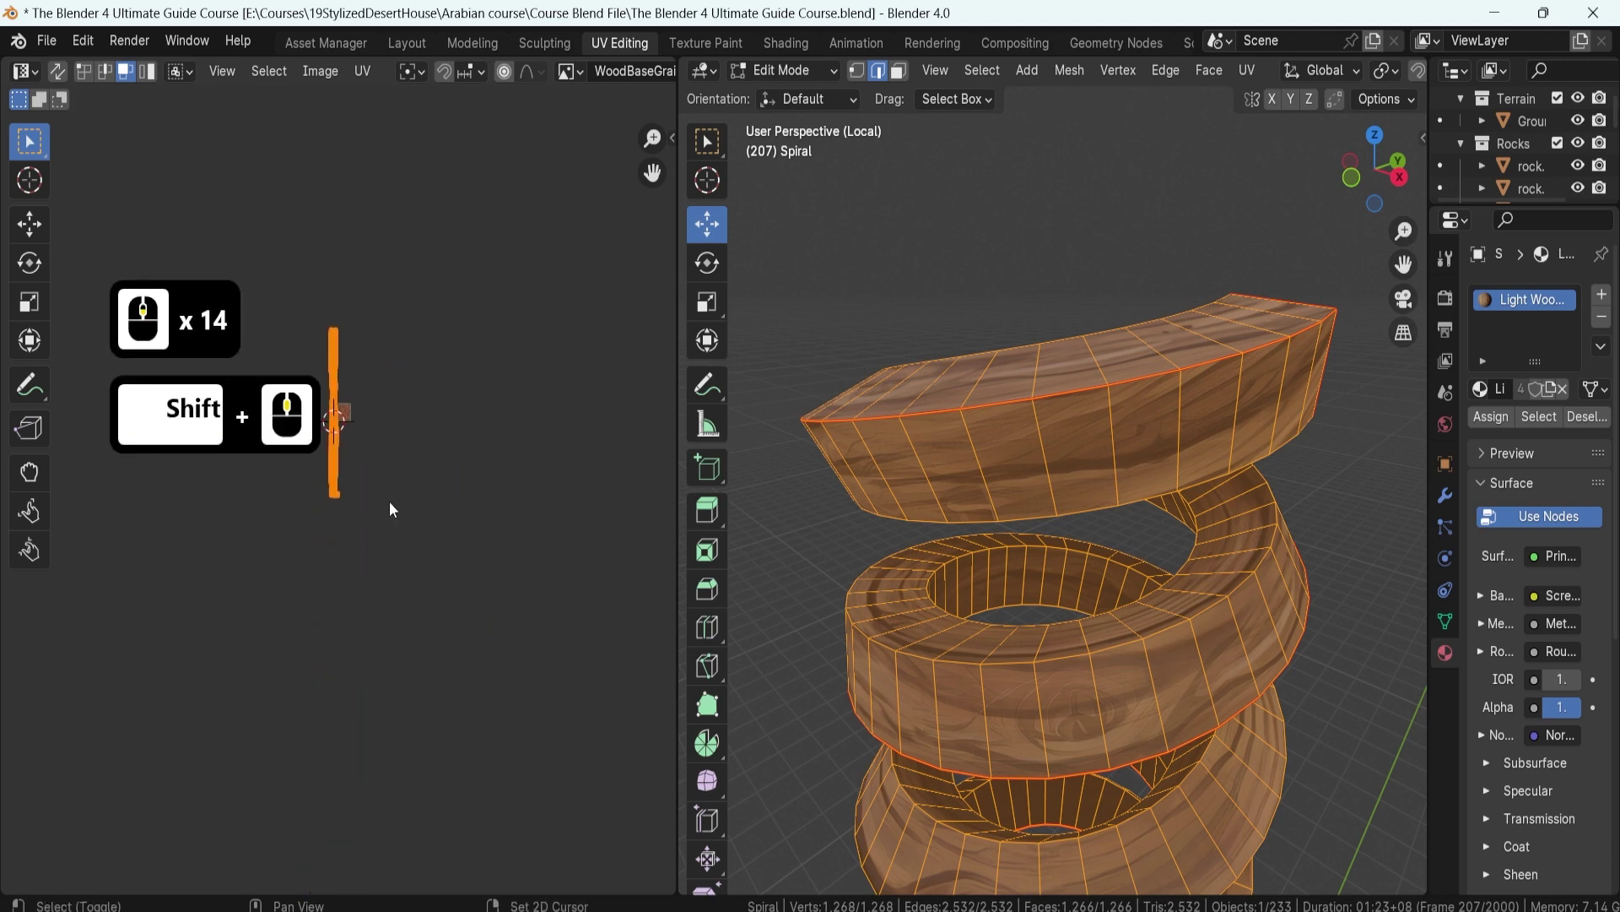
scroll(389, 499, "up", 12)
scroll(407, 422, "up", 1, "shift")
scroll(406, 422, "up", 5)
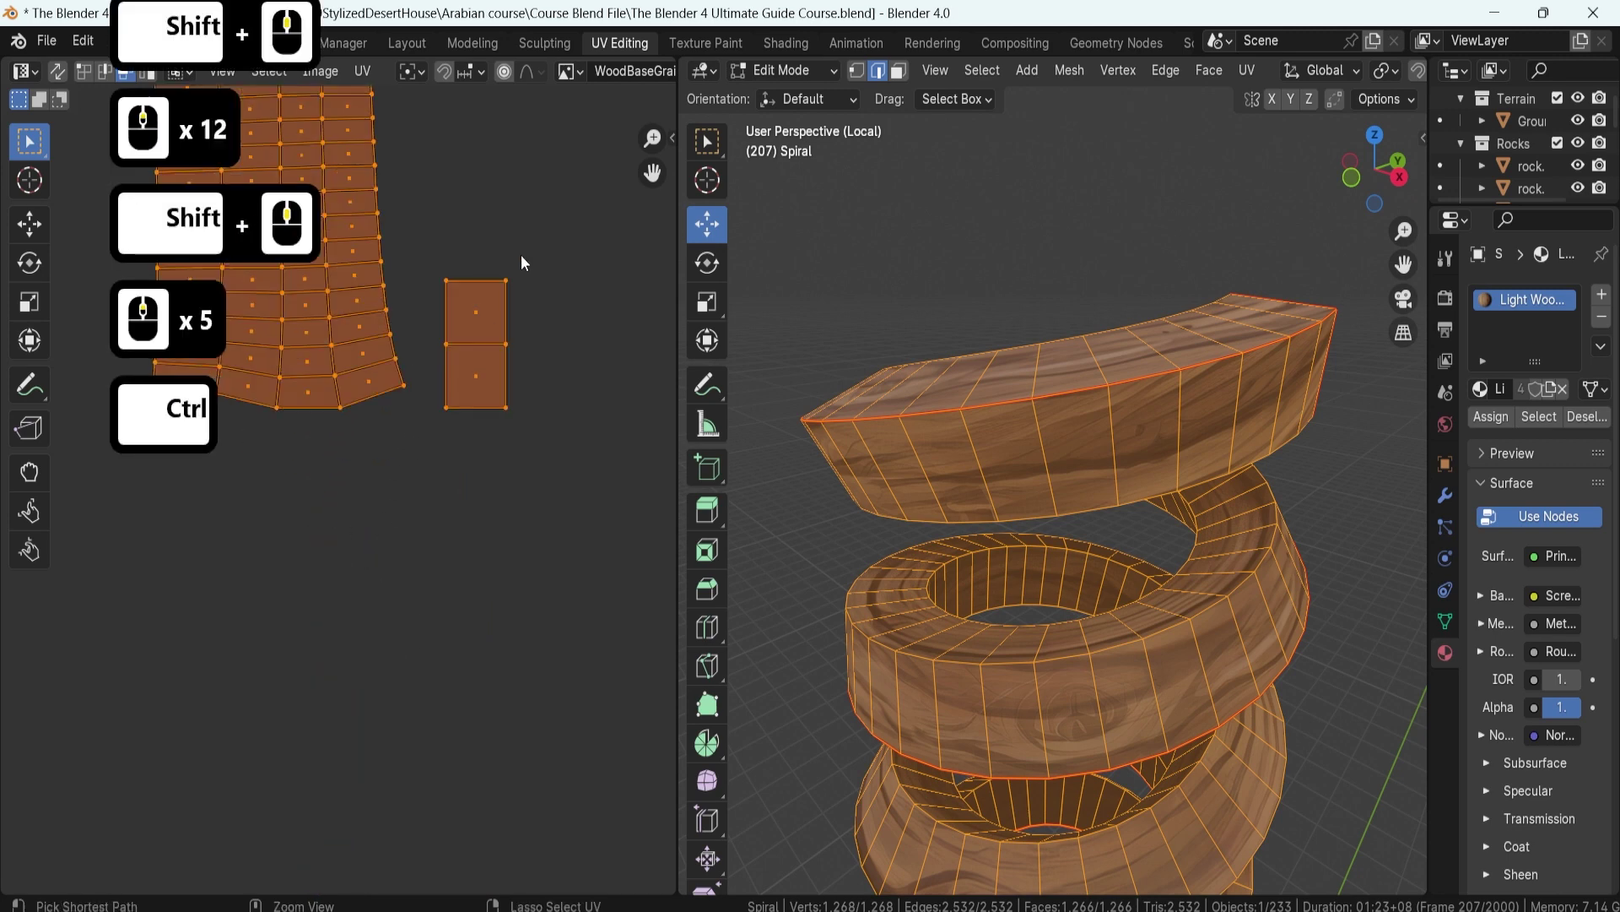
left_click_drag(520, 255, 434, 449, "ctrl")
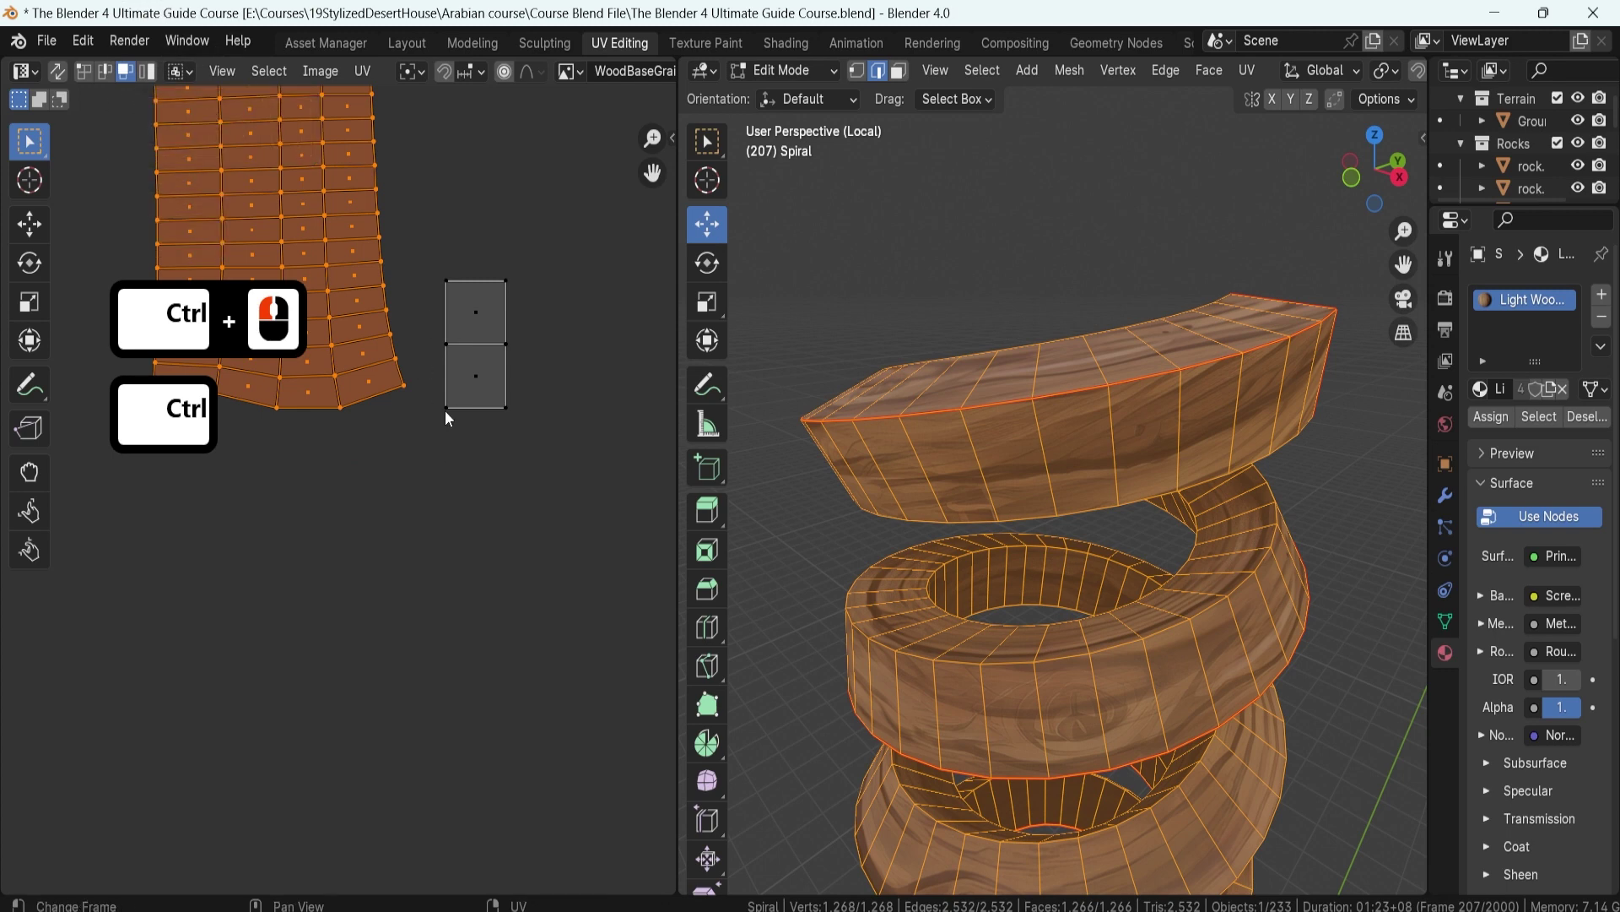
- Straighten the spiral's UV strip from its active quad using Follow Active Quads with Edge Length Mode set to Even
scroll(337, 299, "down", 6)
scroll(416, 332, "up", 4, "shift")
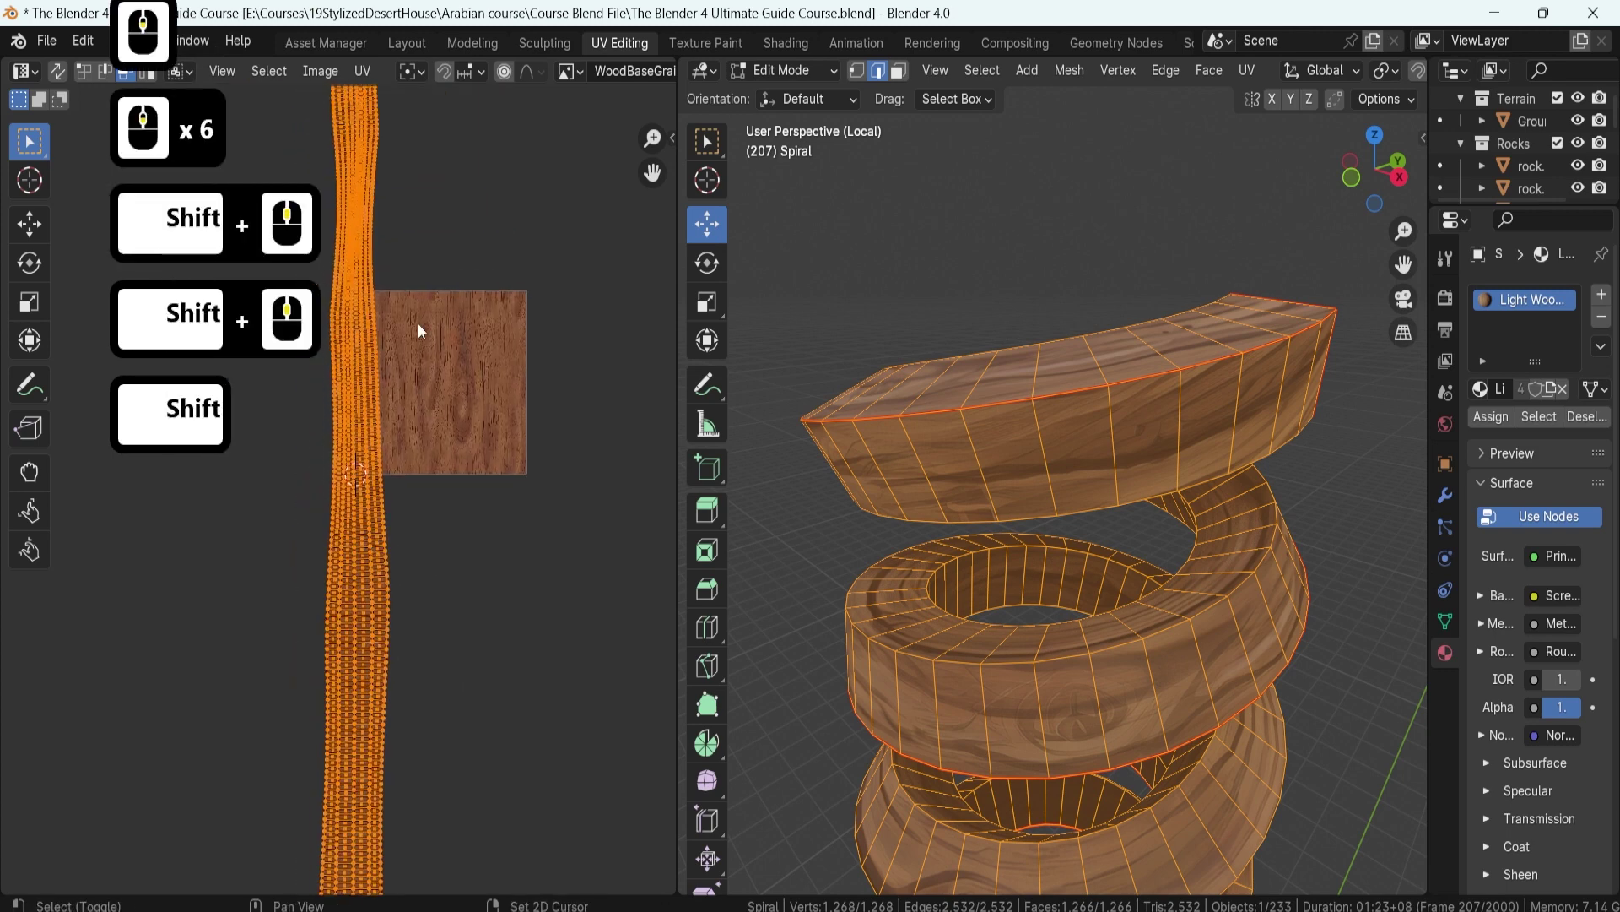
scroll(409, 535, "up", 5, "shift")
scroll(535, 292, "up", 6)
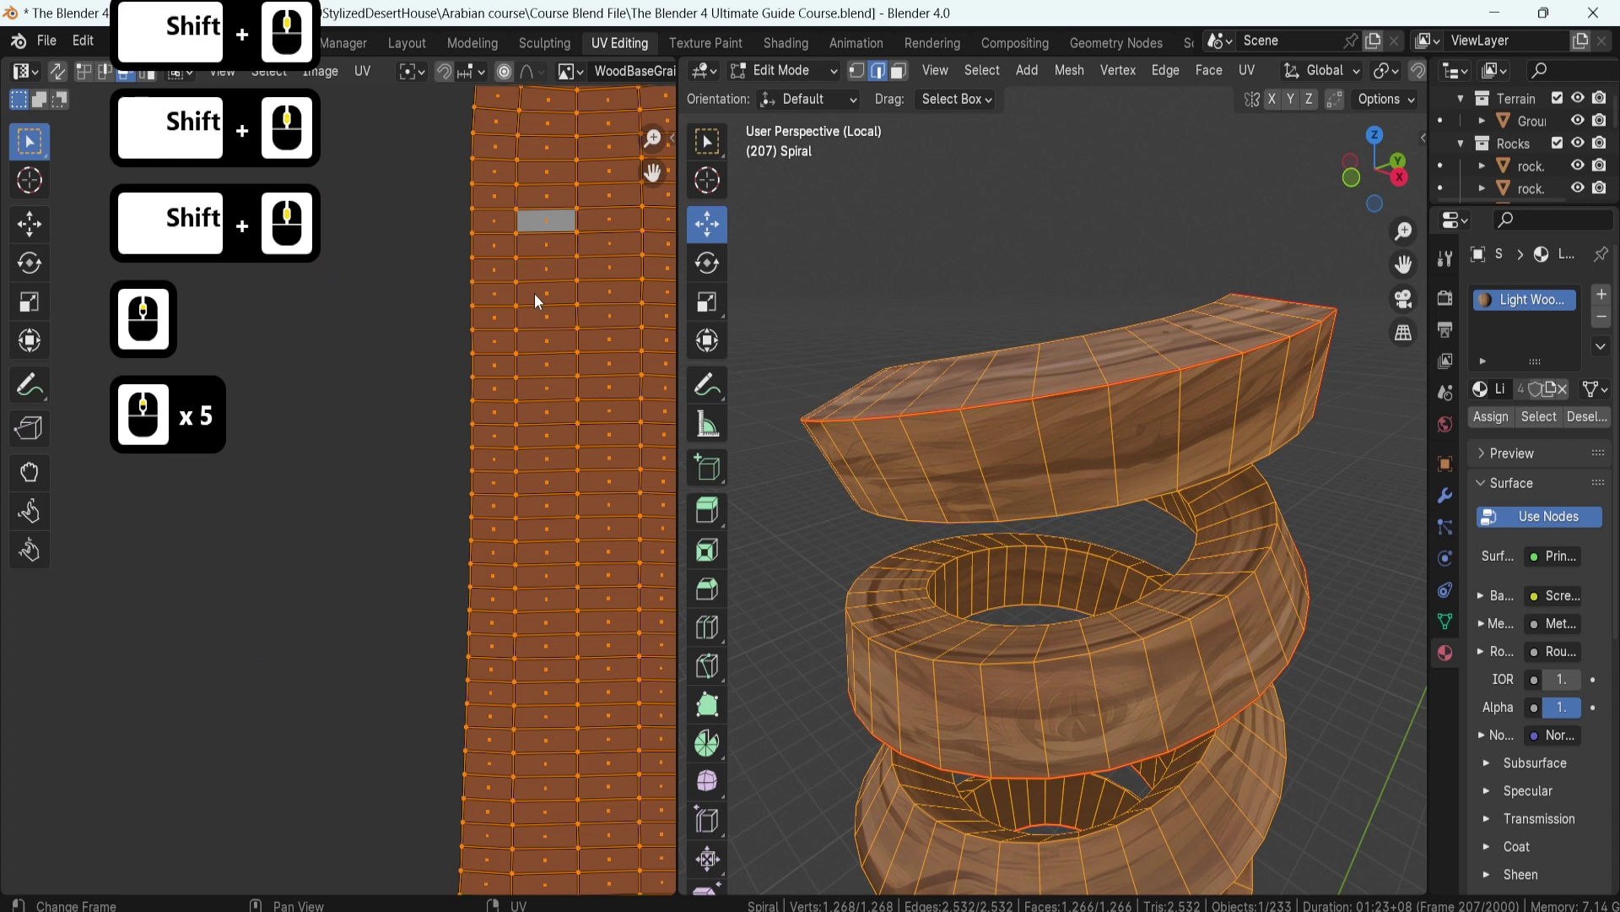
scroll(459, 475, "up", 2, "shift")
scroll(459, 475, "up", 5)
scroll(398, 454, "down", 3, "shift")
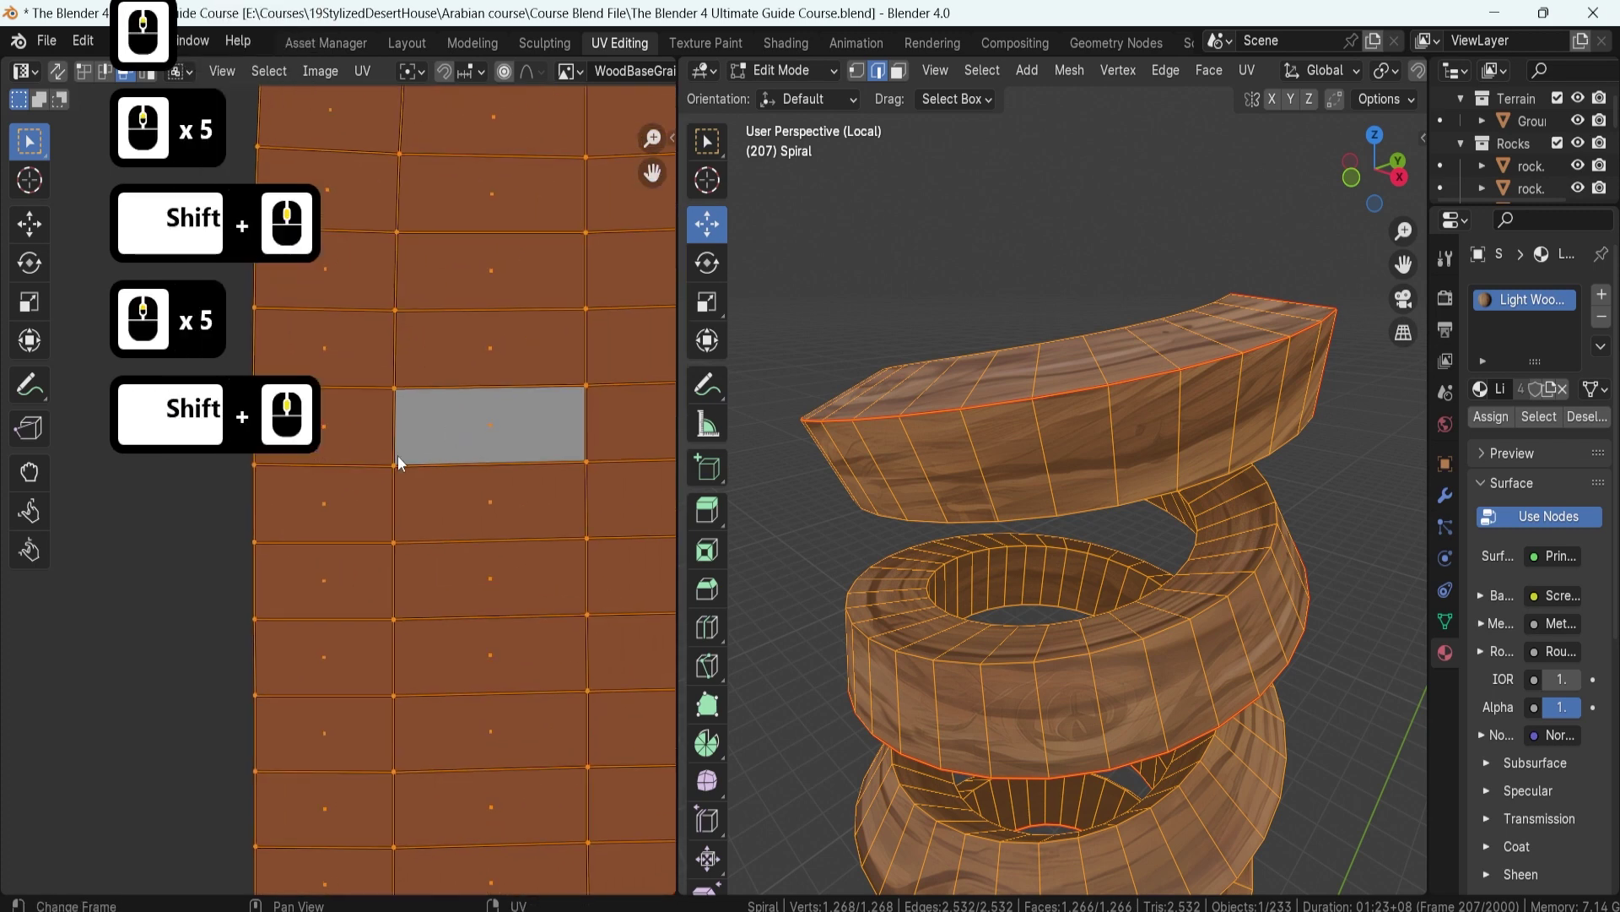
key("u")
left_click(594, 437)
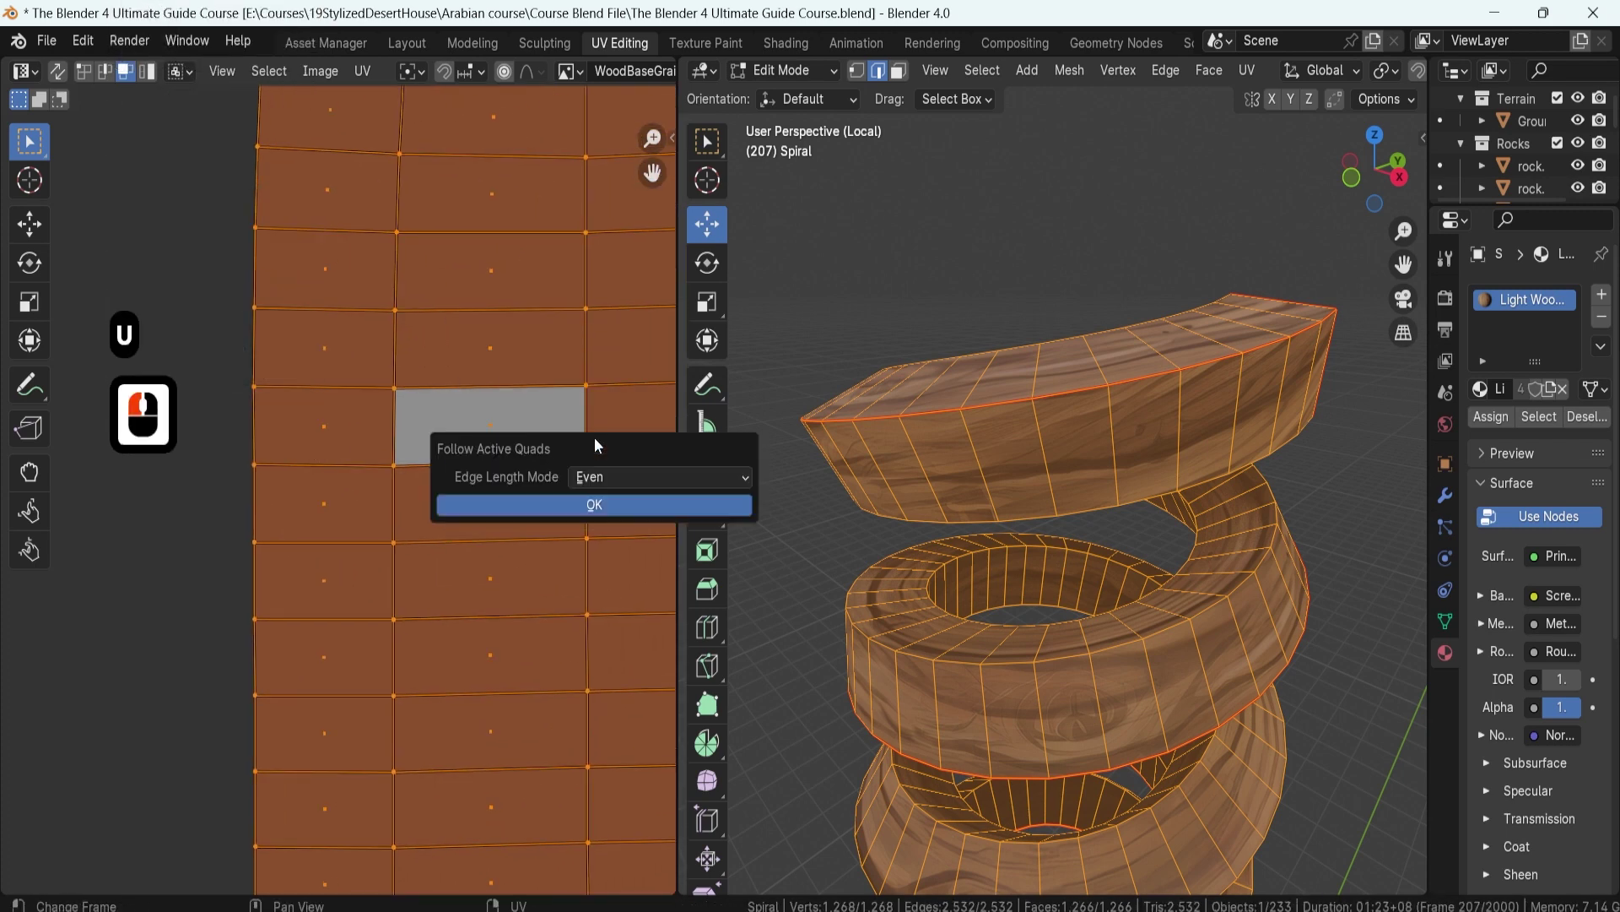
left_click(594, 504)
- Check the full UV strip and try Length as the Edge Length Mode of Follow Active Quads
scroll(1055, 591, "down", 5)
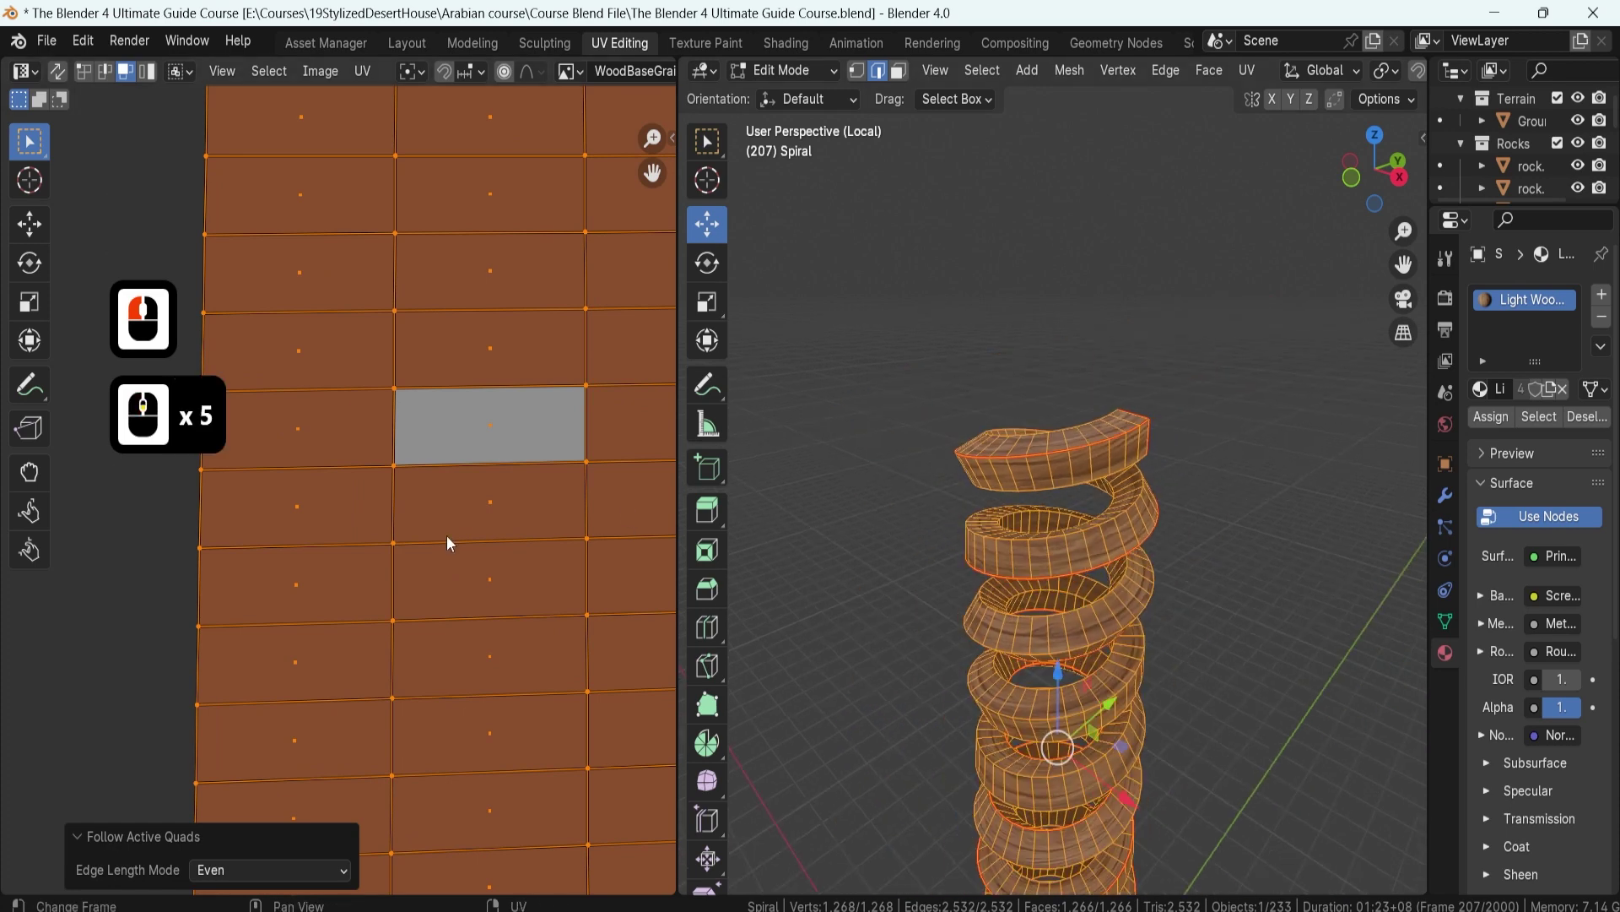
scroll(446, 557, "down", 11)
scroll(444, 574, "down", 1)
middle_click_drag(439, 643, 468, 266, "shift")
middle_click_drag(433, 700, 467, 339)
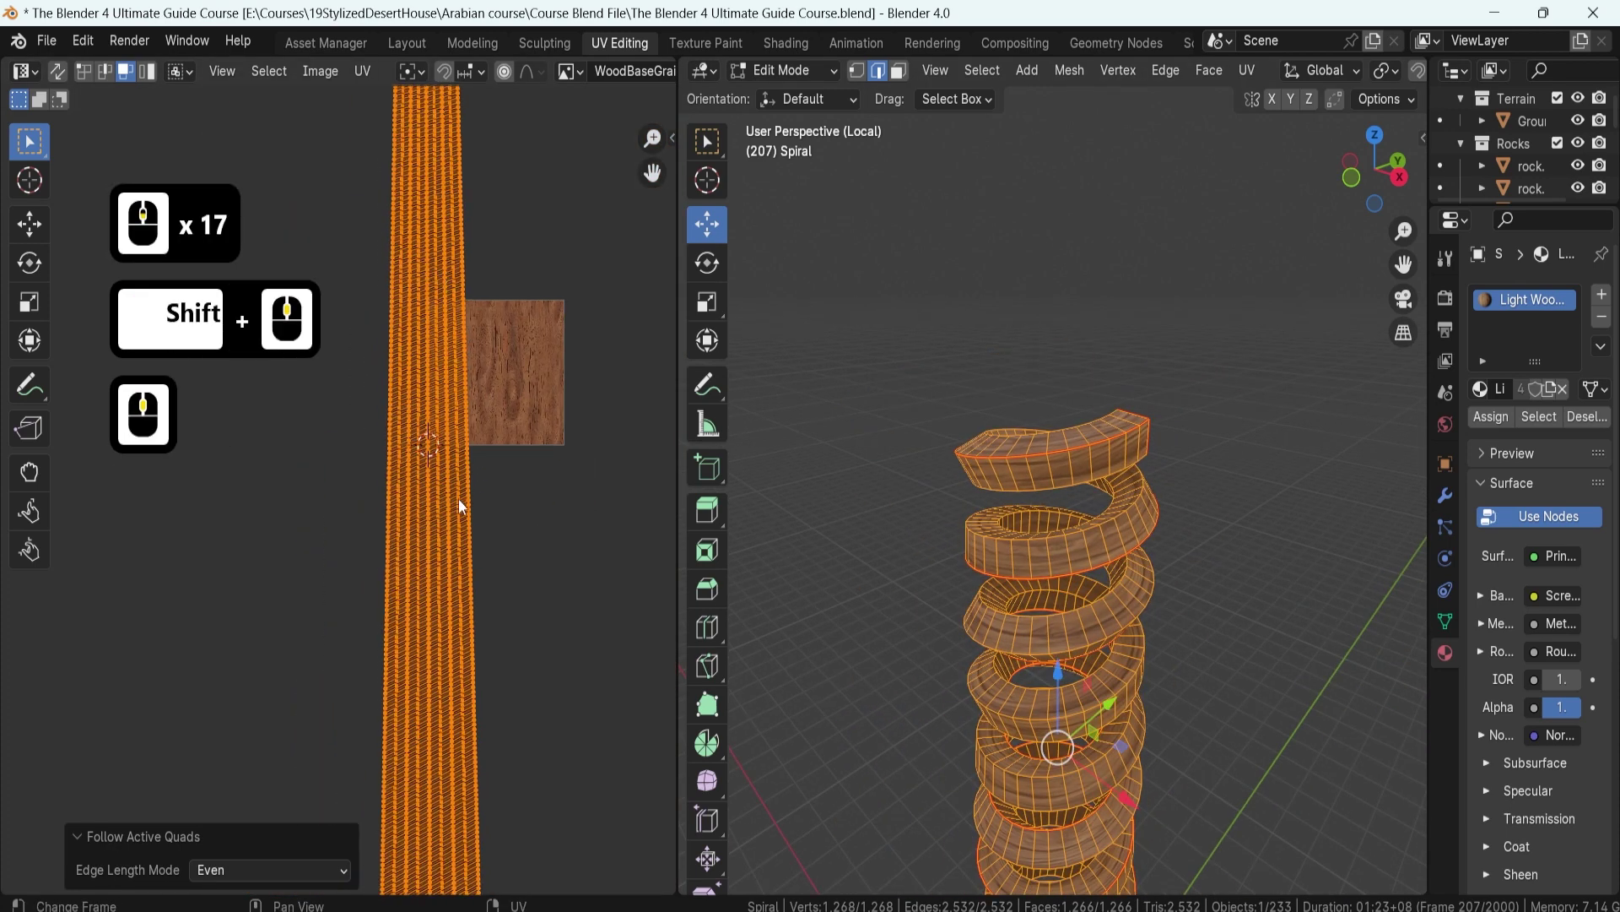
scroll(458, 499, "down", 4)
middle_click_drag(455, 512, 440, 477, "shift")
middle_click(441, 477, "shift")
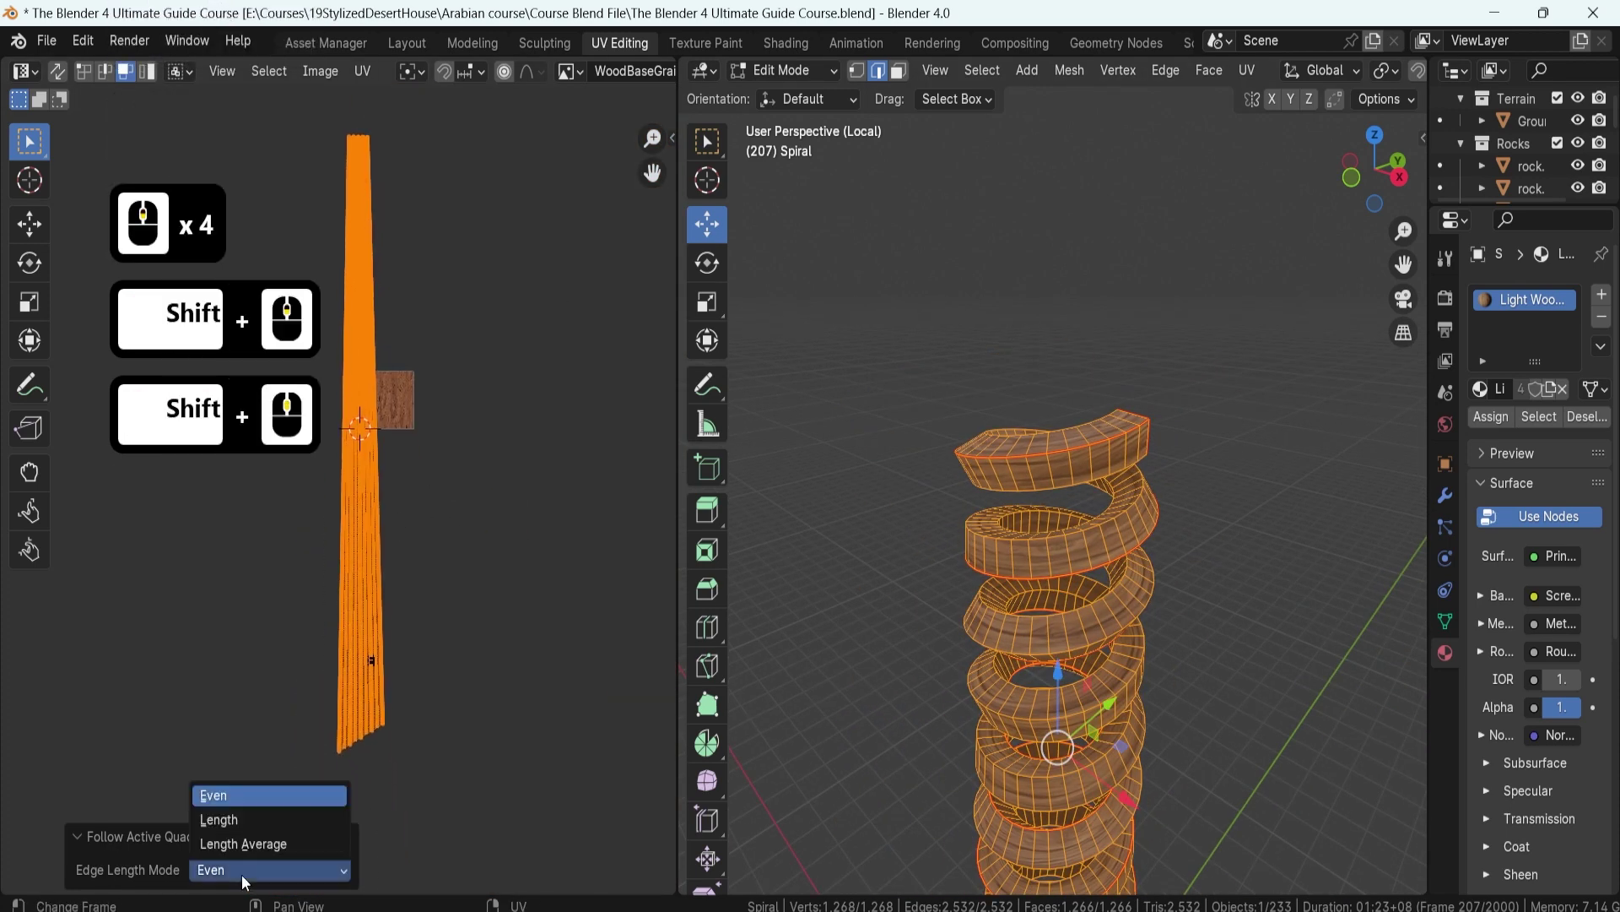
left_click(243, 819)
scroll(323, 736, "up", 3)
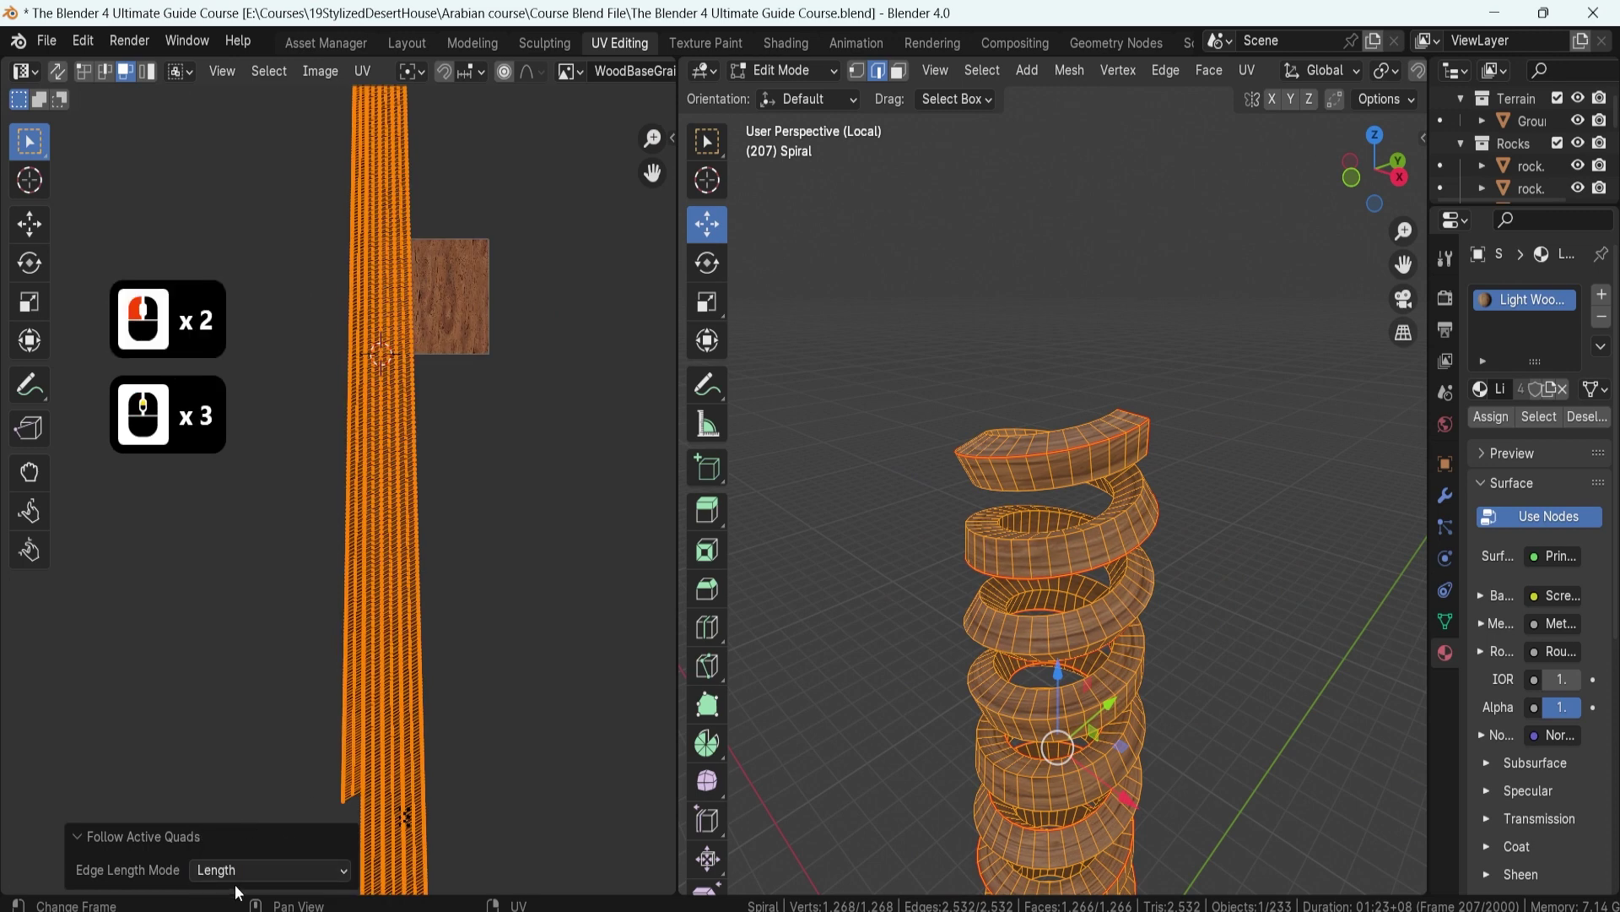
- Try Length Average as the Edge Length Mode and check the shape of the strip against the wood texture
left_click(244, 870)
left_click(231, 845)
middle_click_drag(383, 620, 391, 424, "shift")
scroll(435, 498, "up", 5)
scroll(455, 489, "down", 6)
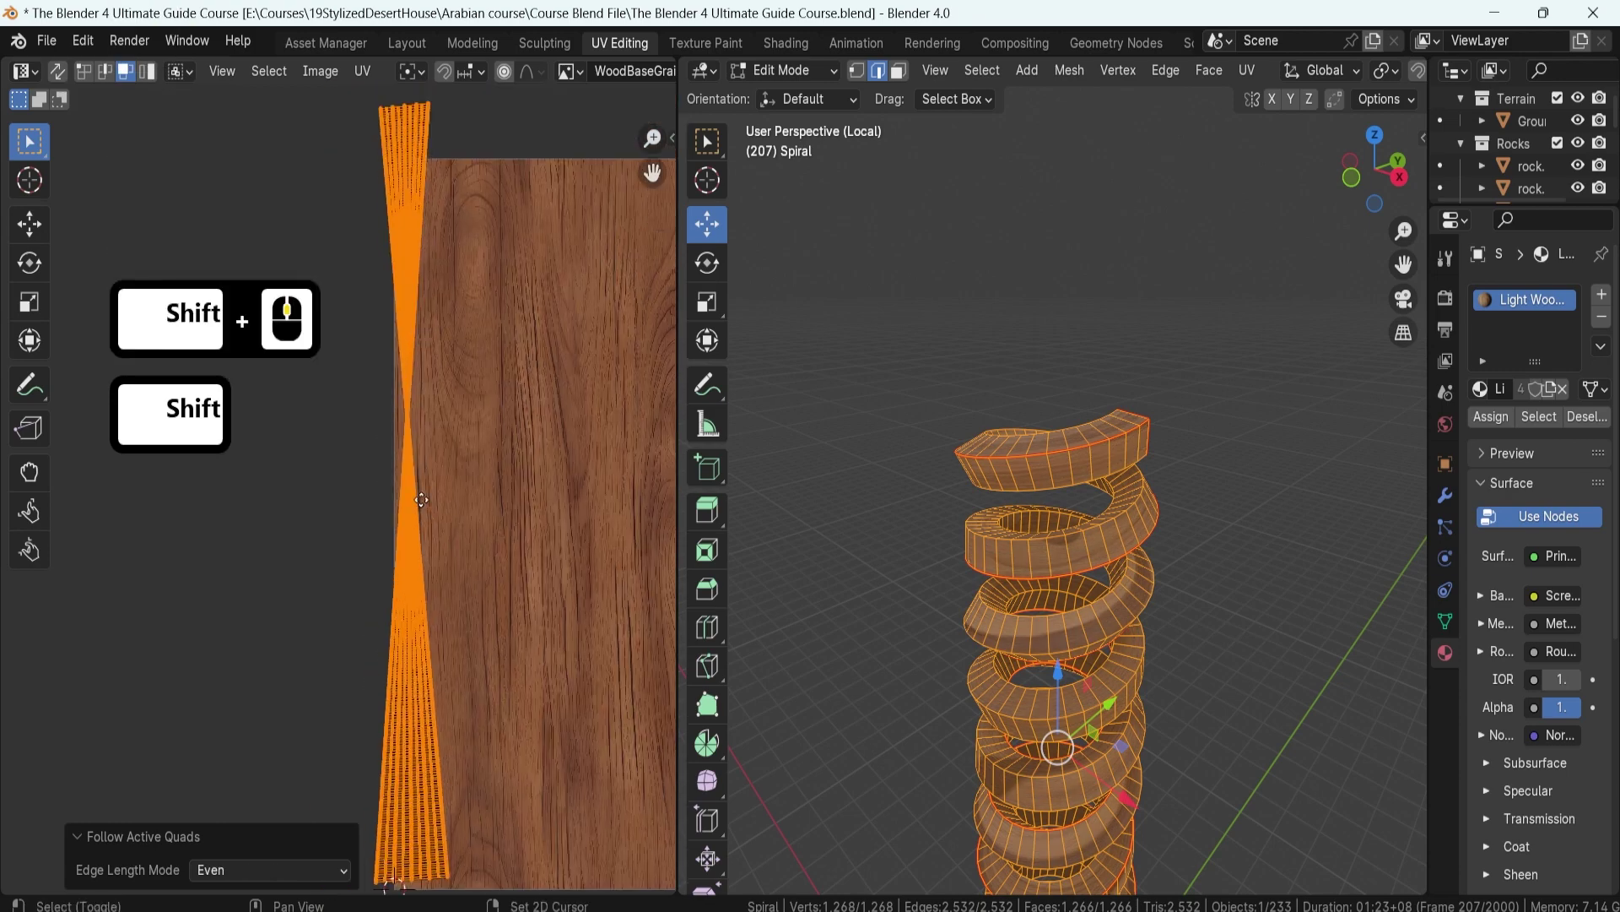
scroll(409, 348, "up", 2)
middle_click_drag(409, 347, 390, 221, "shift")
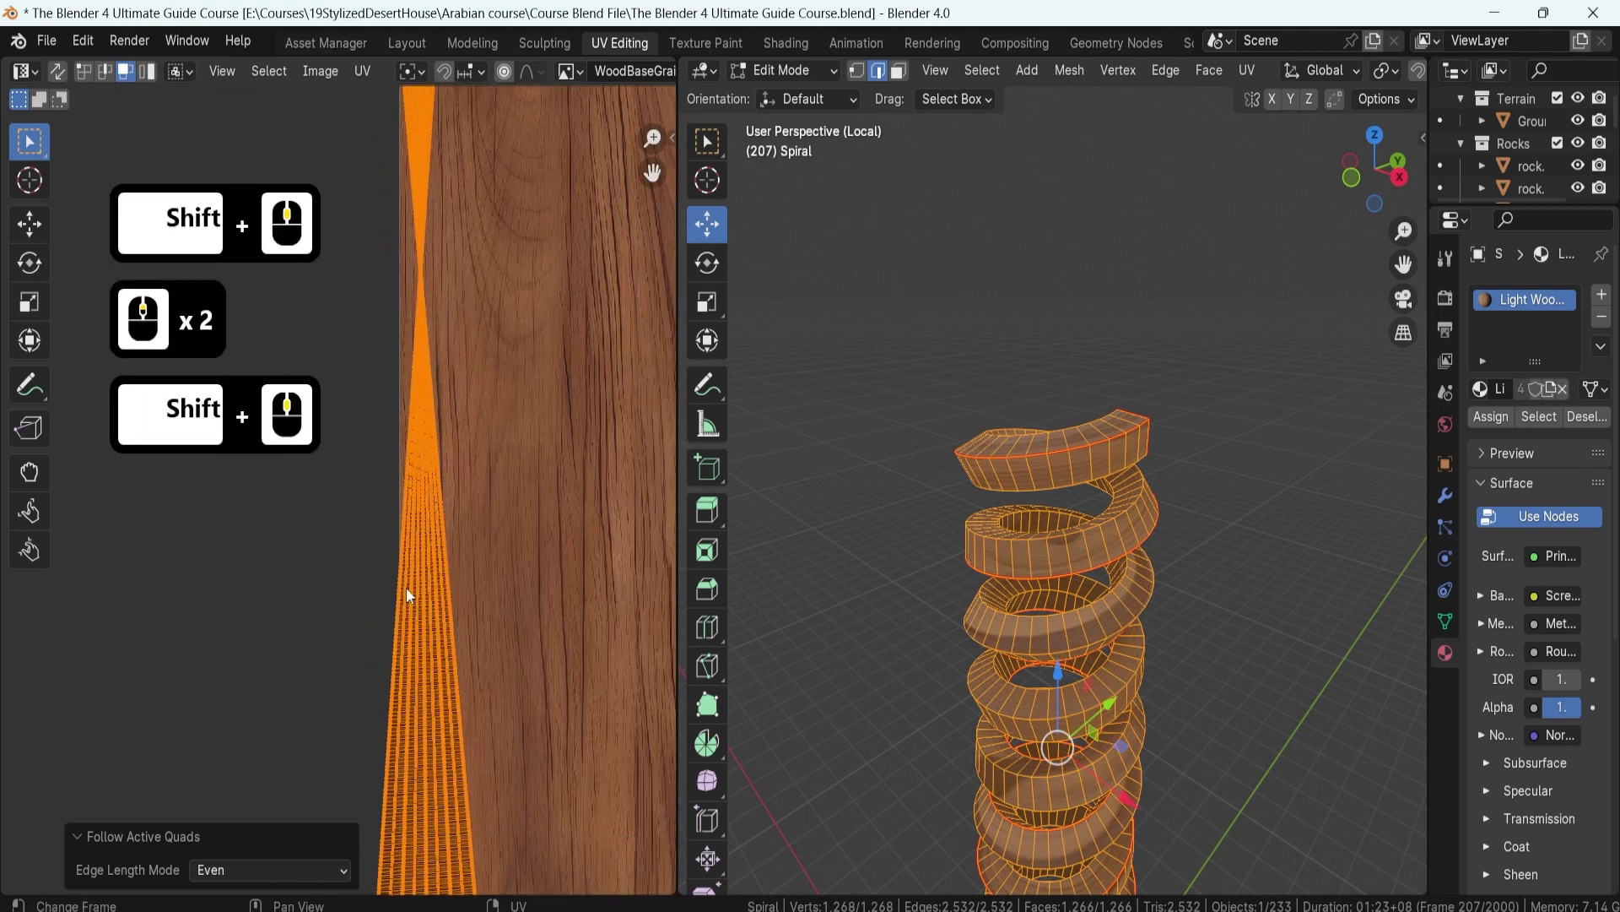
- Rotate the spiral's UV strip by about 3.48° to level the quads at its lower end
middle_click_drag(406, 588, 358, 396, "shift")
scroll(363, 506, "up", 4)
scroll(453, 498, "up", 1)
middle_click_drag(440, 753, 397, 488, "shift")
scroll(452, 498, "up", 3)
scroll(510, 605, "up", 2)
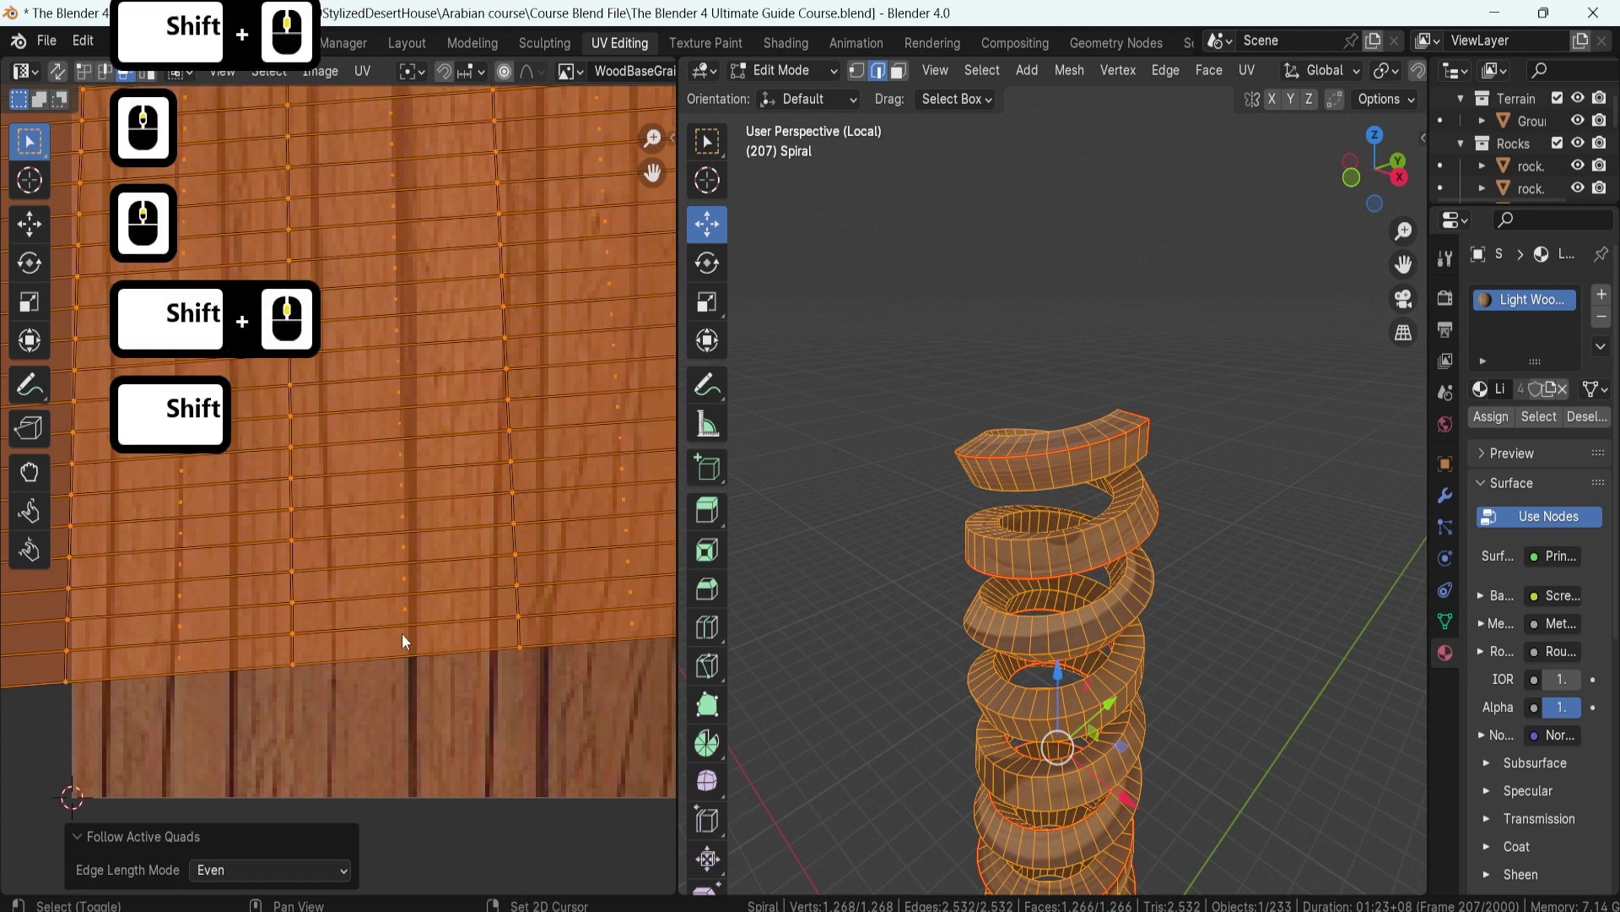
scroll(401, 633, "down", 3)
key("r")
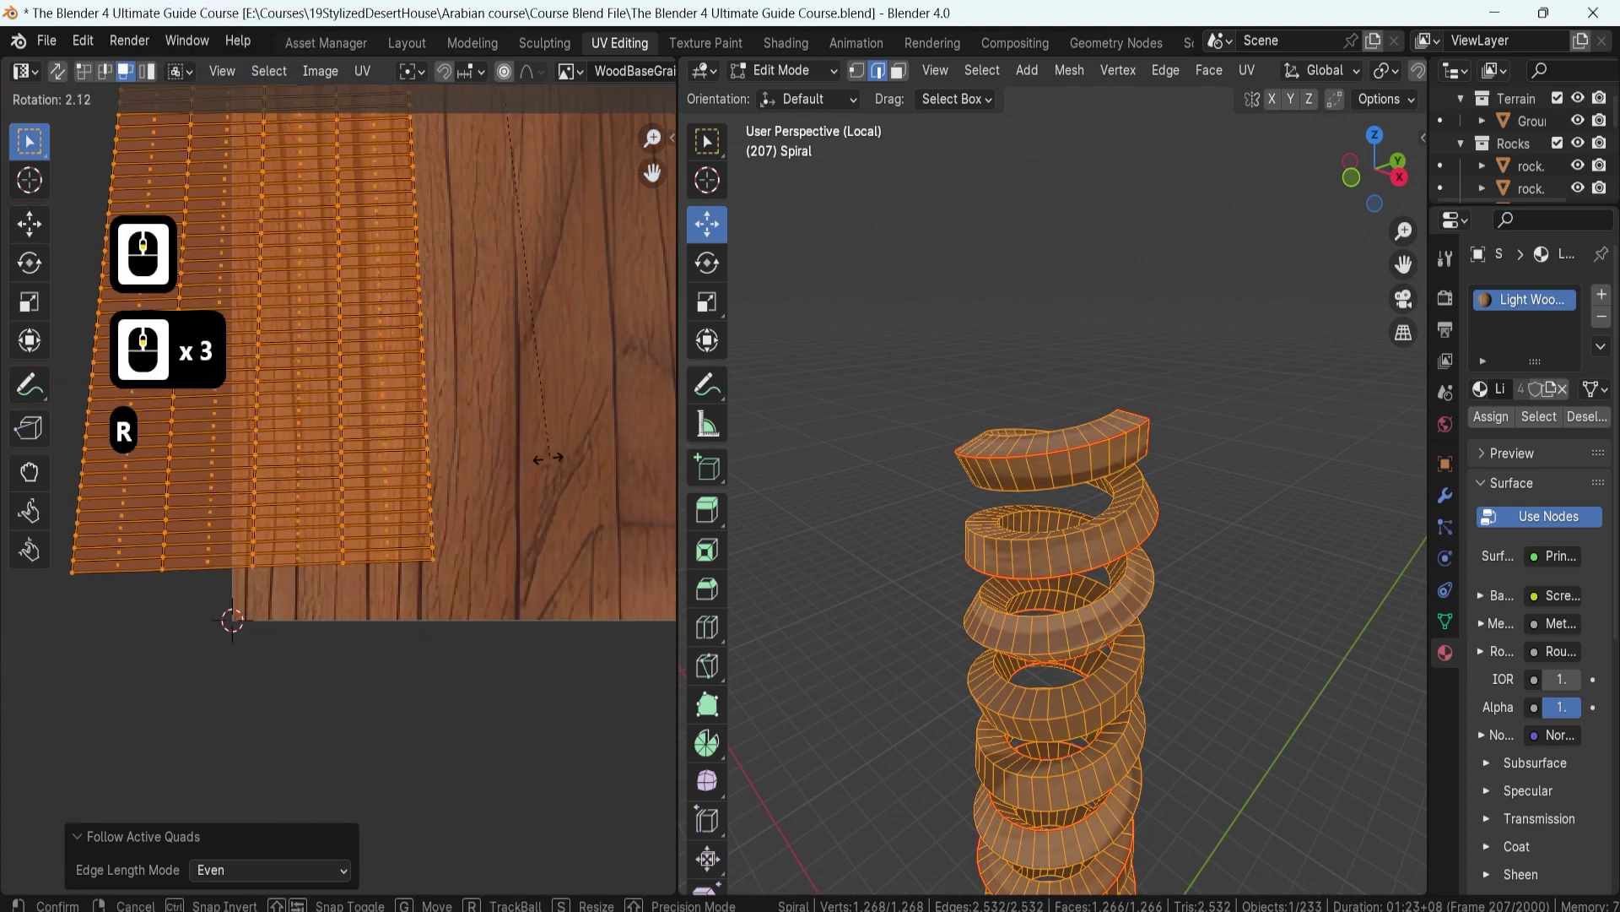
left_click(506, 470)
- Make a levelled quad at the strip's lower end active and apply Follow Active Quads with Length Average
scroll(236, 564, "up", 1)
middle_click_drag(236, 564, 334, 560, "shift")
scroll(334, 561, "up", 2)
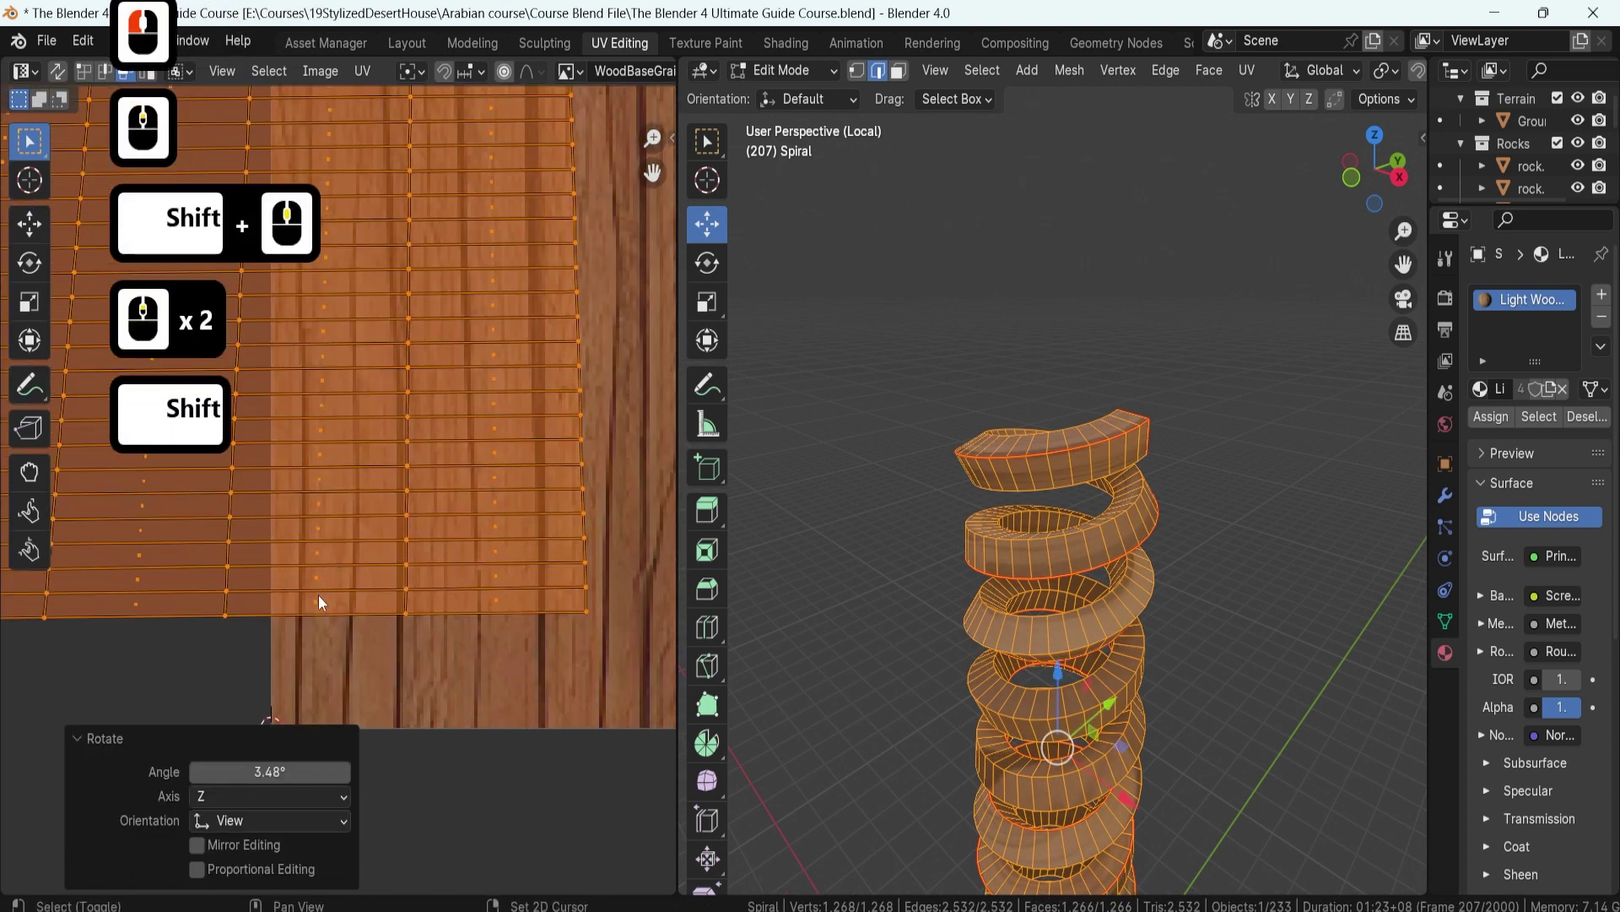
left_click(318, 605, "shift")
left_click(318, 605, "shift")
key("u")
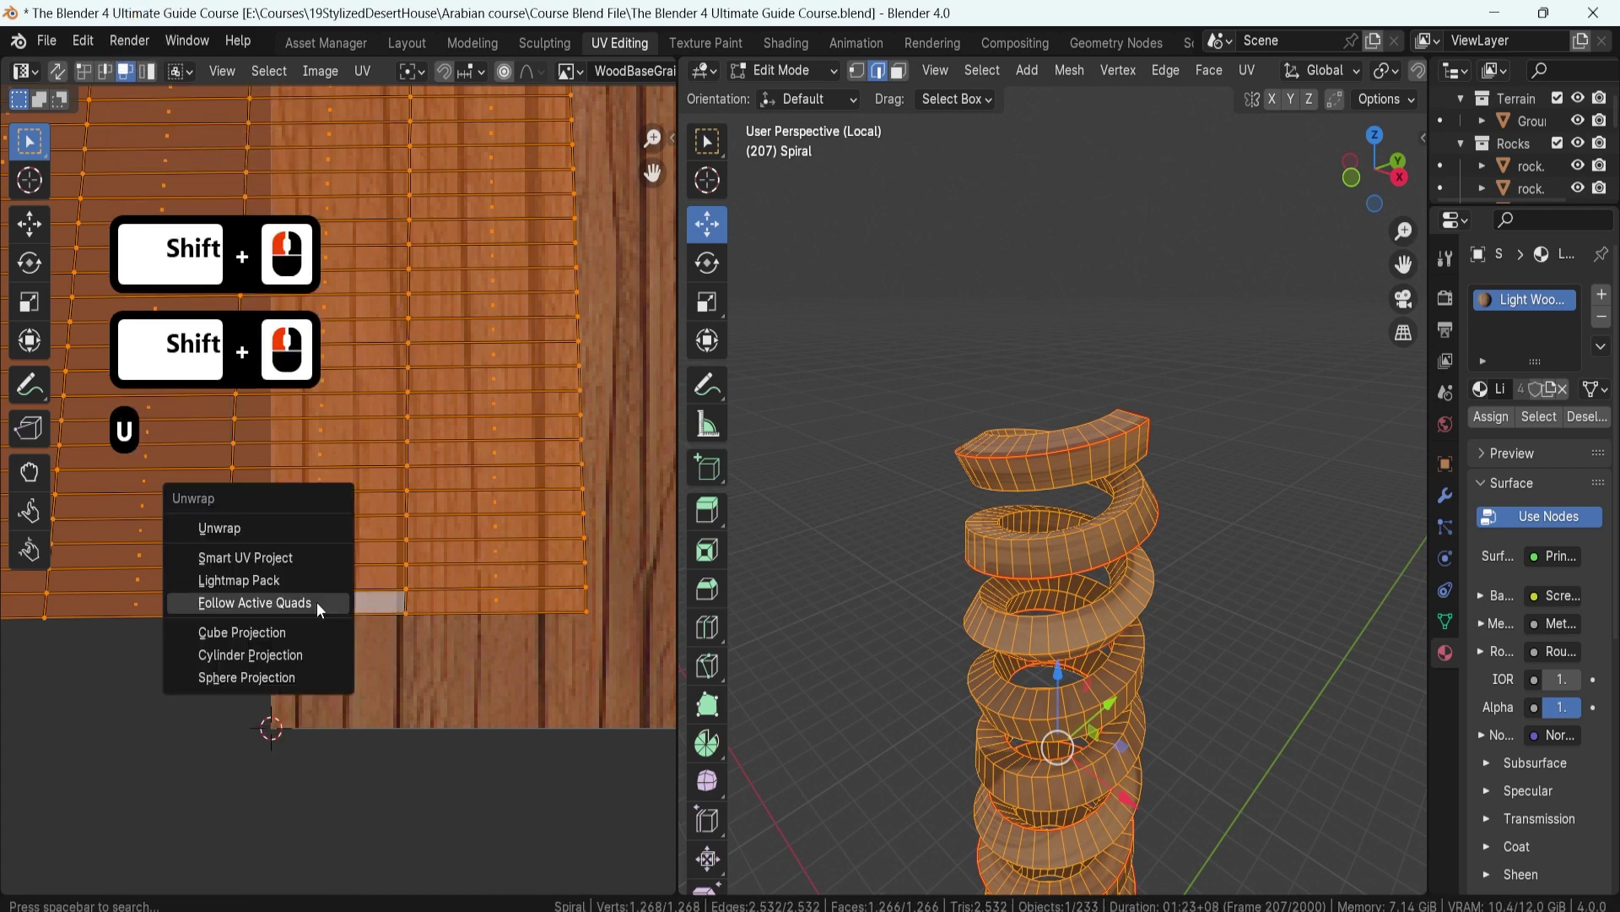
left_click(318, 604)
left_click(323, 660)
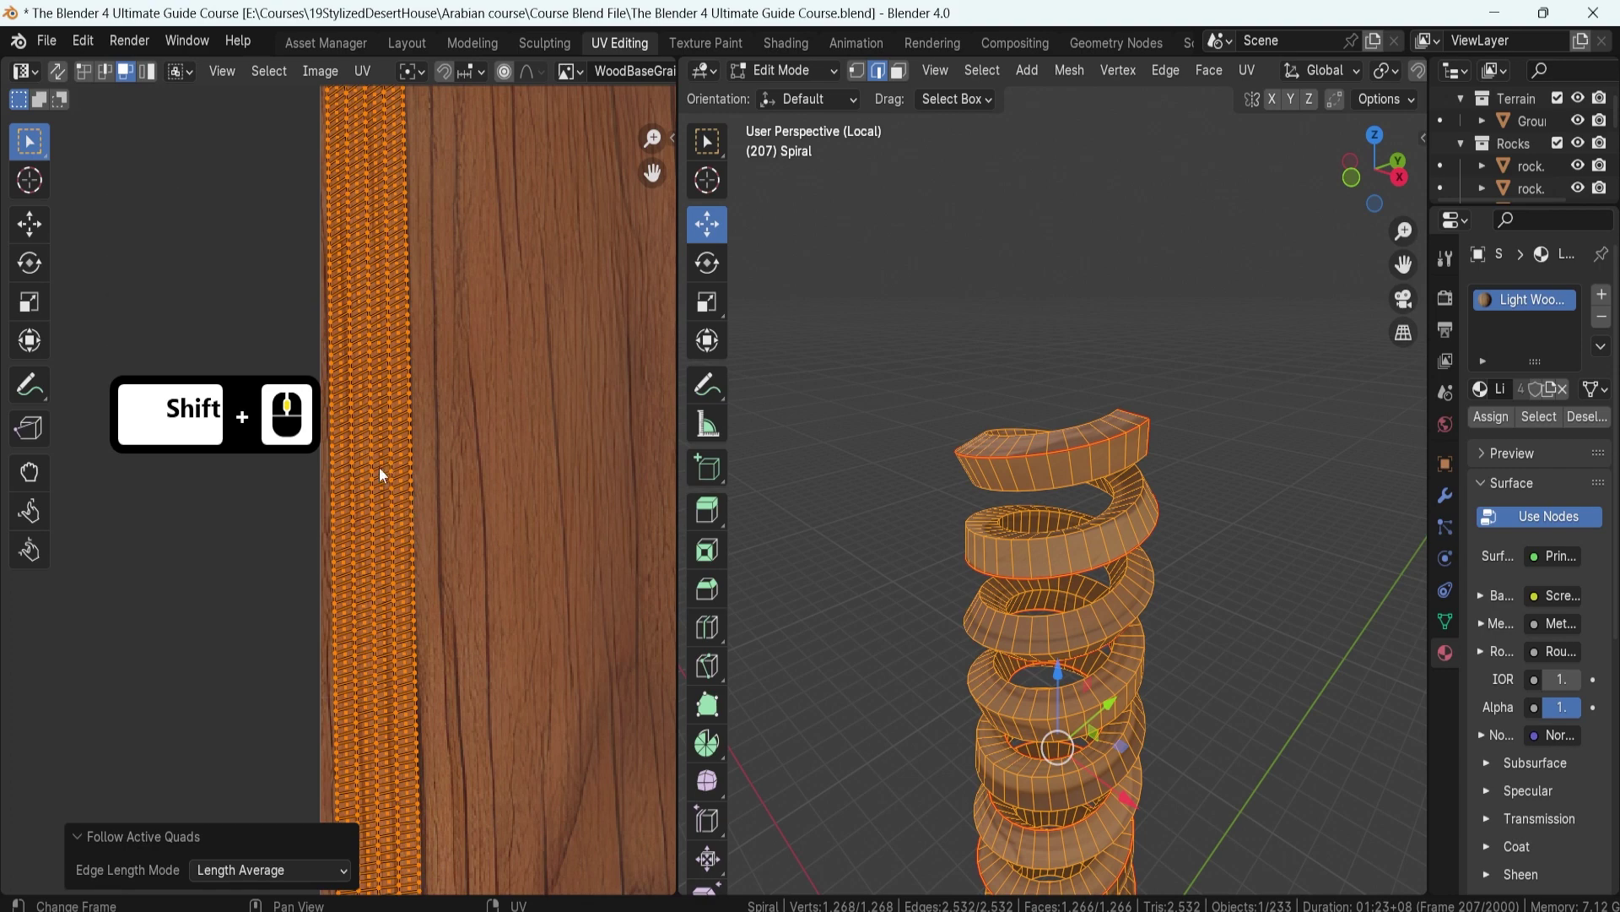
- Examine the straightness and quad spacing of the spiral's UV strip along its length over the wood texture
scroll(366, 619, "down", 2)
middle_click_drag(451, 372, 452, 194, "shift")
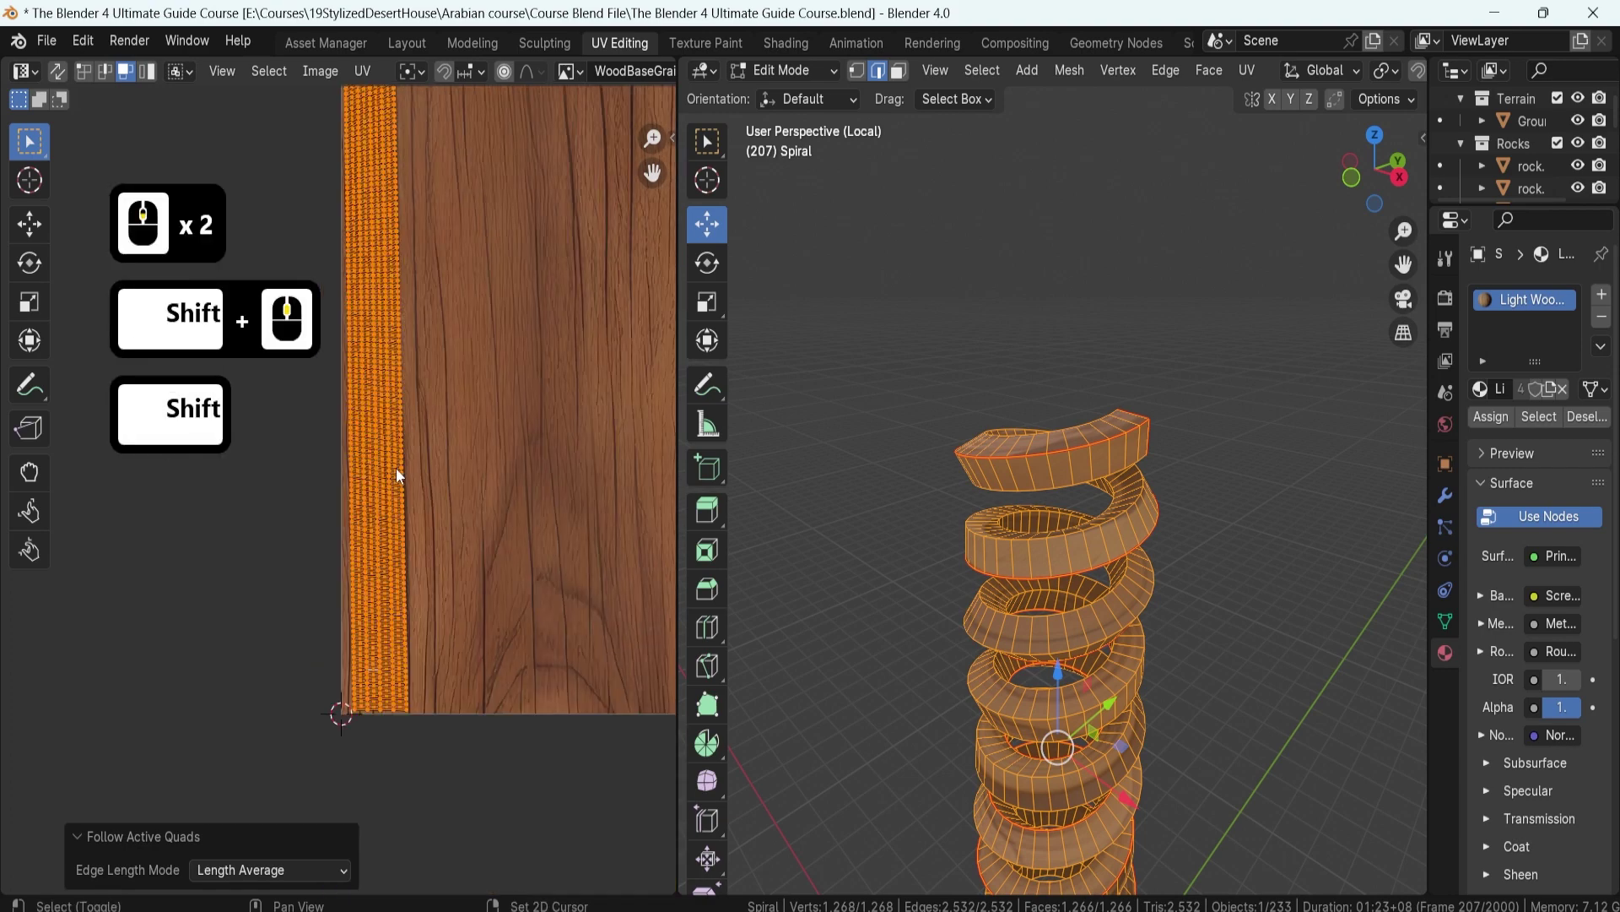
middle_click_drag(397, 468, 428, 488, "shift")
scroll(404, 589, "up", 5)
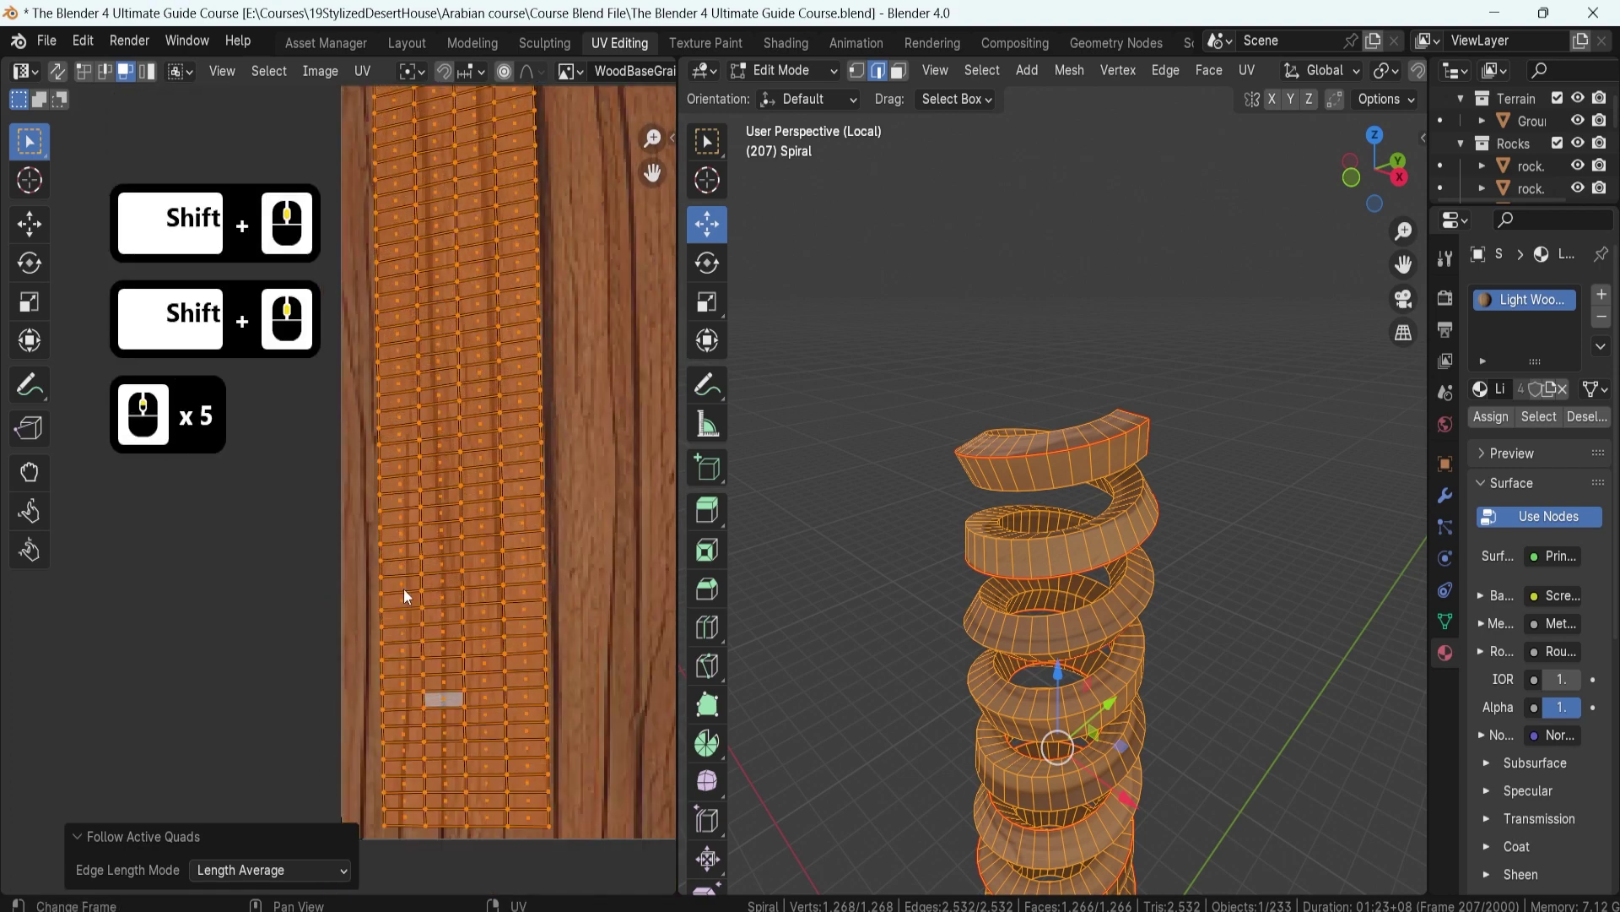
scroll(438, 517, "down", 12)
middle_click_drag(461, 446, 404, 530, "shift")
scroll(462, 449, "up", 4)
scroll(404, 530, "up", 10)
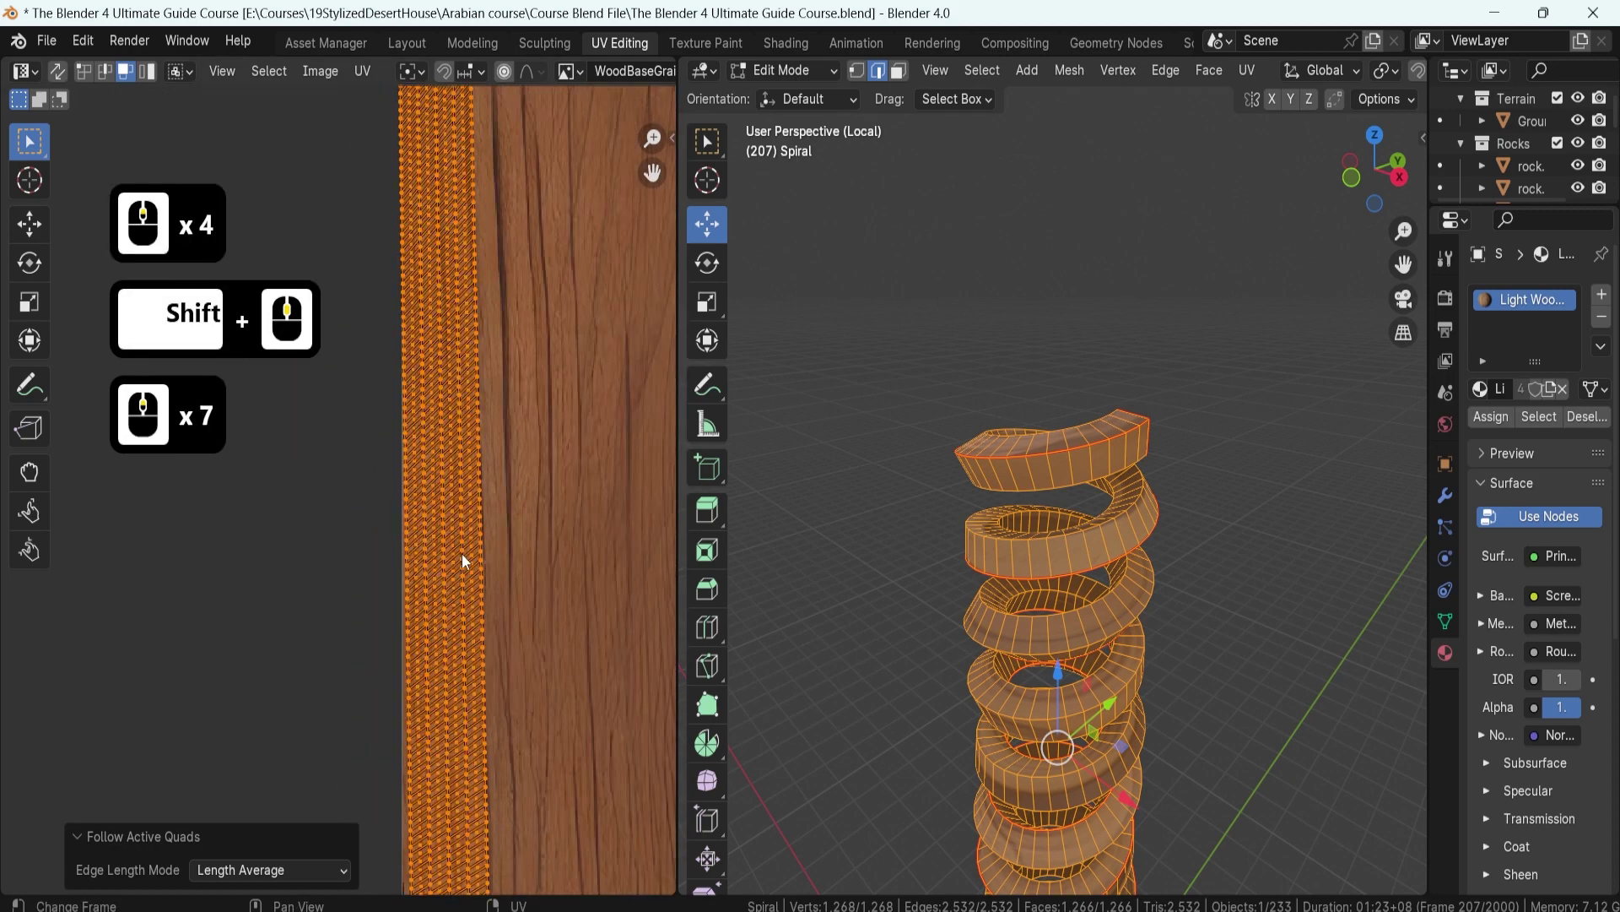
- Examine the spiral's UV strip up close and the wood grain running along its coils in Object Mode
middle_click_drag(310, 433, 290, 452, "shift")
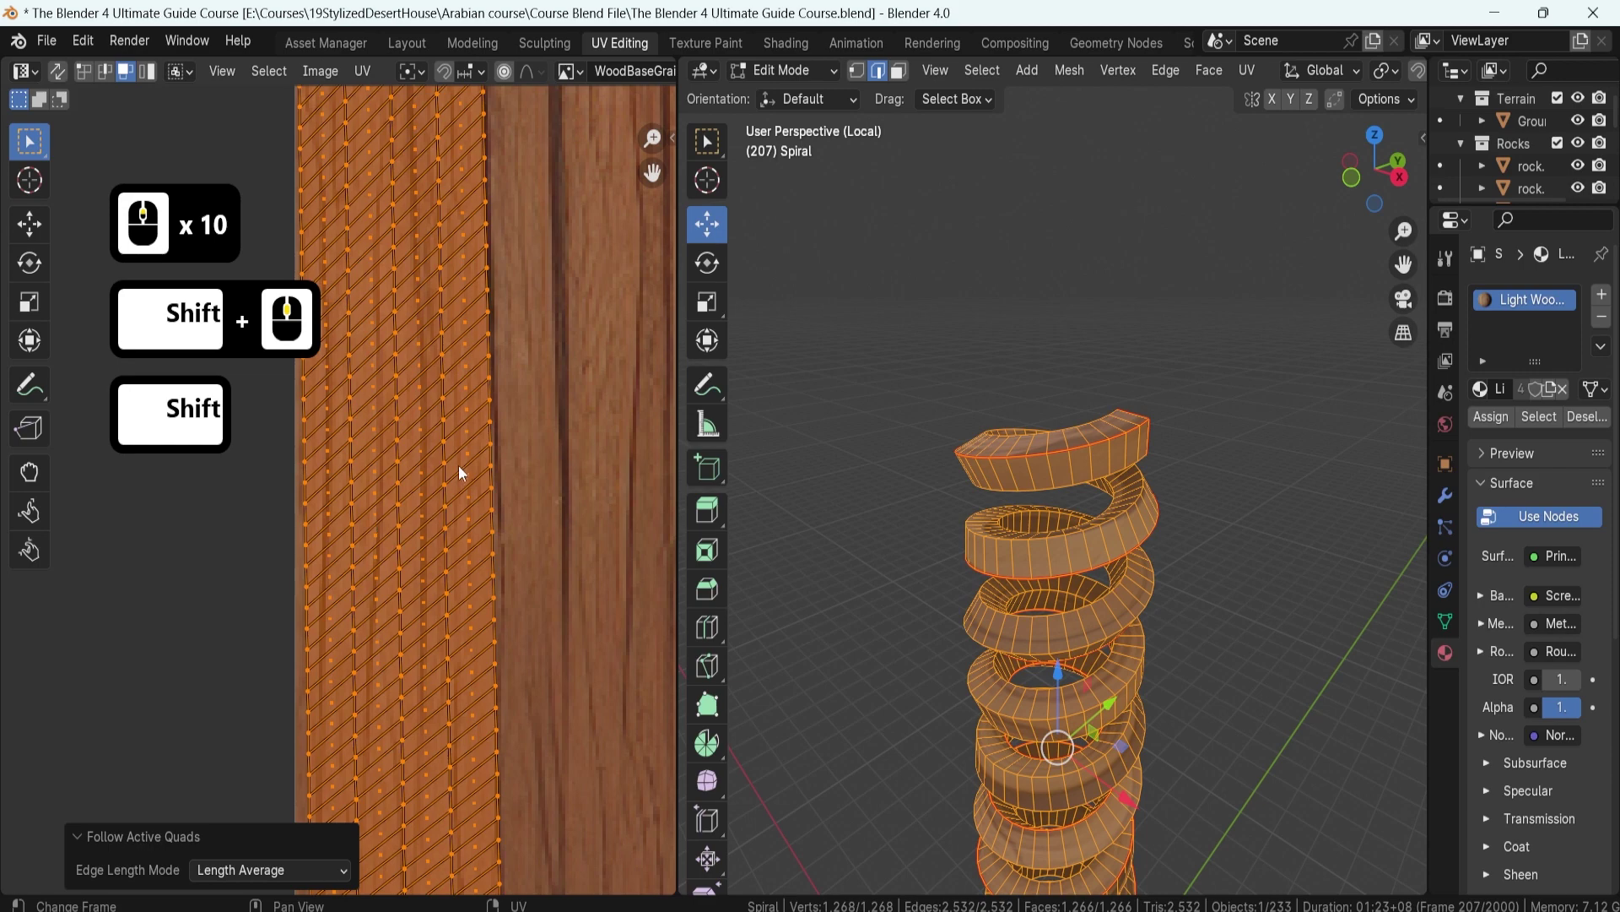
scroll(1055, 506, "up", 1)
middle_click_drag(1065, 506, 853, 567)
scroll(898, 539, "up", 1)
middle_click_drag(972, 498, 952, 507, "shift")
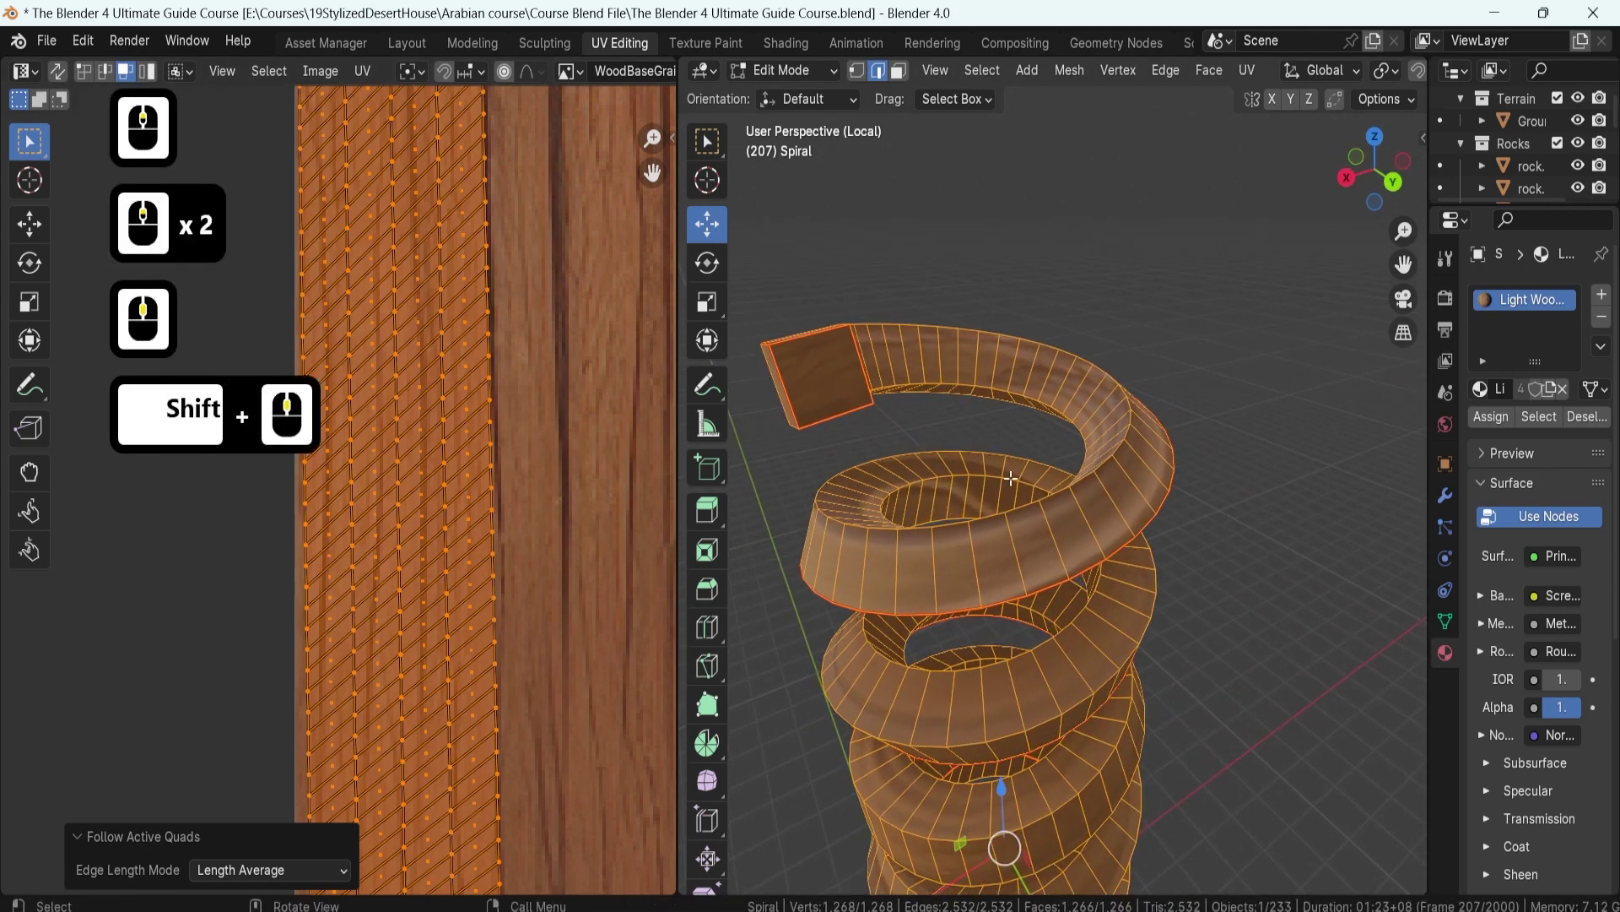
middle_click_drag(935, 716, 1016, 530, "shift")
key("Tab")
scroll(1016, 623, "up", 2)
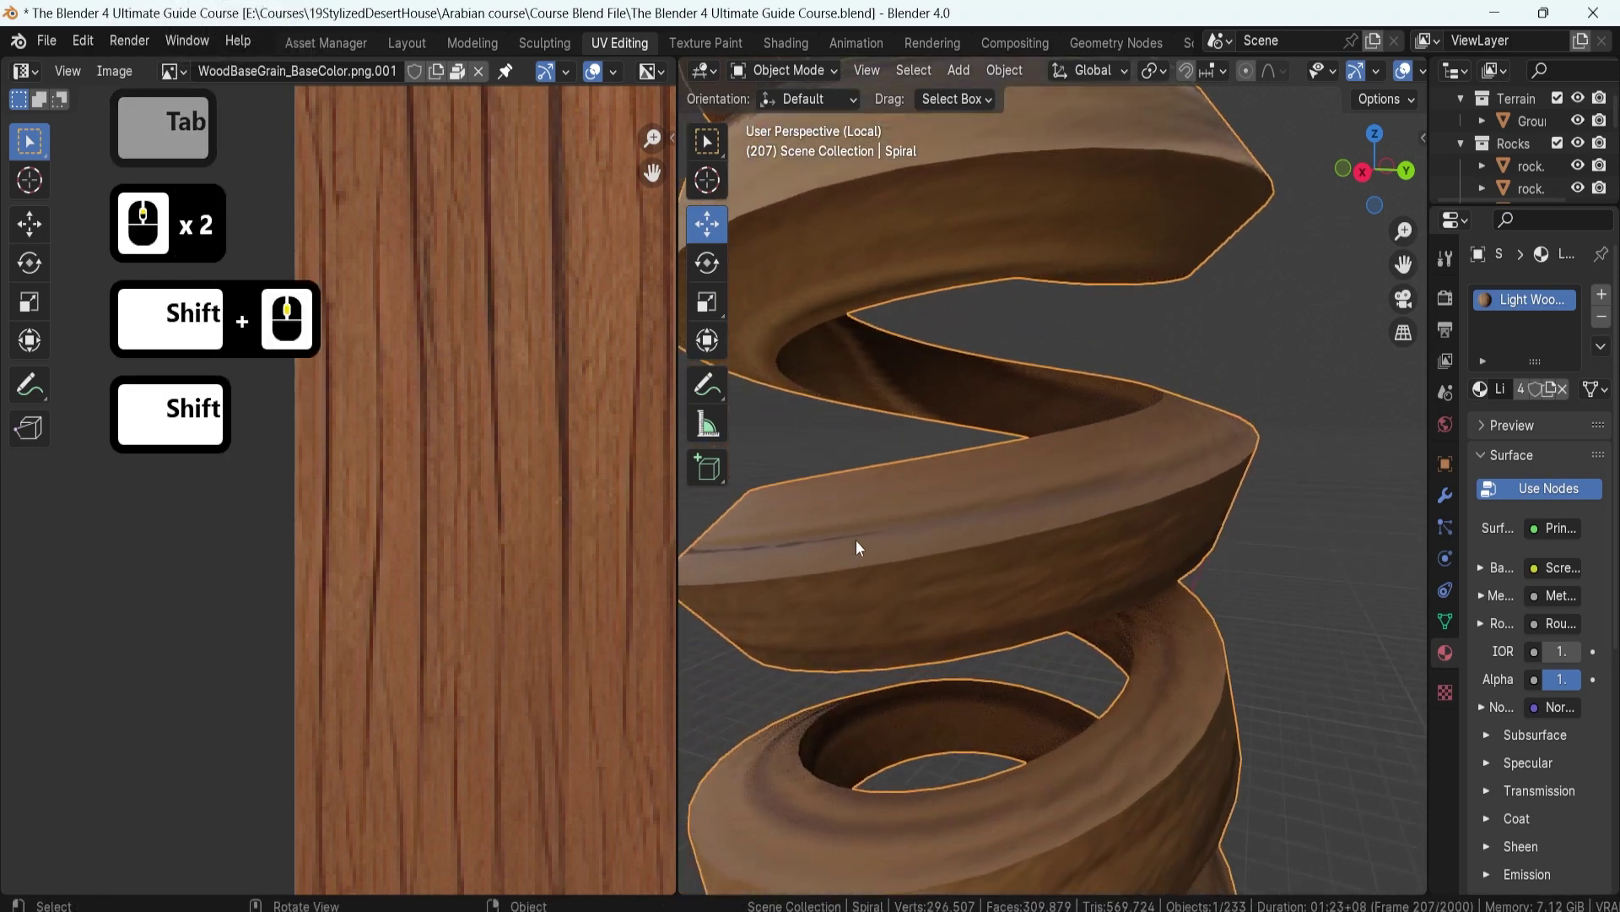
scroll(1057, 572, "down", 2)
middle_click_drag(928, 560, 1130, 586)
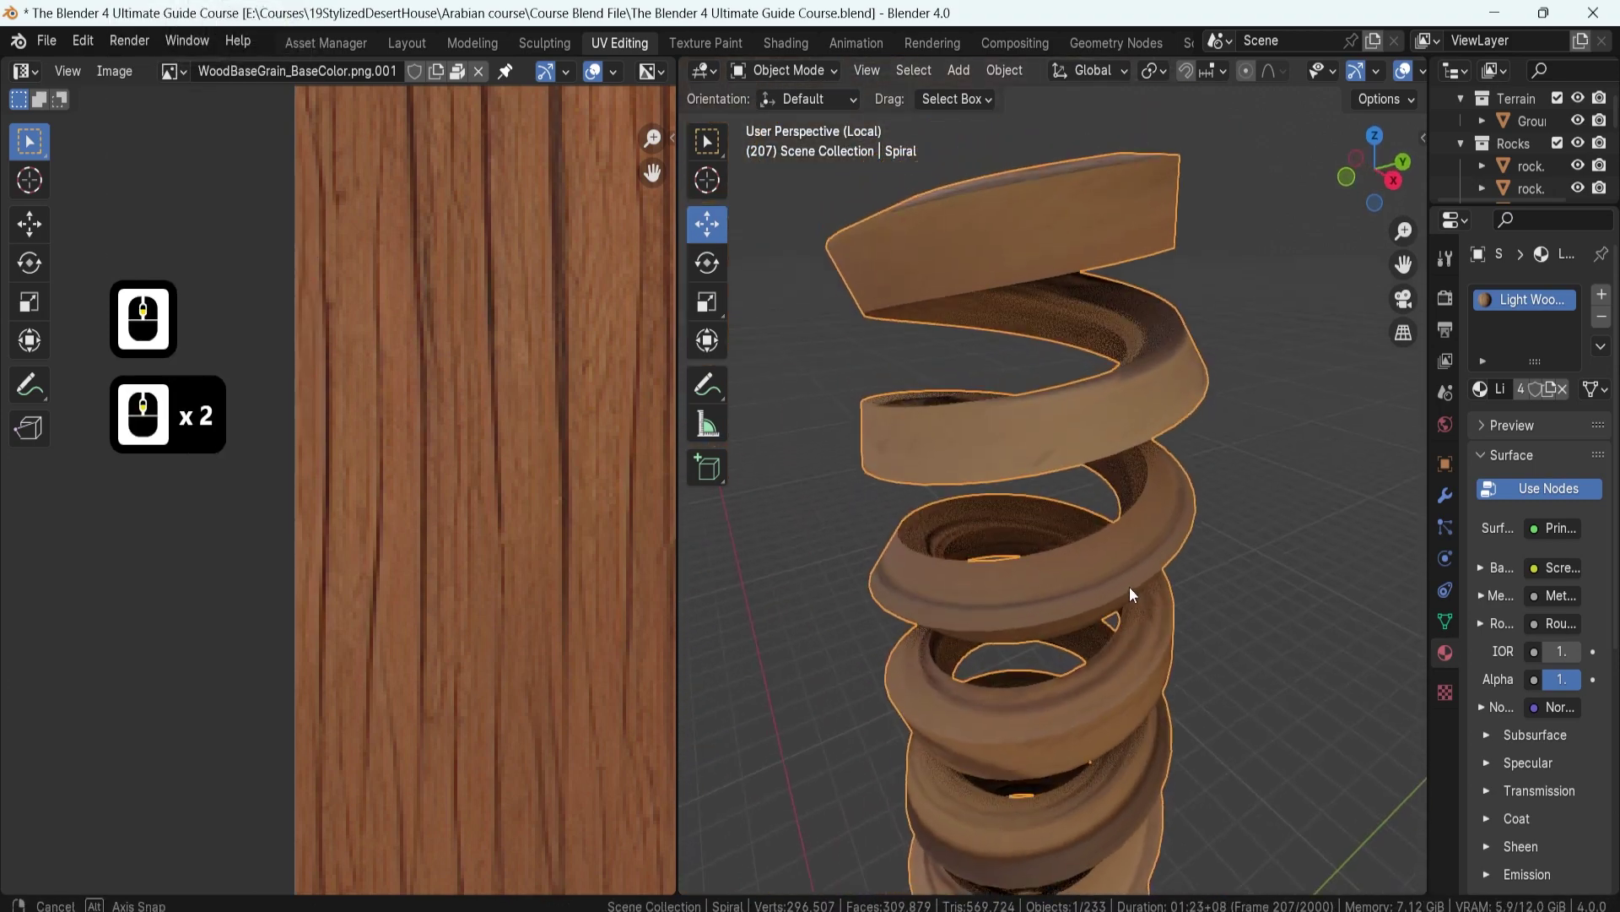
scroll(351, 485, "down", 5)
- Scale up the spiral's whole UV strip over the wood texture and check the grain on the coils in Object Mode
key("Tab")
key("s")
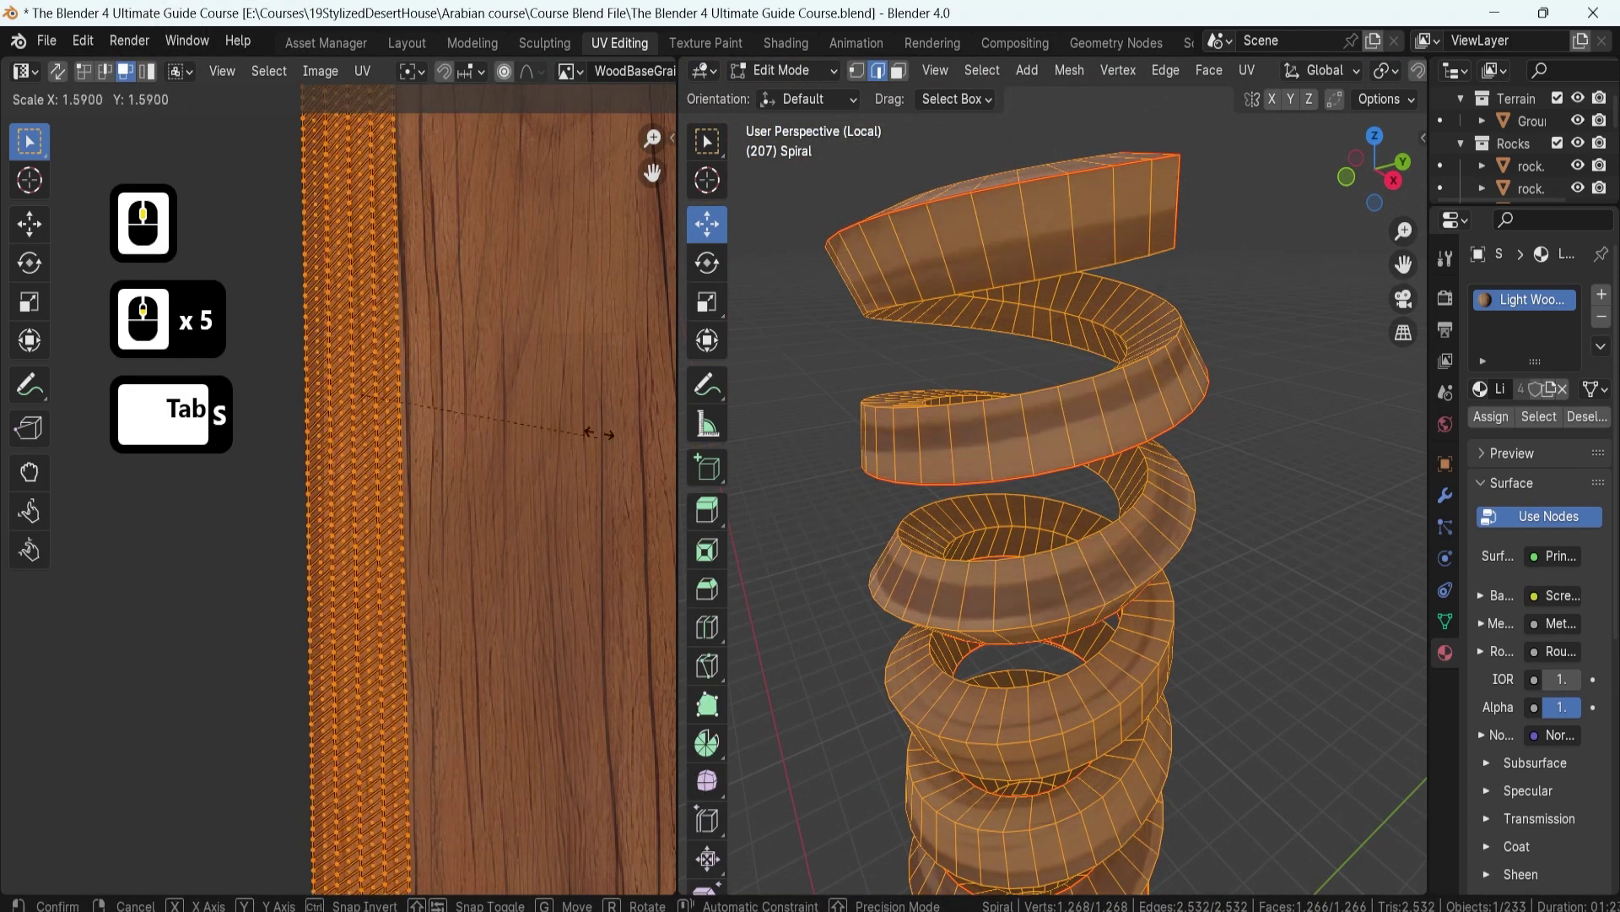
left_click(139, 311)
key("Tab")
middle_click_drag(970, 591, 1016, 562)
scroll(1016, 562, "down", 5)
middle_click_drag(1061, 472, 1103, 633)
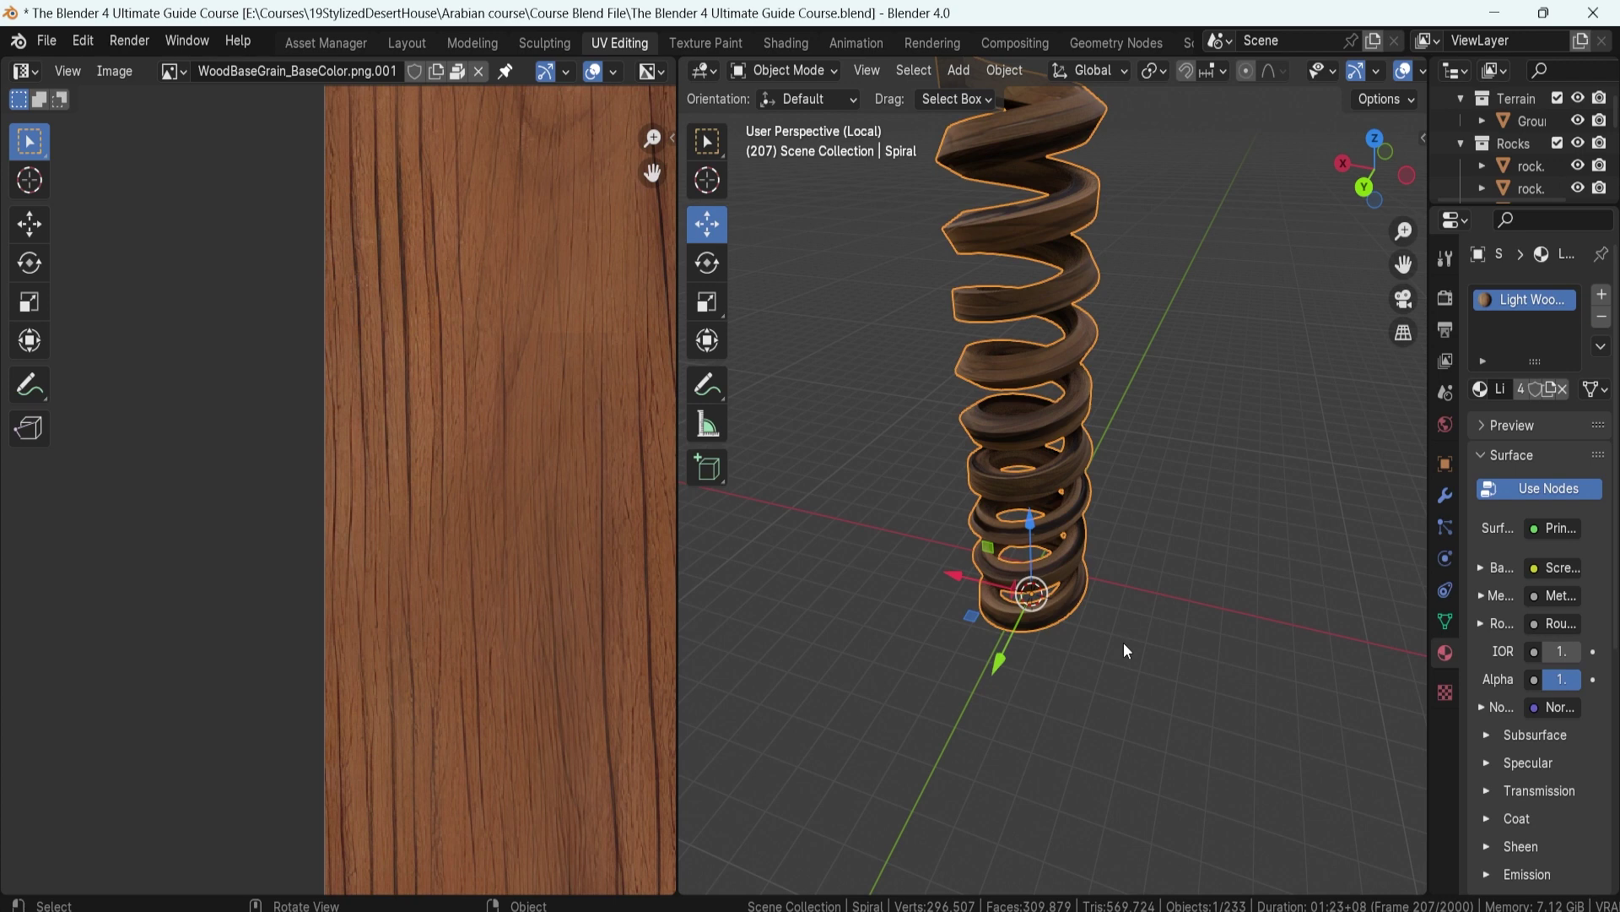
middle_click_drag(1010, 407, 1006, 498, "shift")
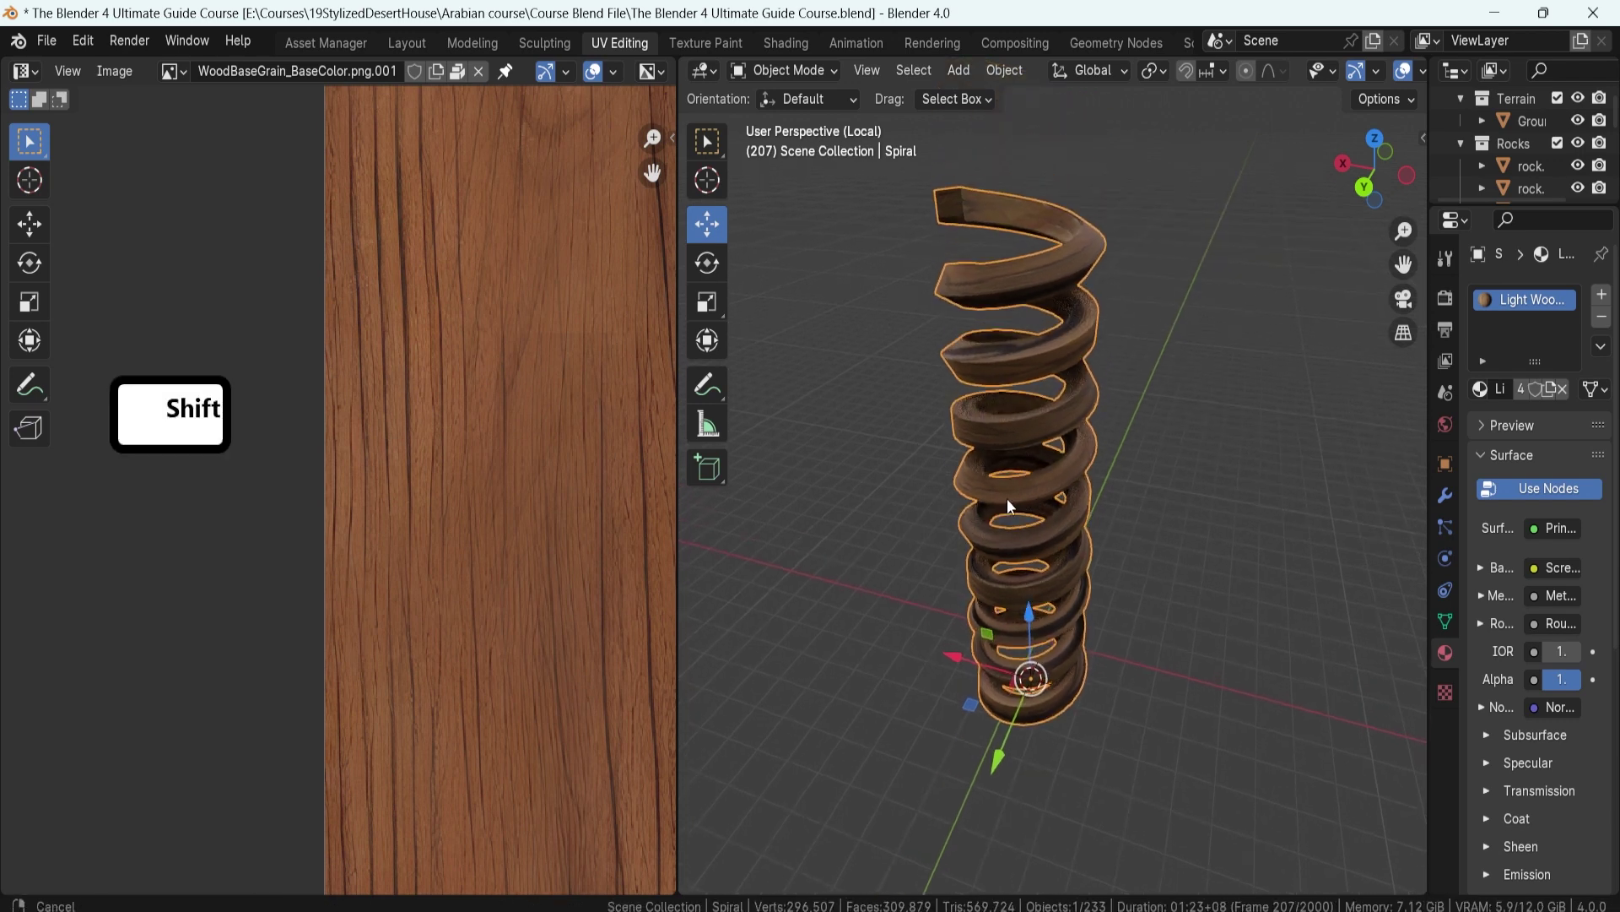
scroll(1089, 426, "down", 5)
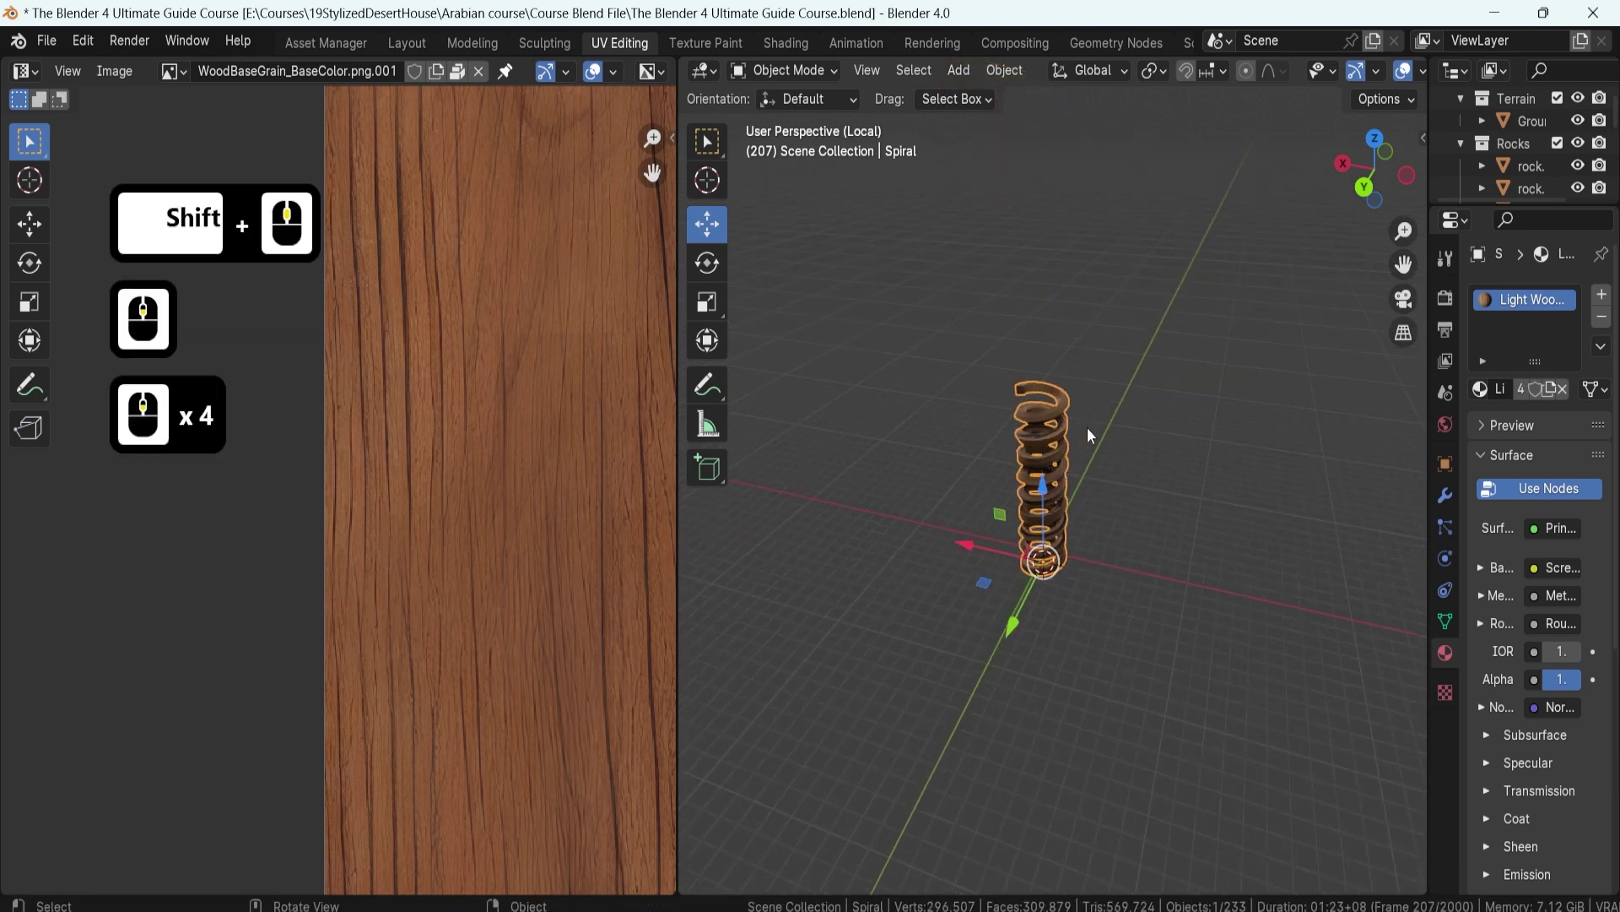
- Leave local view to return to the full house scene and hide the spiral
middle_click_drag(1116, 495, 1116, 495)
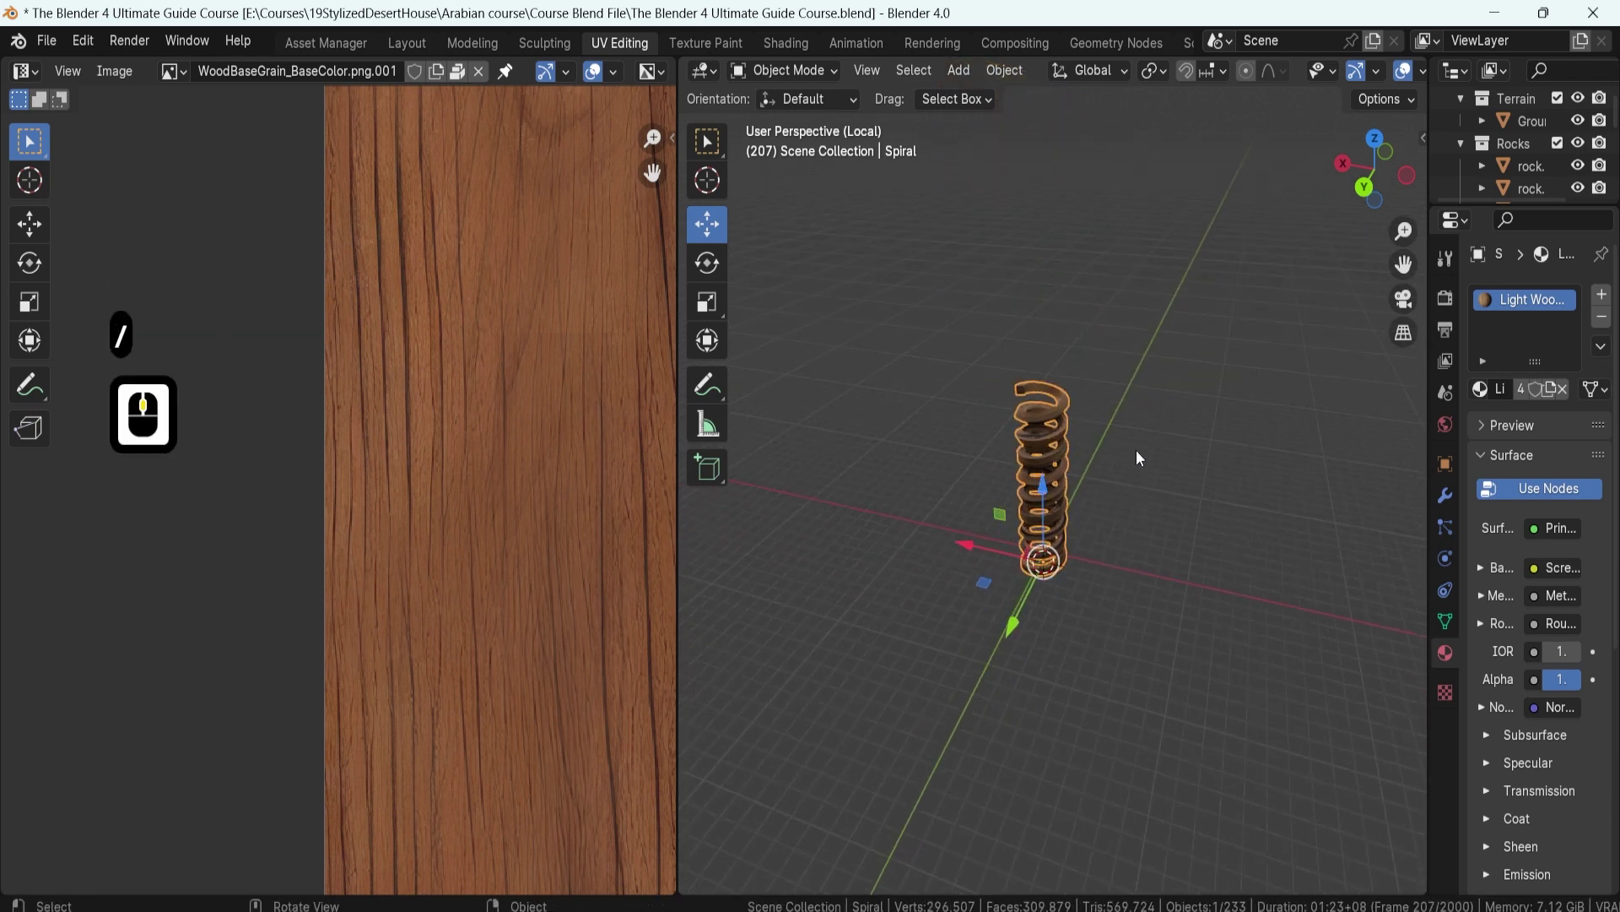
key("h")
scroll(1325, 76, "down", 5)
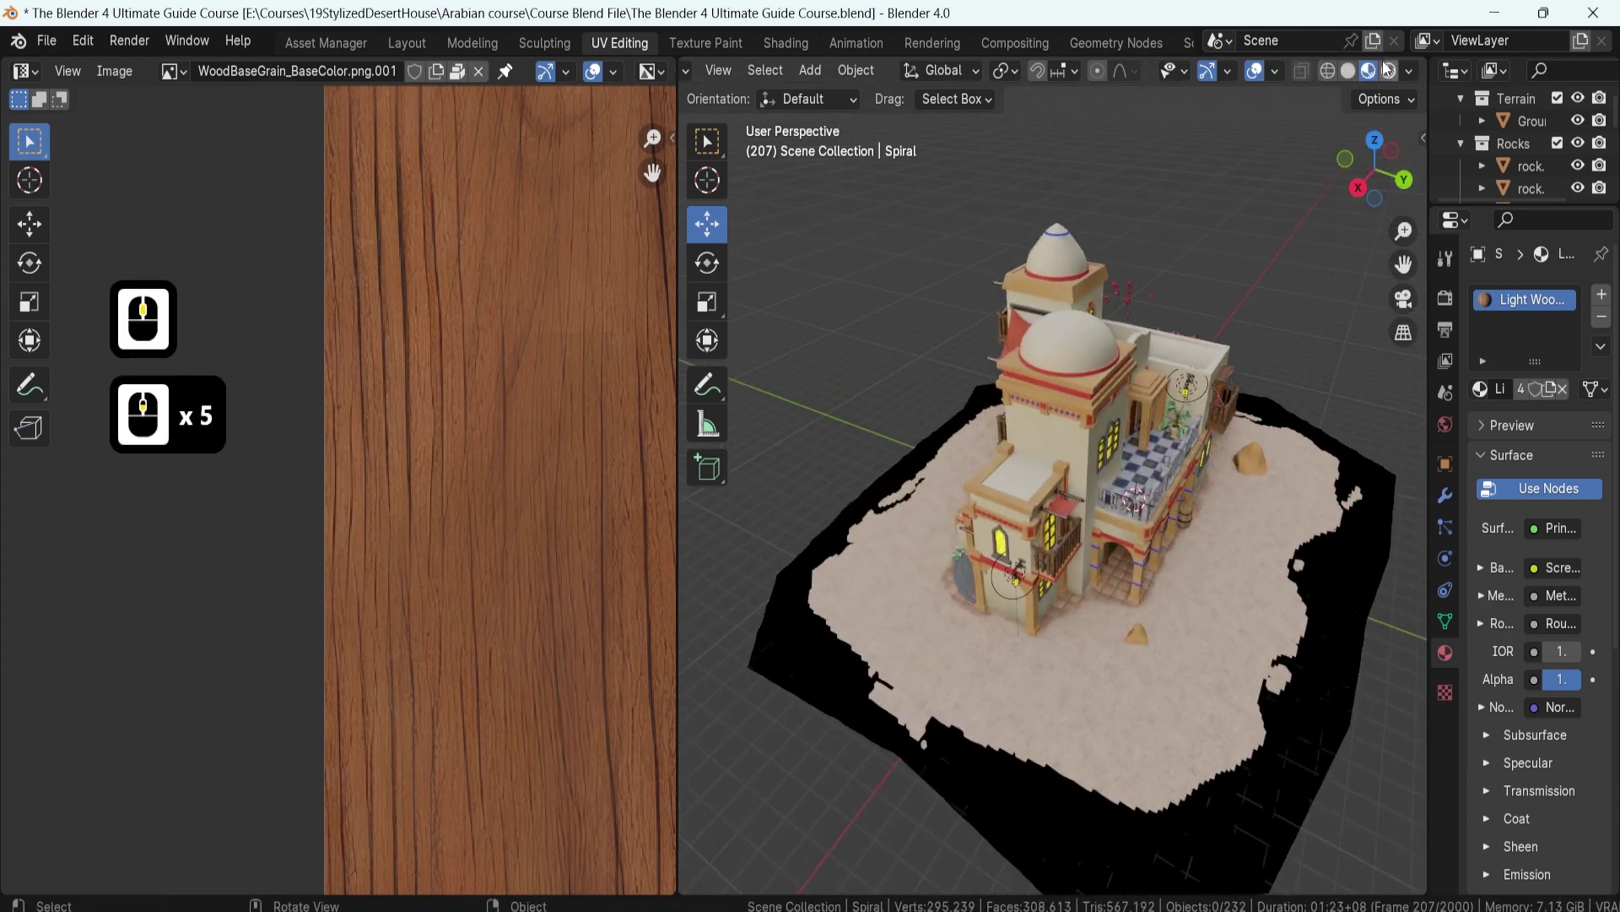
- Switch the viewport to rendered shading and inspect the house's front, balconies and terrace
left_click(1388, 71)
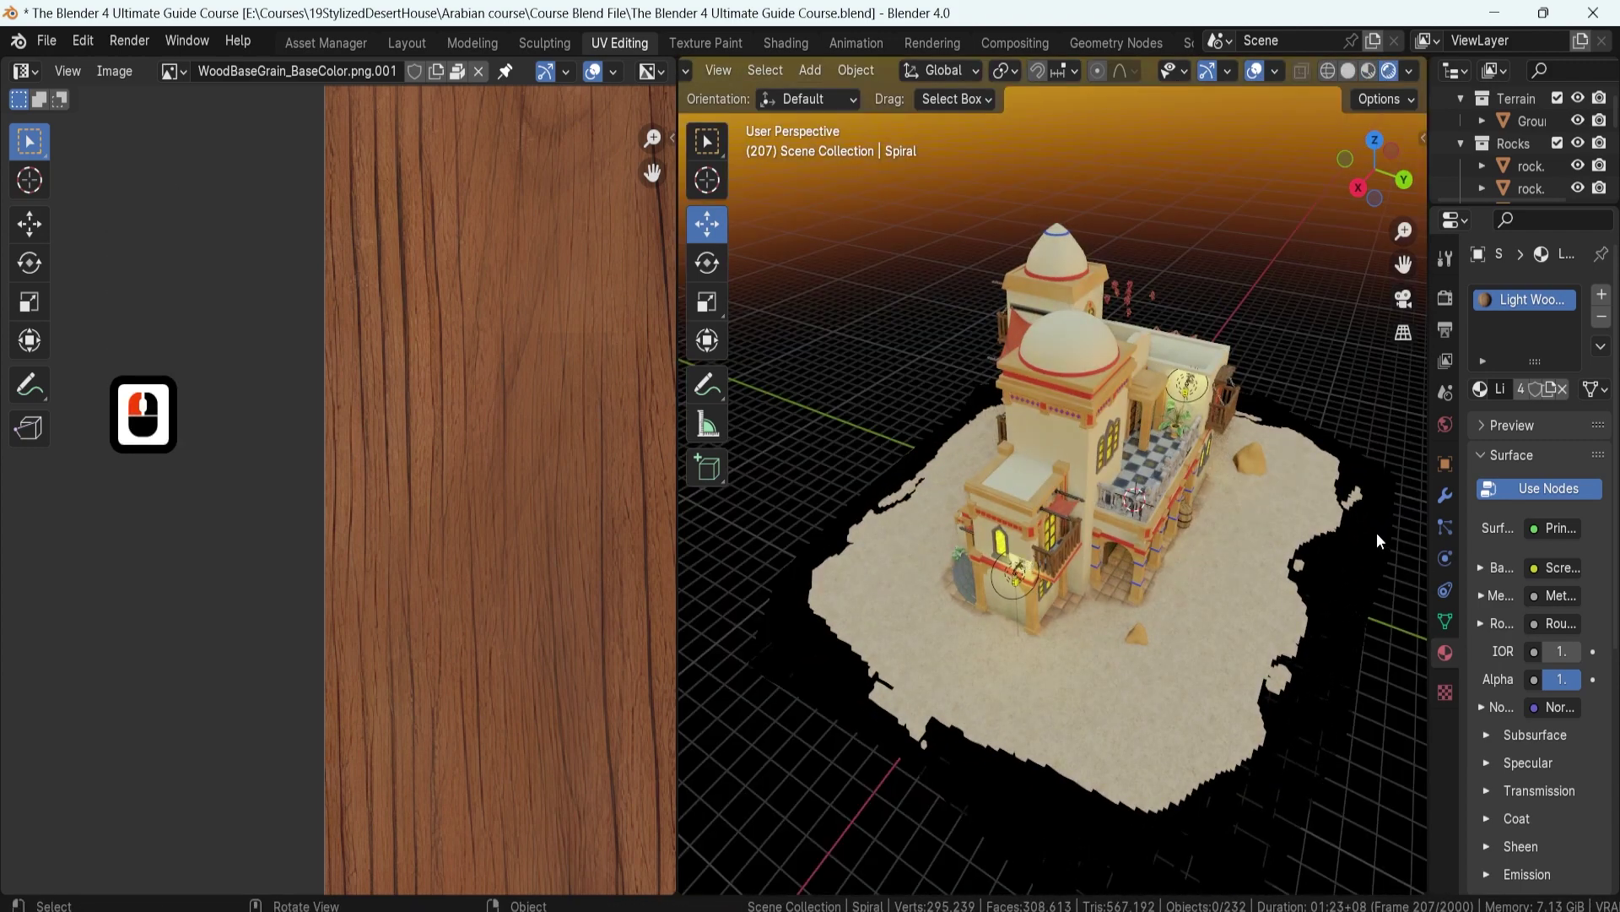
middle_click_drag(1145, 564, 1060, 524, "shift")
scroll(1083, 547, "up", 4)
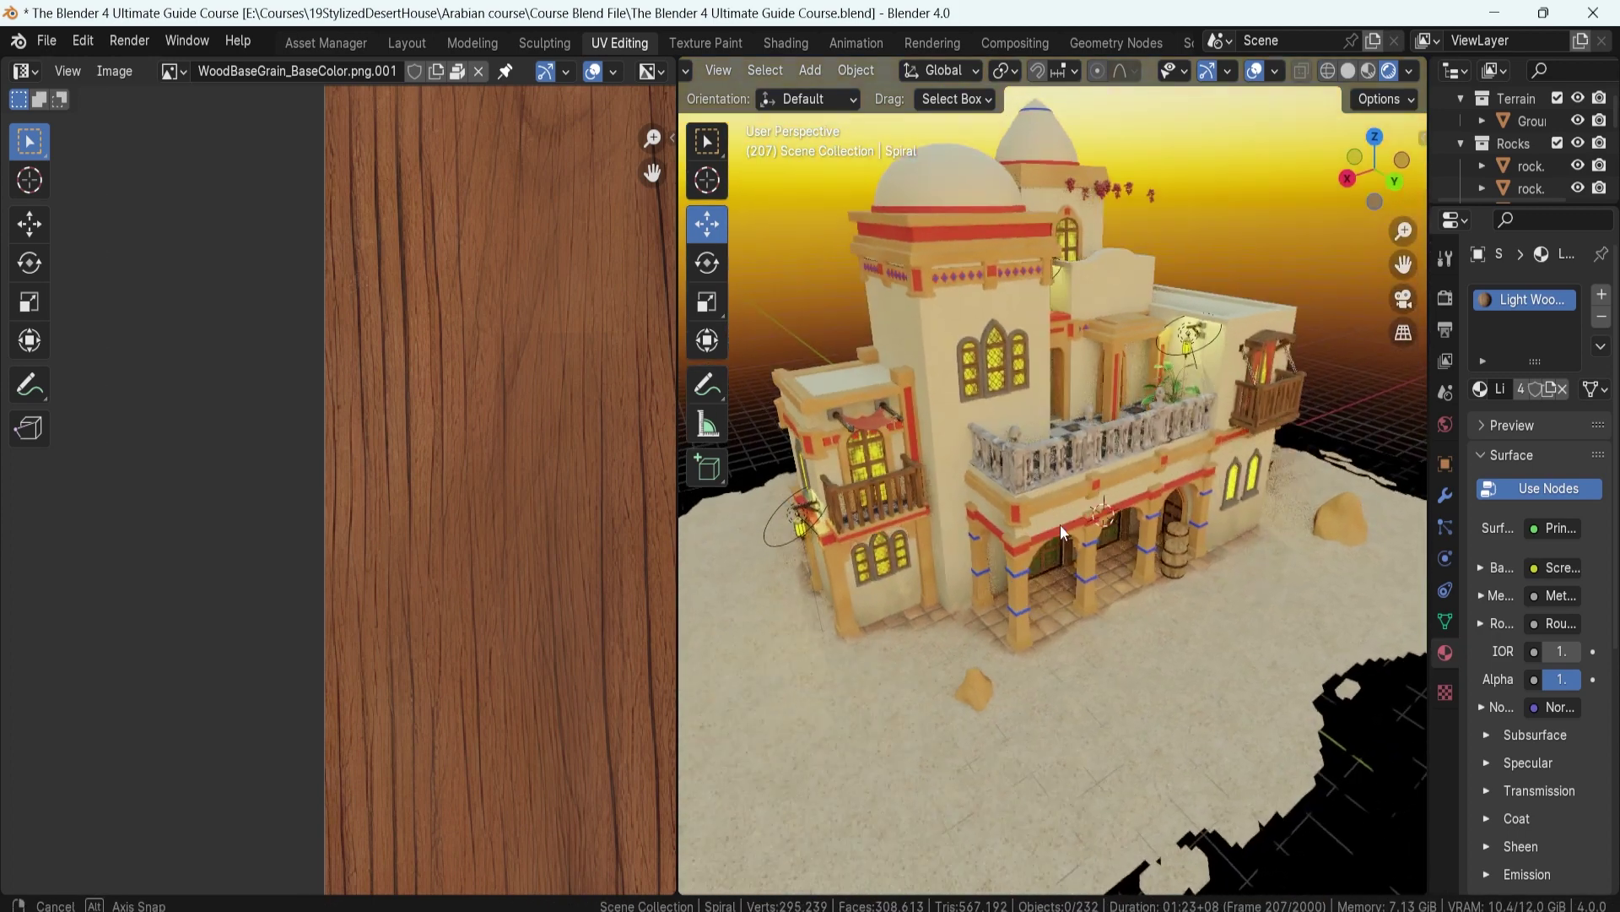
scroll(1060, 524, "up", 3)
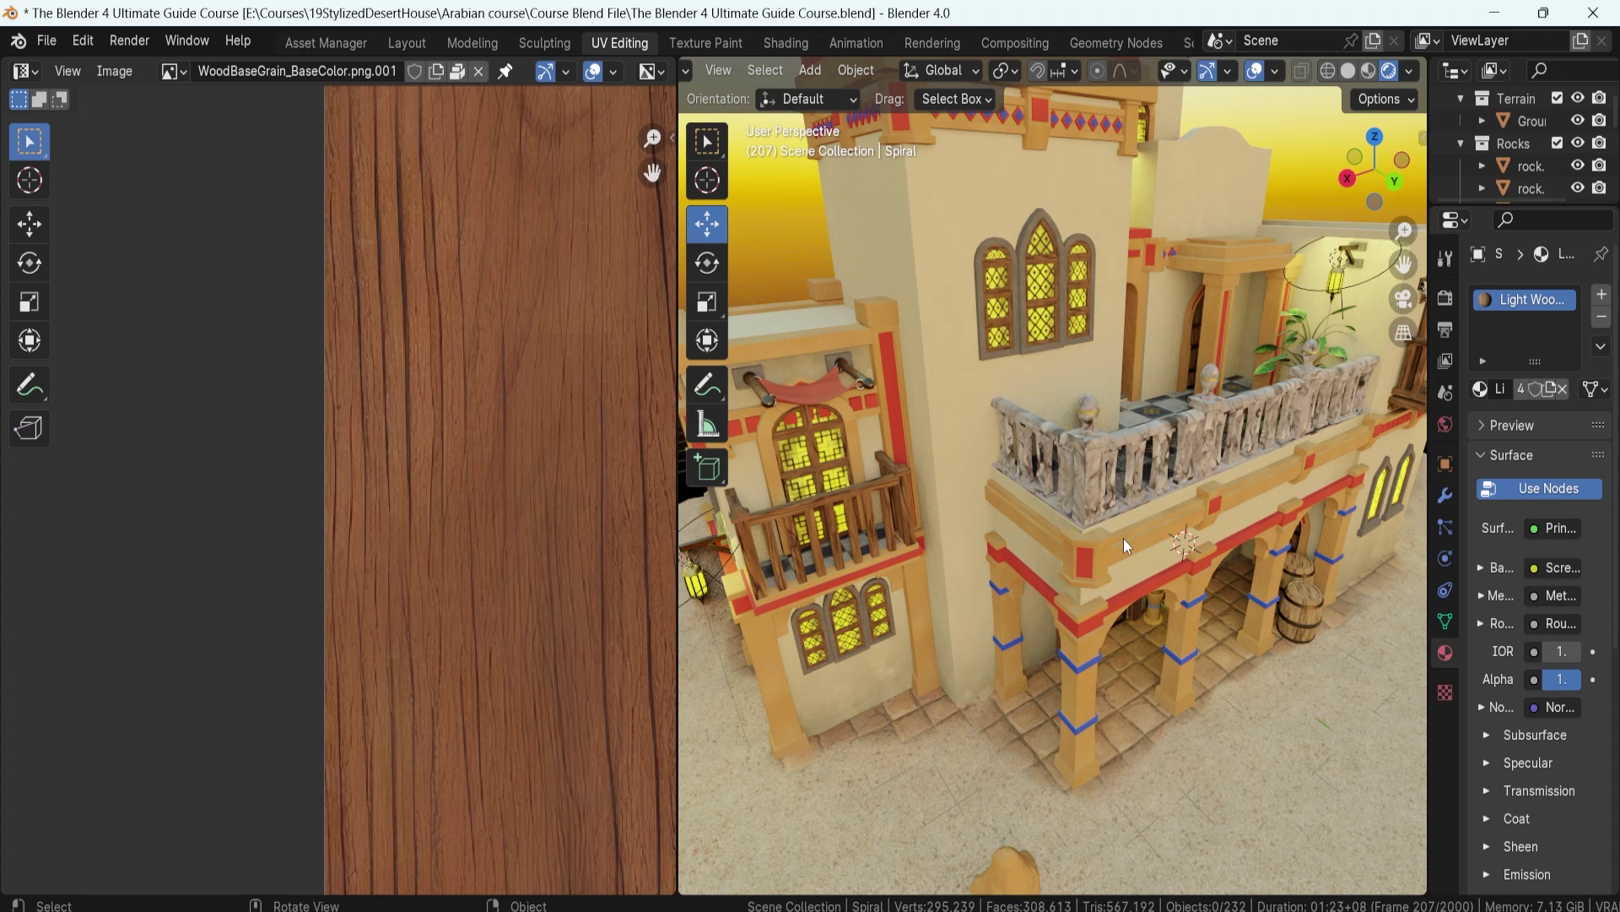
middle_click_drag(1123, 539, 1001, 589, "shift")
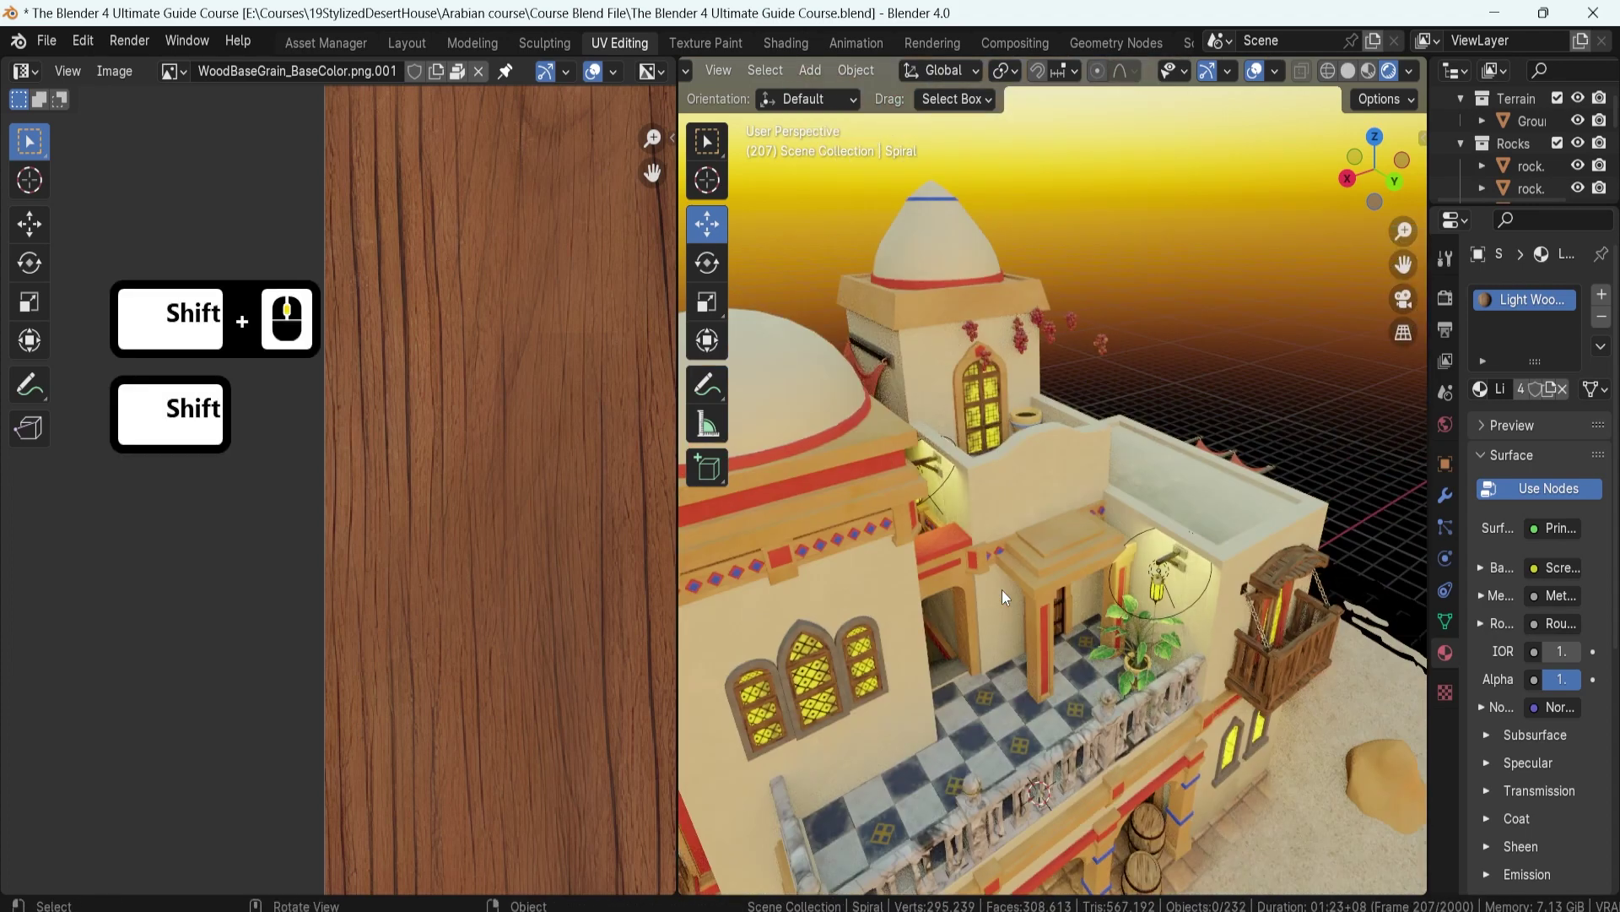
- Unhide all hidden objects in the scene and inspect the vine-covered wooden pergola on the upper terrace
key("alt+h")
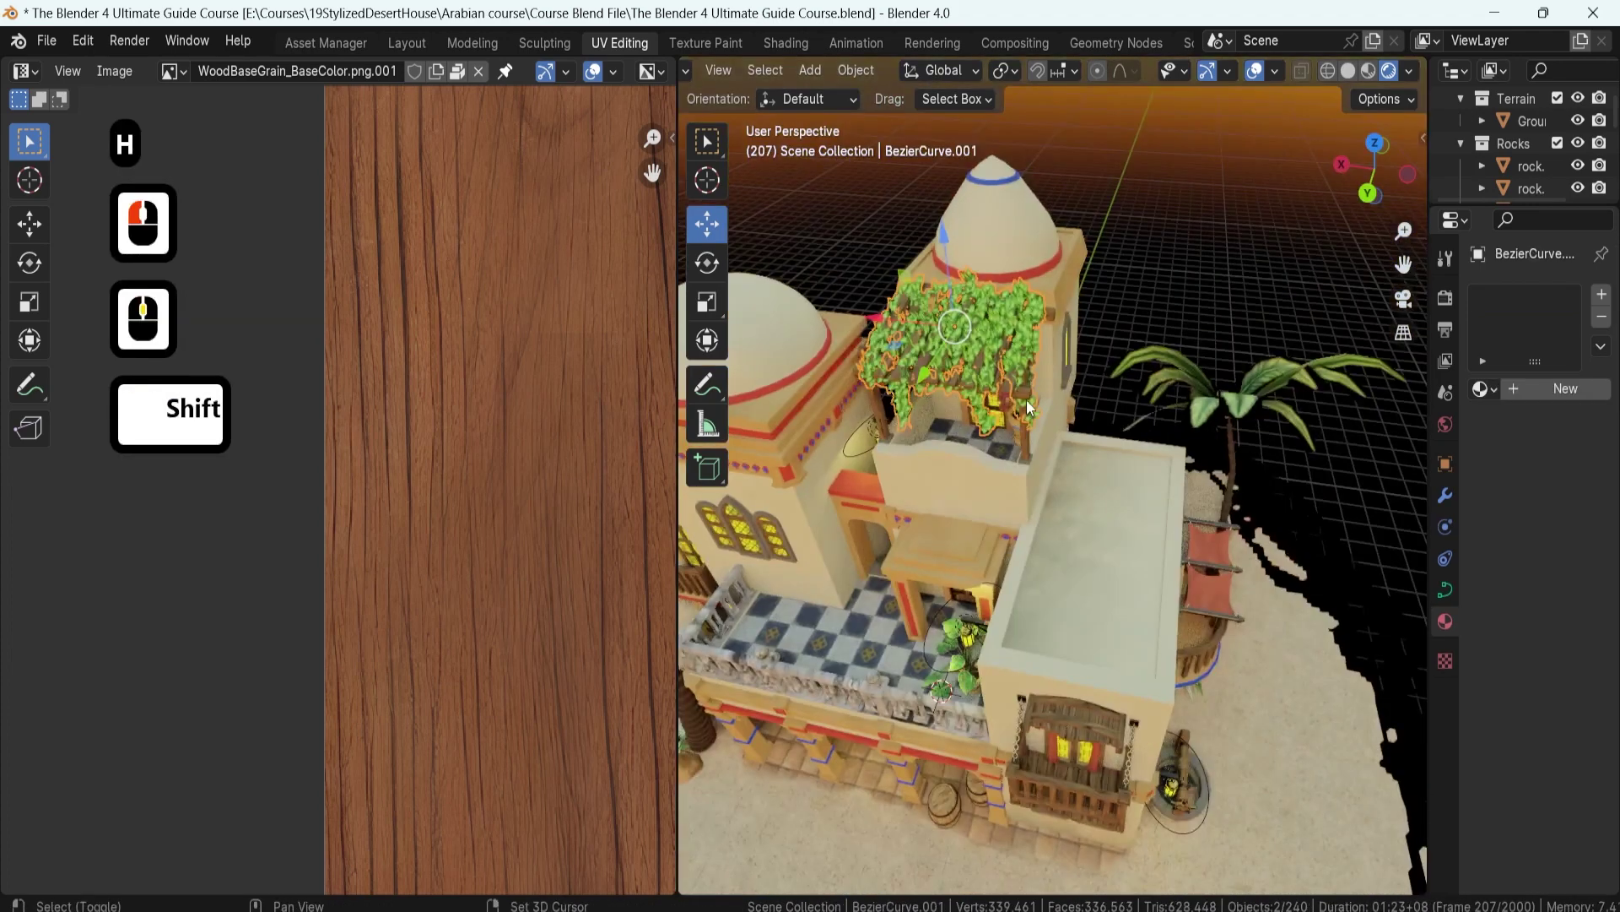
scroll(1118, 622, "up", 3)
middle_click_drag(1046, 475, 1124, 480)
middle_click_drag(1109, 554, 1061, 528, "shift")
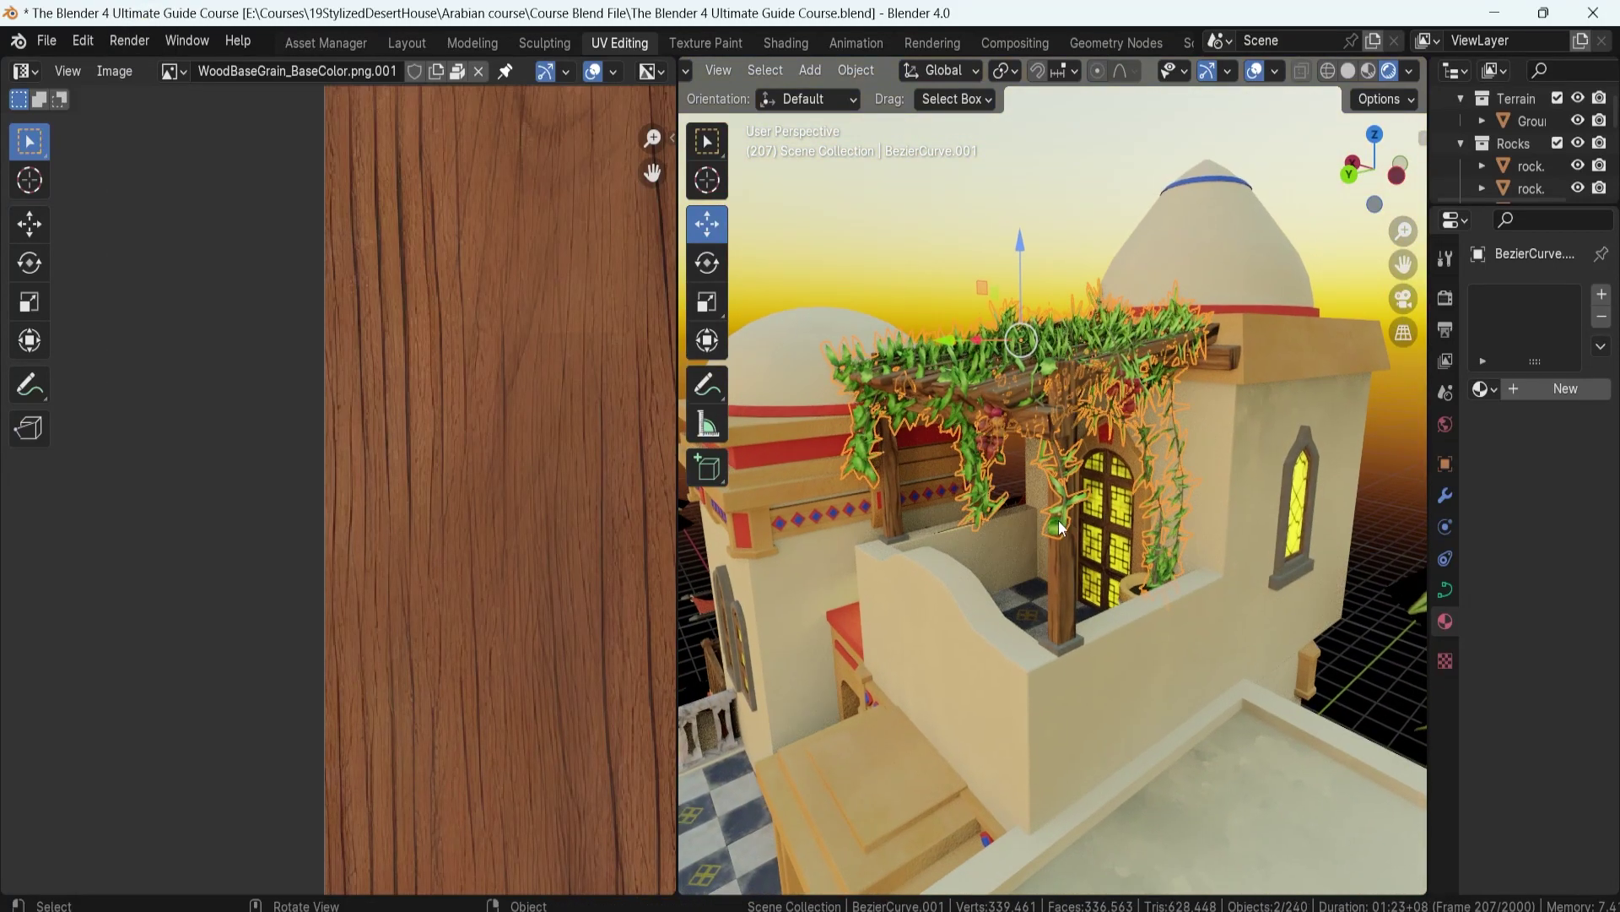
middle_click_drag(1036, 503, 1089, 594)
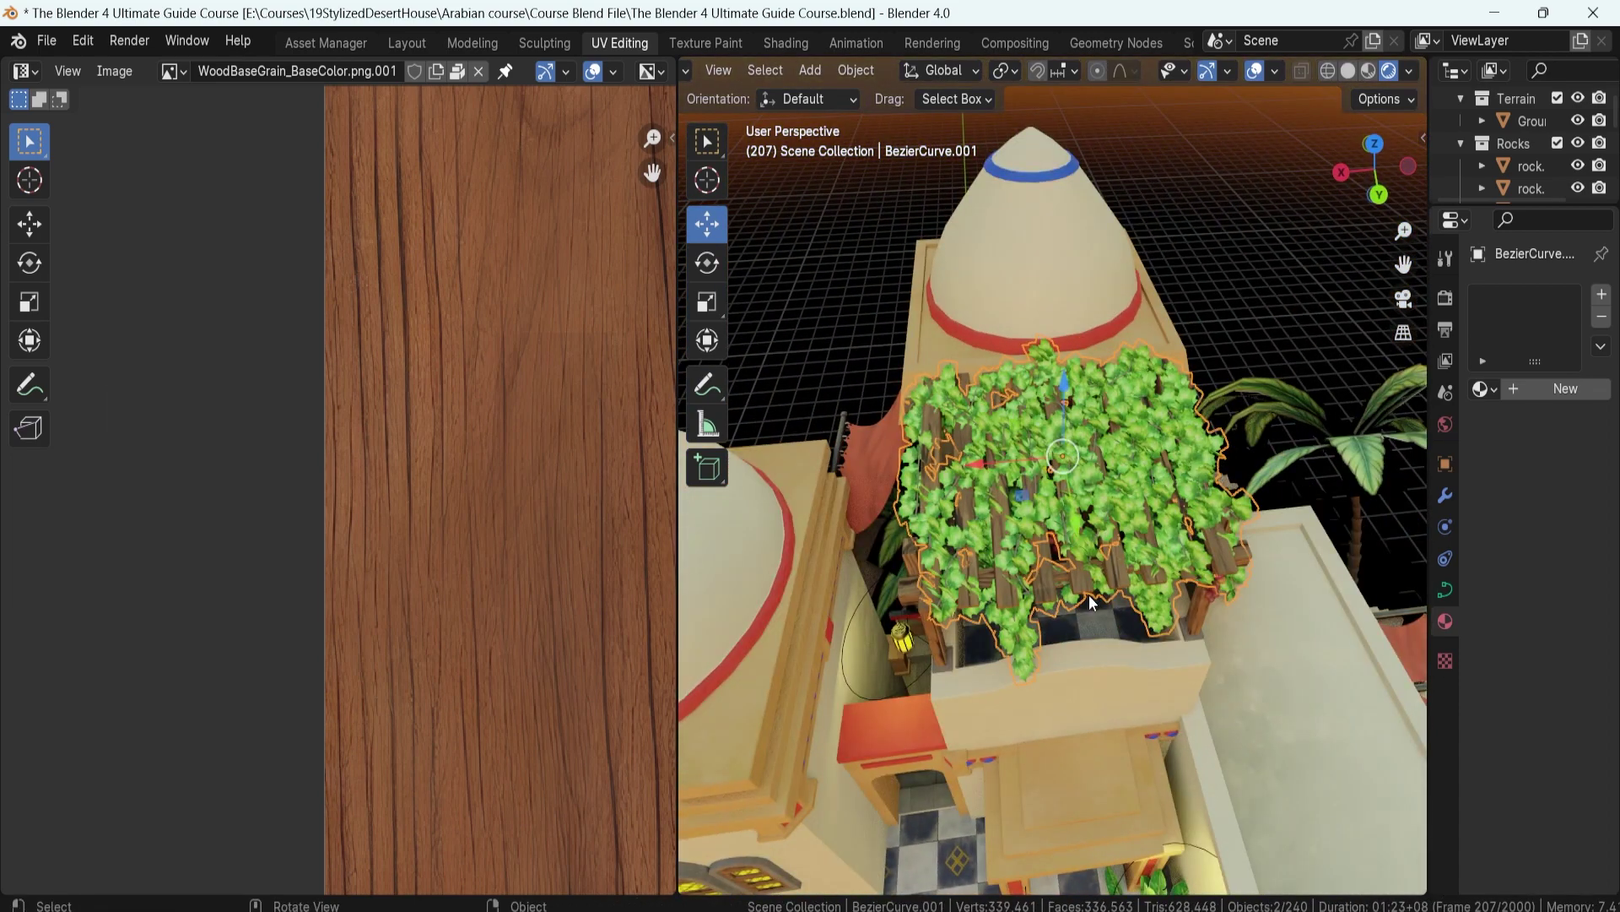